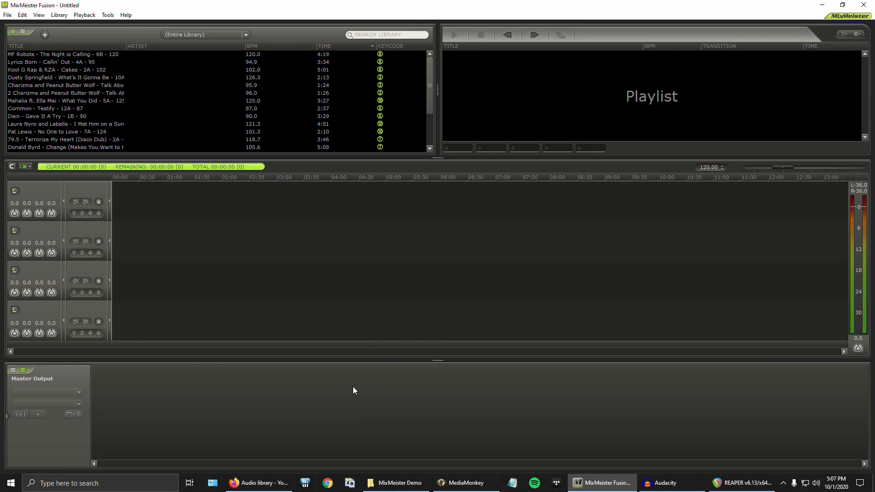
# Step: Switch to MediaMonkey and copy all the tracks in the Now Playing list
pyautogui.click(398, 486)
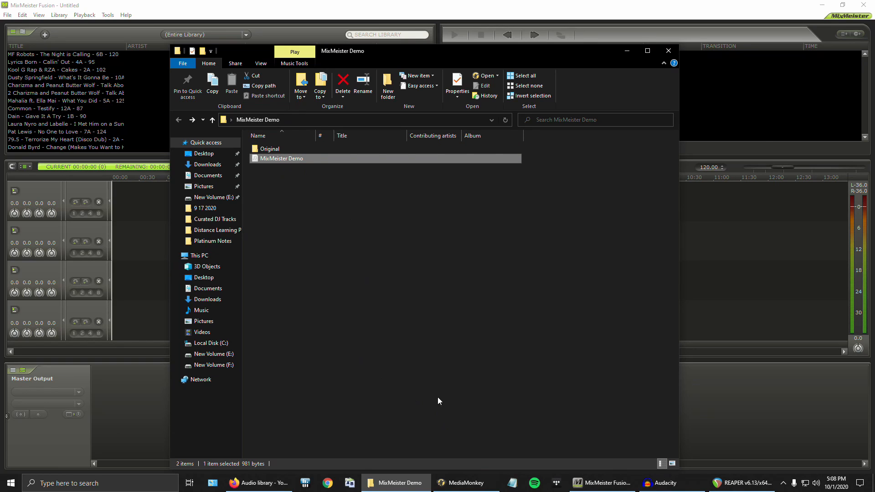
pyautogui.click(449, 482)
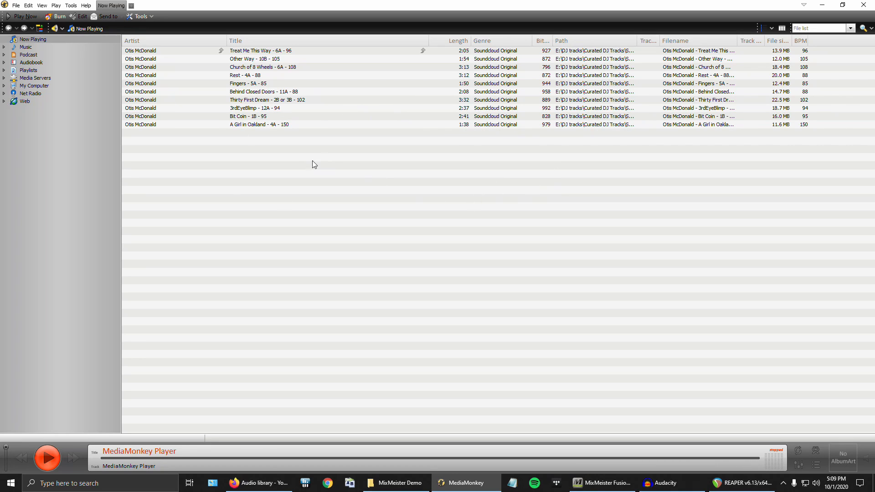
pyautogui.moveTo(275, 138); pyautogui.dragTo(246, 51)
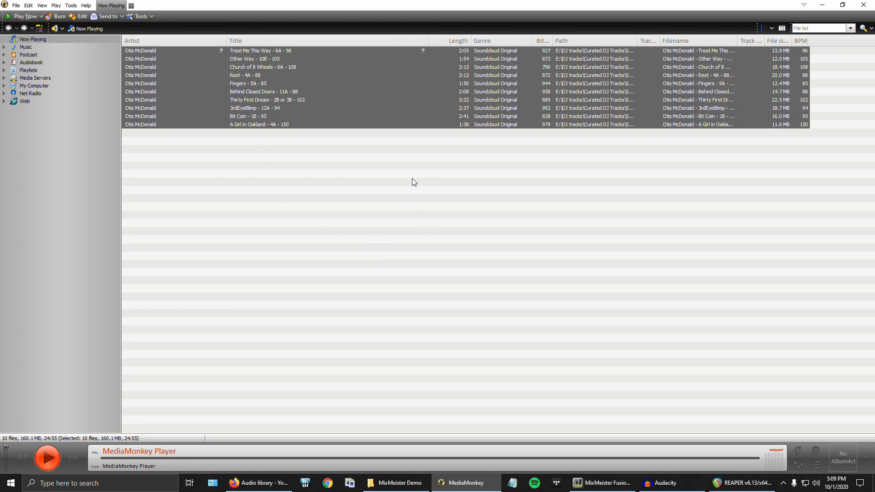
pyautogui.rightClick(275, 67)
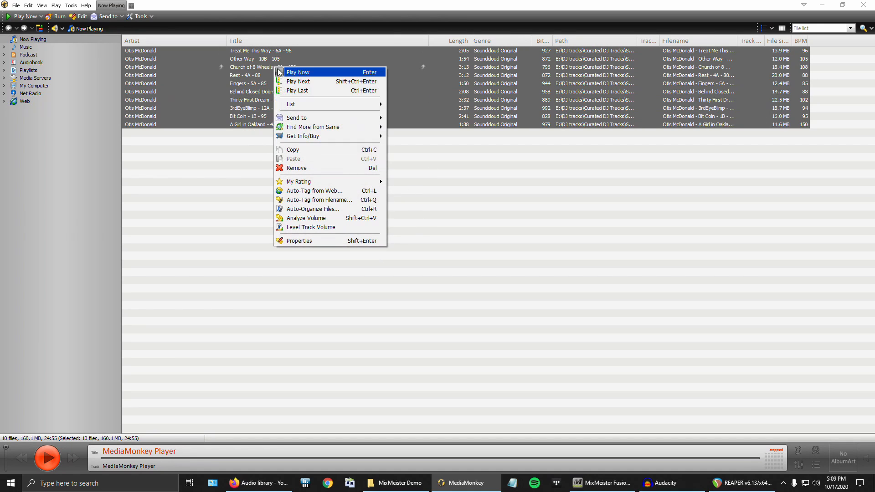
pyautogui.click(292, 154)
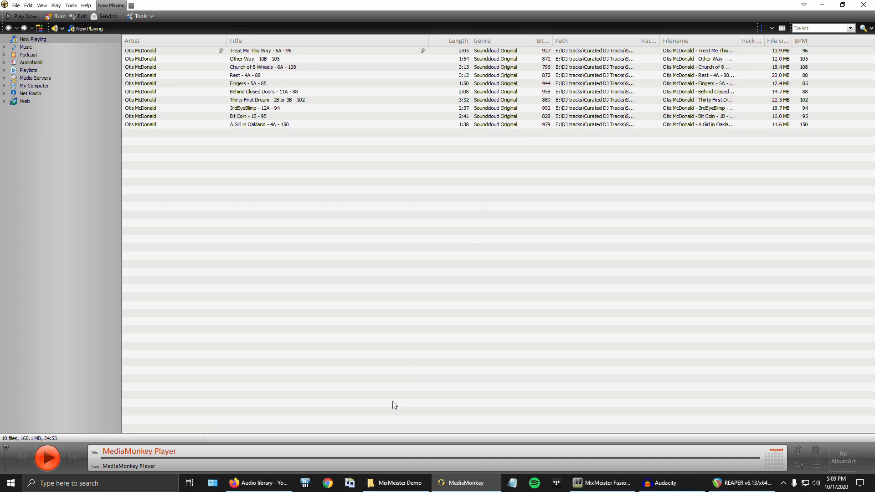
# Step: Select all the tracks in MediaMonkey's Now Playing list again
pyautogui.click(400, 484)
pyautogui.click(400, 484)
pyautogui.hotkey('ctrl', 'a')
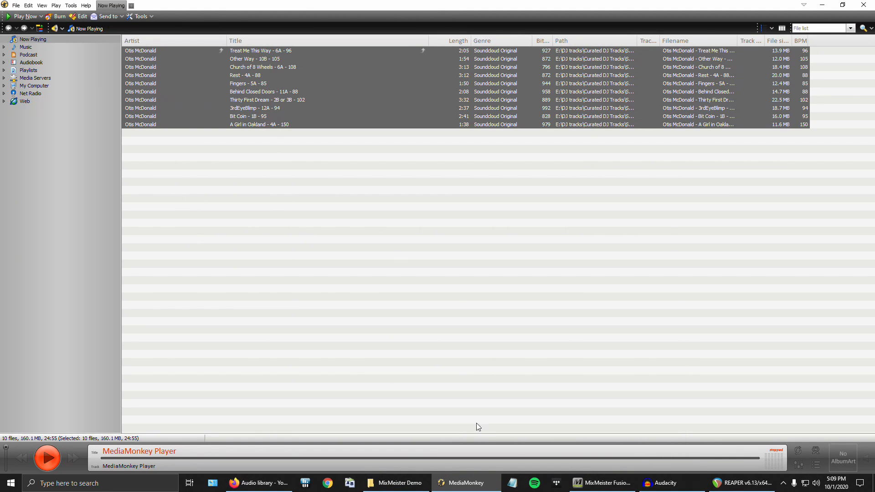
# Step: Look over the track library in MixMeister Fusion and return to MediaMonkey
pyautogui.click(601, 483)
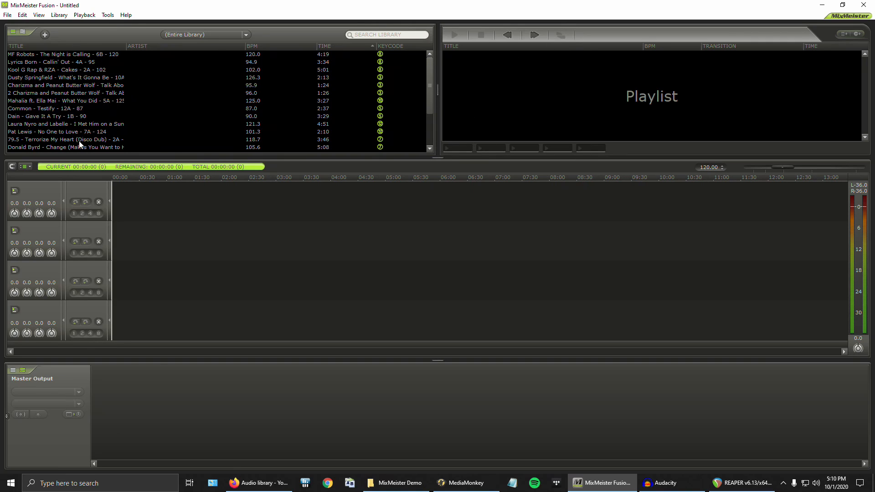
pyautogui.scroll(-1, 109, 119)
pyautogui.scroll(1, 112, 122)
pyautogui.click(819, 6)
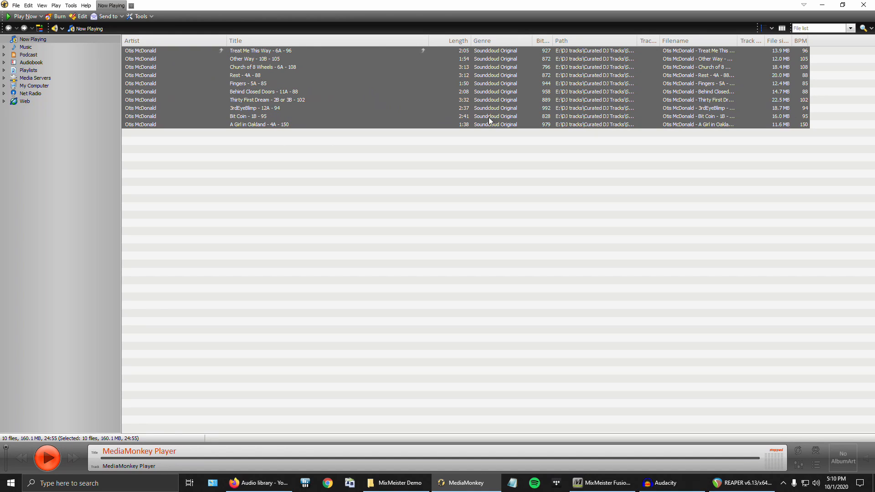
# Step: Auto-increment the track numbers of all the selected tracks, starting from 1
pyautogui.click(71, 6)
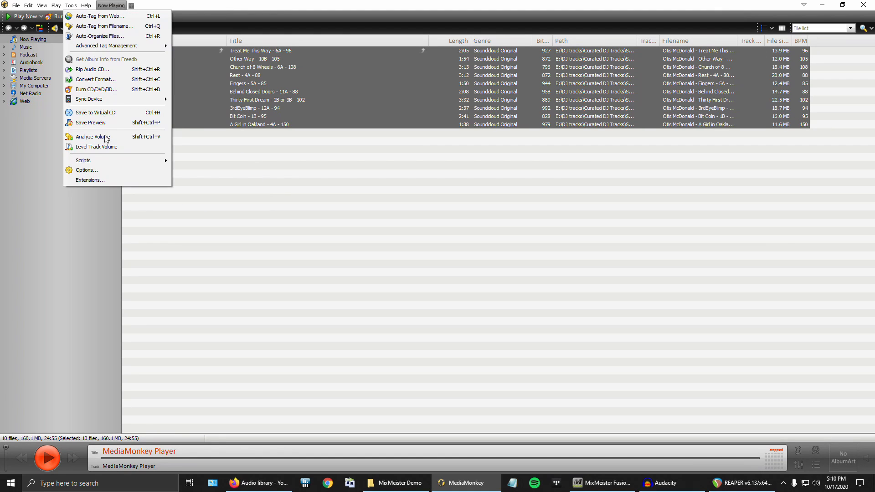
pyautogui.moveTo(132, 161)
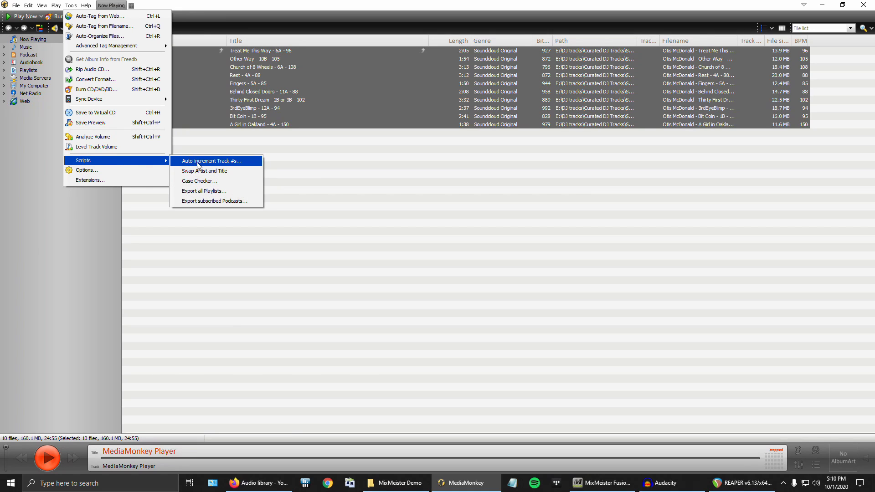
pyautogui.click(220, 162)
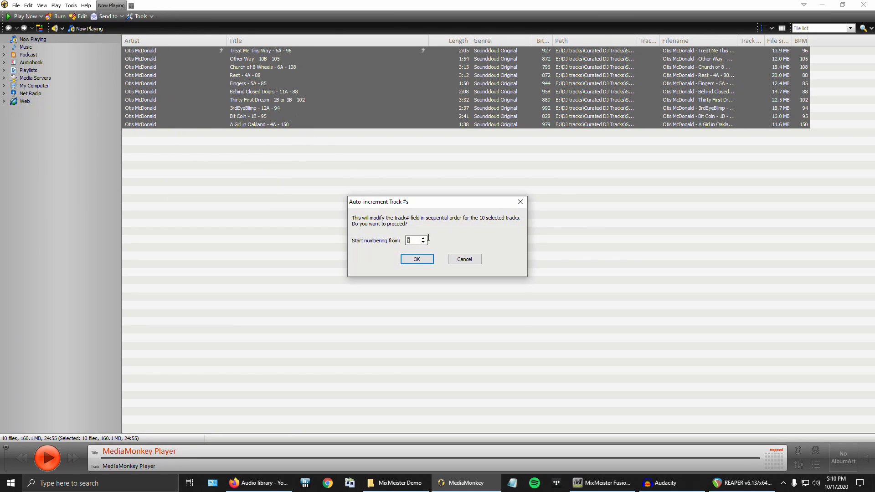
pyautogui.click(417, 261)
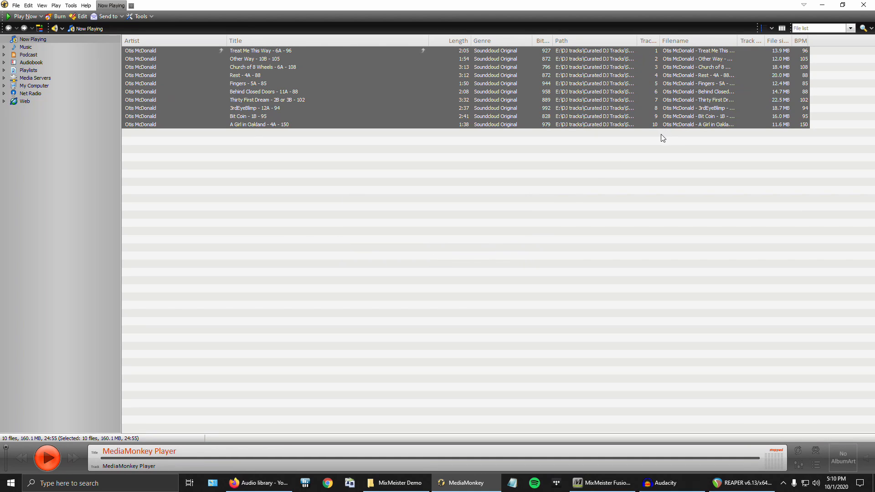
# Step: Convert all the Now Playing tracks to WAV files on the Desktop, named by <Artist> - <Title>
pyautogui.click(512, 158)
pyautogui.moveTo(277, 133); pyautogui.dragTo(256, 51)
pyautogui.click(16, 7)
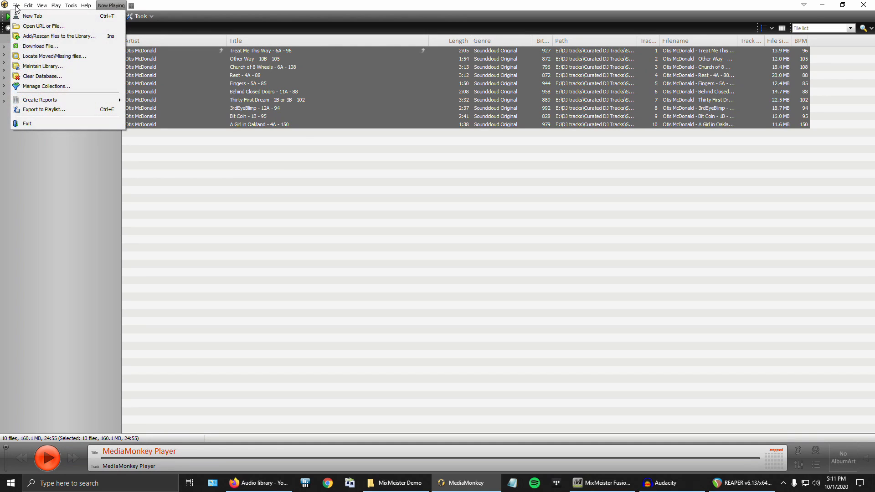
pyautogui.click(17, 6)
pyautogui.click(70, 5)
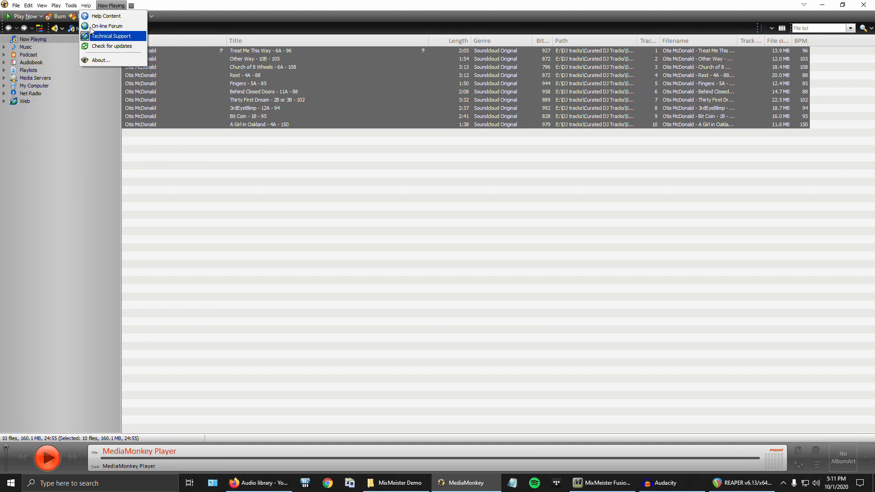
pyautogui.click(107, 81)
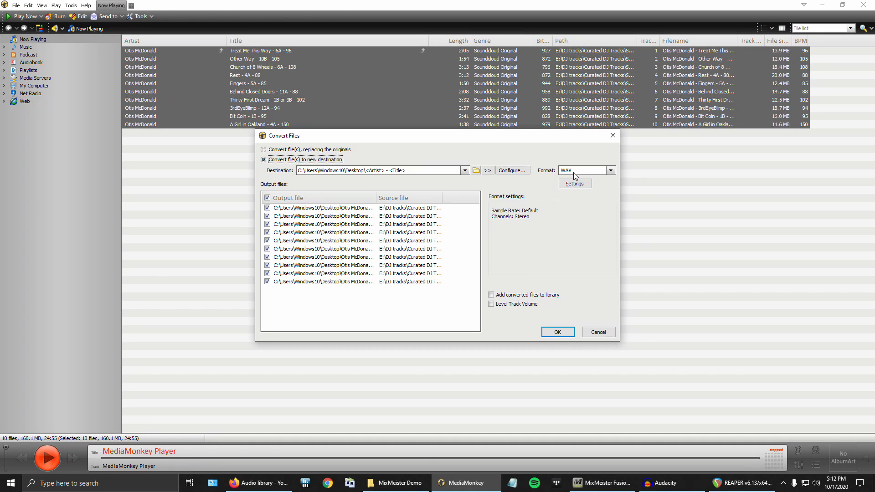
pyautogui.click(560, 325)
# Step: Minimize MediaMonkey and move the converted Otis McDonald files to an empty area of the desktop
pyautogui.click(828, 3)
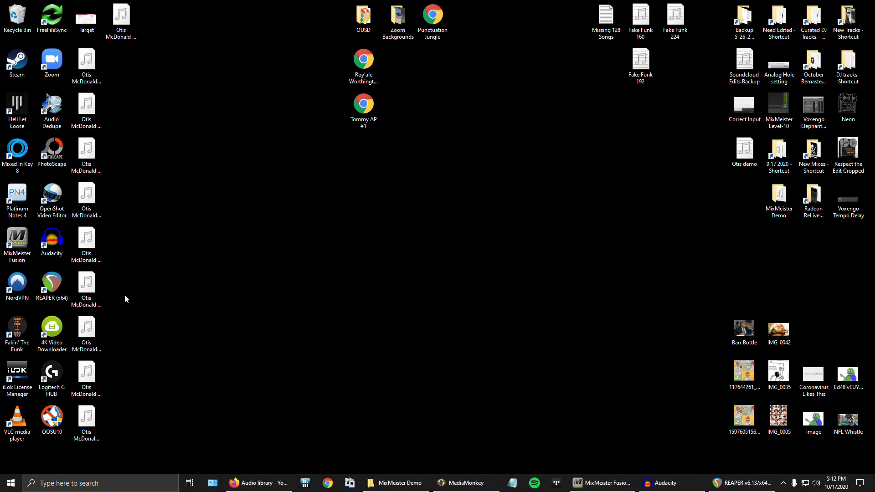
pyautogui.moveTo(164, 437); pyautogui.dragTo(70, 46)
pyautogui.click(166, 228)
pyautogui.moveTo(120, 20); pyautogui.dragTo(259, 244)
pyautogui.moveTo(140, 431); pyautogui.dragTo(196, 121)
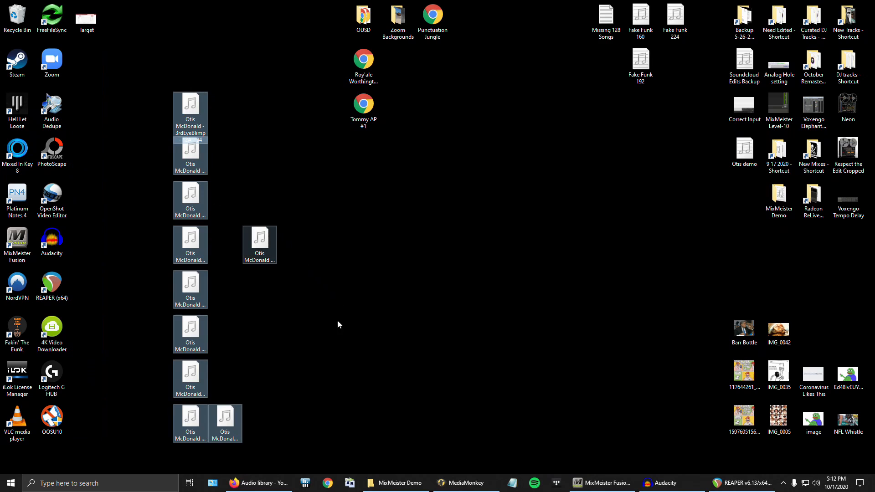
# Step: Create a folder named MM Demo inside the MixMeister Demo folder, with its window moved clear of the converted files
pyautogui.click(397, 483)
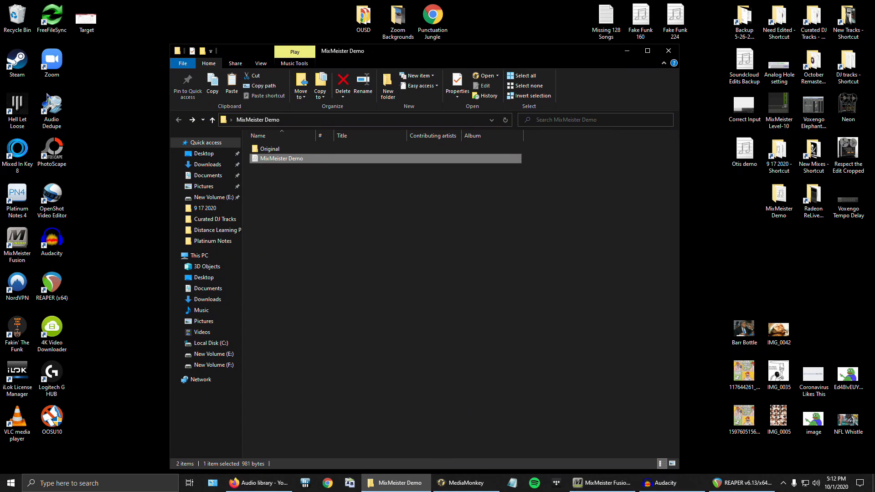
pyautogui.moveTo(399, 56); pyautogui.dragTo(560, 44)
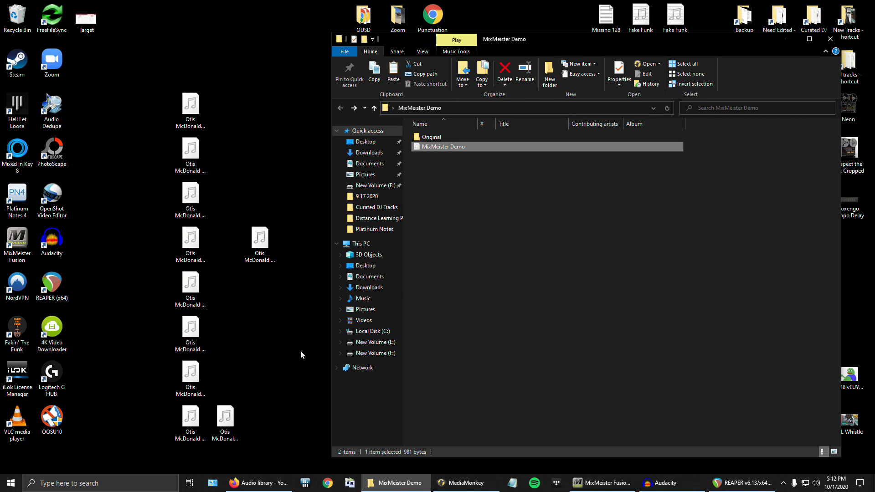
pyautogui.click(460, 216)
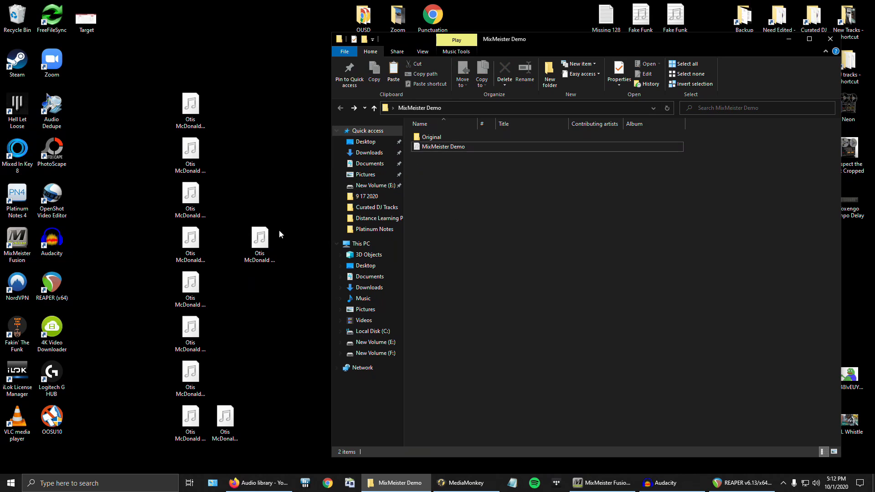
pyautogui.rightClick(441, 194)
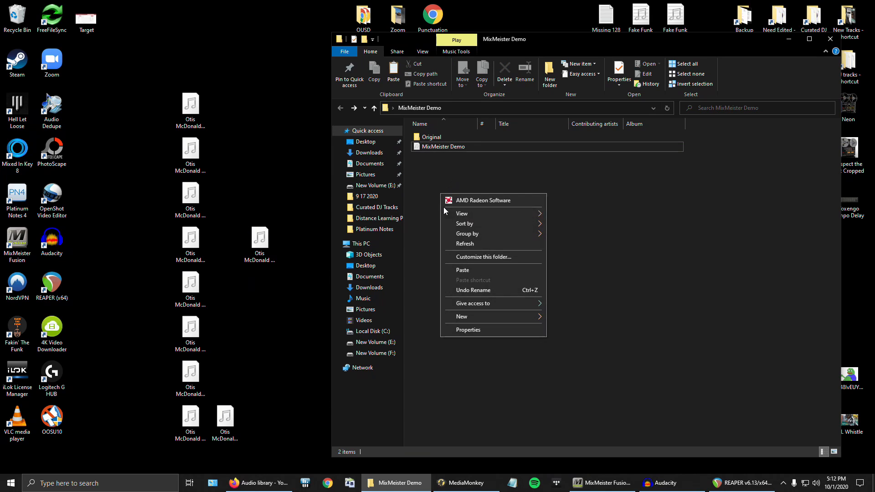
pyautogui.moveTo(525, 316)
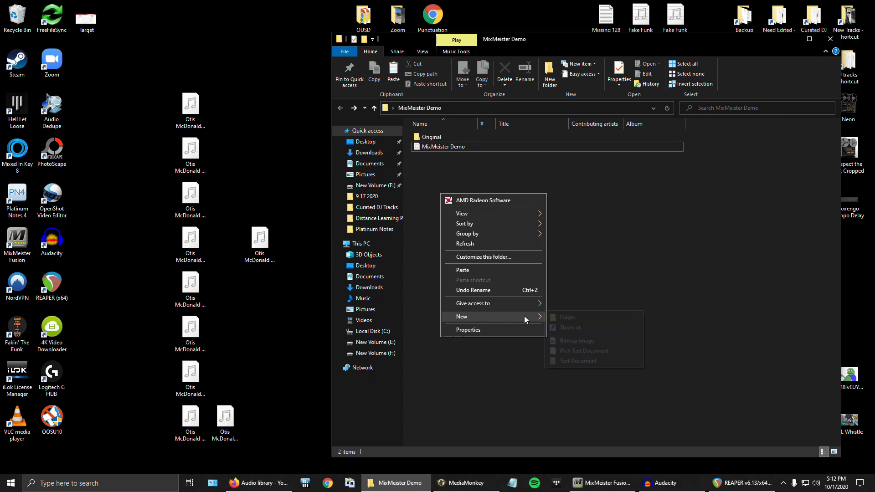
pyautogui.click(570, 316)
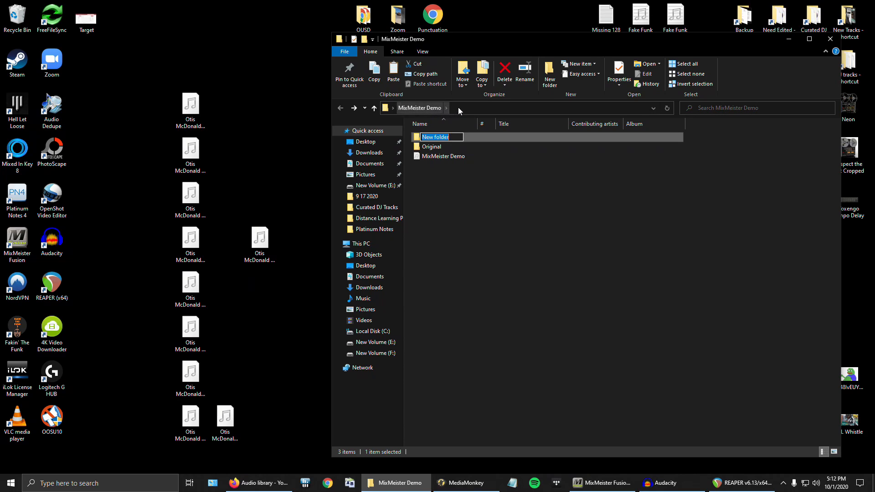
pyautogui.click(454, 137)
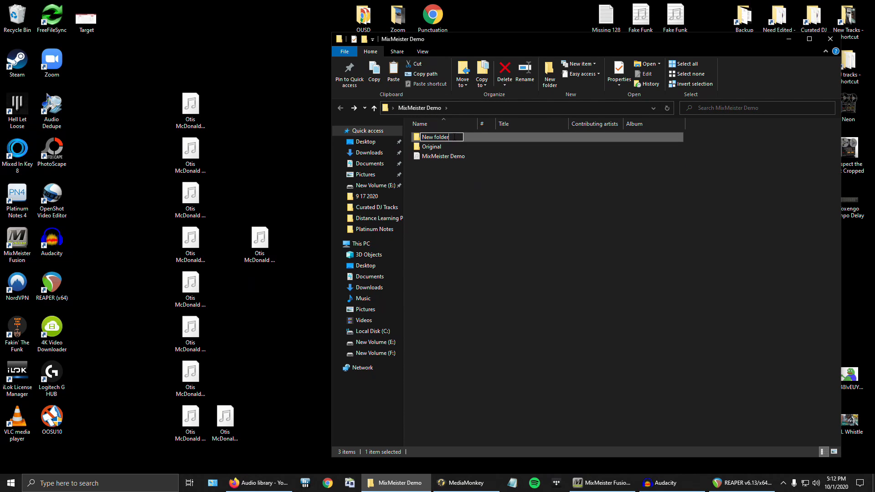
pyautogui.press('Return')
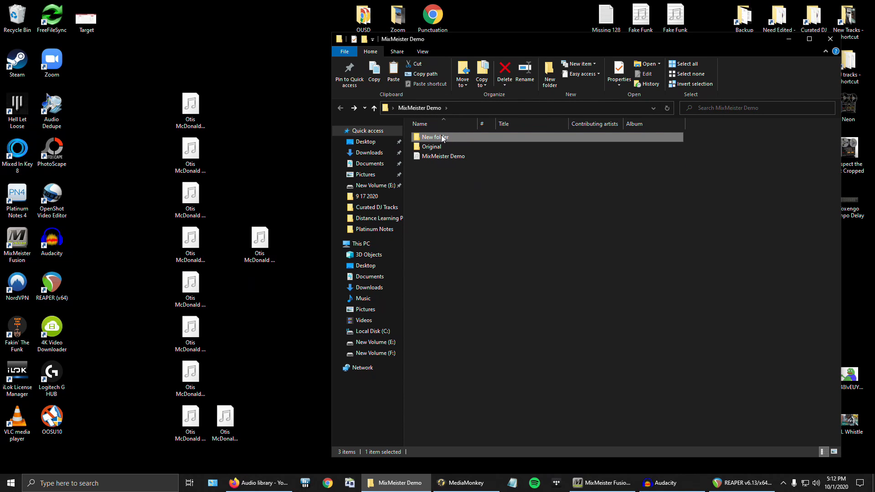
pyautogui.rightClick(442, 139)
pyautogui.click(482, 332)
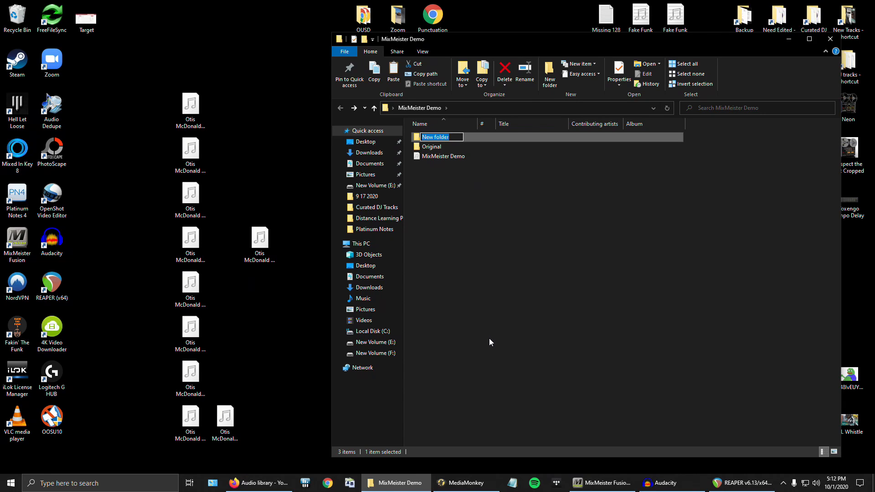
pyautogui.write('MM Dem')
pyautogui.click(460, 278)
# Step: Move all the converted tracks from the desktop into the MM Demo folder and sort that folder by track number
pyautogui.moveTo(269, 438); pyautogui.dragTo(172, 94)
pyautogui.moveTo(196, 166); pyautogui.dragTo(442, 141)
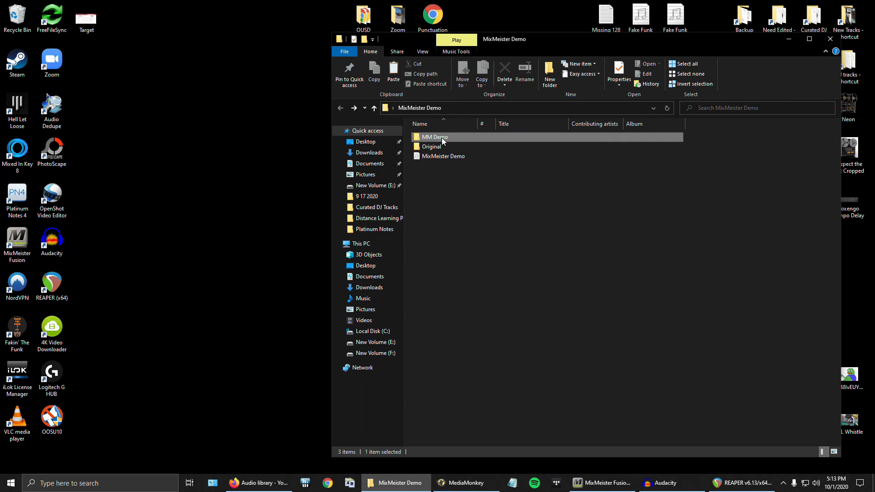
pyautogui.doubleClick(442, 141)
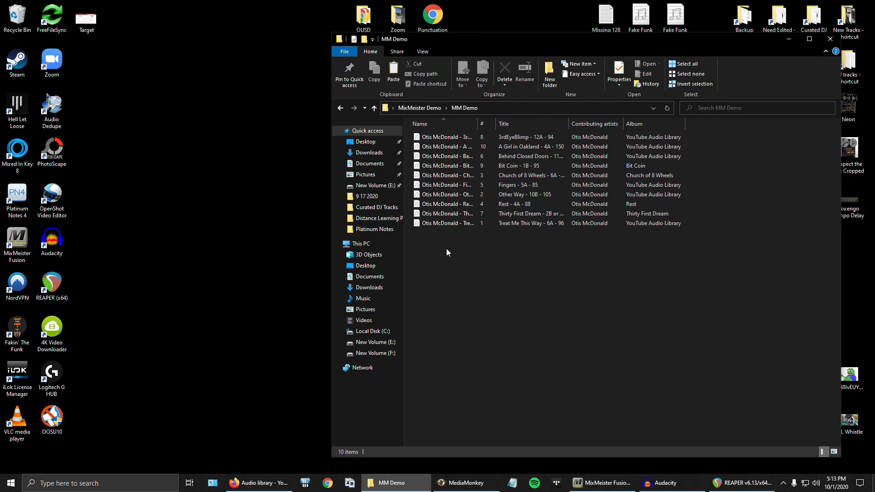
pyautogui.click(484, 125)
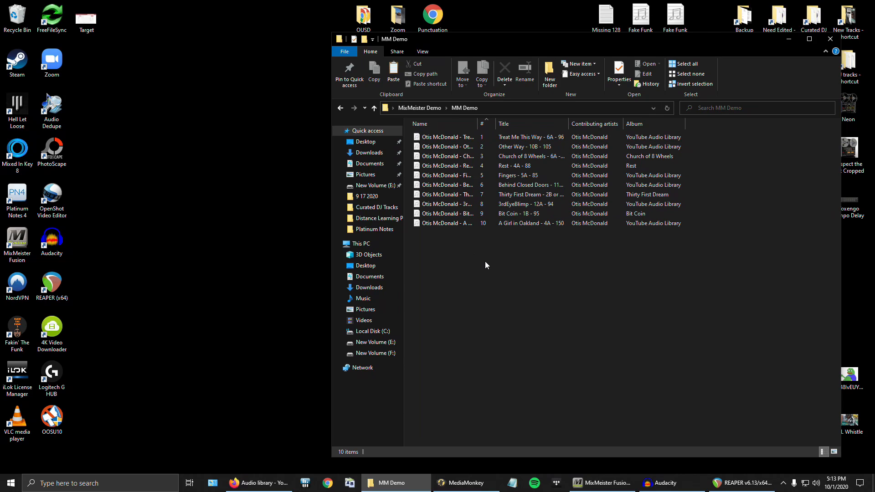
pyautogui.click(465, 483)
pyautogui.click(465, 483)
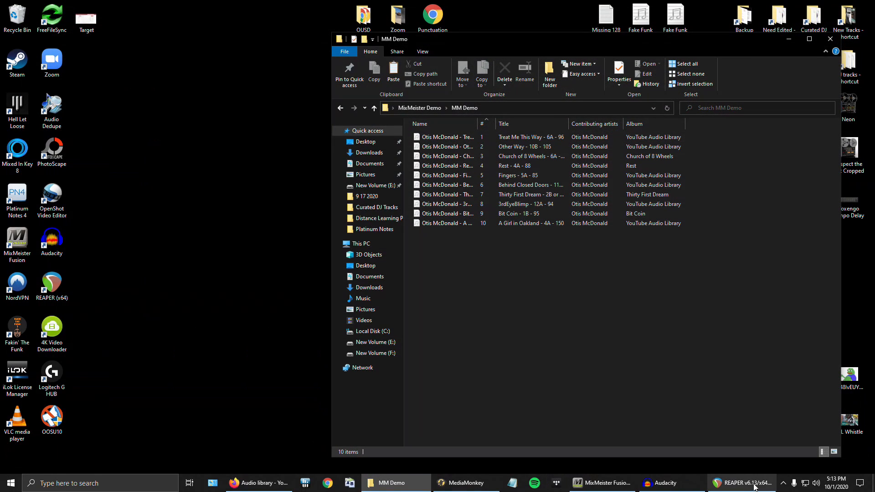
# Step: Close and relaunch MixMeister Fusion, and start a new playlist
pyautogui.click(603, 483)
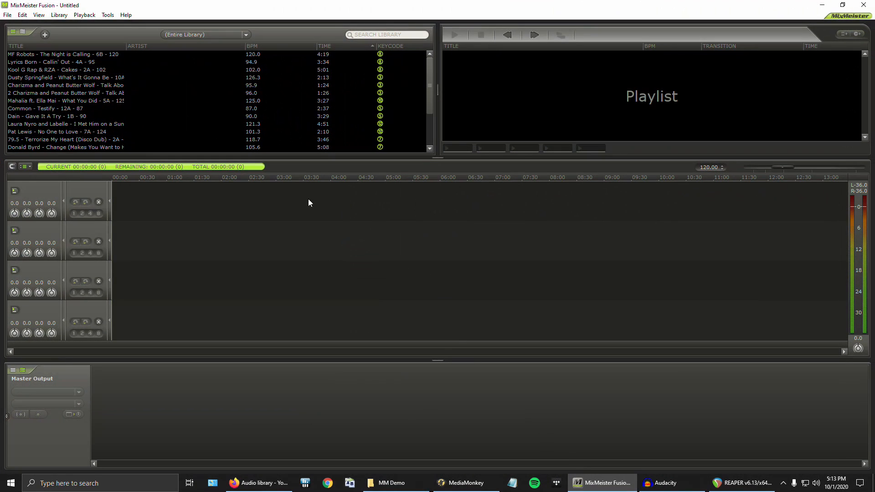
pyautogui.click(864, 5)
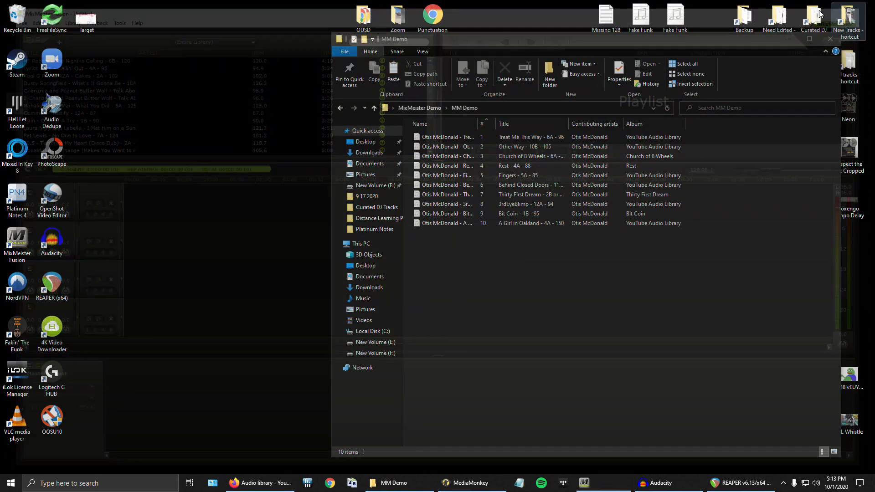
pyautogui.click(17, 244)
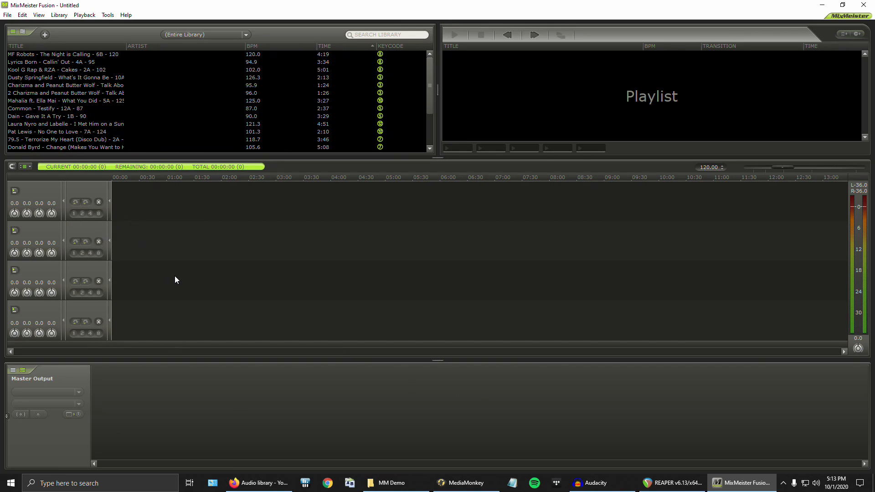
pyautogui.click(6, 16)
pyautogui.click(27, 37)
pyautogui.click(8, 15)
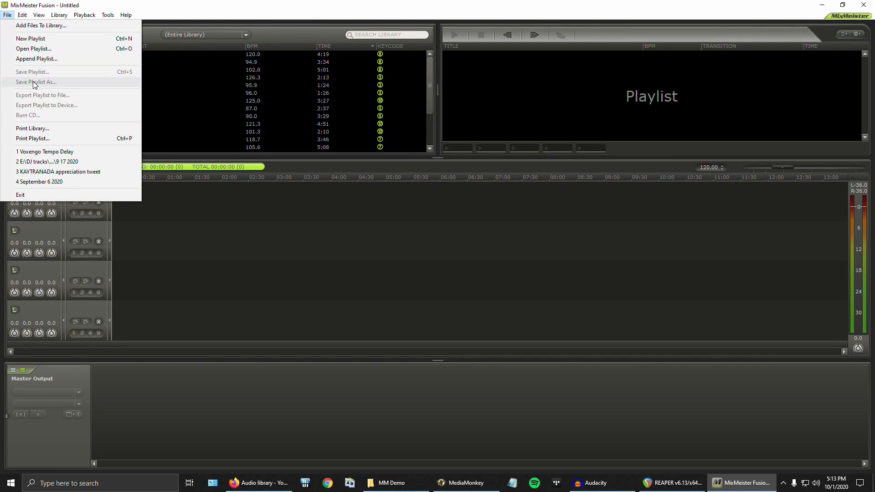
pyautogui.click(220, 201)
pyautogui.click(9, 16)
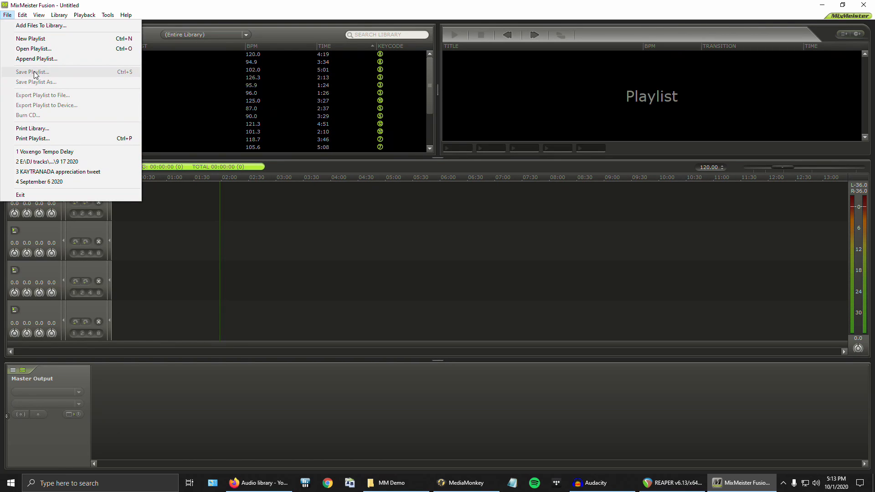
# Step: Bring the MM Demo folder window in front of MixMeister Fusion and move it to a clearer spot
pyautogui.click(412, 482)
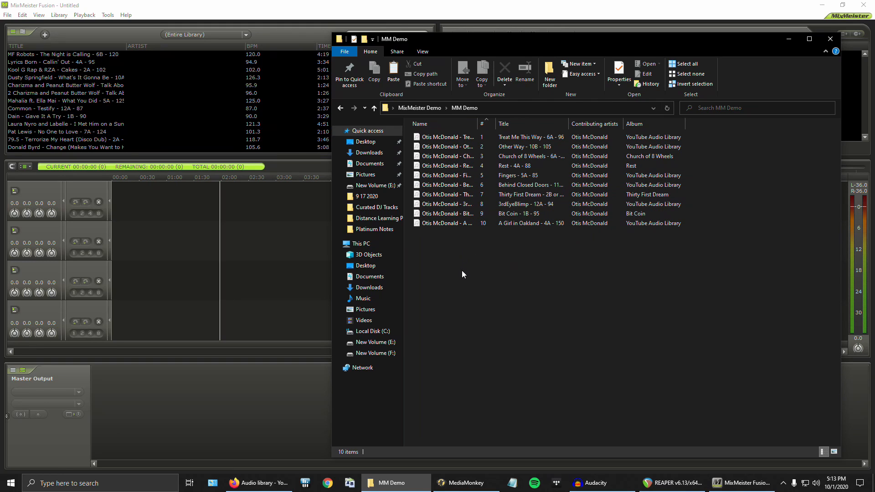
pyautogui.moveTo(486, 51); pyautogui.dragTo(403, 64)
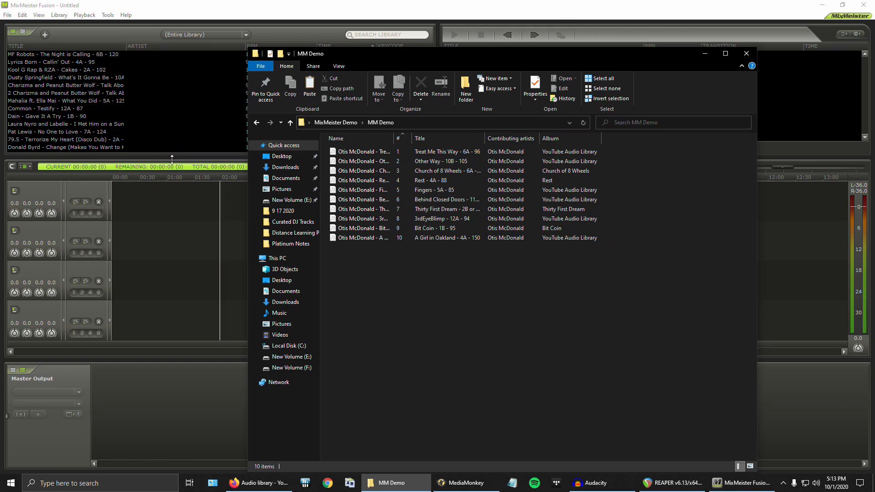
pyautogui.click(89, 91)
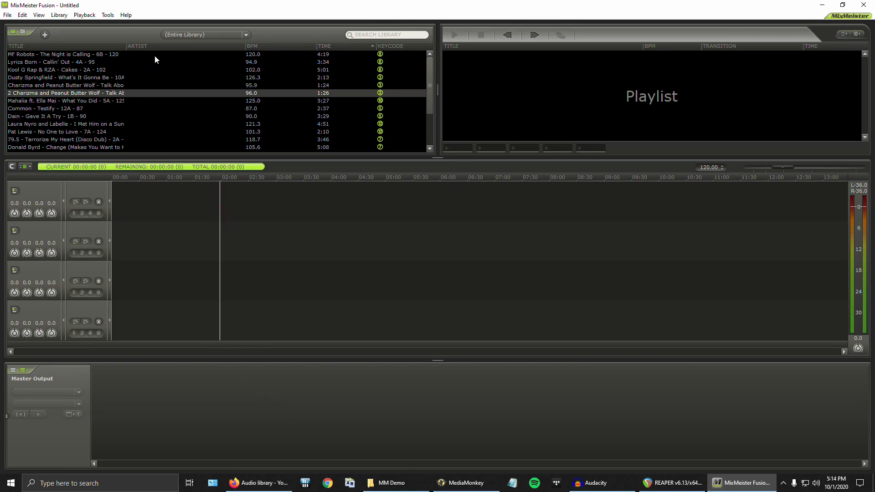
pyautogui.click(394, 483)
pyautogui.click(452, 482)
pyautogui.click(401, 483)
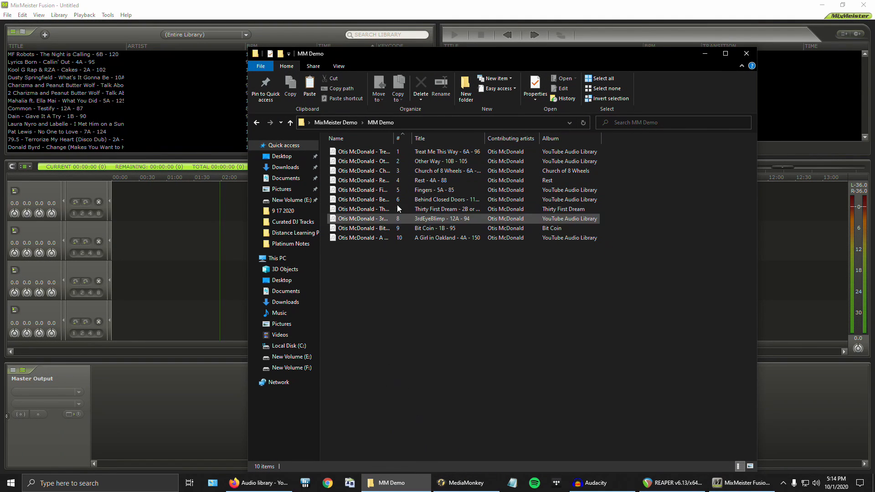
# Step: Try to prefix the filename of the Treat Me This Way track with 01 in MediaMonkey's file properties
pyautogui.click(483, 482)
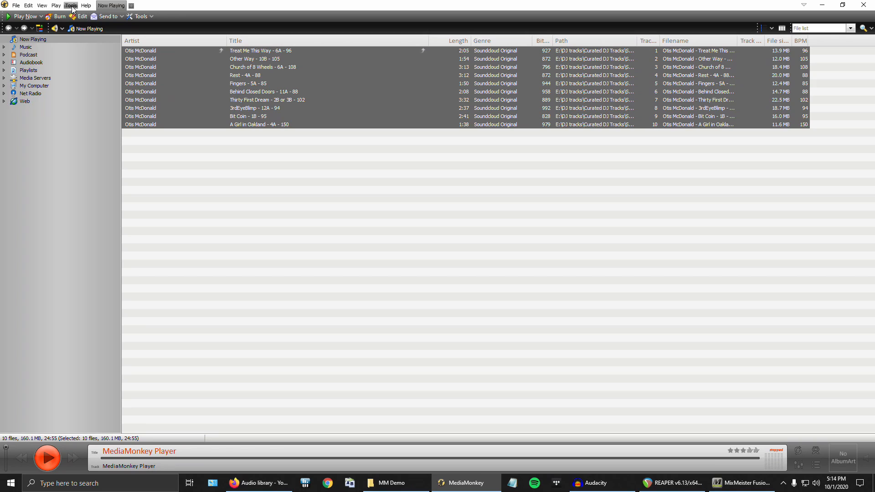
pyautogui.click(217, 196)
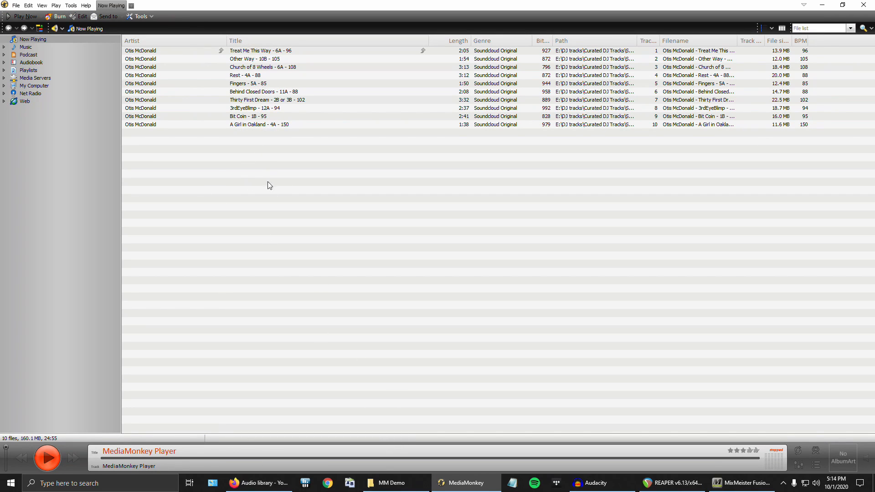
pyautogui.rightClick(263, 50)
pyautogui.click(278, 223)
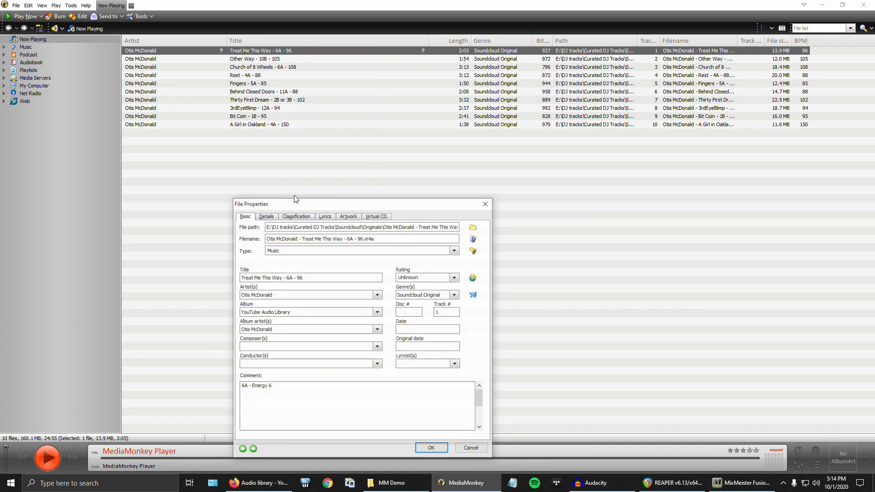
pyautogui.write('01')
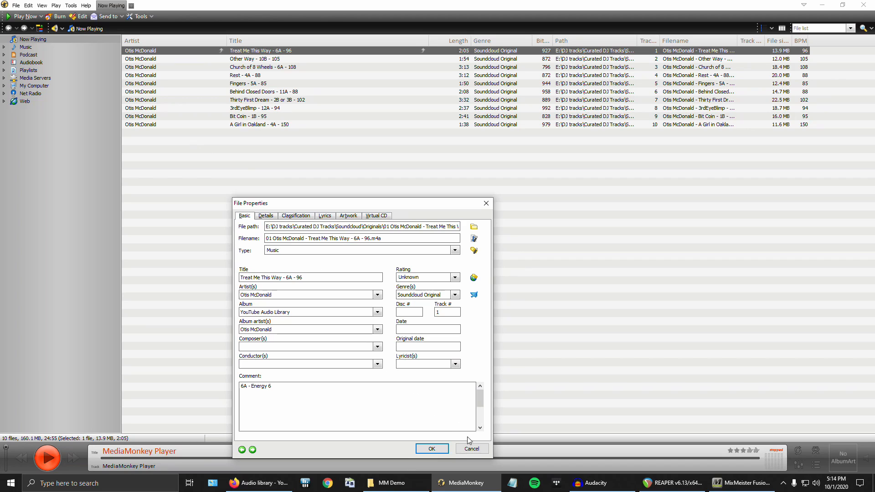
pyautogui.click(479, 450)
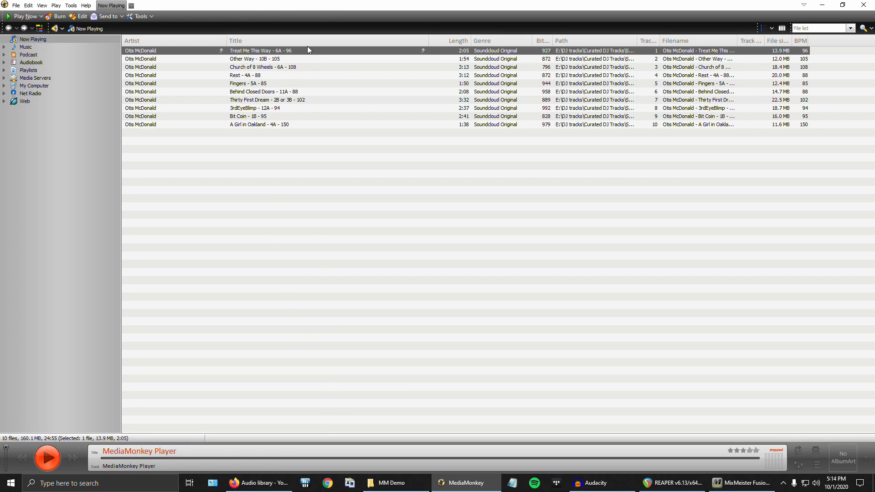
pyautogui.click(822, 5)
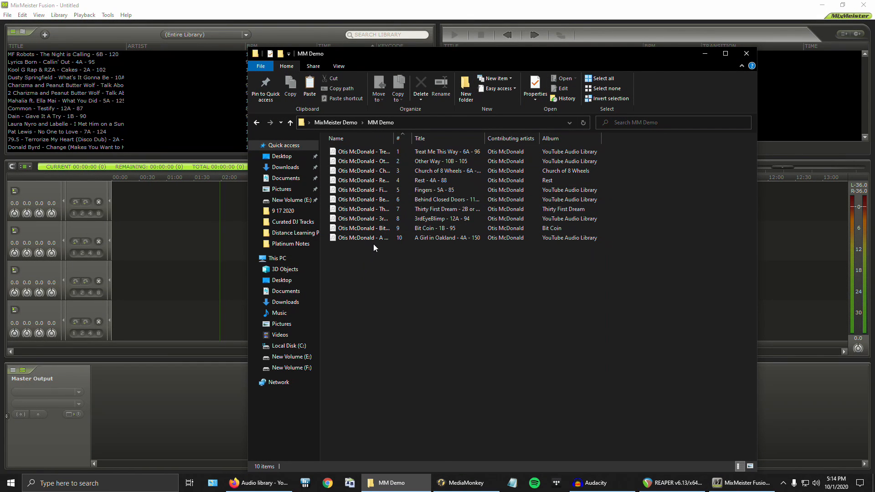
# Step: Add all tracks from the MM Demo folder to the empty MixMeister Fusion playlist and minimize the folder window
pyautogui.moveTo(366, 251); pyautogui.dragTo(362, 152)
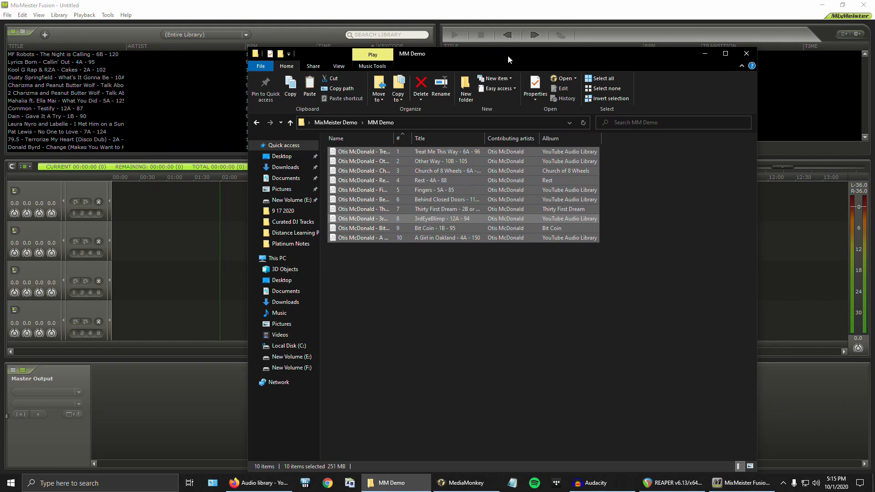
pyautogui.moveTo(504, 57); pyautogui.dragTo(319, 78)
pyautogui.moveTo(201, 171); pyautogui.dragTo(638, 112)
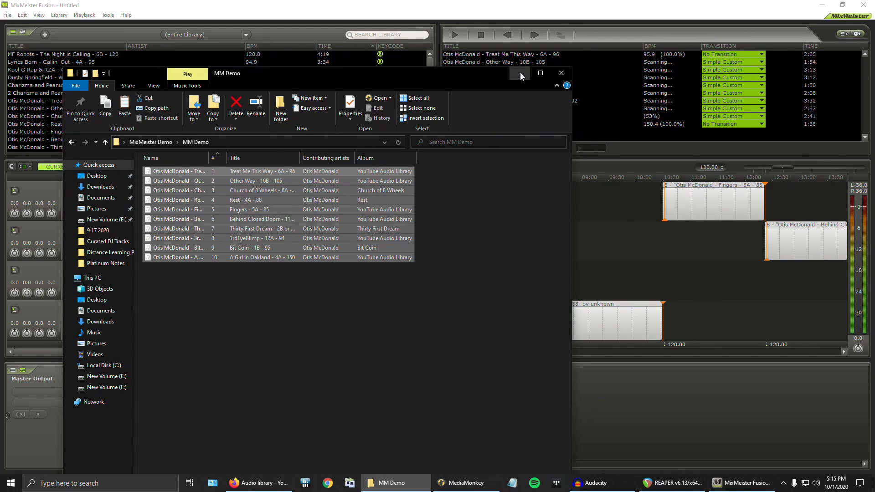
pyautogui.click(520, 72)
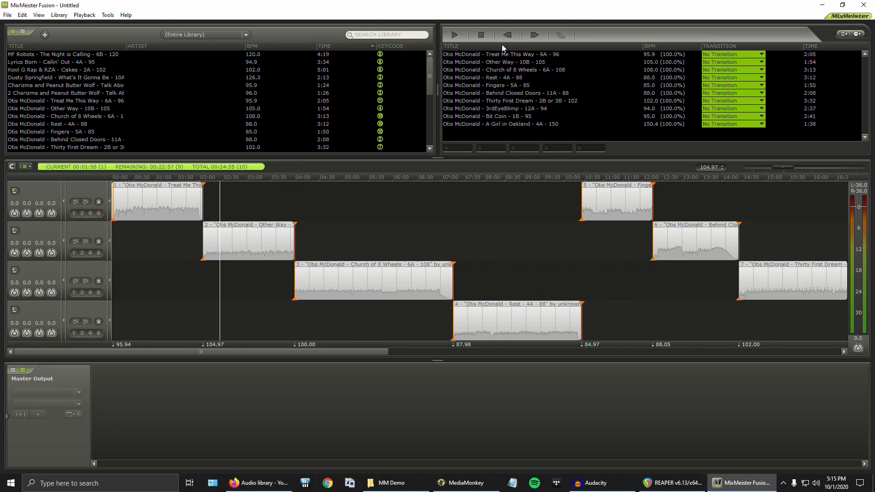
pyautogui.click(460, 483)
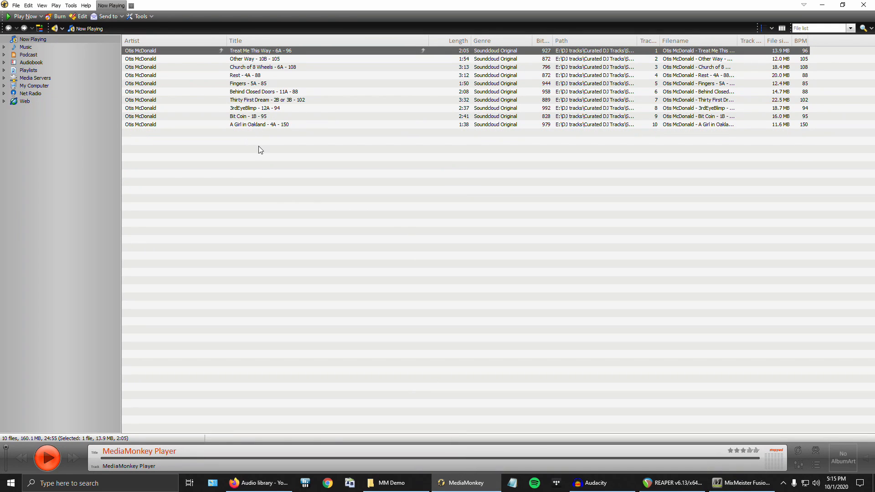
pyautogui.click(461, 483)
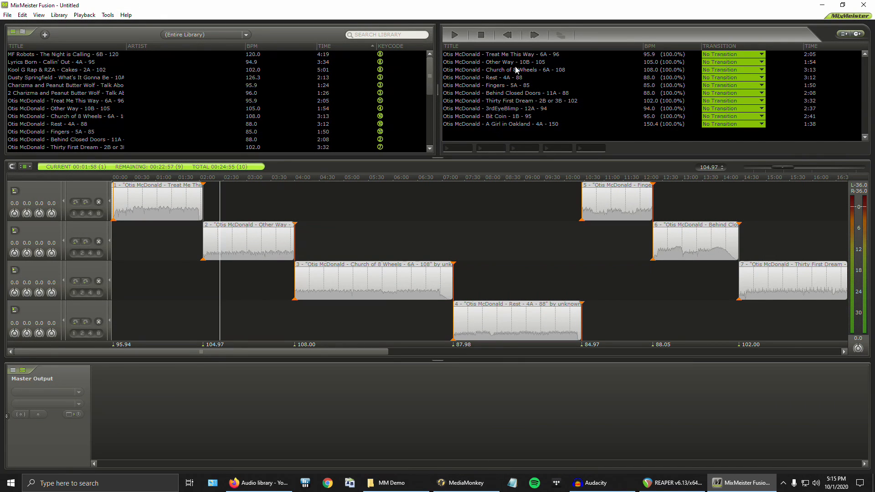
# Step: Try the timeline with 8, 2 and 4 strips, and settle on the 2 Strips layout
pyautogui.scroll(4, 474, 239)
pyautogui.scroll(-5, 387, 200)
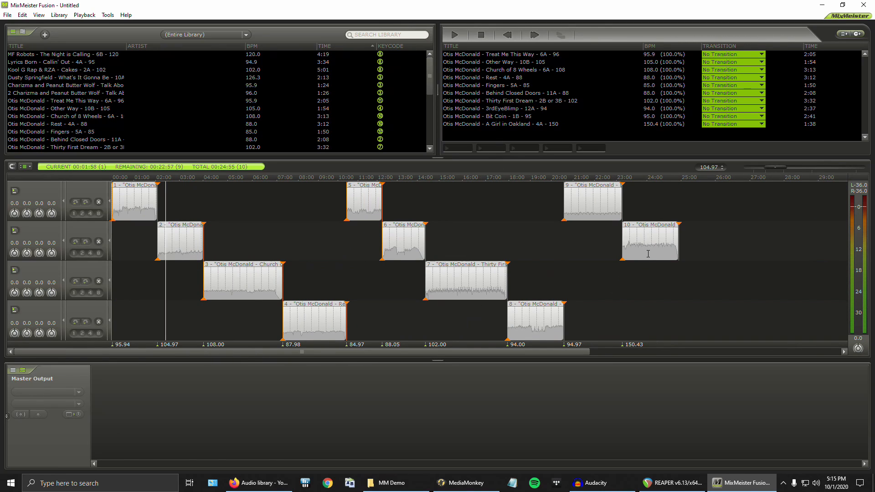
pyautogui.click(12, 167)
pyautogui.click(26, 166)
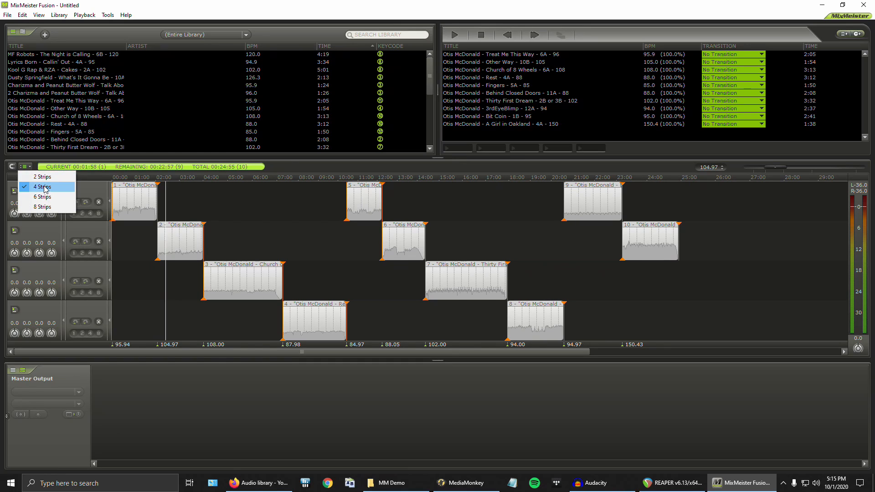
pyautogui.click(47, 207)
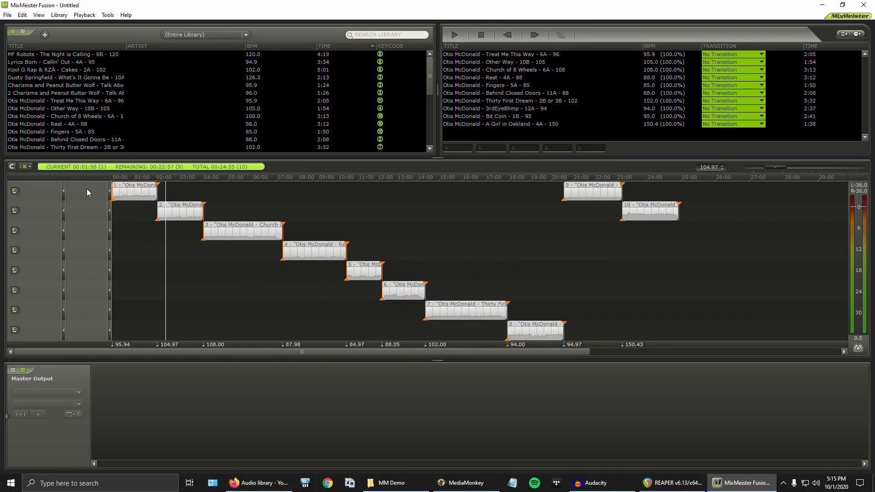
pyautogui.click(29, 168)
pyautogui.click(45, 176)
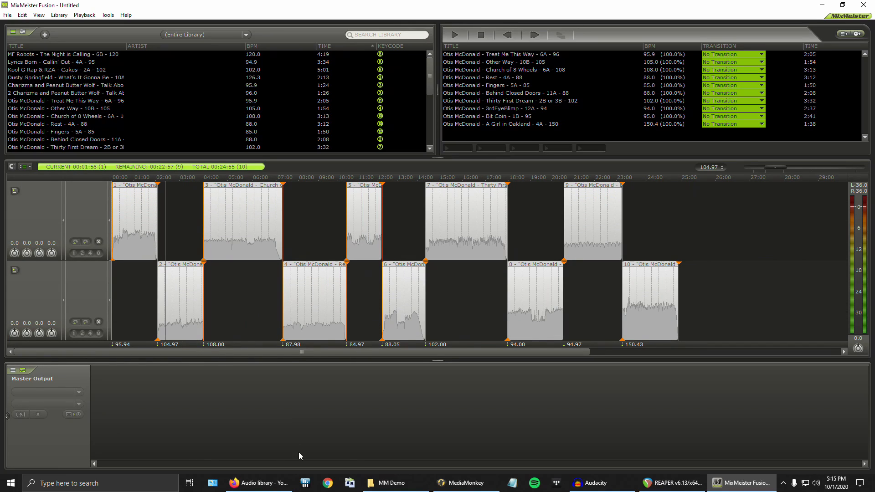
pyautogui.click(25, 166)
pyautogui.click(41, 187)
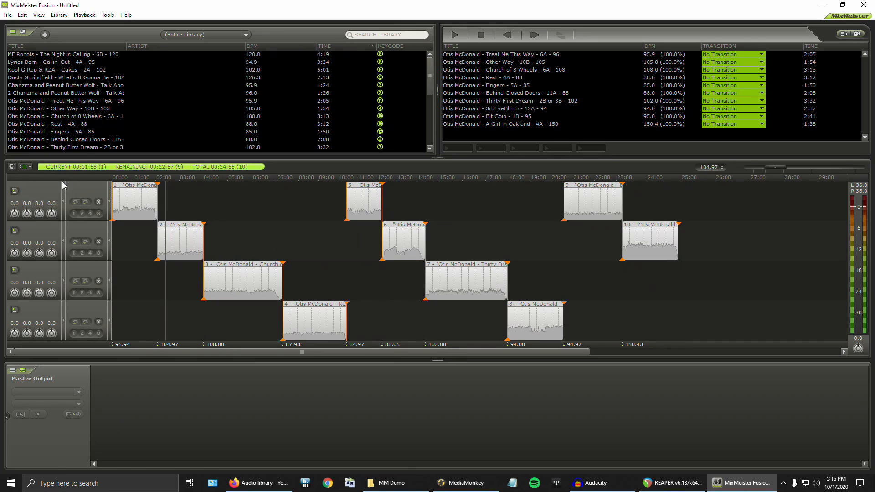
pyautogui.click(27, 167)
pyautogui.click(42, 176)
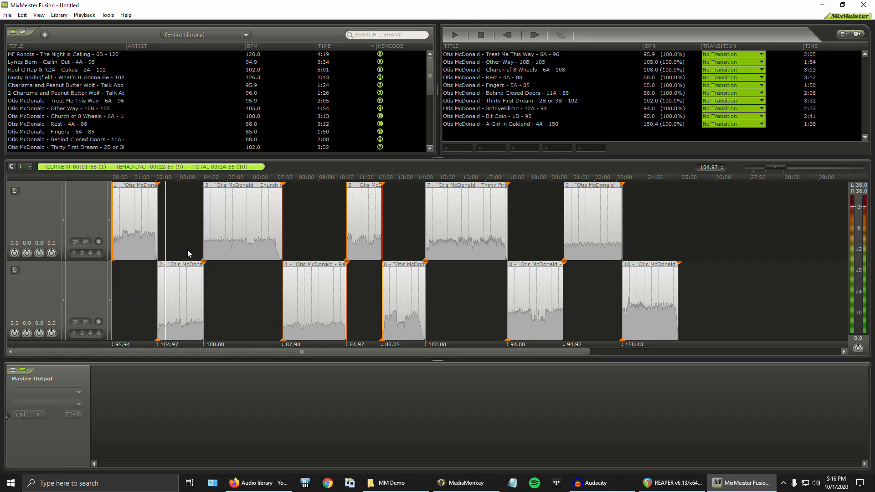
# Step: Play the end of the first track, Treat Me This Way, from about 01:57 to find where the next track should enter
pyautogui.scroll(3, 187, 250)
pyautogui.scroll(4, 145, 257)
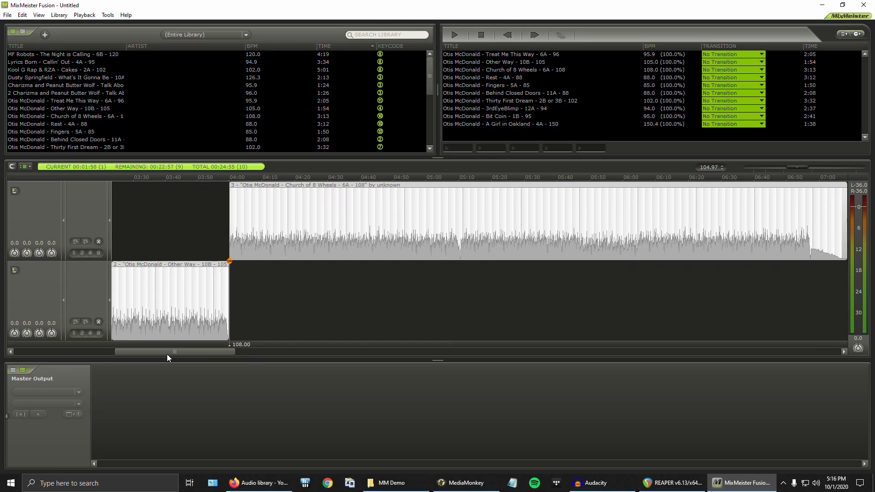
pyautogui.moveTo(169, 350); pyautogui.dragTo(62, 346)
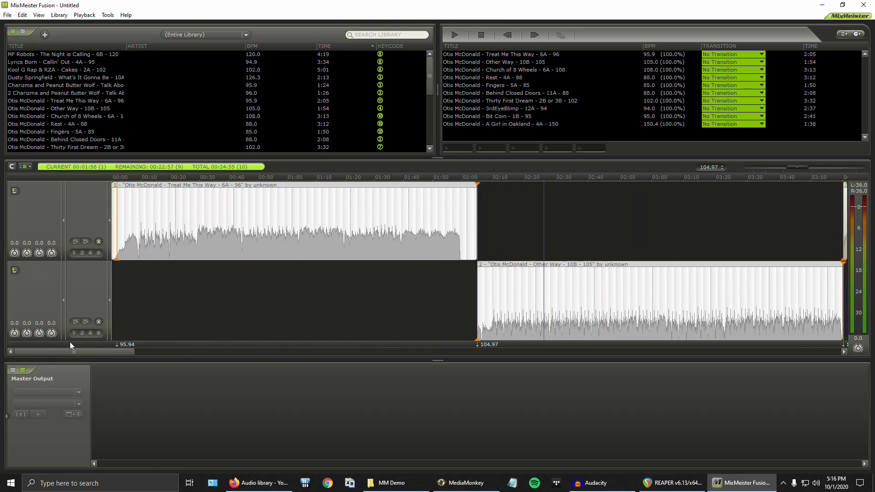
pyautogui.click(451, 240)
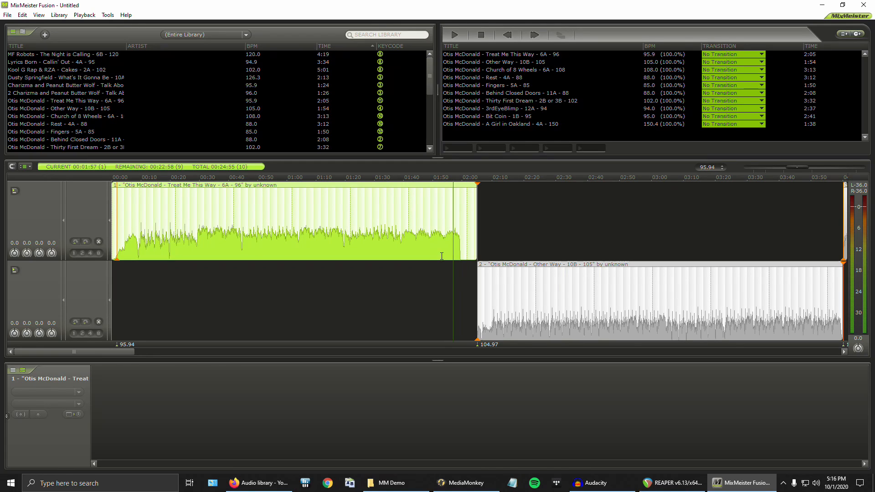
pyautogui.press('space')
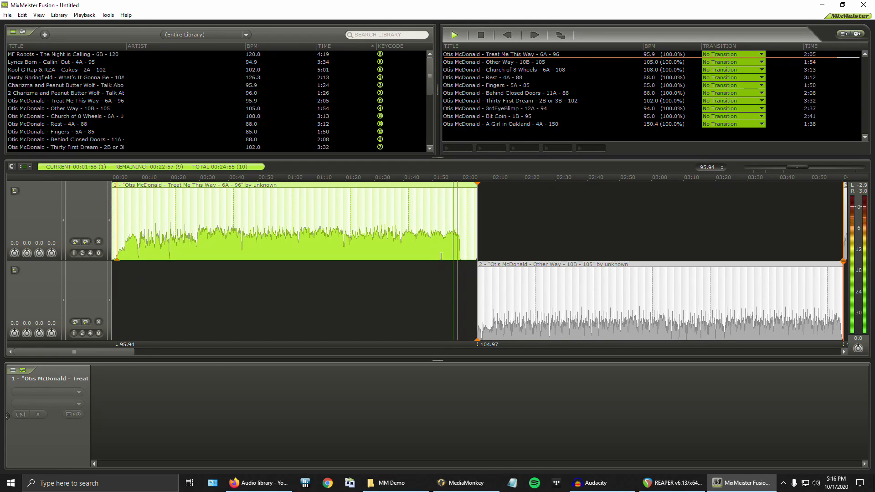
pyautogui.press('space')
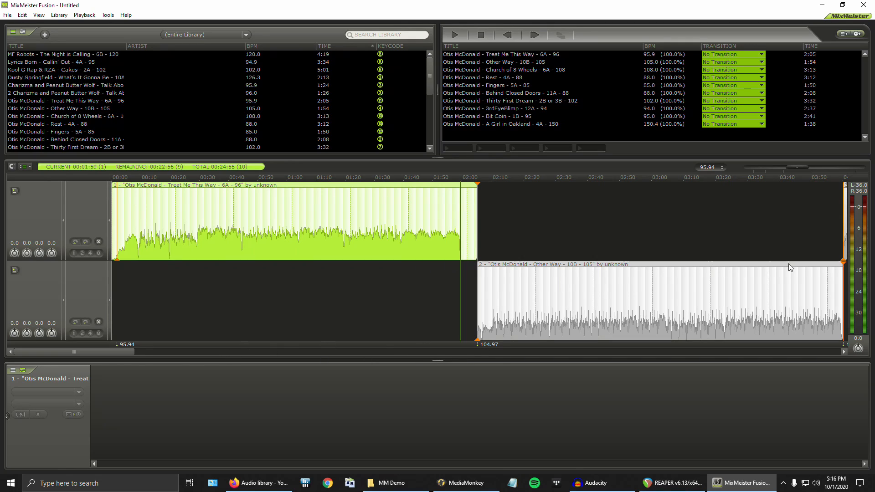
pyautogui.click(455, 234)
pyautogui.press('space')
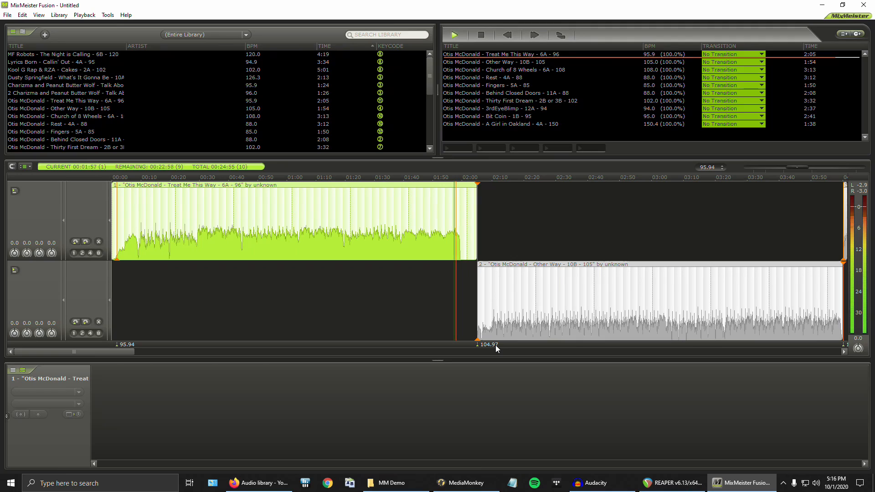
pyautogui.press('space')
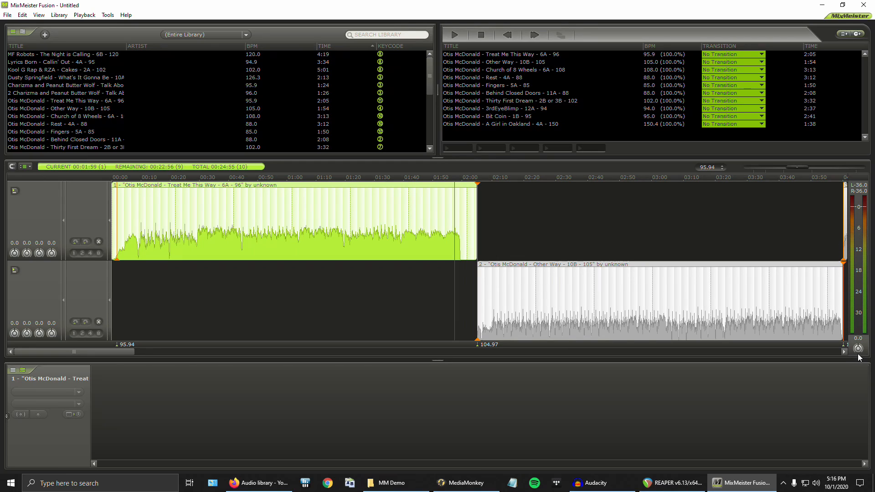
pyautogui.press('space')
pyautogui.press('space')
# Step: Audition an overlap between the first two tracks and shift Other Way earlier so it starts at about 01:58
pyautogui.moveTo(477, 236); pyautogui.dragTo(455, 251)
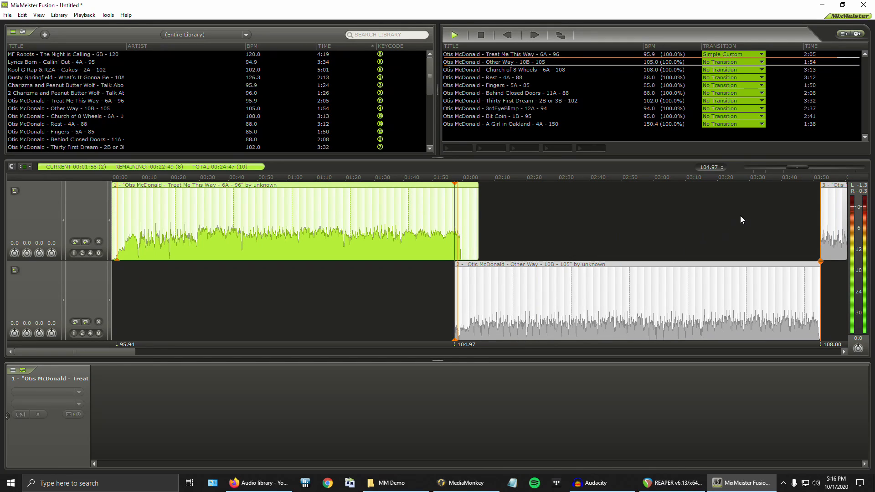
pyautogui.press('space')
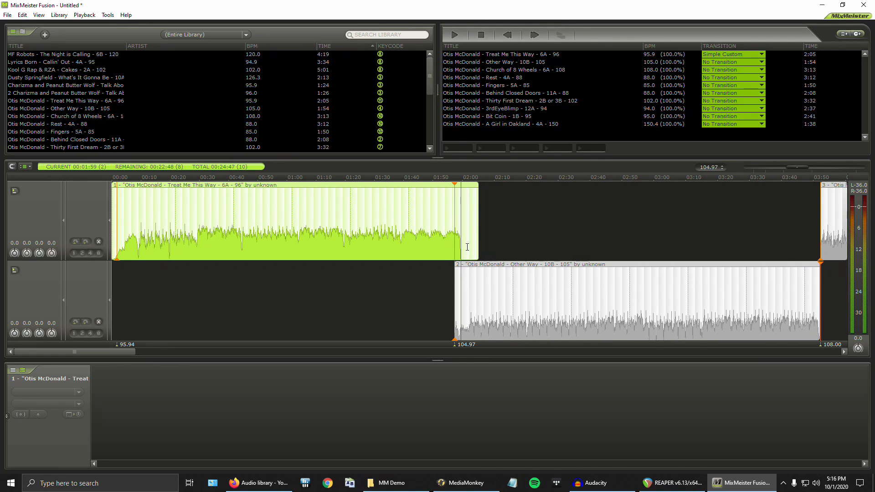
pyautogui.moveTo(455, 245); pyautogui.dragTo(482, 246)
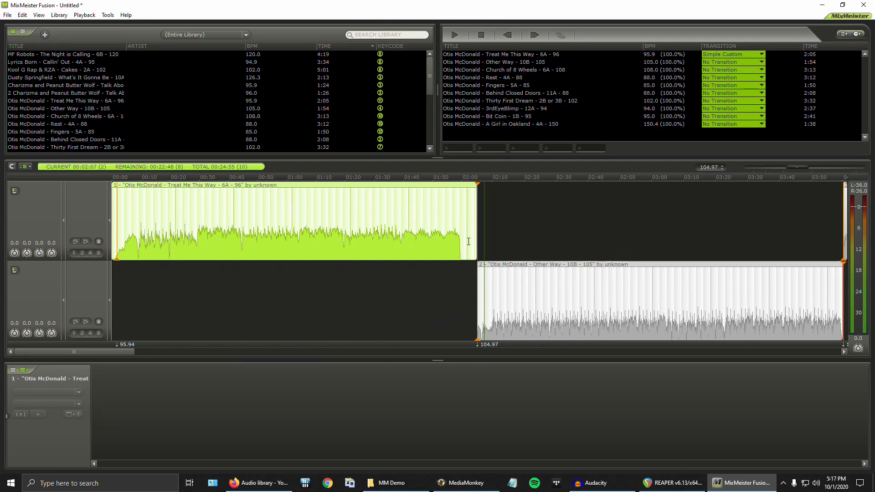
pyautogui.moveTo(477, 259); pyautogui.dragTo(456, 259)
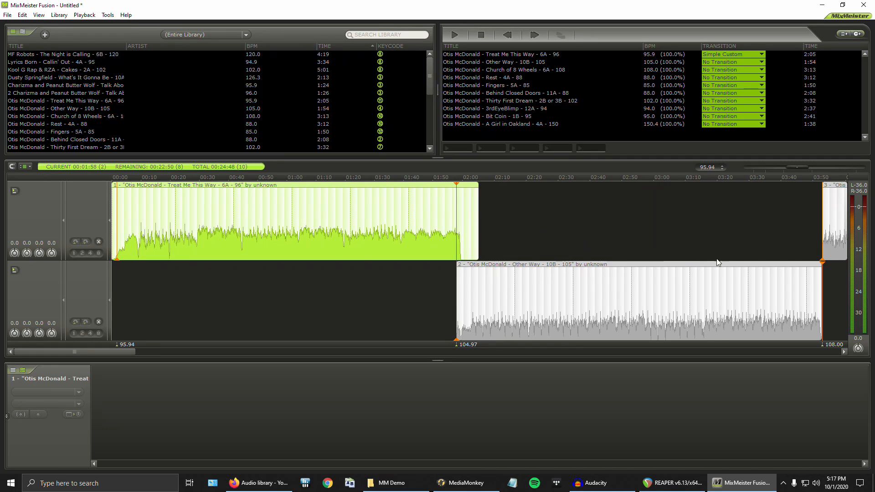
# Step: Save the playlist as MM Demo in the MM Demo folder inside the desktop's MixMeister Demo folder
pyautogui.click(8, 15)
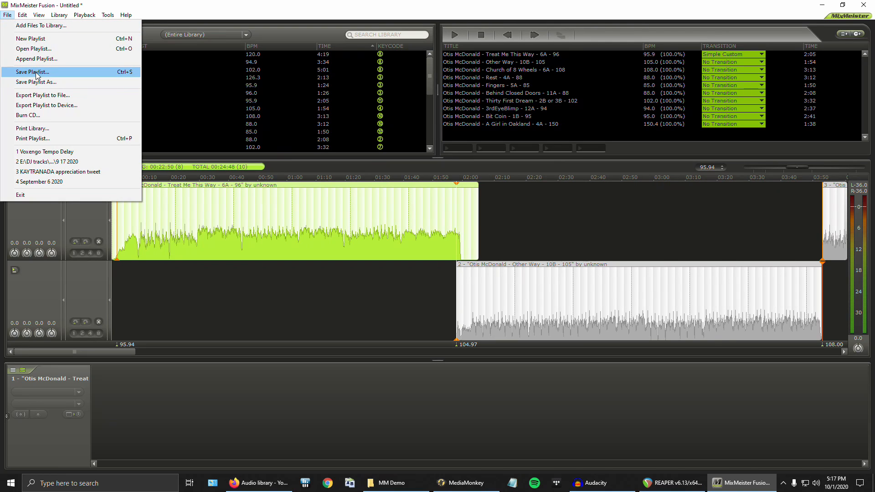
pyautogui.click(36, 82)
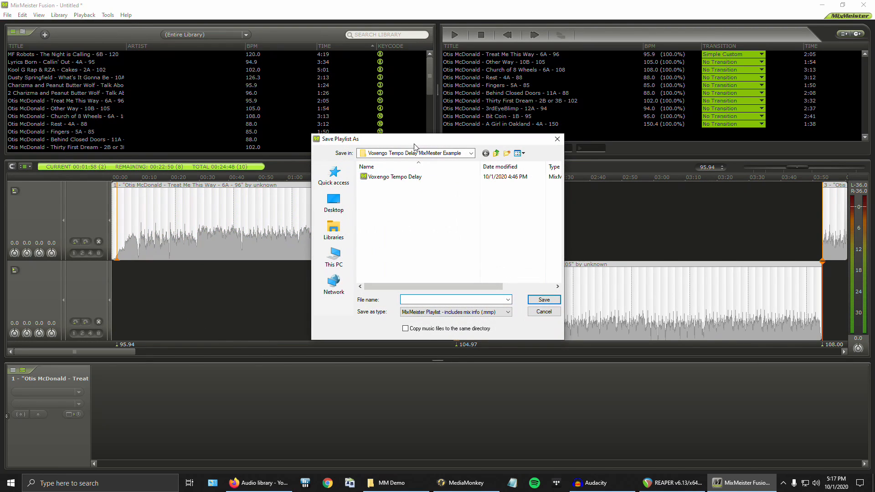
pyautogui.click(334, 204)
pyautogui.scroll(-6, 410, 251)
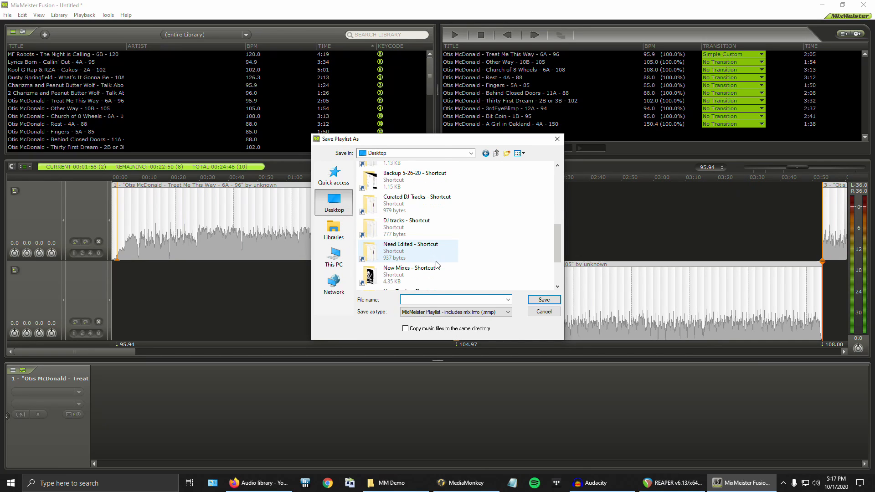
pyautogui.moveTo(557, 223); pyautogui.dragTo(557, 197)
pyautogui.click(420, 232)
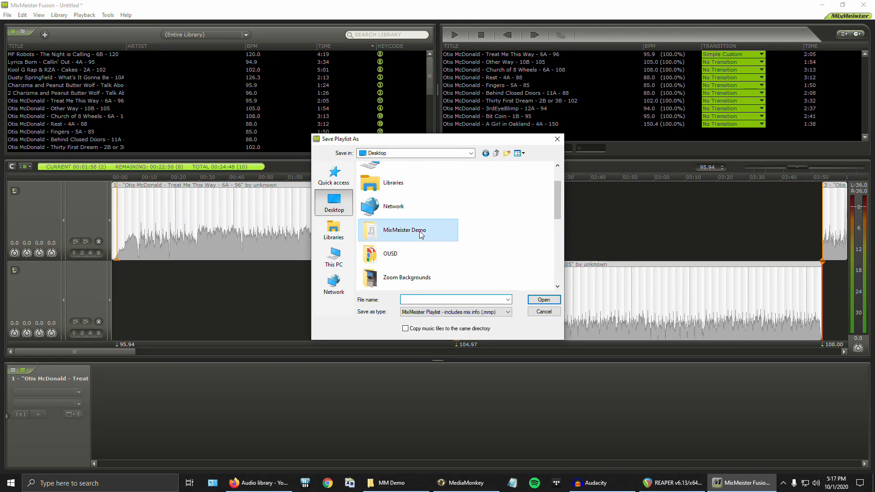
pyautogui.doubleClick(419, 231)
pyautogui.doubleClick(382, 178)
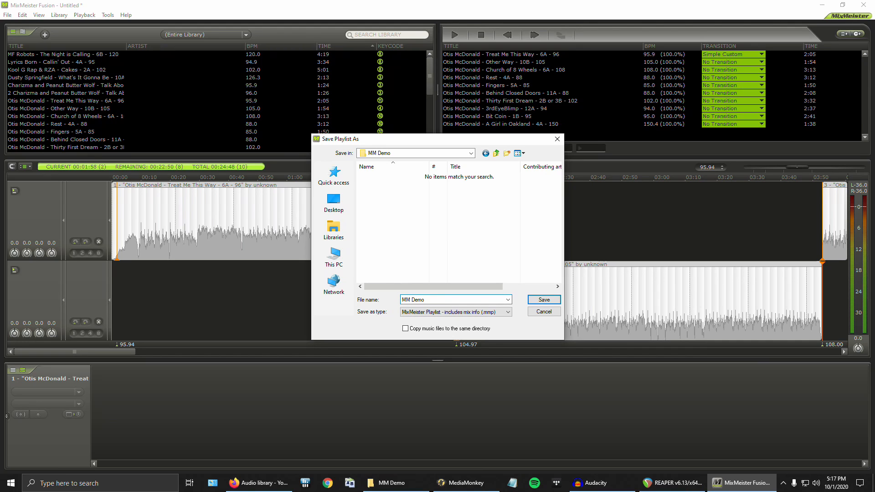
pyautogui.click(544, 300)
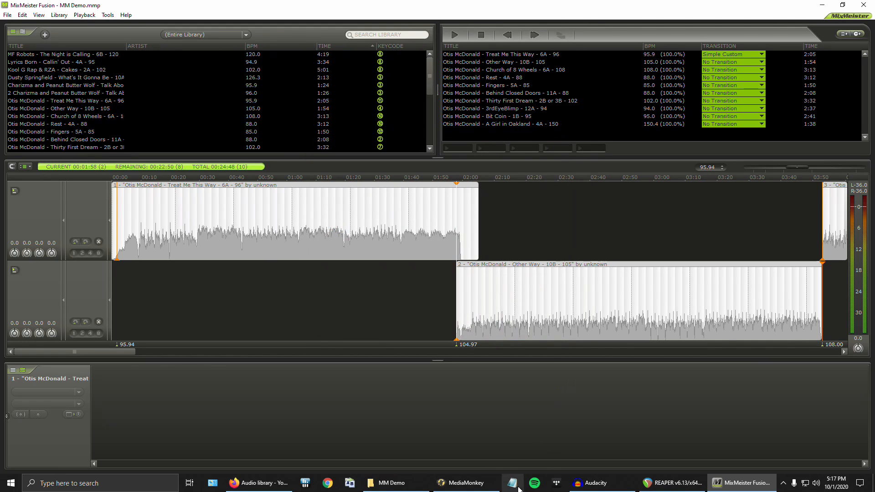
# Step: Examine the saved playlist and track files in the MM Demo folder with the Name column widened, and check its parent folder
pyautogui.click(390, 483)
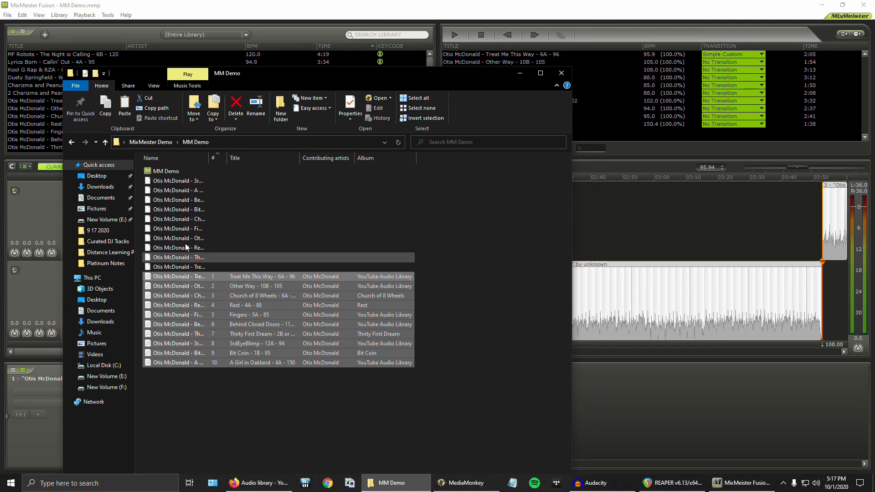
pyautogui.click(263, 399)
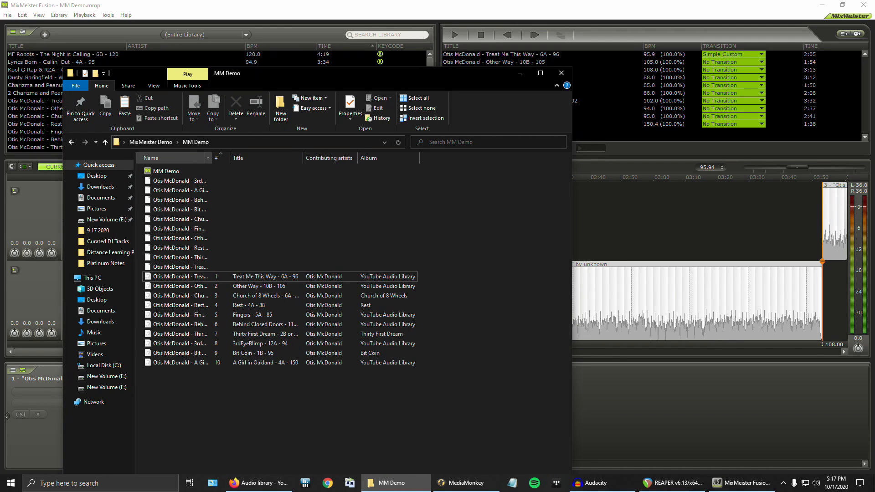
pyautogui.doubleClick(208, 158)
pyautogui.click(276, 220)
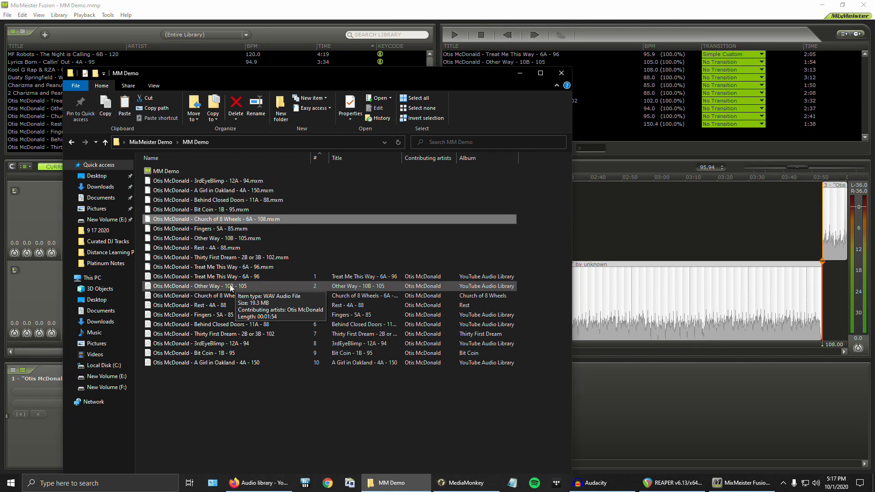
pyautogui.click(71, 143)
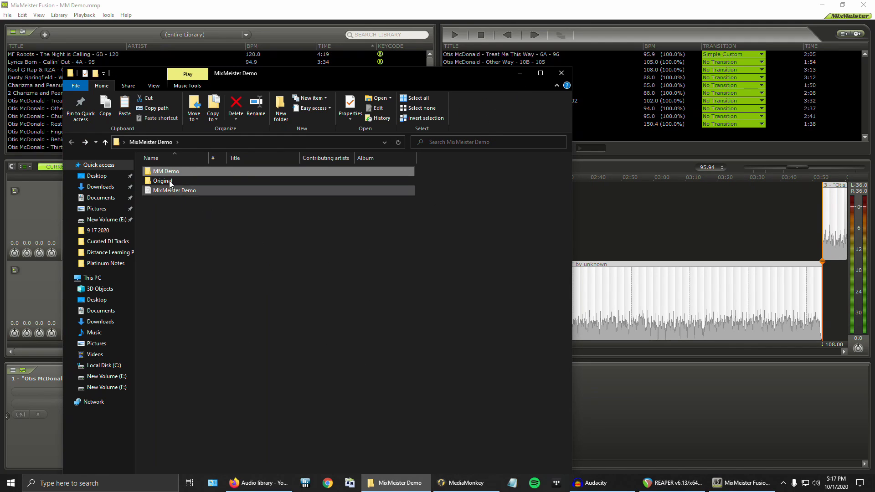
pyautogui.click(521, 73)
# Step: From the desktop, open the 9 17 2020 mix folder, go up to Mixtapes and view the KAYTRANADA appreciation tweet folder
pyautogui.click(821, 4)
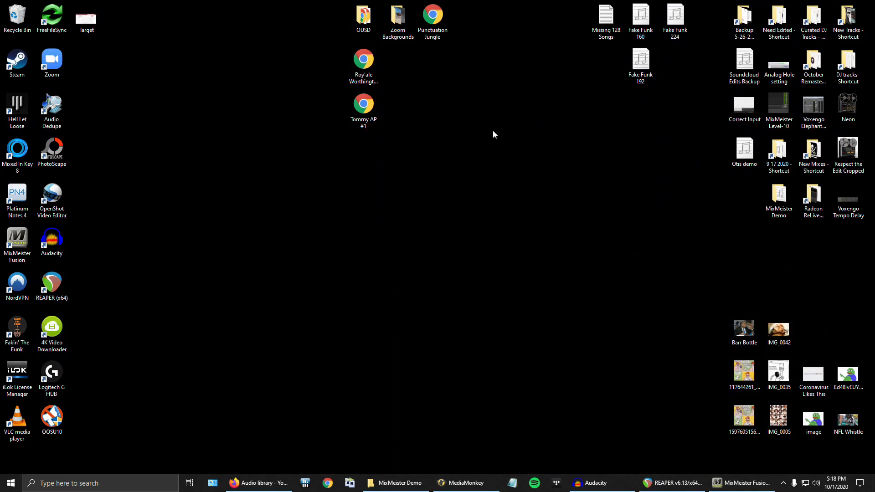
pyautogui.moveTo(782, 196)
pyautogui.mouseDown()
pyautogui.moveTo(689, 239)
pyautogui.moveTo(788, 200)
pyautogui.mouseUp()
pyautogui.click(784, 257)
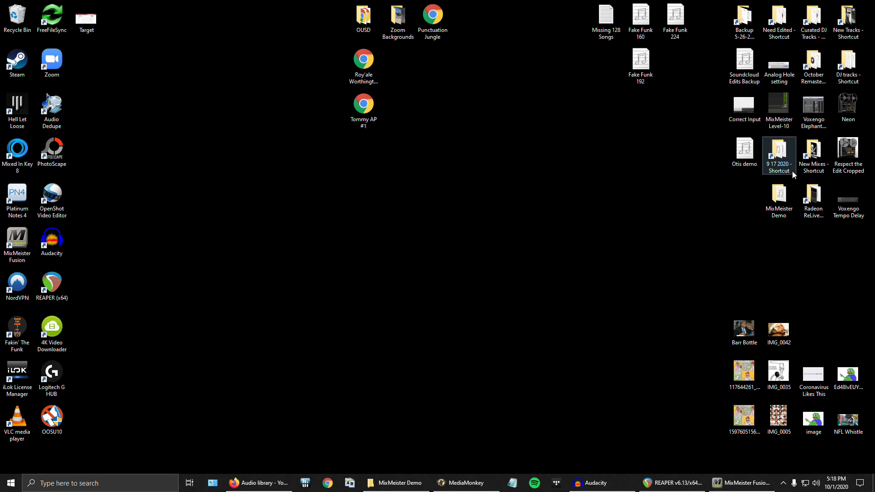
pyautogui.doubleClick(779, 154)
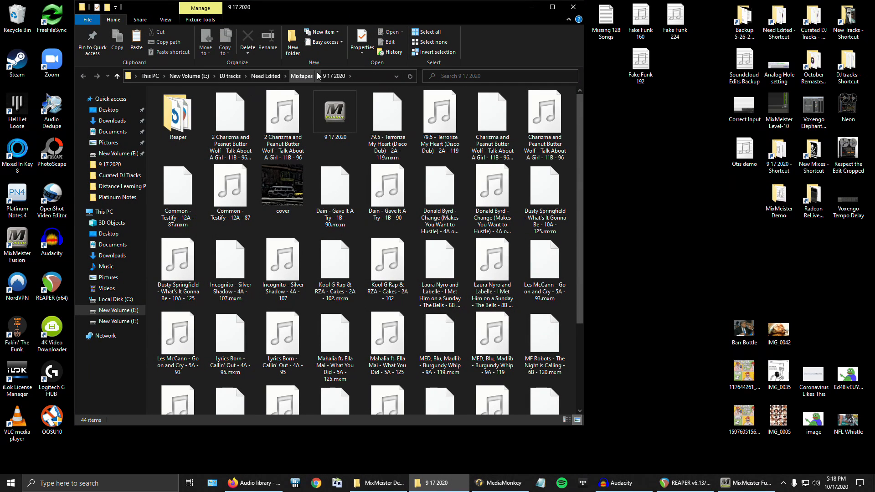
pyautogui.click(302, 75)
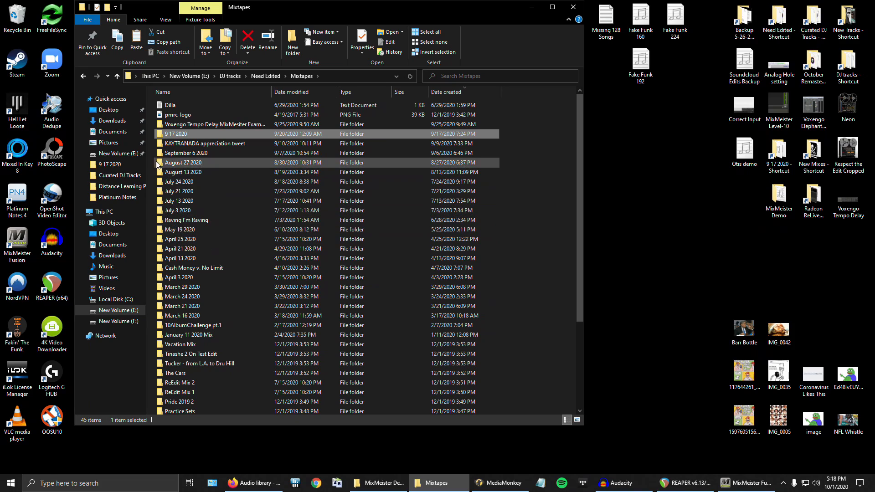
pyautogui.doubleClick(192, 143)
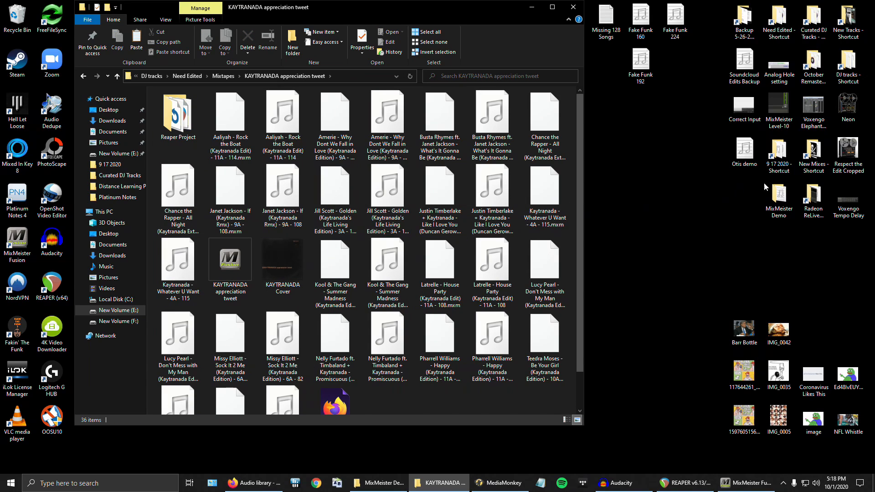
# Step: View the Curated DJ Tracks folder inside DJ tracks, and close both mix and track folder windows
pyautogui.doubleClick(845, 69)
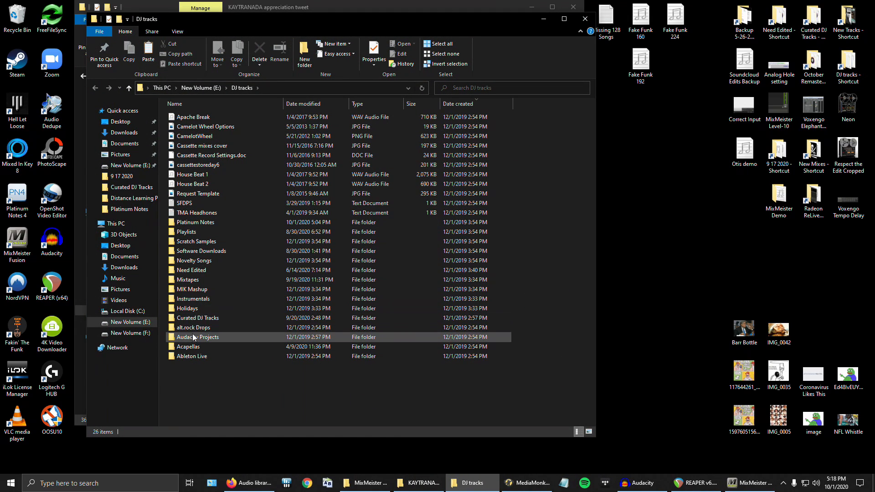
pyautogui.doubleClick(199, 318)
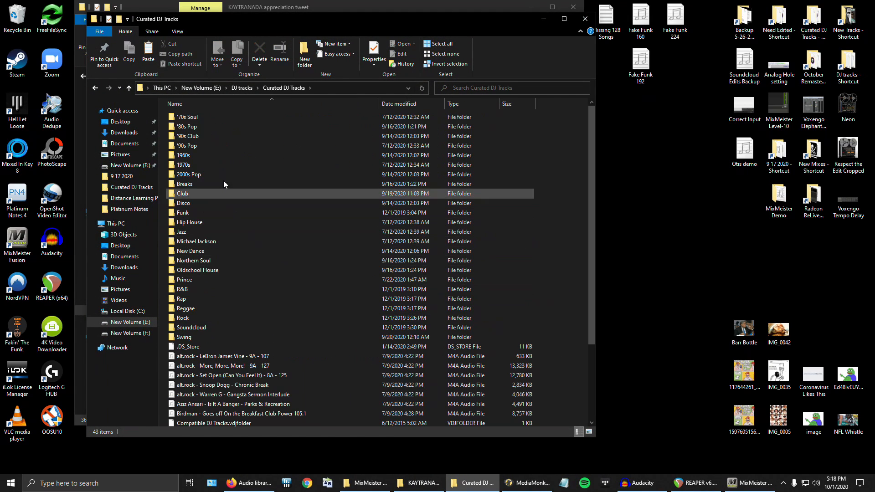
pyautogui.click(586, 19)
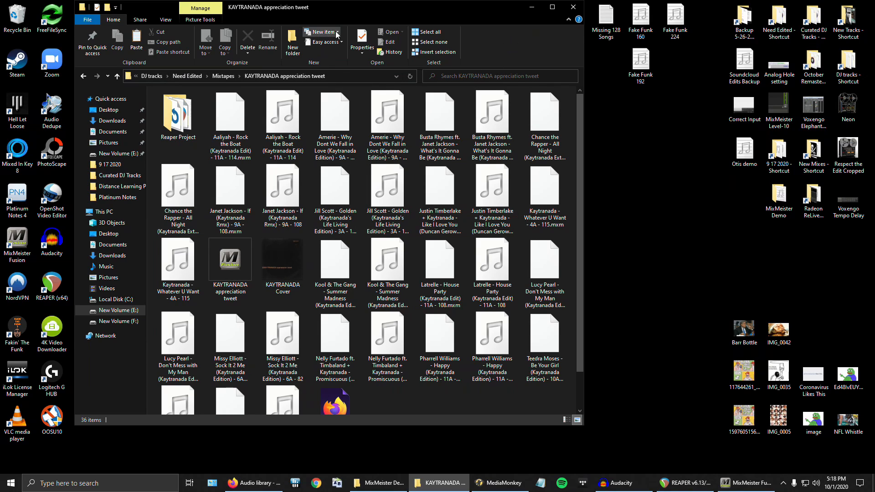
pyautogui.click(573, 10)
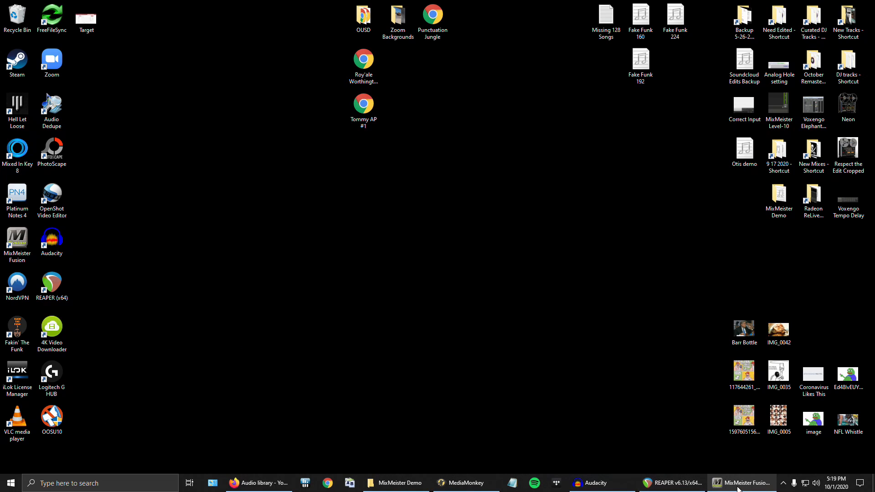
# Step: Return to MixMeister Fusion, view the MM Demo folder inside MixMeister Demo, and put the folder window away
pyautogui.click(740, 488)
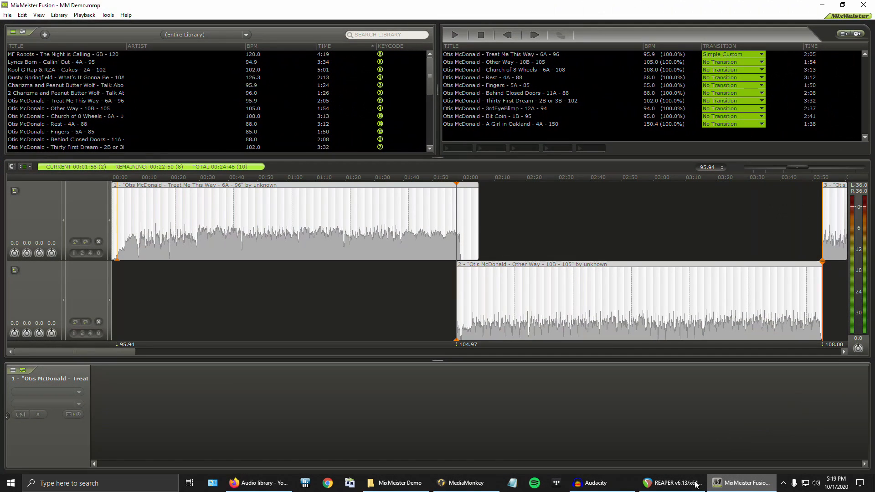
pyautogui.click(396, 483)
pyautogui.doubleClick(170, 172)
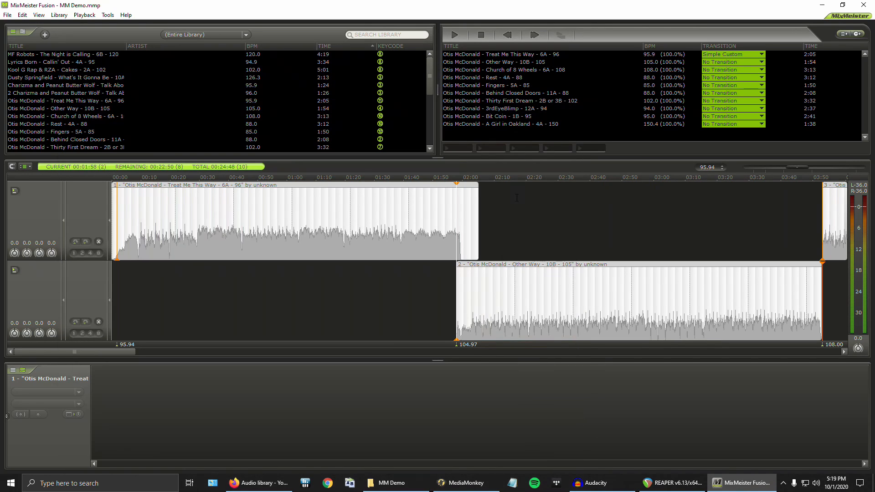
pyautogui.click(561, 73)
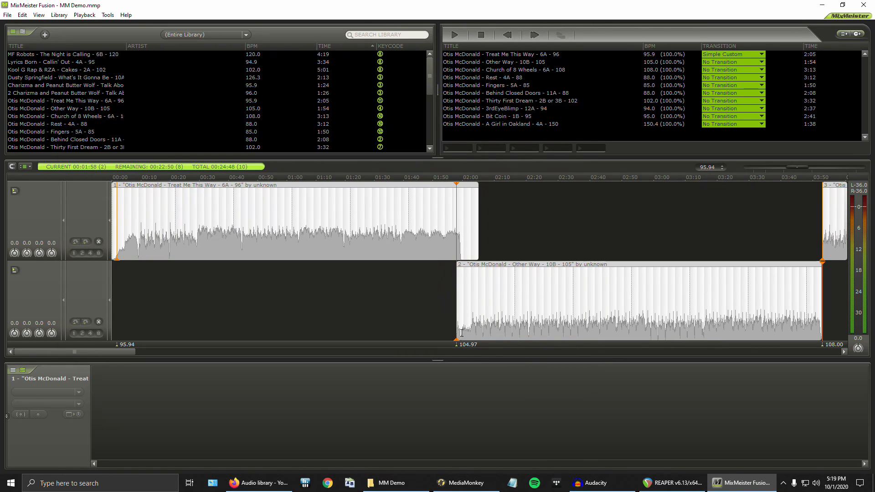
# Step: Export the playlist to the desktop as a mixed wave file named mm clipping, in 44.1kHz 16-bit stereo format
pyautogui.click(8, 14)
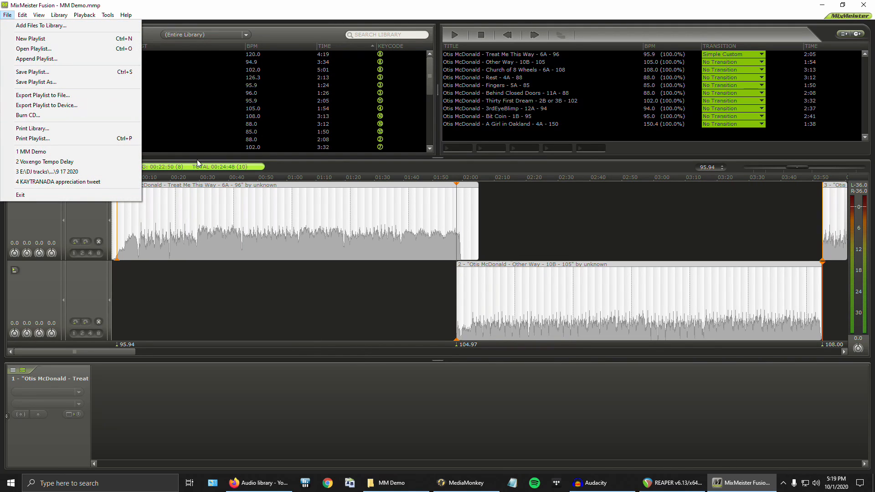
pyautogui.click(61, 96)
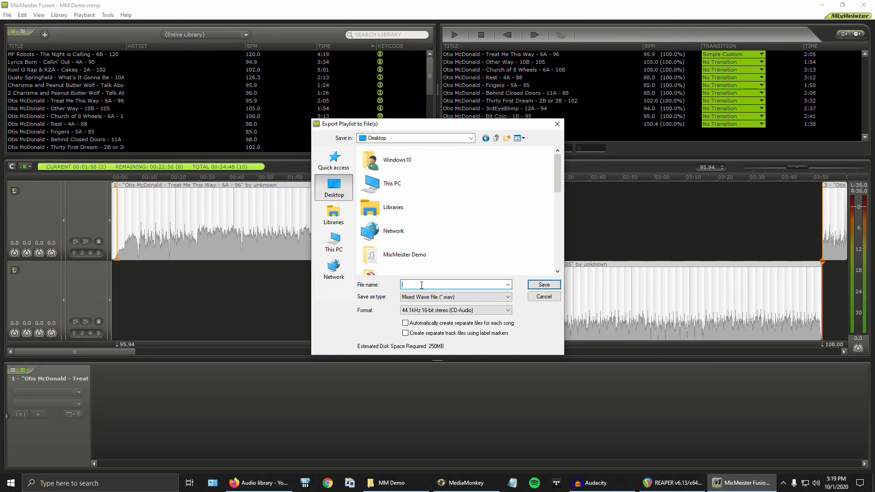
pyautogui.write('c')
pyautogui.write('mm')
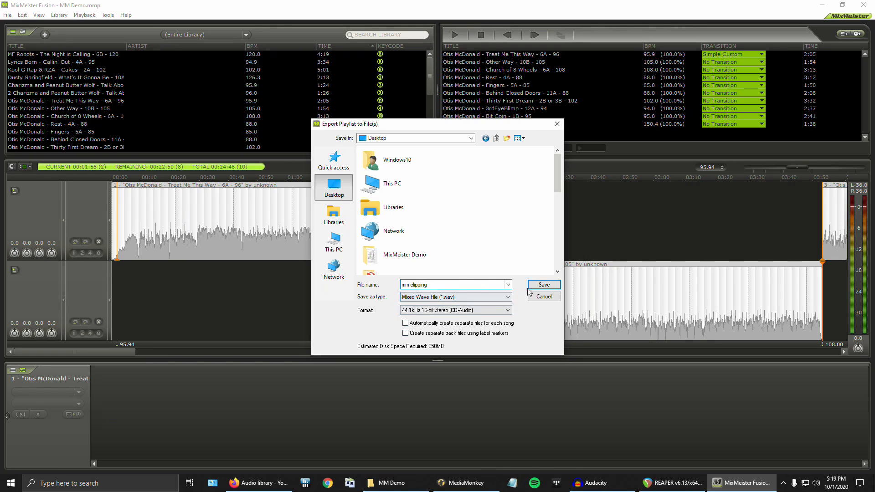
pyautogui.click(548, 286)
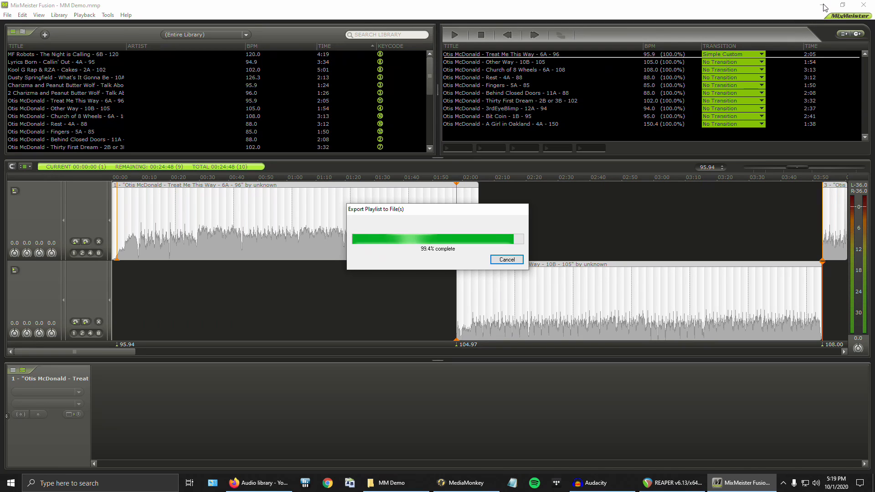
pyautogui.click(518, 210)
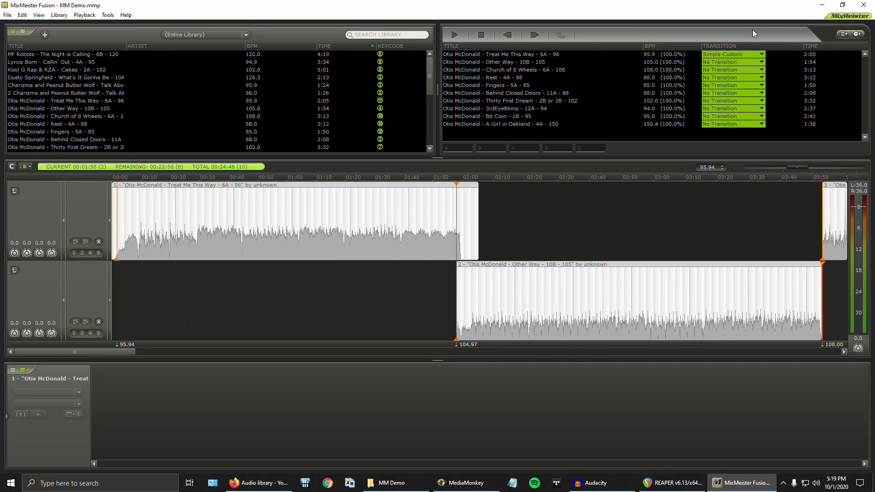
# Step: Switch to Audacity, import the mm clipping WAV file from the desktop, and maximize the Audacity window
pyautogui.click(822, 5)
pyautogui.moveTo(88, 62); pyautogui.dragTo(570, 439)
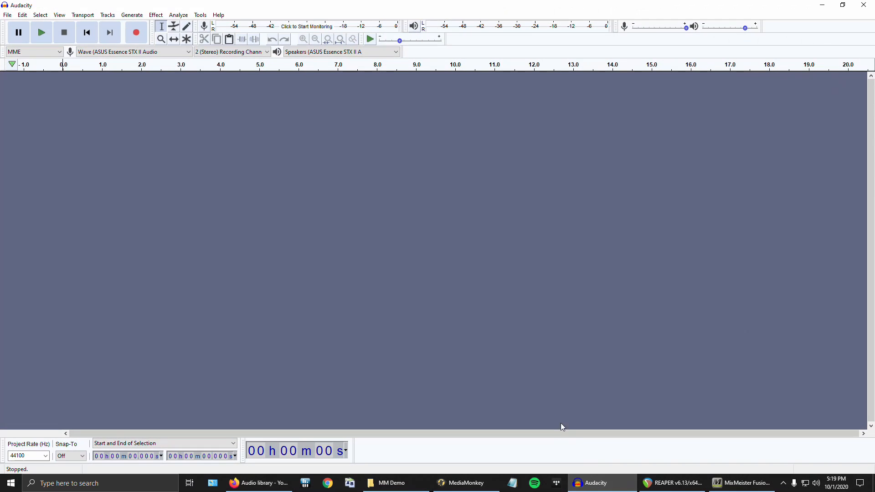
pyautogui.click(842, 5)
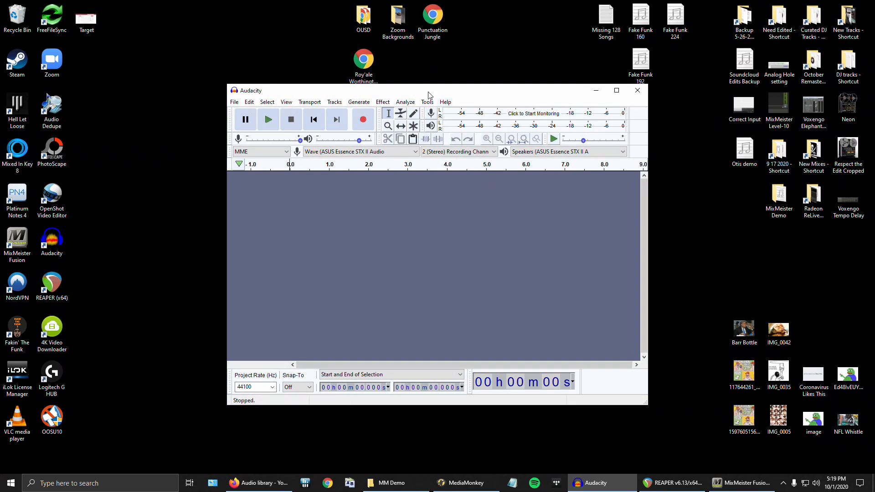
pyautogui.moveTo(321, 93); pyautogui.dragTo(169, 92)
pyautogui.moveTo(503, 196); pyautogui.dragTo(396, 234)
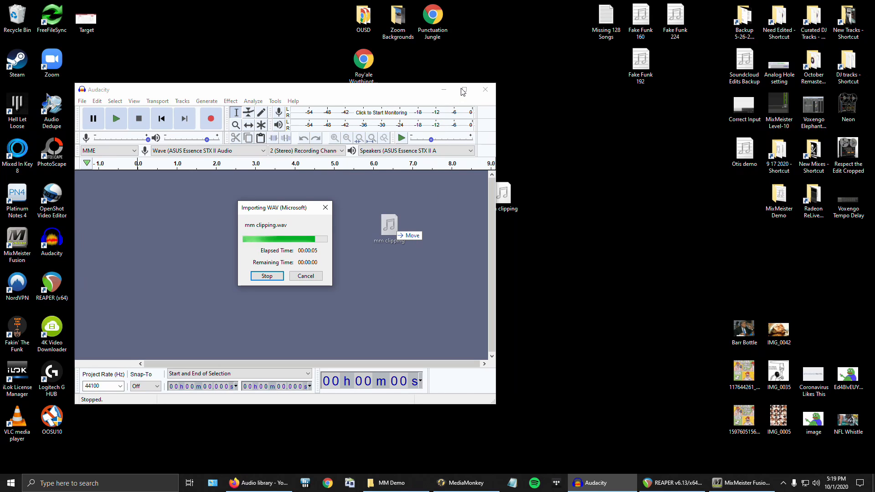
pyautogui.click(464, 89)
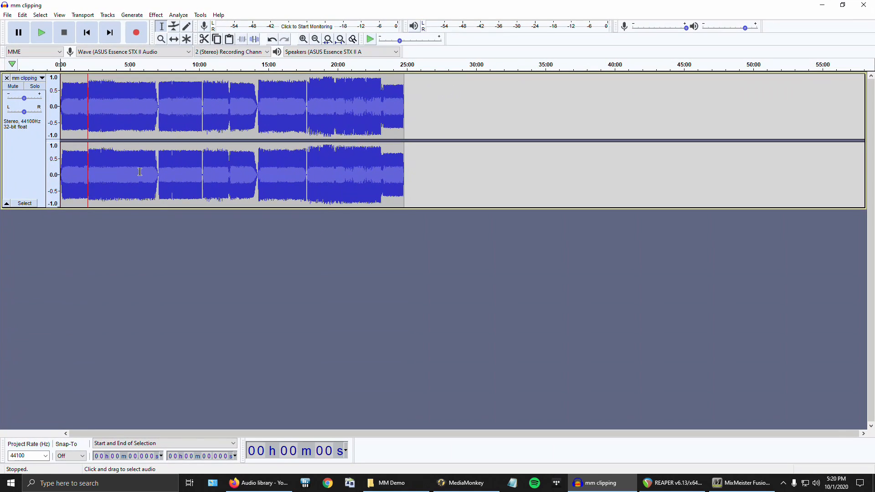
# Step: Zoom in on the waveform around the first track transition near 2:00 and turn off Show Clipping
pyautogui.click(18, 32)
pyautogui.click(60, 15)
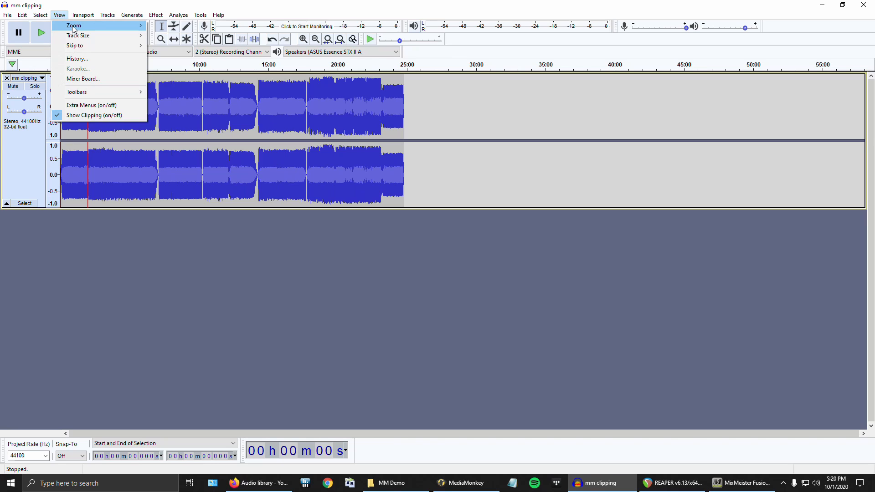
pyautogui.click(173, 5)
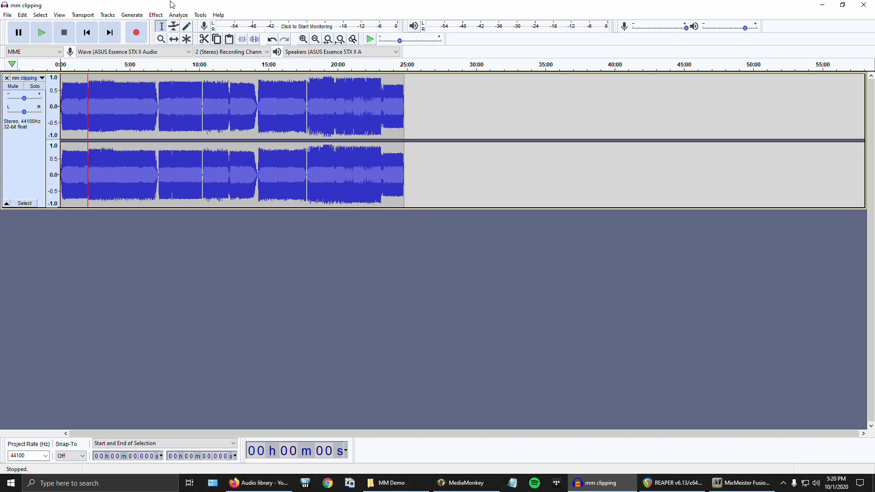
pyautogui.hotkey('ctrl', '1')
pyautogui.hotkey('ctrl', '1')
pyautogui.hotkey('ctrl', '1')
pyautogui.hotkey('ctrl', '1')
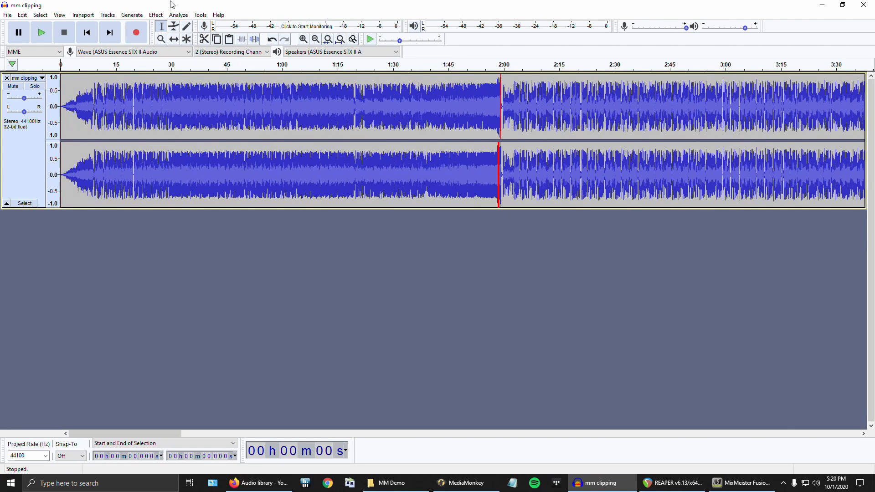
pyautogui.click(59, 15)
pyautogui.click(86, 115)
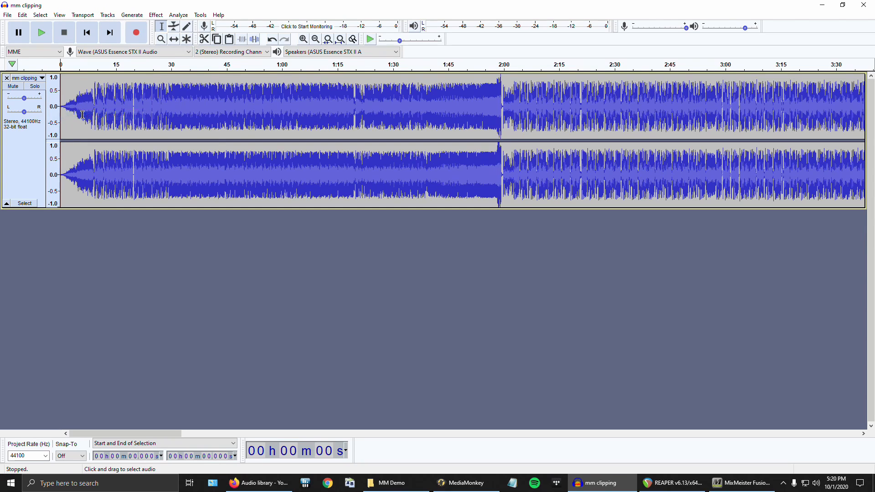
# Step: Turn on Show Clipping, select the audio from about 1:57.4 to 2:02.8, and examine the first transition up close
pyautogui.click(60, 15)
pyautogui.click(87, 115)
pyautogui.moveTo(495, 195); pyautogui.dragTo(515, 195)
pyautogui.moveTo(173, 434); pyautogui.dragTo(195, 434)
pyautogui.hotkey('ctrl', 'e')
pyautogui.hotkey('ctrl', '1')
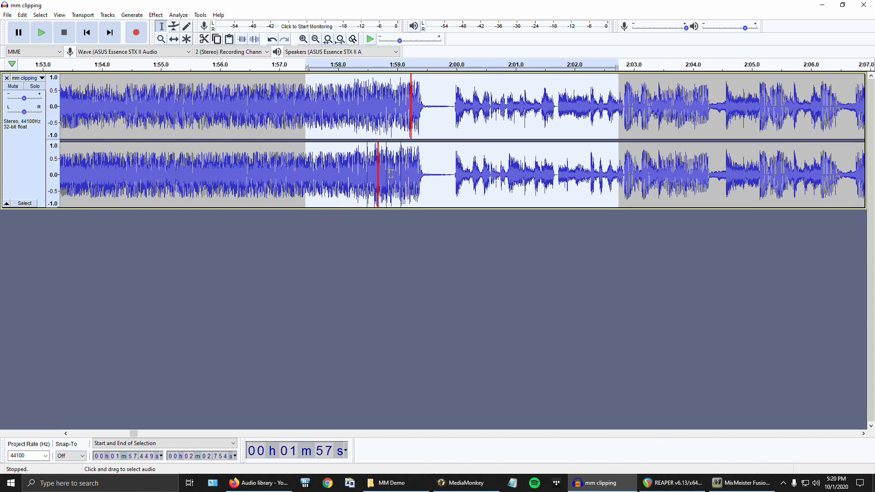
pyautogui.hotkey('ctrl', '1')
pyautogui.hotkey('ctrl', '1')
pyautogui.hotkey('ctrl', '1')
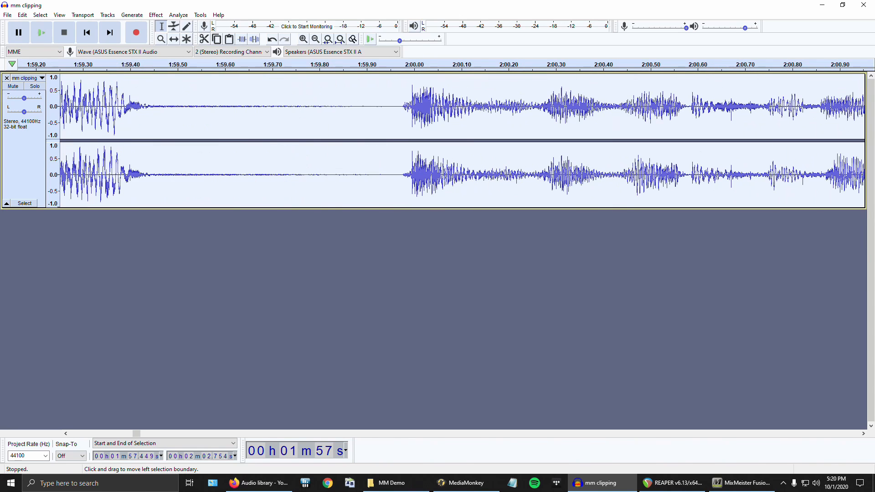
# Step: Return to a wide view of the waveform and select the clipped region from about 1:56.6 to 2:01.4
pyautogui.hotkey('ctrl', '3')
pyautogui.hotkey('ctrl', '3')
pyautogui.hotkey('ctrl', '3')
pyautogui.hotkey('ctrl', '3')
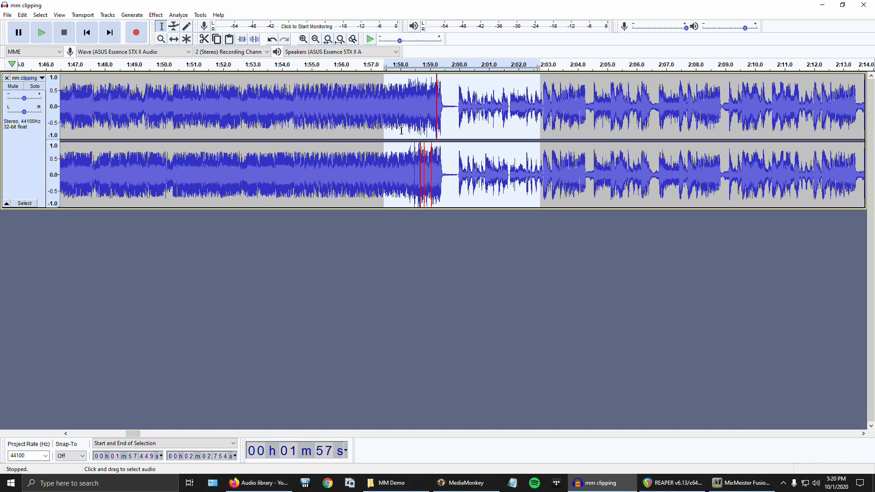
pyautogui.hotkey('ctrl', '3')
pyautogui.hotkey('ctrl', '3')
pyautogui.hotkey('ctrl', '3')
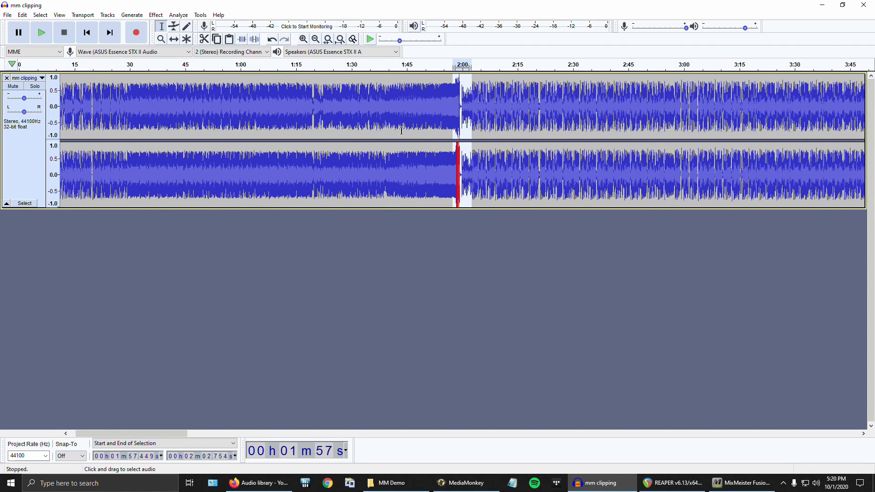
pyautogui.moveTo(450, 173); pyautogui.dragTo(467, 177)
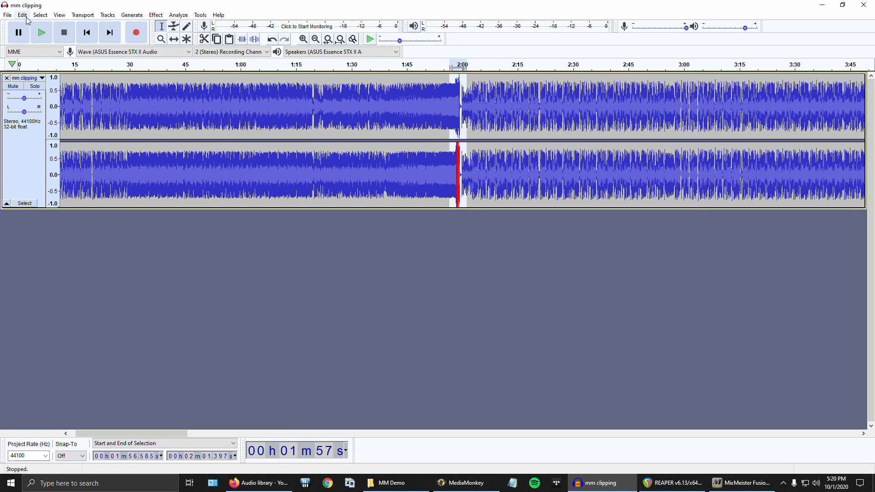
# Step: Put Audacity away, switch to MixMeister Fusion, and lower the master volume to -4.0
pyautogui.click(822, 5)
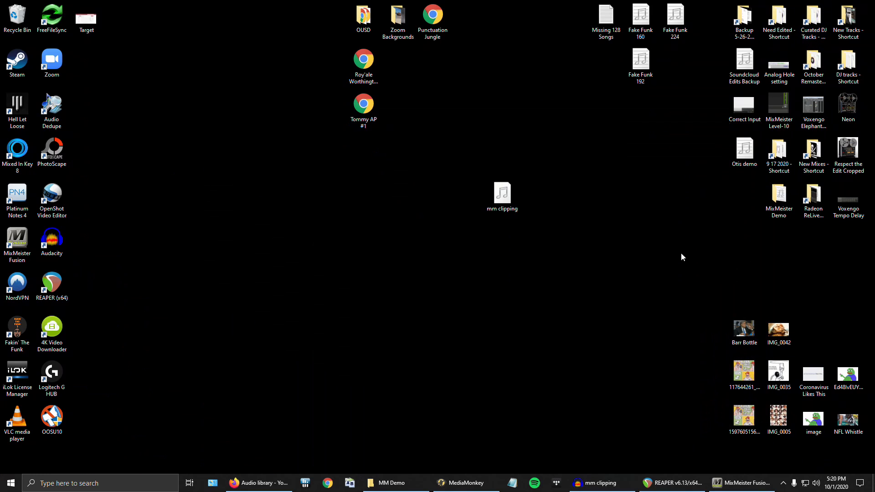
pyautogui.click(743, 483)
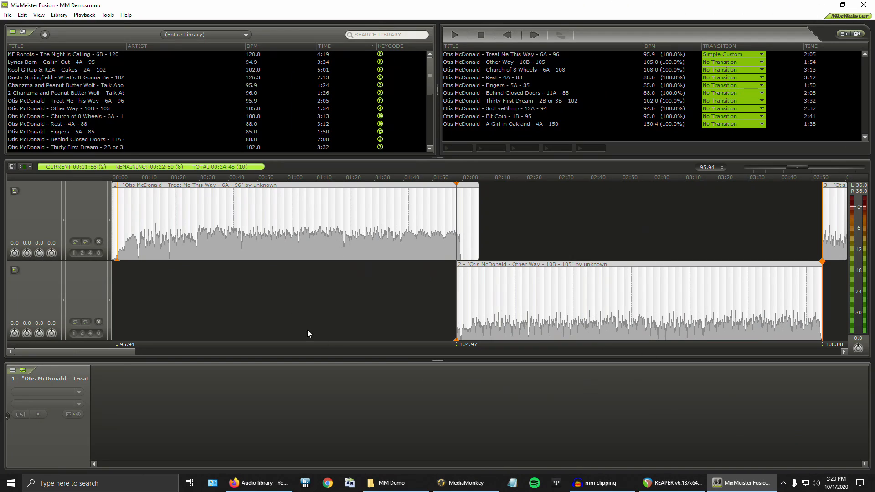
pyautogui.moveTo(115, 351); pyautogui.dragTo(197, 357)
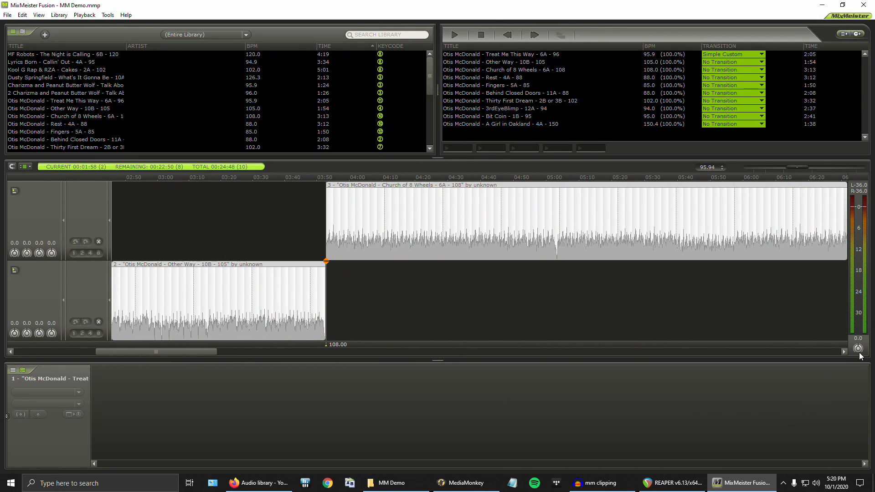
pyautogui.moveTo(859, 350); pyautogui.dragTo(858, 351)
# Step: Move the Church of 8 Wheels outro anchor earlier so Rest starts at about 6:41, and set the master volume to -10.0
pyautogui.moveTo(197, 354); pyautogui.dragTo(277, 360)
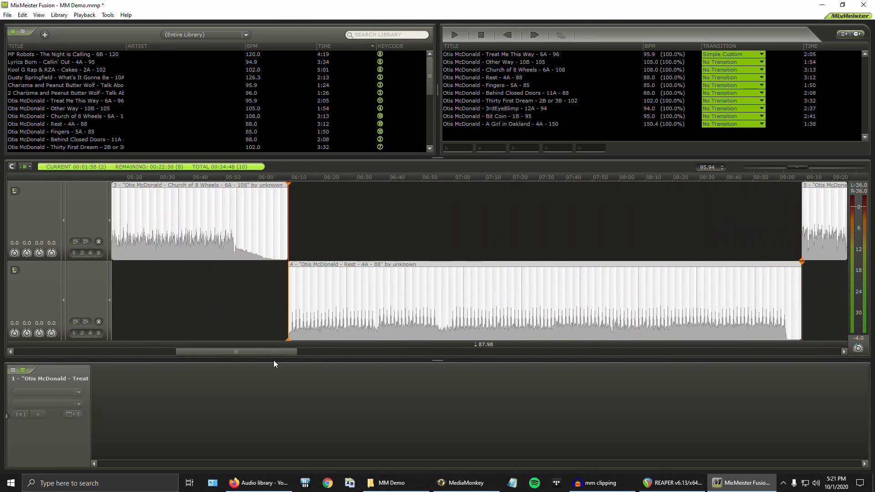
pyautogui.moveTo(486, 242); pyautogui.dragTo(405, 265)
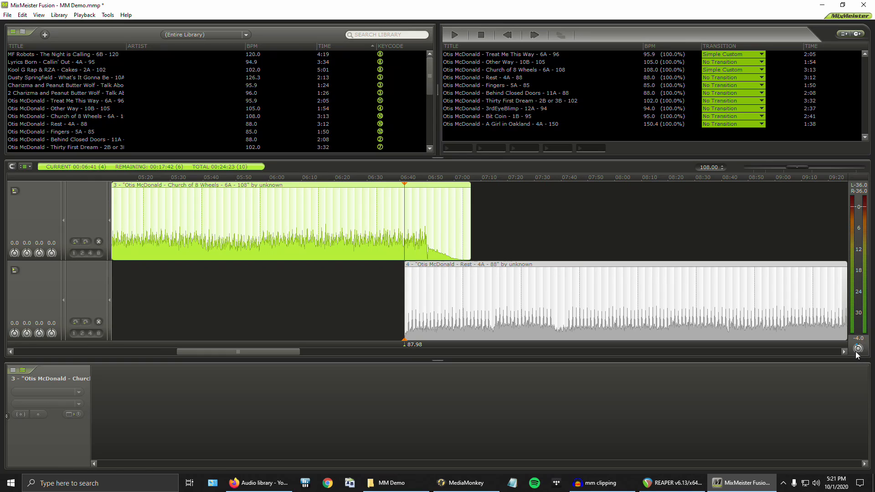
pyautogui.moveTo(857, 350); pyautogui.dragTo(857, 349)
# Step: Return to the start of the mix and save the playlist
pyautogui.moveTo(257, 352); pyautogui.dragTo(294, 352)
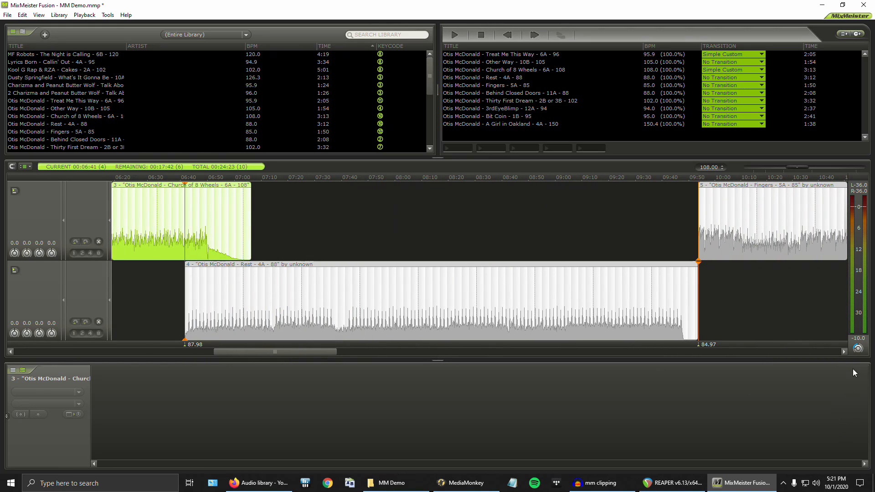
pyautogui.moveTo(230, 356); pyautogui.dragTo(28, 366)
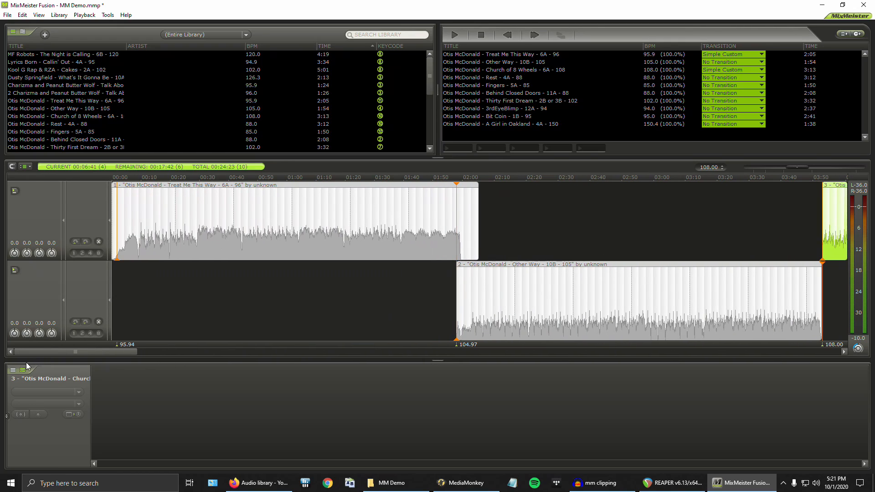
pyautogui.click(5, 15)
pyautogui.click(40, 73)
pyautogui.click(8, 15)
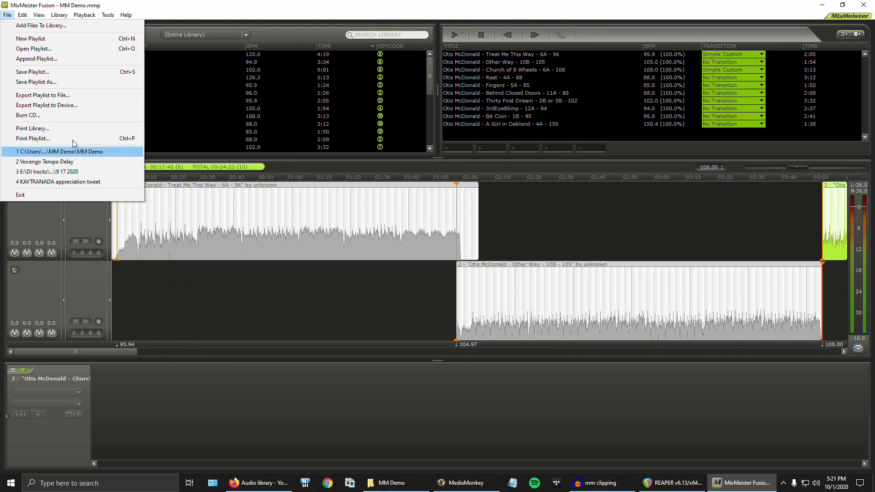
pyautogui.click(49, 73)
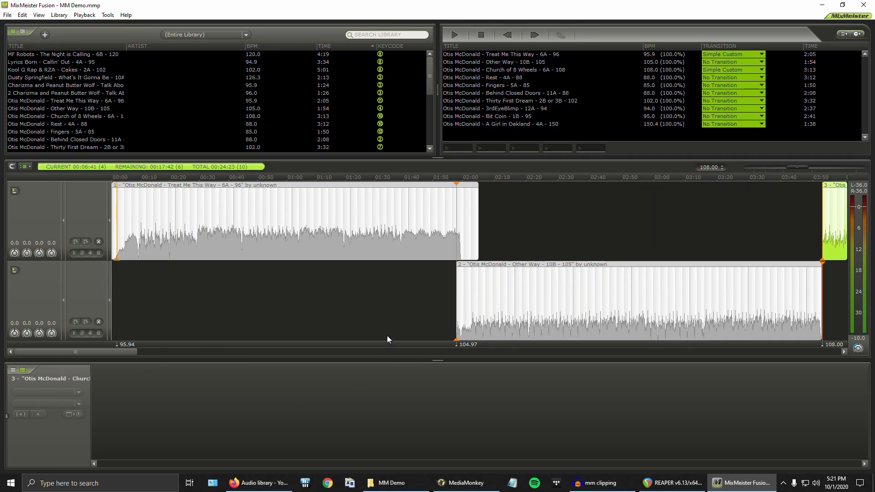
# Step: Move the outro anchor of Treat Me This Way earlier, to about 1:41
pyautogui.click(400, 243)
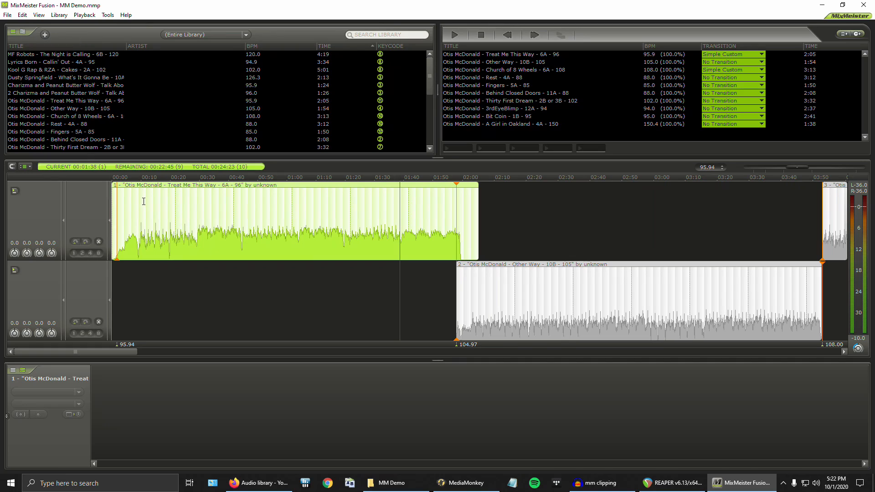
pyautogui.scroll(1, 117, 172)
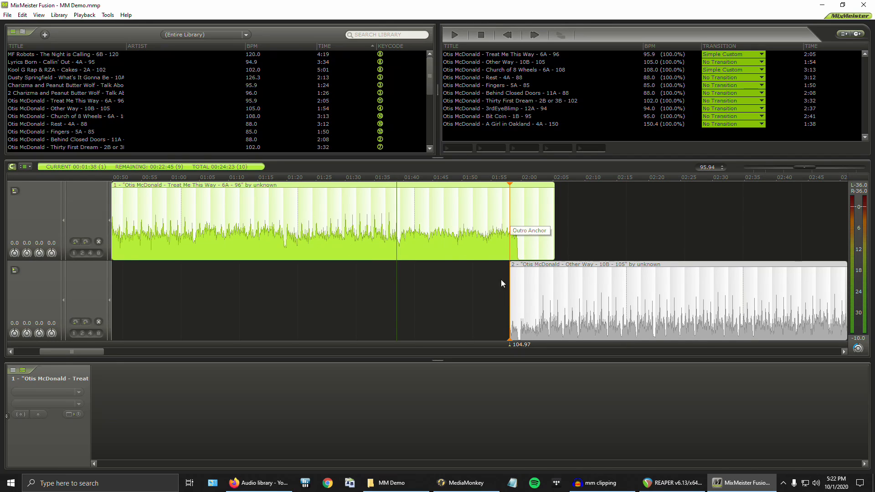
pyautogui.moveTo(511, 228); pyautogui.dragTo(416, 269)
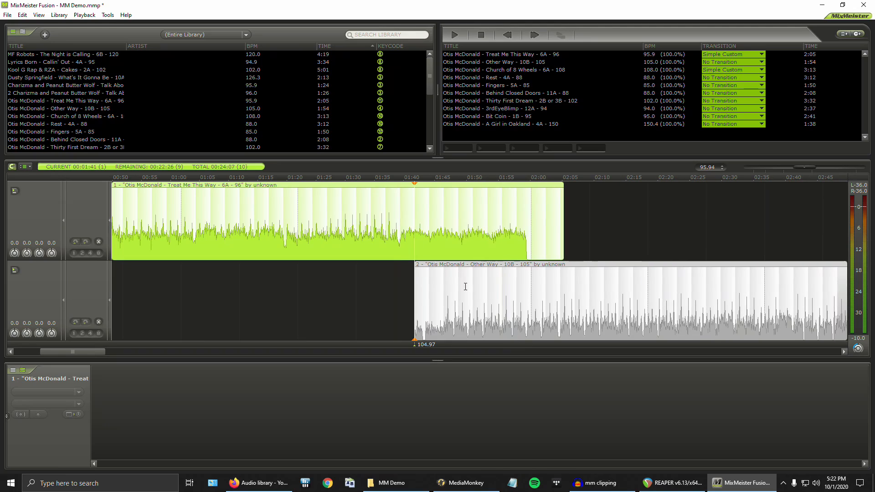
# Step: Adjust the intro anchor of Other Way near the very start of that track
pyautogui.click(414, 301)
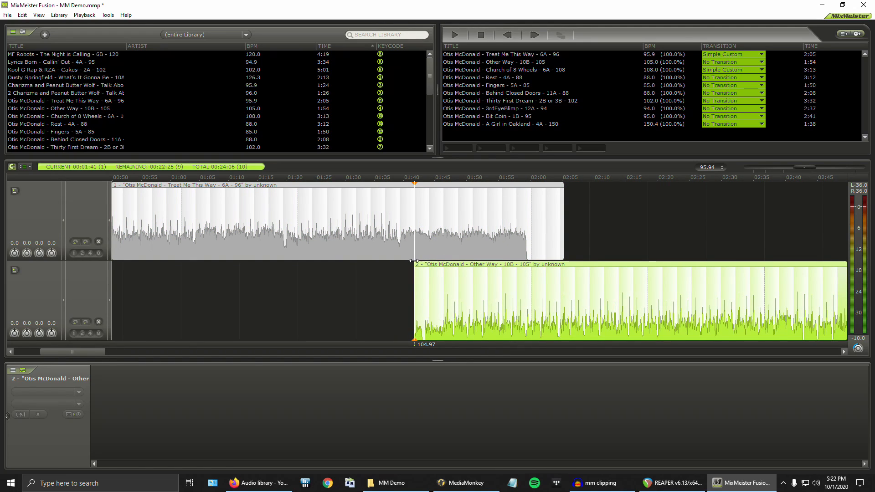
pyautogui.moveTo(416, 311); pyautogui.dragTo(431, 301)
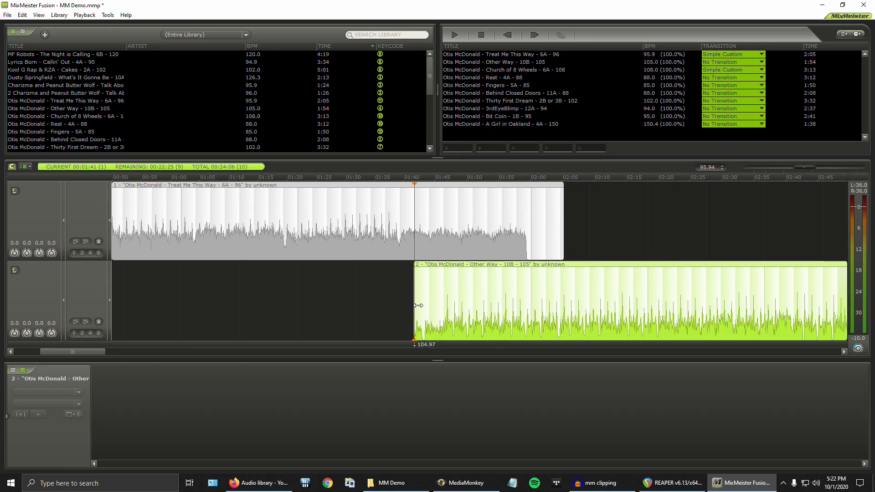
pyautogui.moveTo(451, 308)
pyautogui.mouseDown()
pyautogui.moveTo(528, 314)
pyautogui.moveTo(427, 319)
pyautogui.mouseUp()
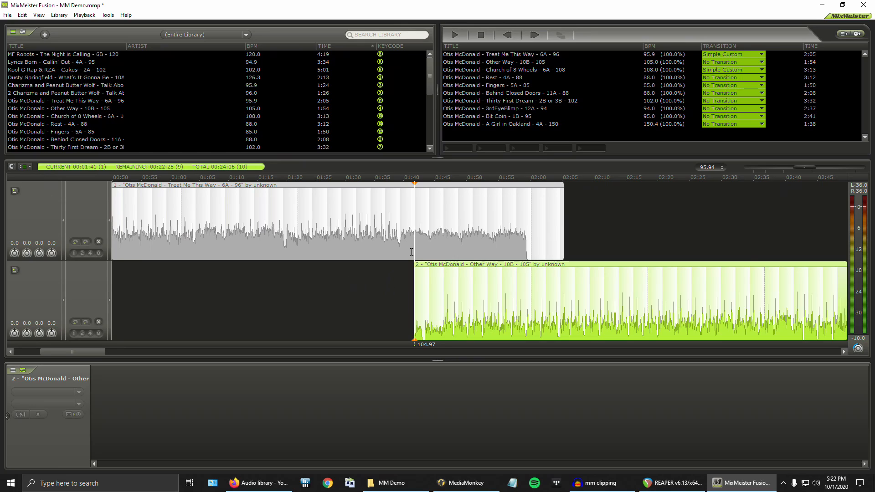
# Step: Move the outro anchor of Treat Me This Way to about 1:35 and view the surrounding transitions
pyautogui.scroll(-4, 412, 251)
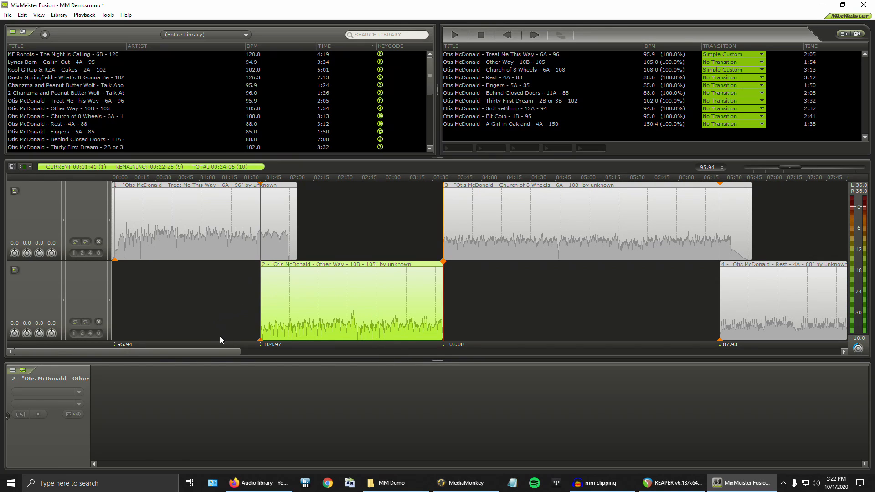
pyautogui.scroll(2, 234, 303)
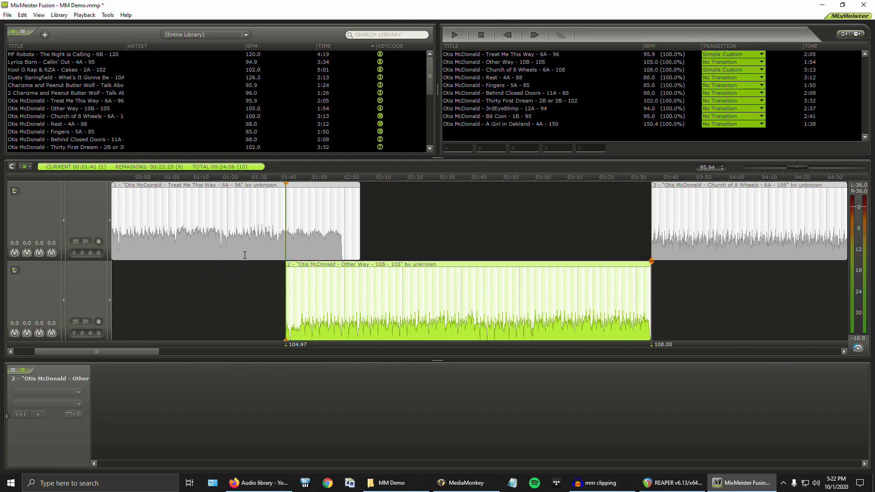
pyautogui.click(283, 228)
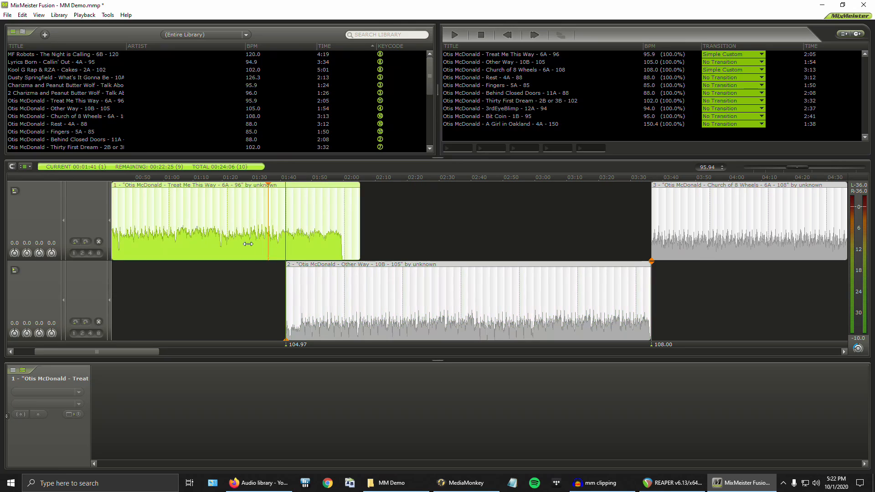
pyautogui.moveTo(228, 251); pyautogui.dragTo(274, 255)
pyautogui.scroll(-2, 275, 255)
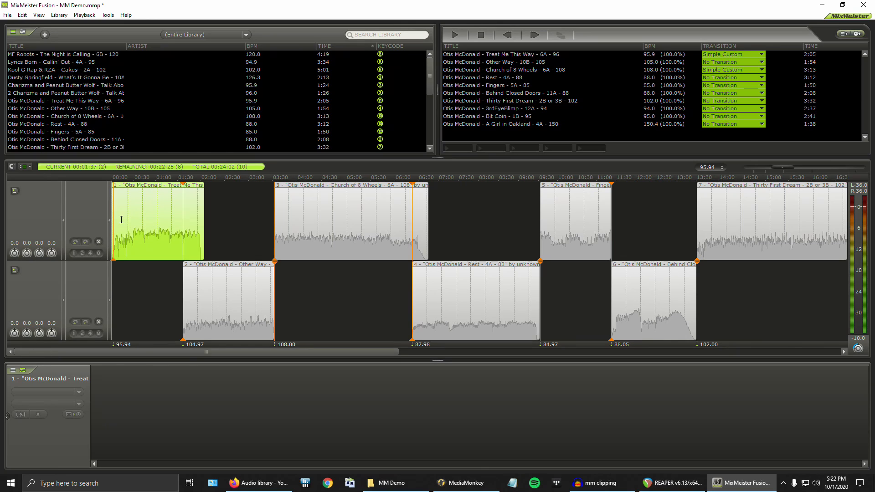
# Step: Play Treat Me This Way briefly from about 1:20, ahead of its outro anchor
pyautogui.scroll(2, 127, 223)
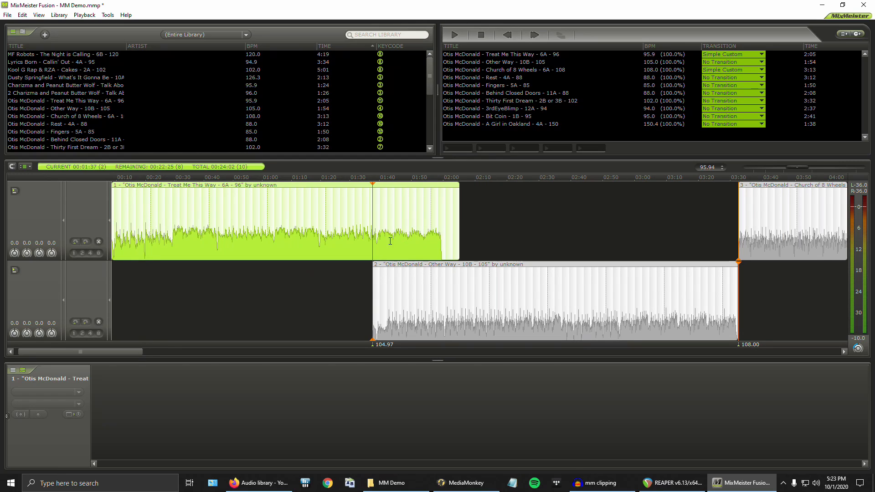
pyautogui.click(322, 242)
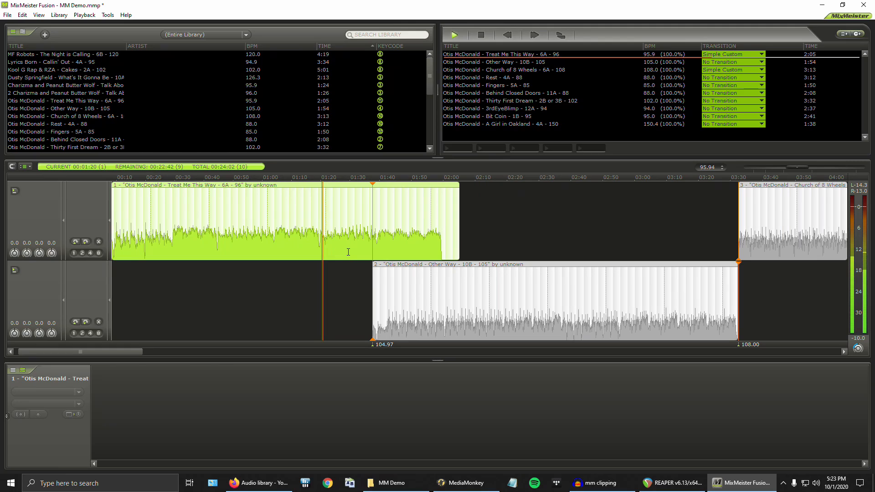
pyautogui.press('space')
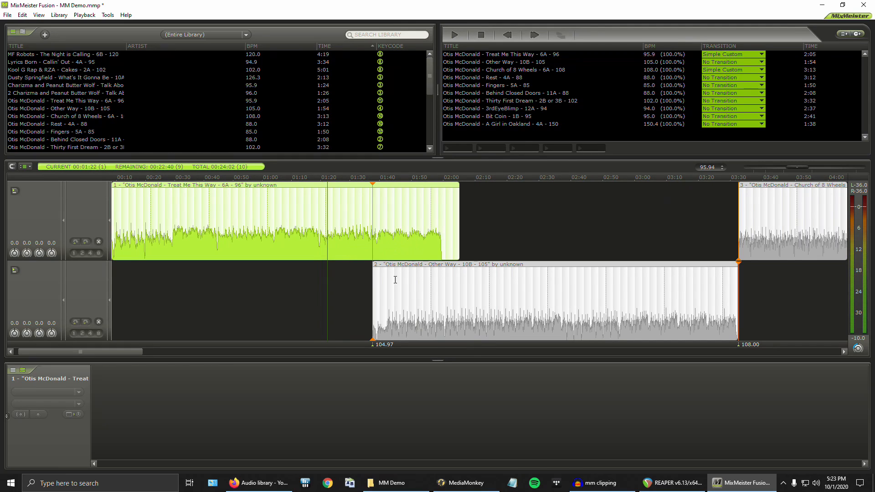
# Step: Move the outro anchor of Treat Me This Way to about 2:02 and play the end of the track
pyautogui.moveTo(372, 231); pyautogui.dragTo(449, 230)
pyautogui.doubleClick(421, 251)
pyautogui.scroll(3, 429, 251)
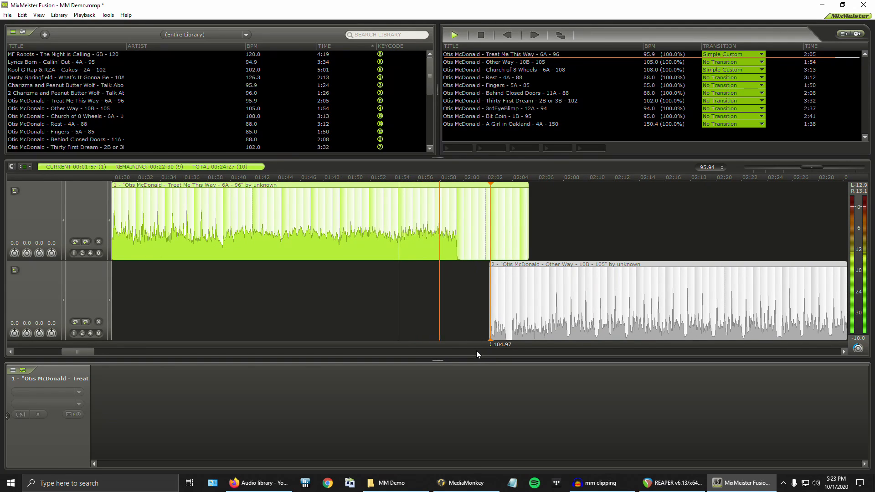
pyautogui.press('space')
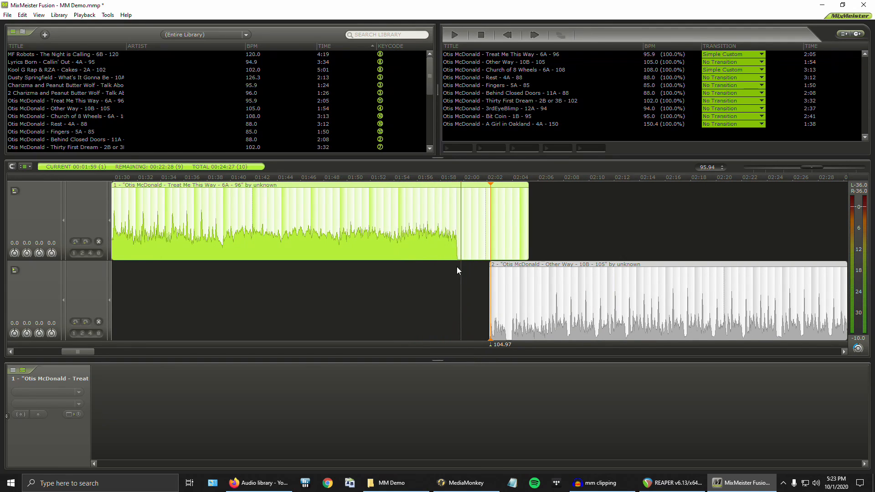
# Step: Place the outro anchor of Treat Me This Way at about 1:59, where its audio ends, and fine-tune it up close
pyautogui.moveTo(490, 233)
pyautogui.mouseDown()
pyautogui.moveTo(460, 244)
pyautogui.moveTo(457, 271)
pyautogui.mouseUp()
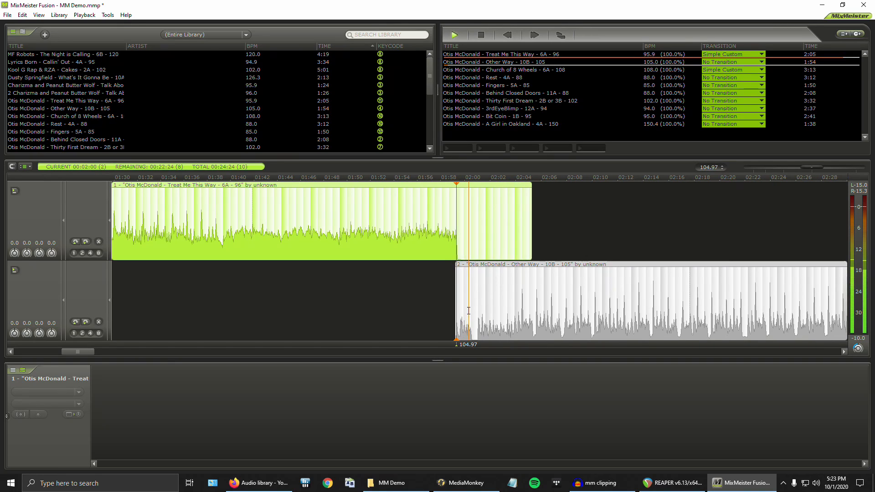
pyautogui.scroll(5, 454, 292)
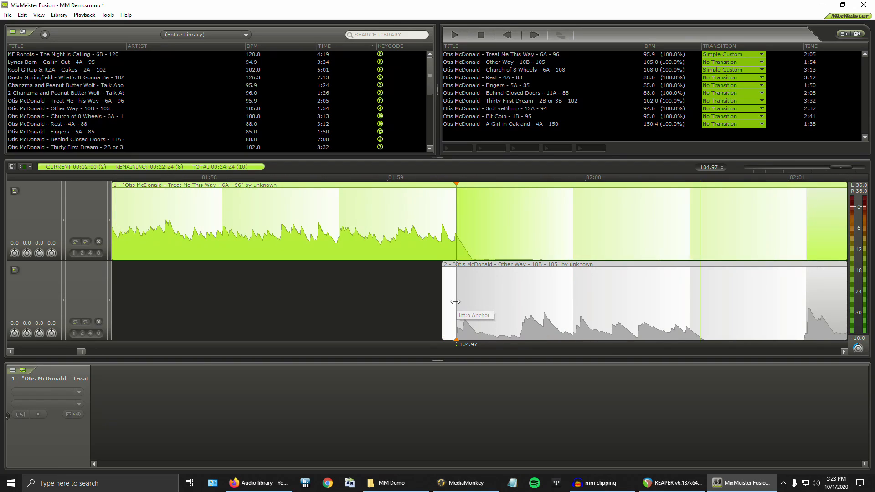
pyautogui.moveTo(471, 254); pyautogui.dragTo(464, 258)
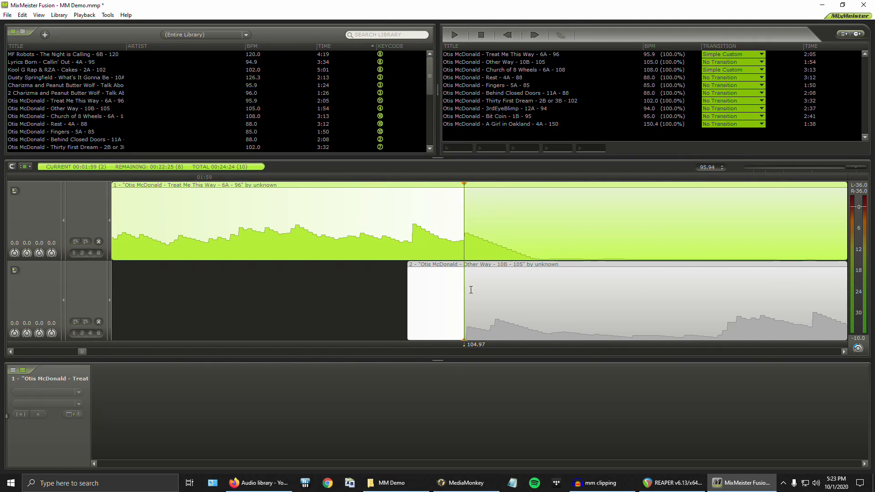
# Step: Try a slight shift of the Other Way intro anchor, undo it, and view the transition around 1:59
pyautogui.click(467, 299)
pyautogui.moveTo(467, 299); pyautogui.dragTo(464, 306)
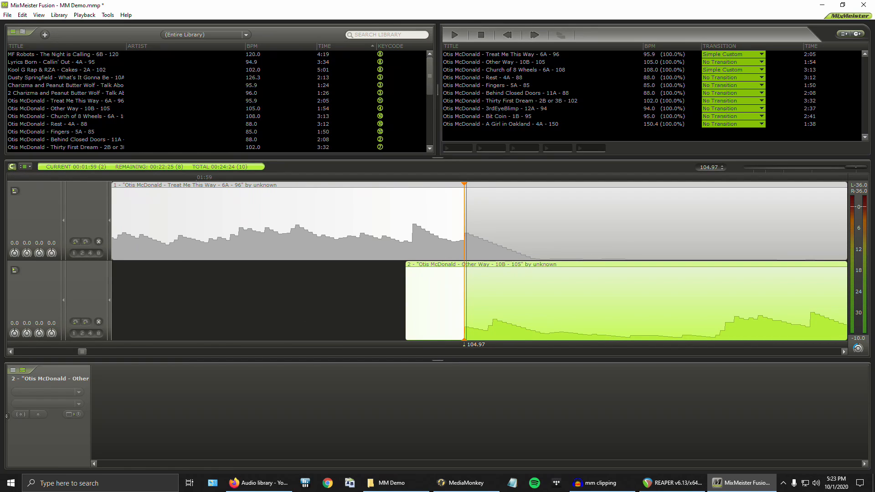
pyautogui.hotkey('ctrl', 'z')
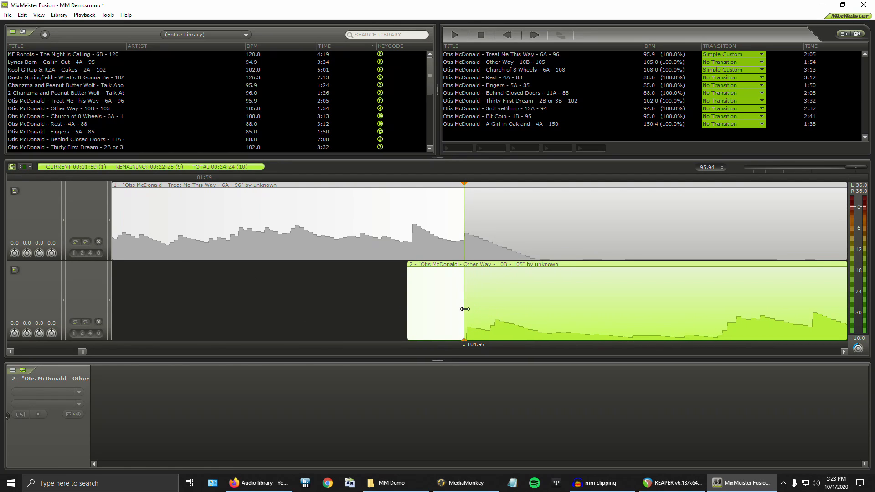
pyautogui.scroll(2, 547, 305)
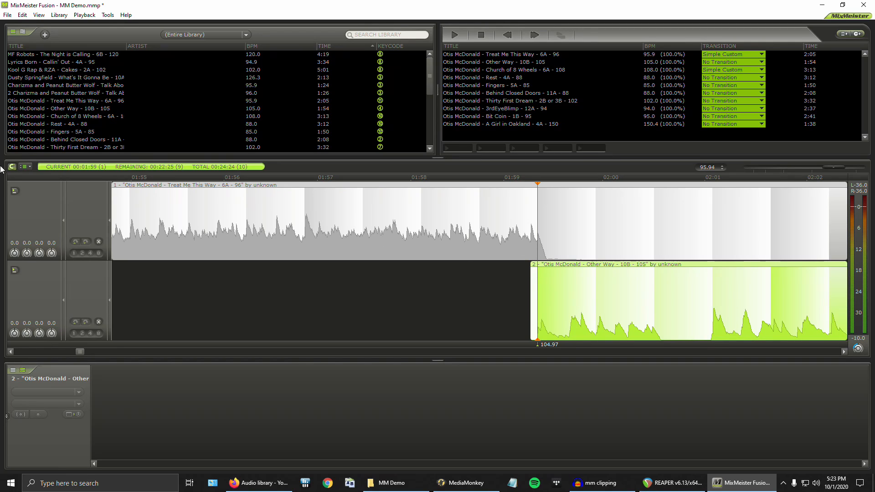
# Step: Nudge the intro of Other Way slightly earlier against its anchor at about 1:59 and compare both waveforms up close
pyautogui.scroll(2, 410, 283)
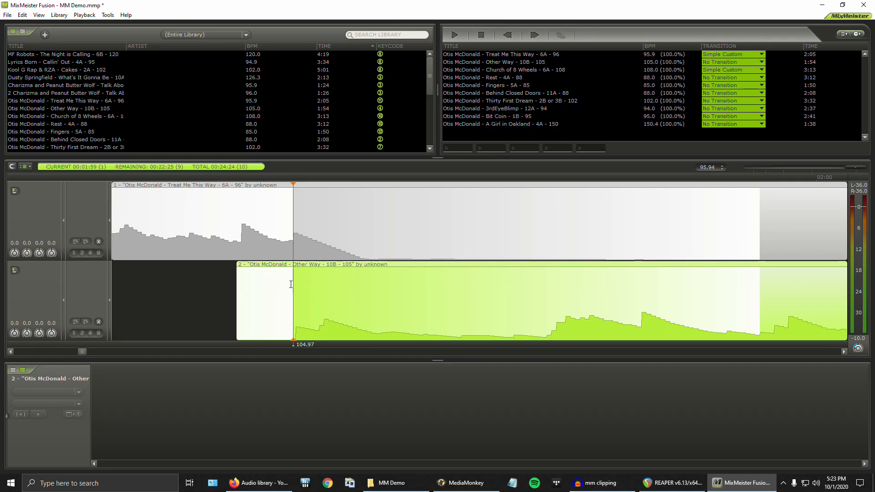
pyautogui.moveTo(294, 285); pyautogui.dragTo(296, 286)
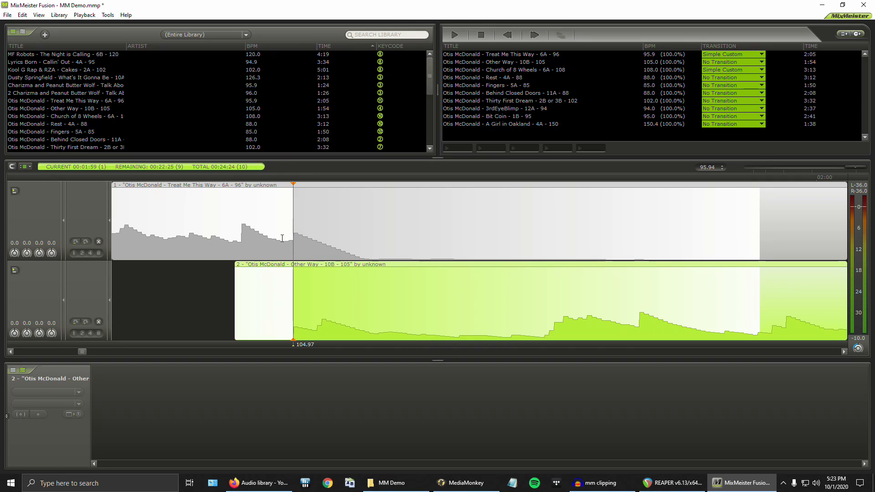
pyautogui.scroll(-3, 281, 247)
pyautogui.scroll(3, 277, 250)
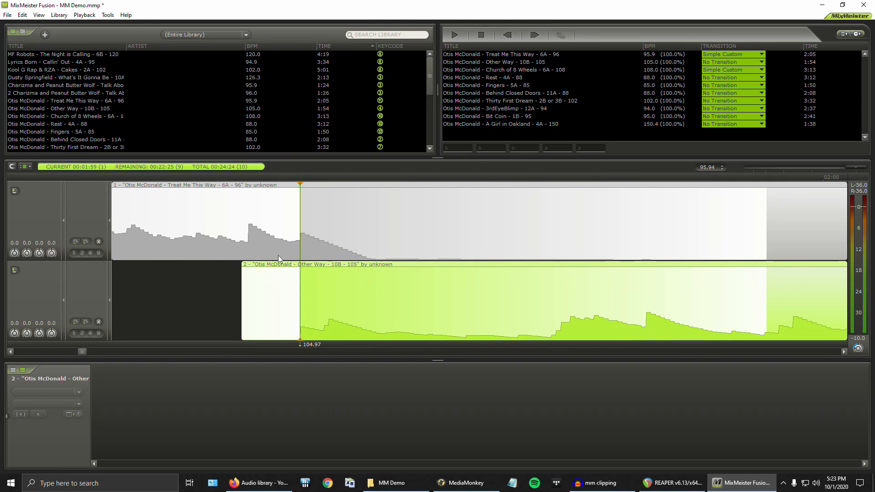
# Step: Play the transition from Treat Me This Way into Other Way, starting at about 1:53
pyautogui.scroll(-5, 282, 256)
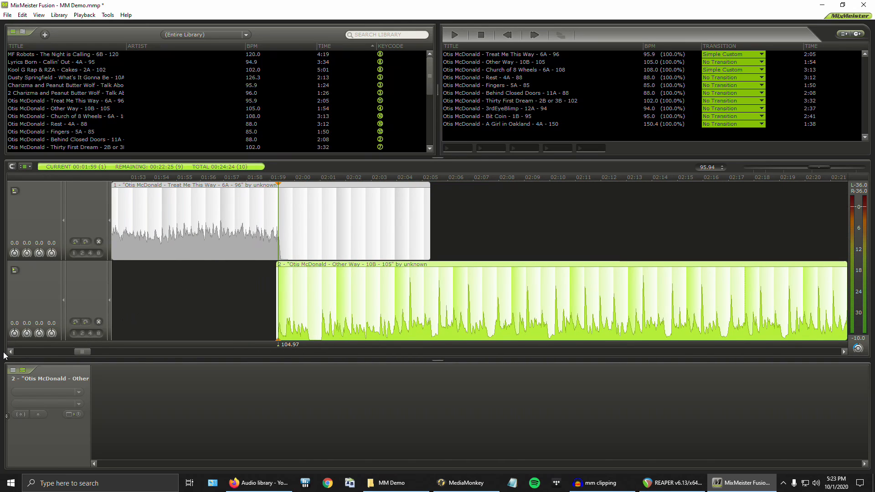
pyautogui.click(11, 353)
pyautogui.click(10, 353)
pyautogui.scroll(-1, 321, 262)
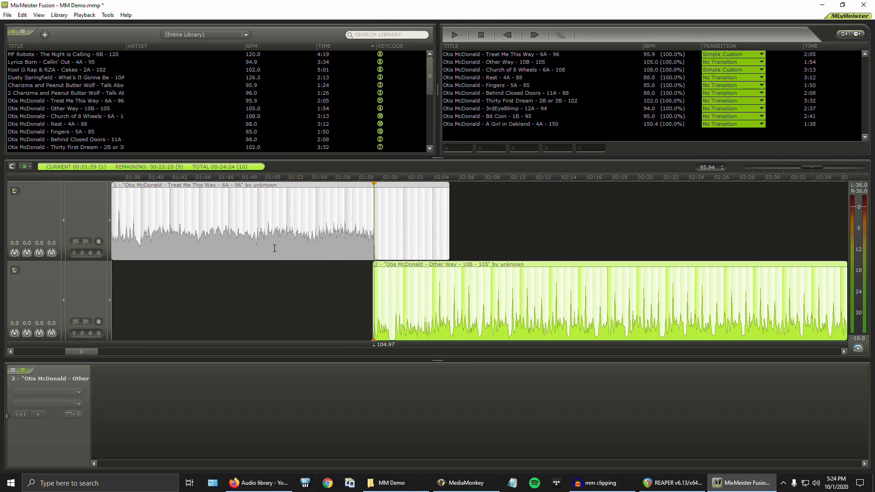
pyautogui.scroll(-1, 271, 247)
pyautogui.click(199, 237)
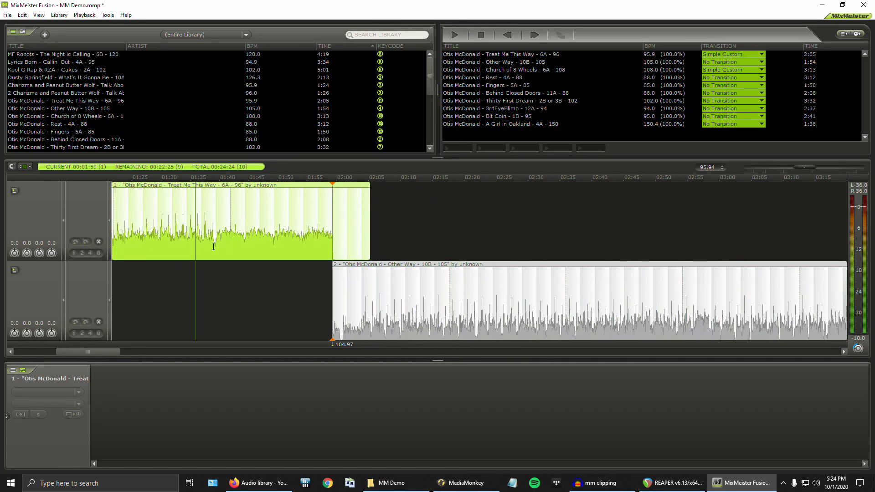
pyautogui.click(296, 321)
pyautogui.press('space')
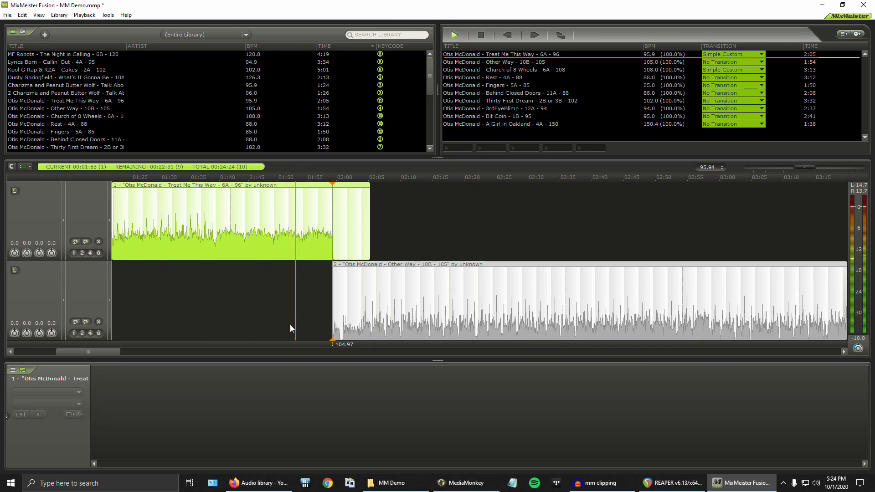
pyautogui.scroll(2, 289, 306)
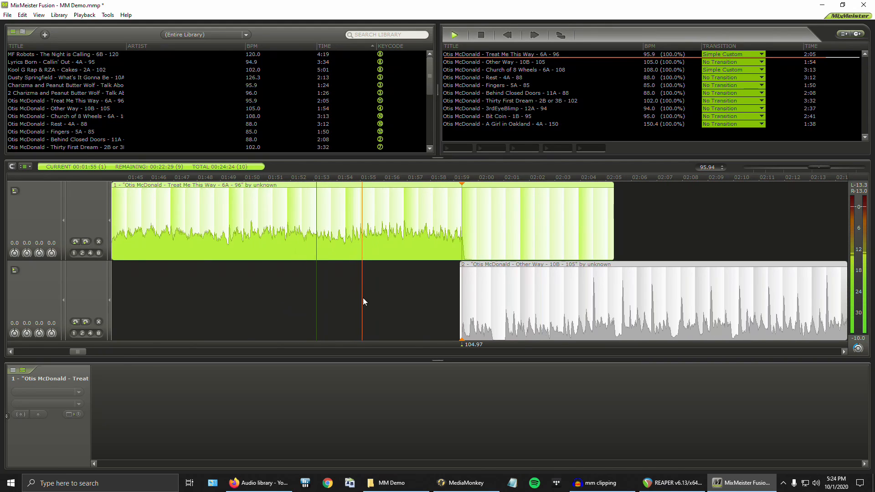
pyautogui.click(844, 352)
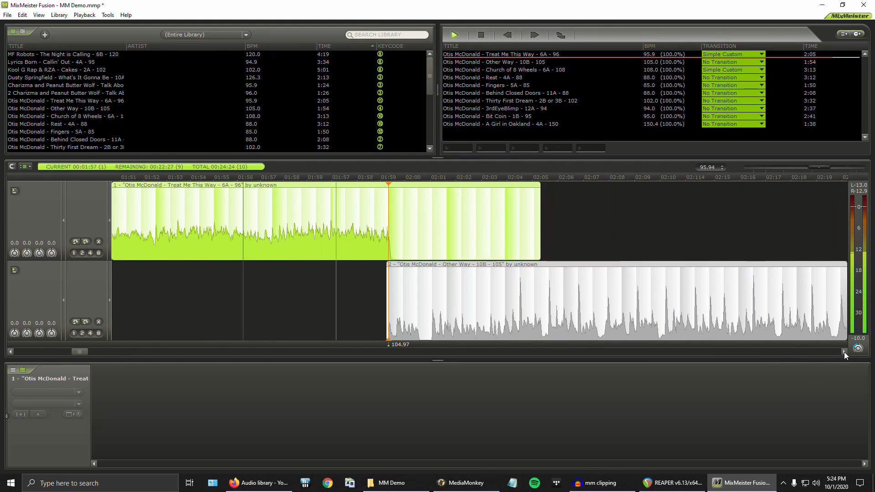
pyautogui.click(844, 352)
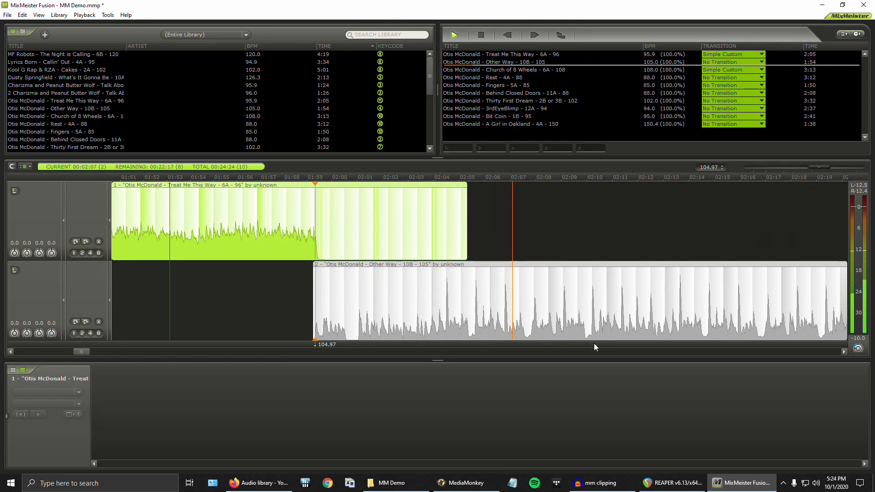
# Step: Spot-check playback of Other Way at about 2:21 and 2:31, and stop playback
pyautogui.click(844, 352)
pyautogui.click(844, 352)
pyautogui.scroll(-1, 656, 330)
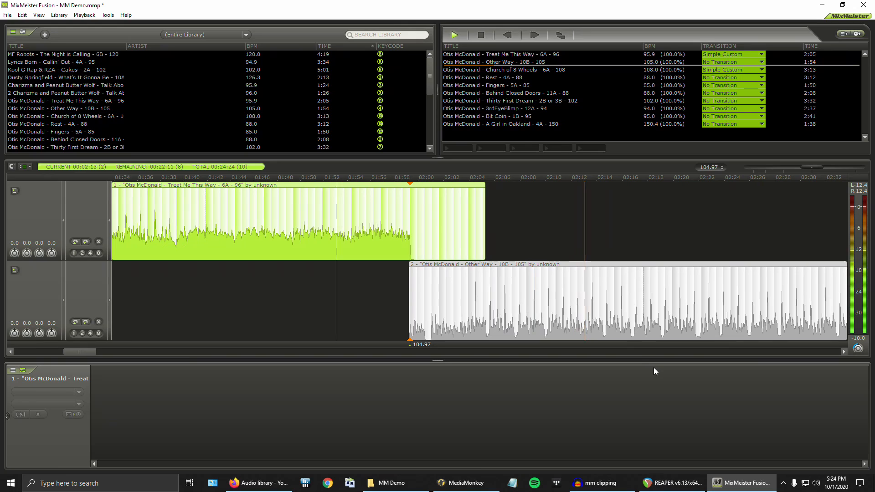
pyautogui.press('space')
pyautogui.click(695, 331)
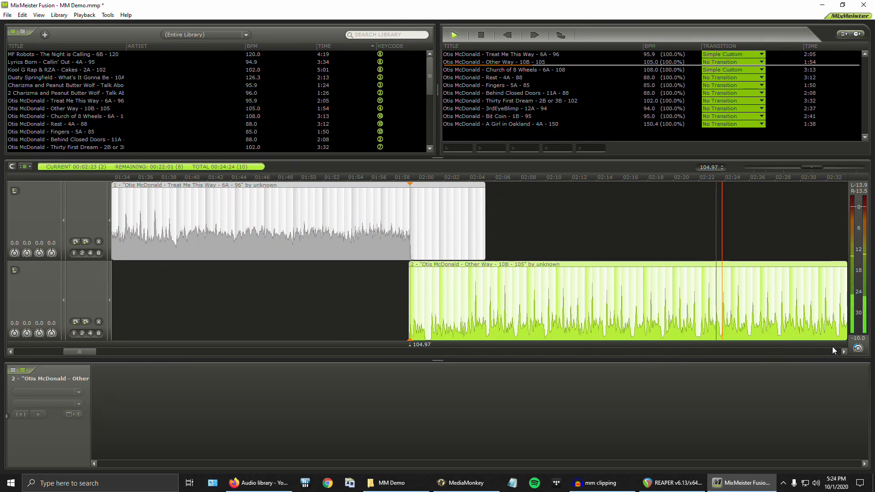
pyautogui.click(827, 326)
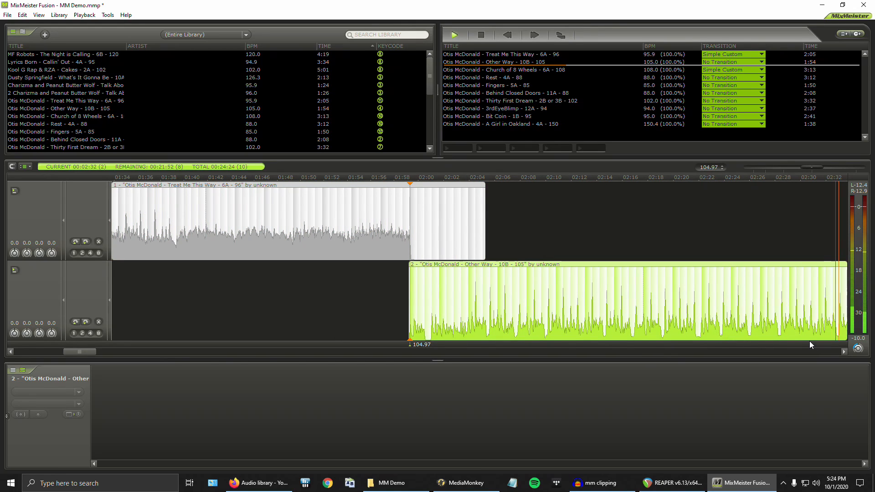
pyautogui.scroll(-2, 678, 322)
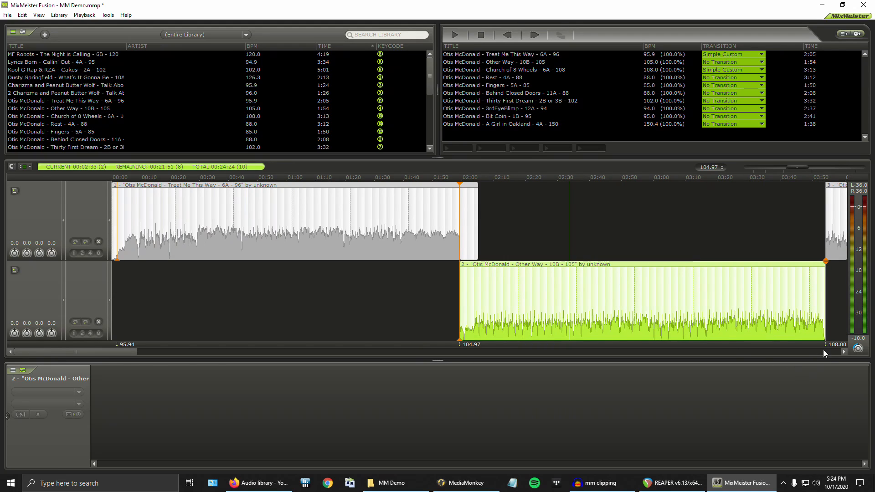
# Step: Examine where Other Way meets Church of 8 Wheels, and play Other Way briefly from its start
pyautogui.click(844, 352)
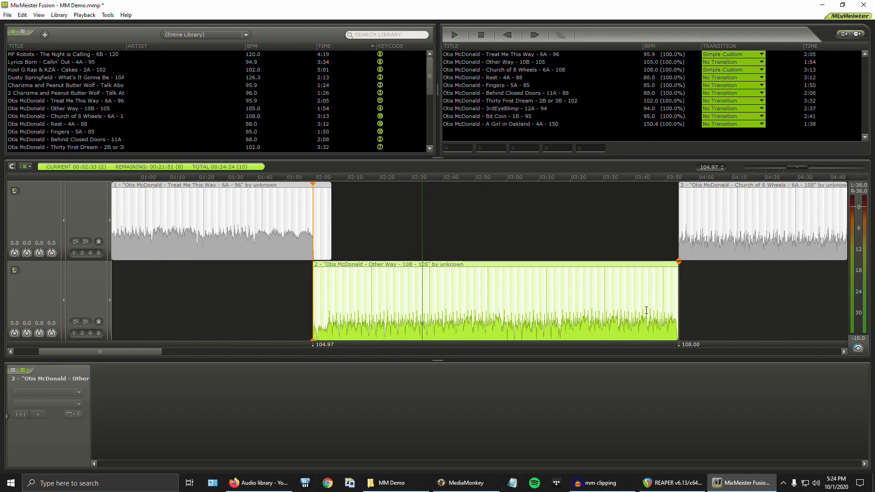
pyautogui.click(663, 313)
pyautogui.scroll(2, 724, 288)
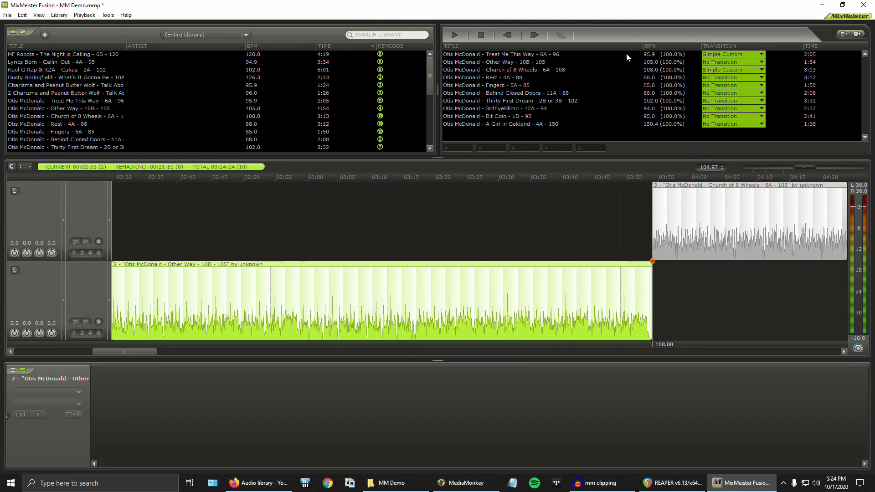
pyautogui.doubleClick(497, 62)
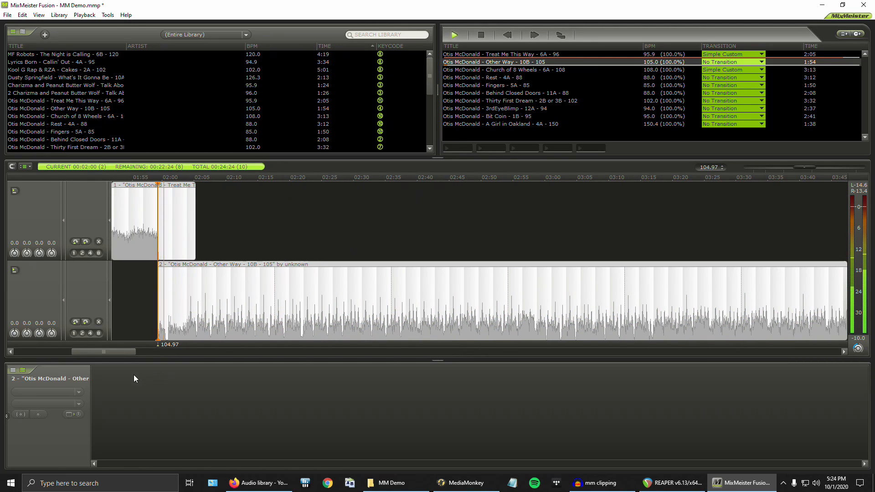
pyautogui.click(11, 353)
pyautogui.click(11, 352)
pyautogui.click(11, 352)
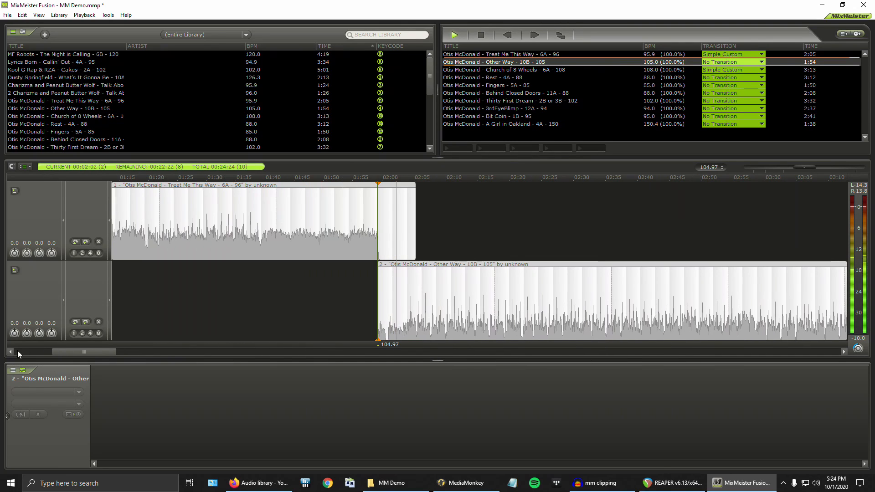
pyautogui.scroll(-2, 288, 297)
pyautogui.press('space')
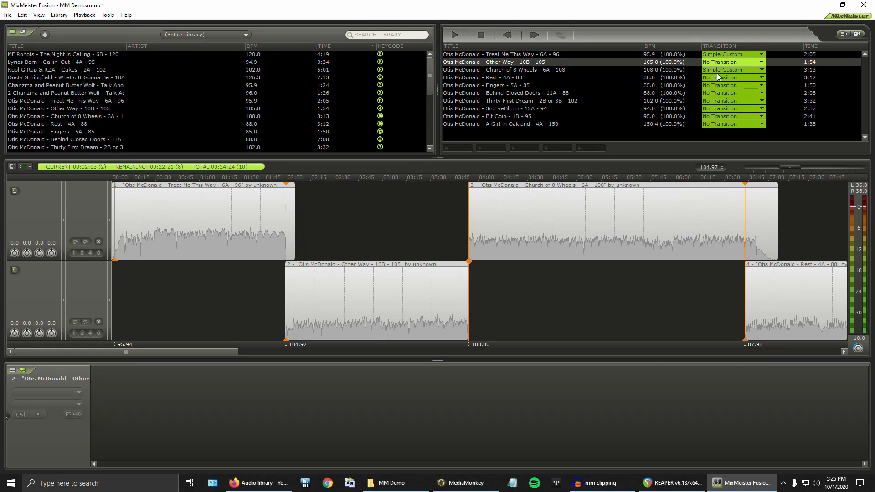
# Step: Set the transition of Other Way to Beatmix 8 and inspect its overlap with Church of 8 Wheels
pyautogui.click(762, 62)
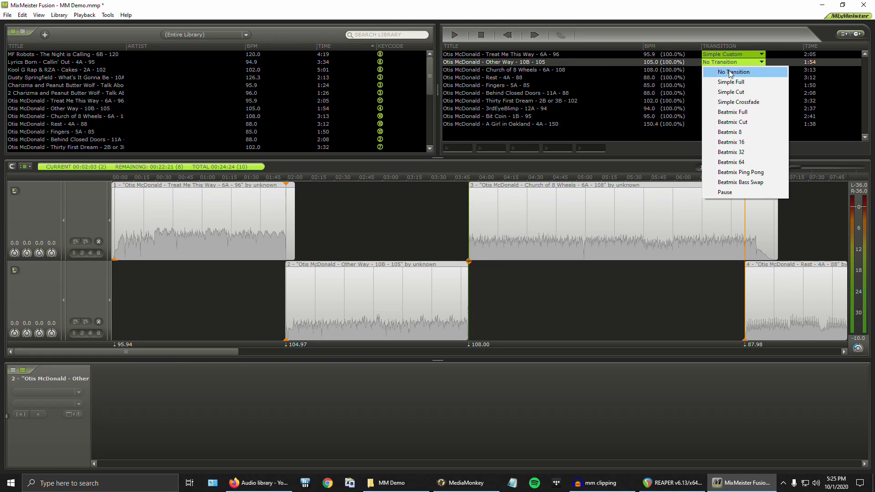
pyautogui.click(734, 135)
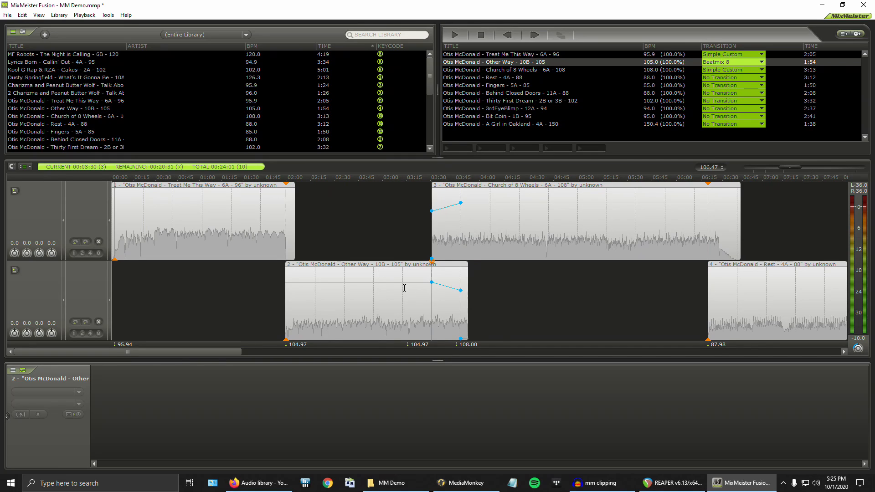
pyautogui.scroll(2, 429, 282)
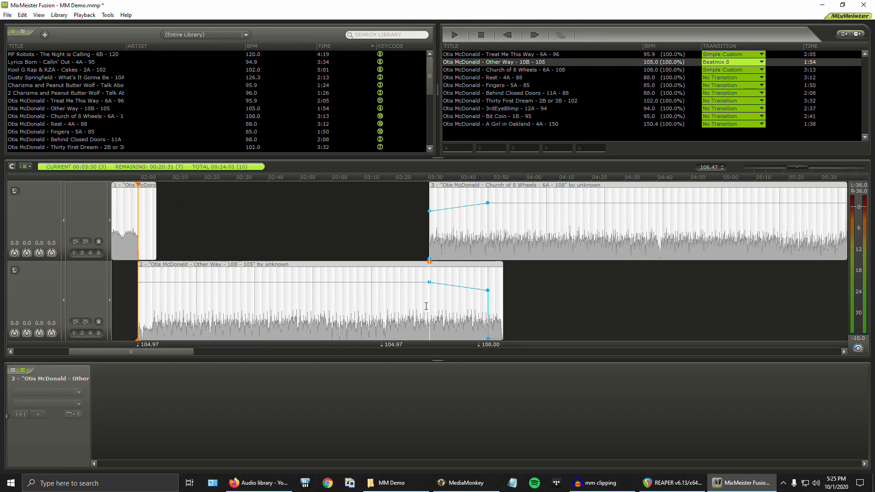
pyautogui.scroll(2, 427, 304)
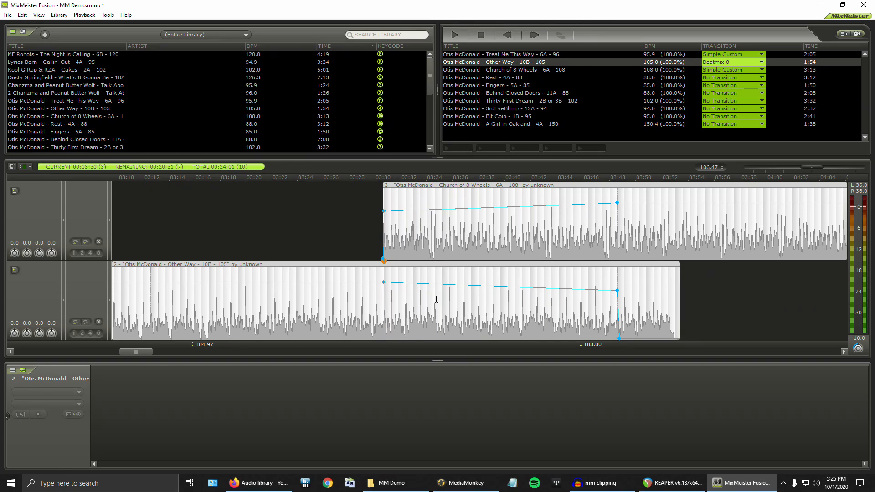
# Step: Play the Beatmix 8 transition from about 3:27 through the overlap with Church of 8 Wheels, and stop playback
pyautogui.scroll(-2, 470, 273)
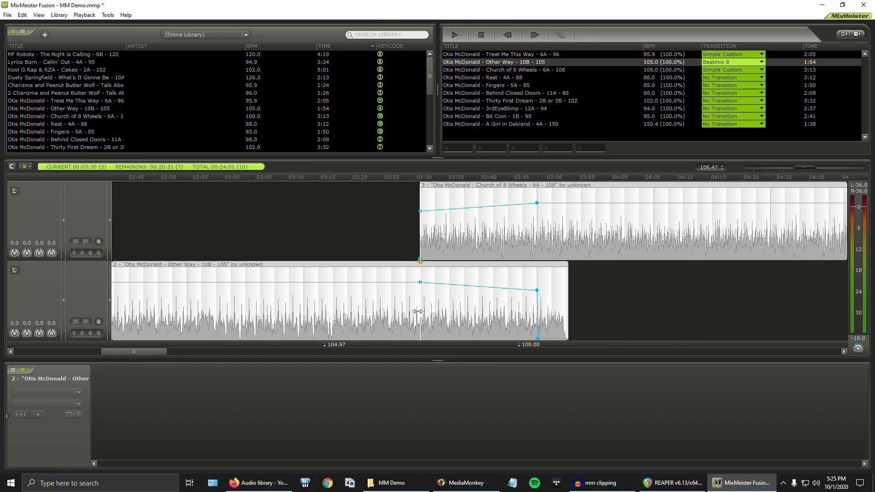
pyautogui.click(403, 315)
pyautogui.press('space')
pyautogui.scroll(2, 475, 304)
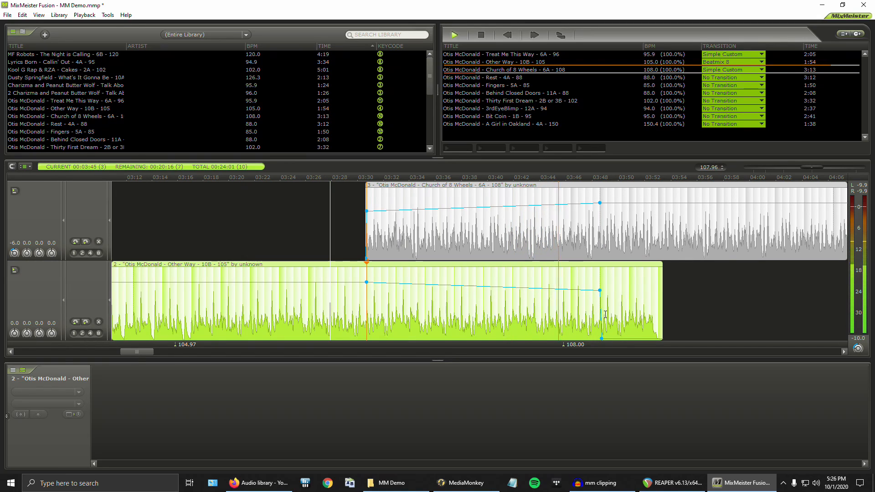
pyautogui.press('space')
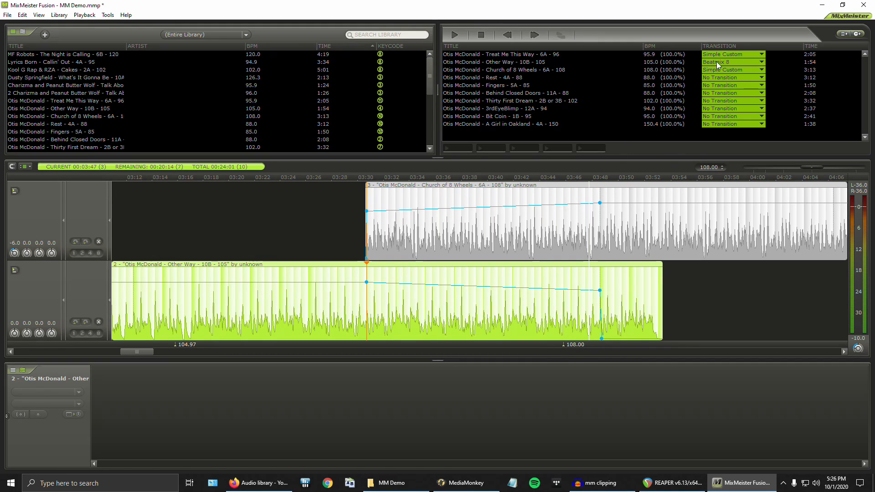
# Step: Try No Transition for Other Way and undo the change
pyautogui.click(760, 62)
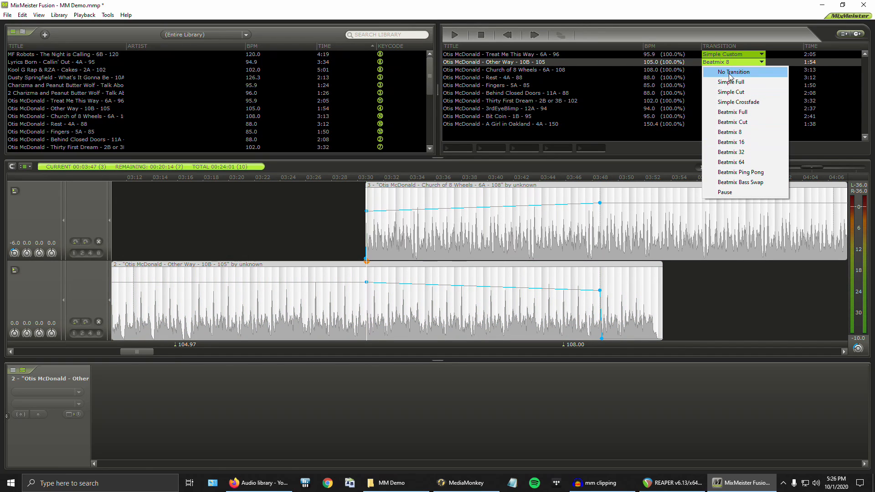
pyautogui.click(730, 73)
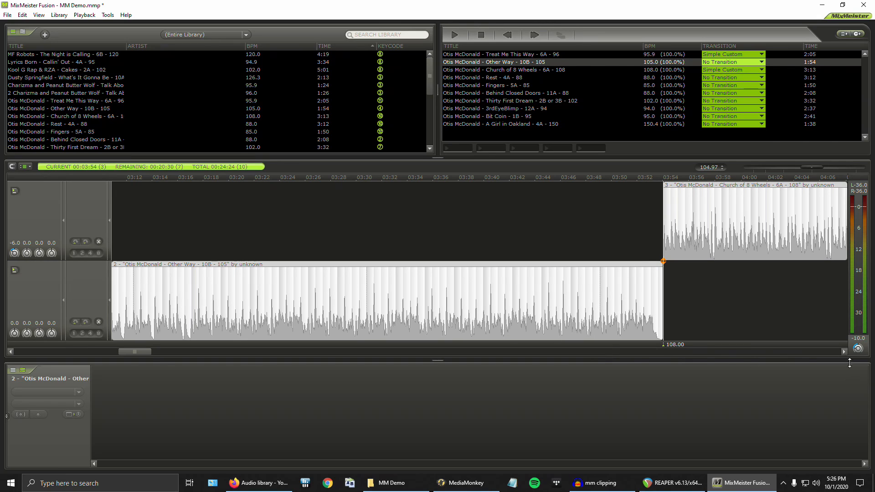
pyautogui.click(22, 15)
pyautogui.click(28, 25)
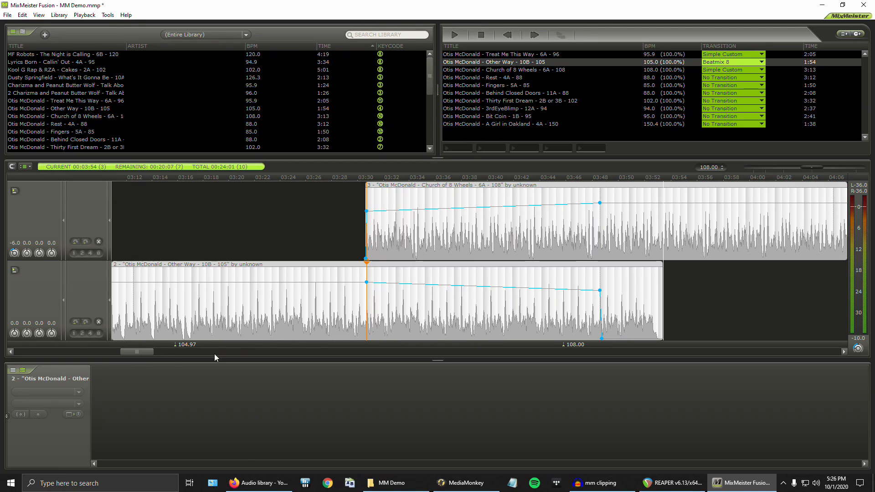
# Step: Set the transition of Other Way to No Transition
pyautogui.scroll(-1, 270, 303)
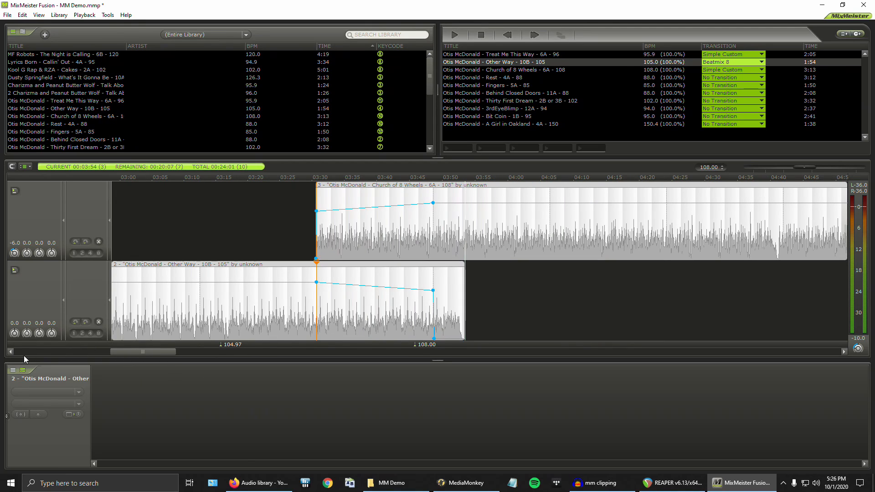
pyautogui.click(11, 352)
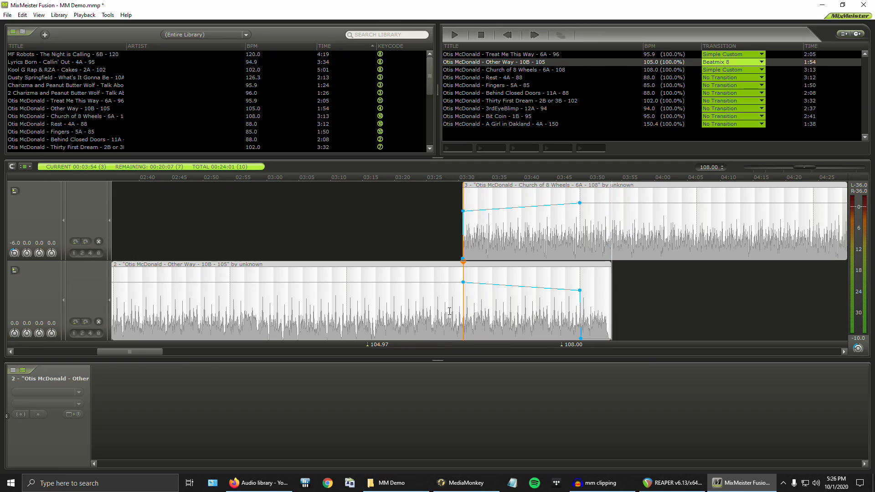
pyautogui.click(726, 62)
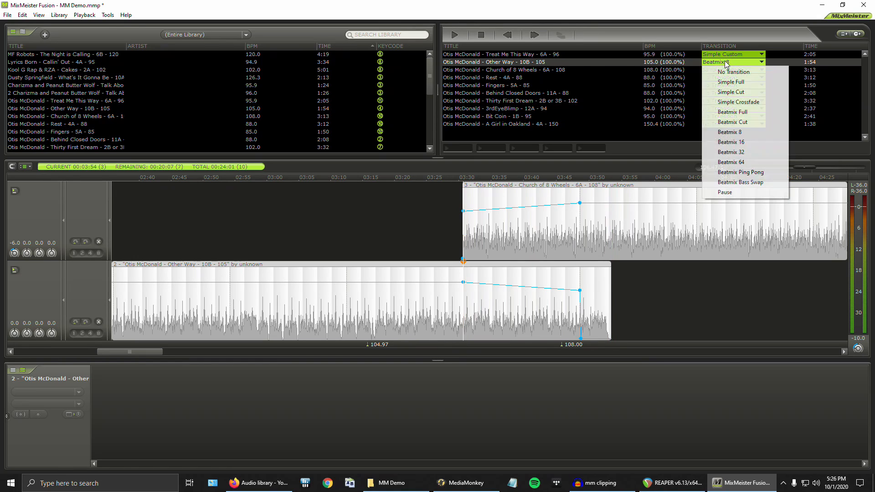
pyautogui.click(747, 73)
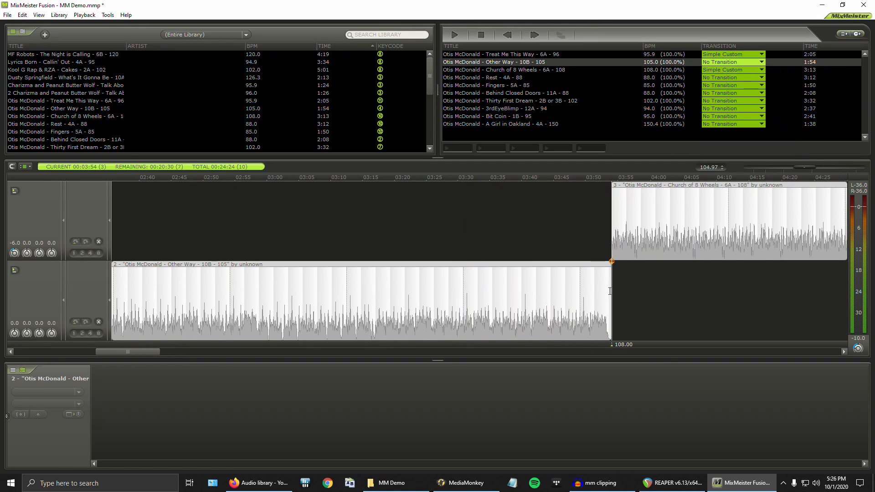
# Step: Add an original tempo marker at about 3:35, ahead of the 108.00 marker where Church of 8 Wheels starts
pyautogui.click(844, 351)
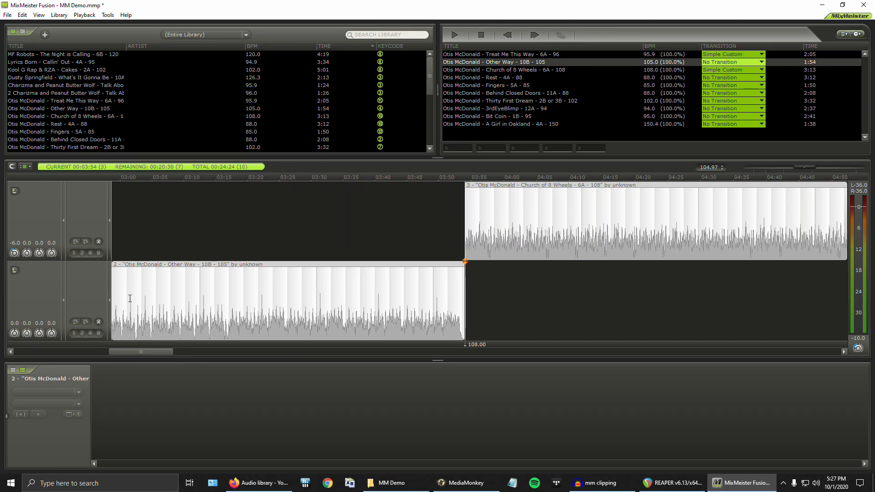
pyautogui.rightClick(354, 344)
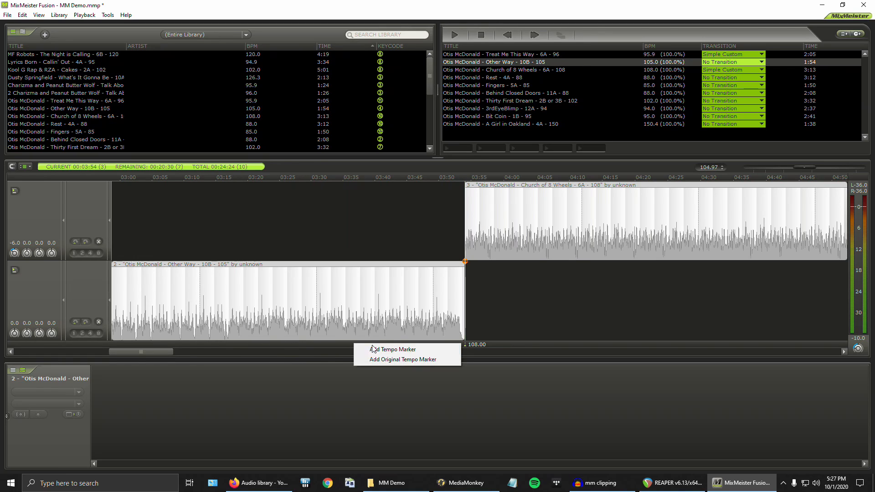
pyautogui.click(393, 359)
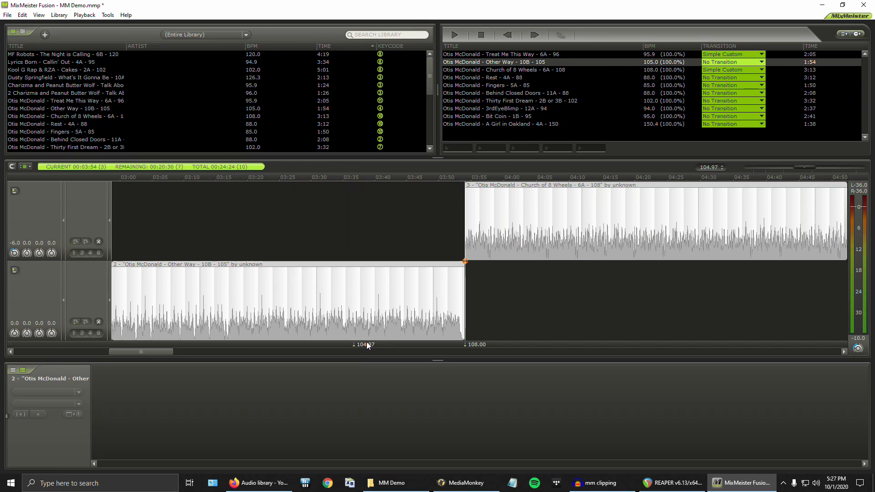
pyautogui.scroll(1, 411, 315)
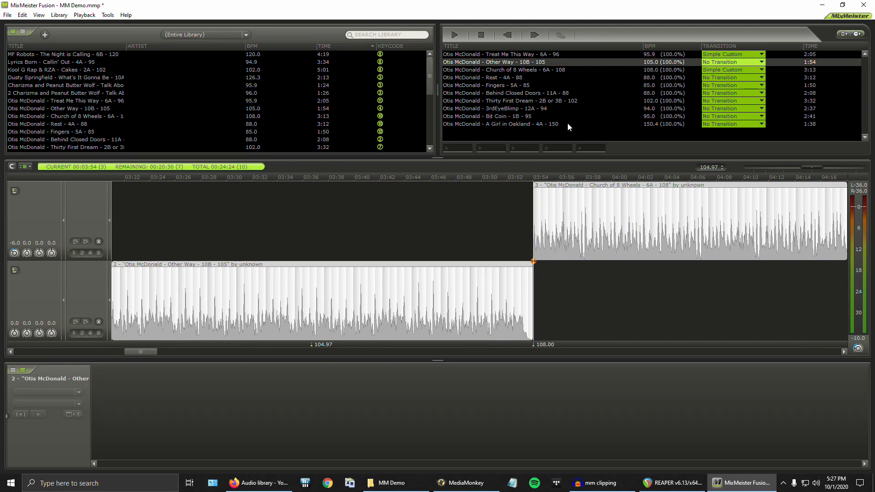
# Step: Play the opening of Church of 8 Wheels, and play Other Way from about 3:37 and from about 3:48
pyautogui.doubleClick(502, 68)
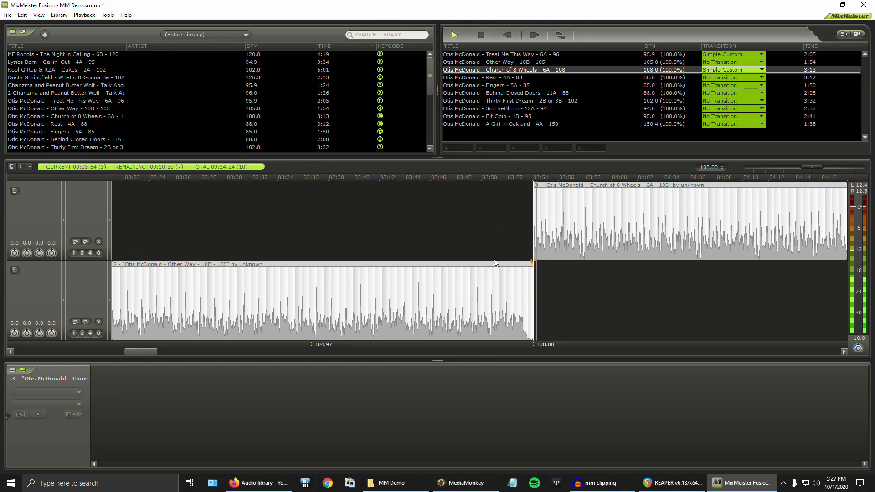
pyautogui.press('space')
pyautogui.click(448, 308)
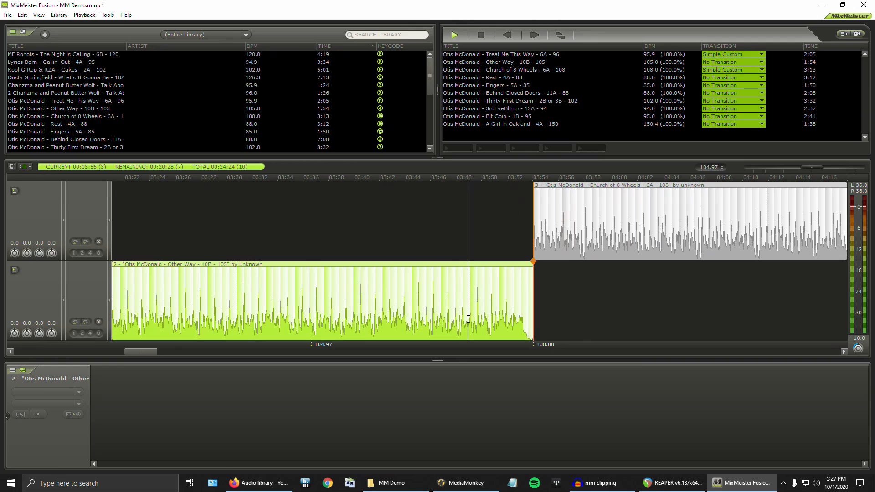
pyautogui.click(319, 312)
pyautogui.press('space')
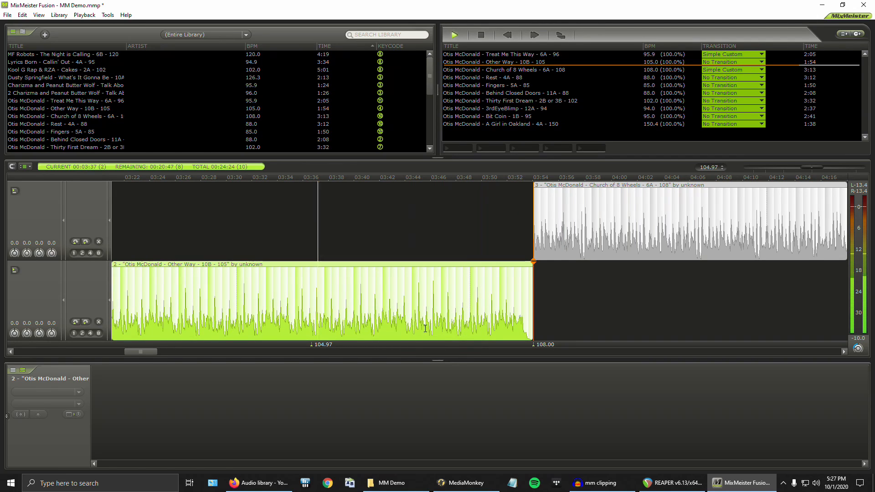
pyautogui.press('space')
pyautogui.click(460, 331)
pyautogui.press('space')
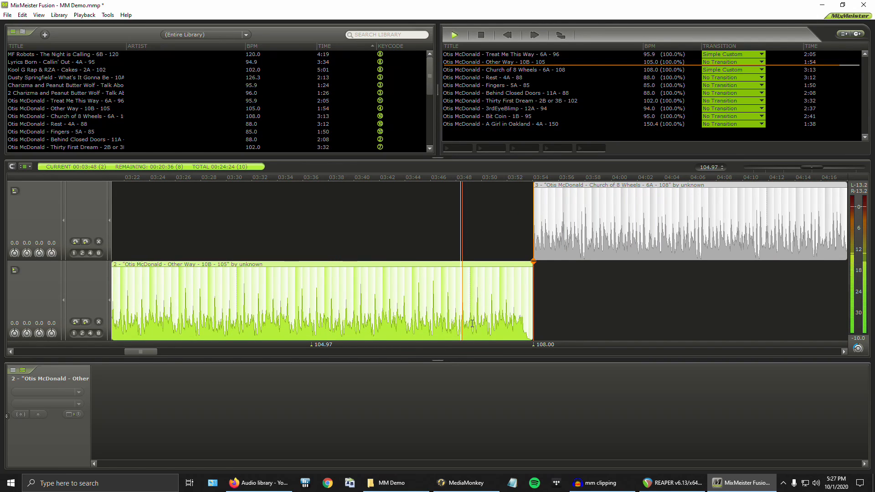
# Step: Play Other Way from about 3:30 to find an earlier outro point, and stop at about 3:35
pyautogui.click(244, 312)
pyautogui.press('space')
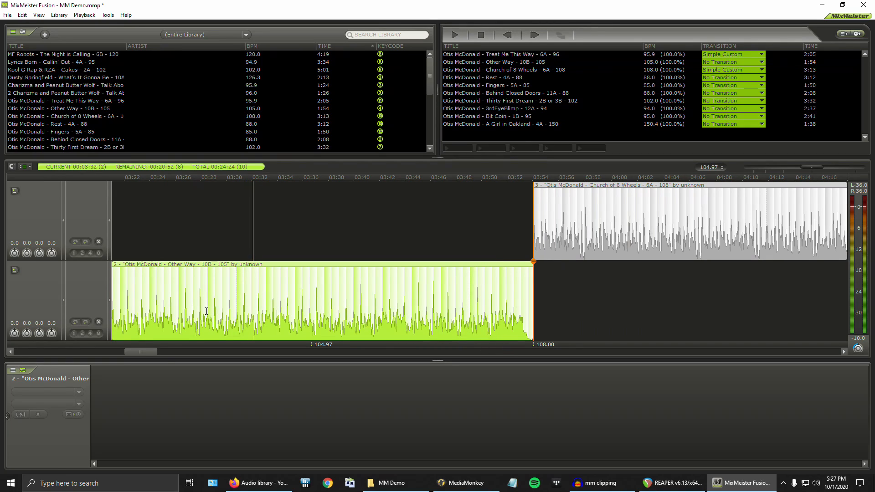
pyautogui.click(231, 303)
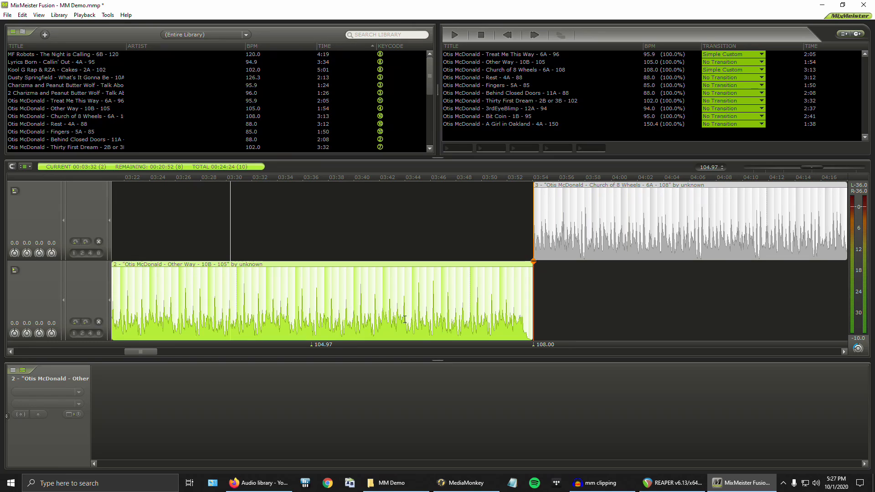
pyautogui.press('space')
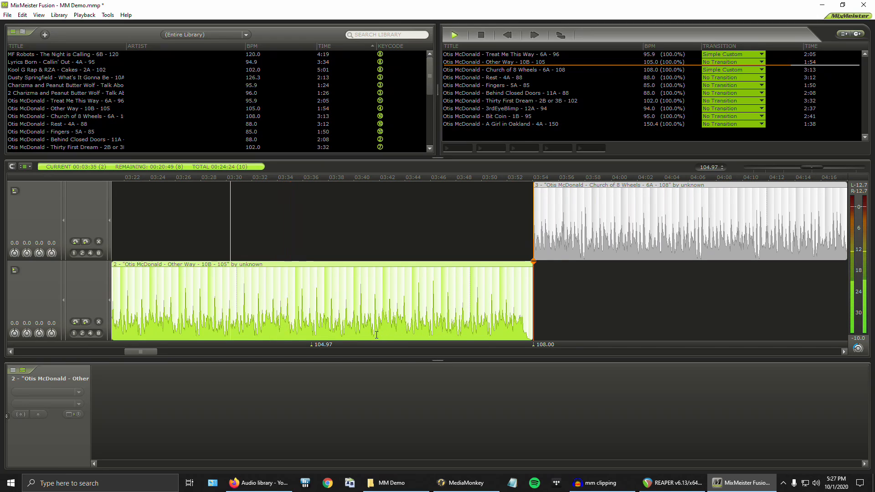
pyautogui.press('space')
# Step: Move the outro anchor of Other Way back to about 3:35 so that Church of 8 Wheels starts there
pyautogui.click(294, 325)
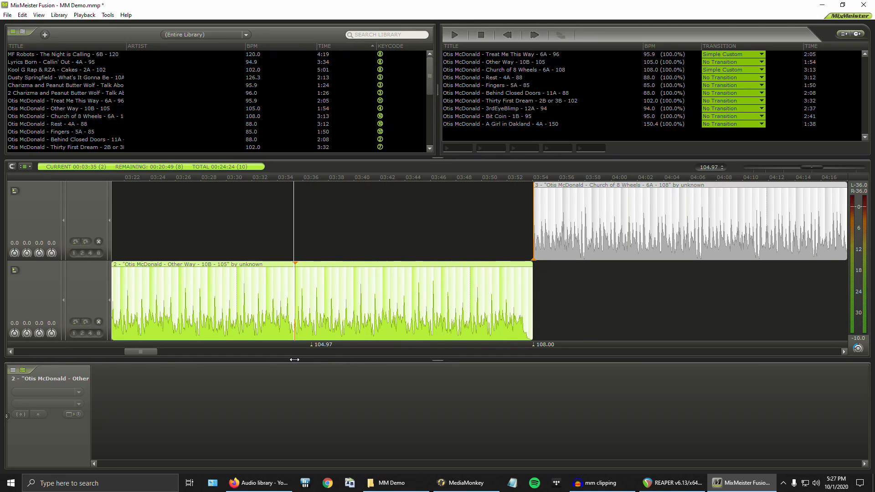
pyautogui.moveTo(293, 360); pyautogui.dragTo(293, 335)
pyautogui.scroll(3, 281, 316)
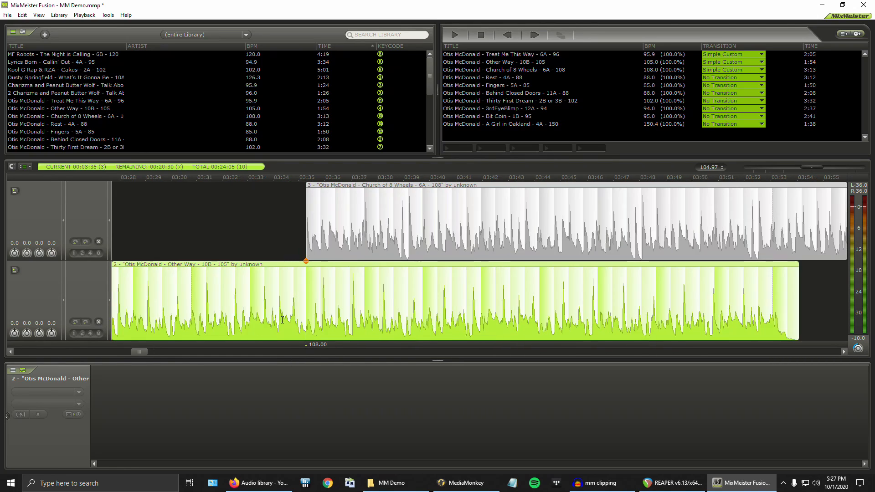
pyautogui.scroll(1, 399, 310)
pyautogui.scroll(2, 401, 310)
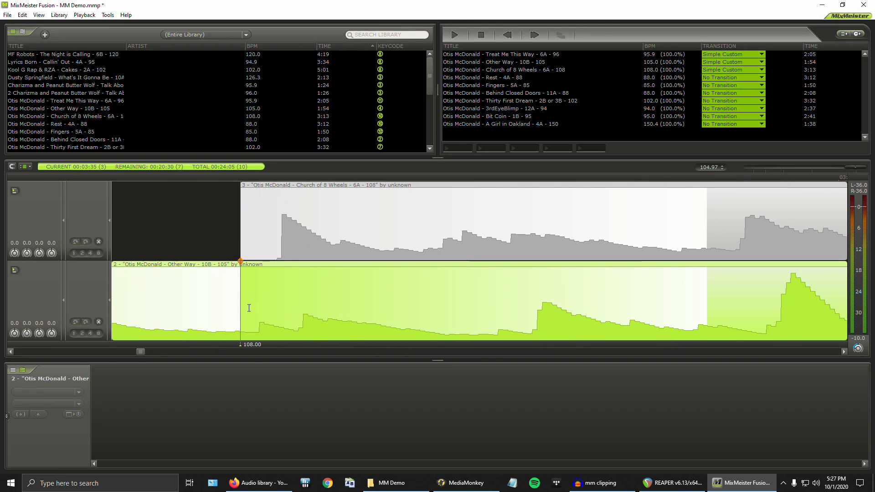
pyautogui.scroll(-5, 256, 308)
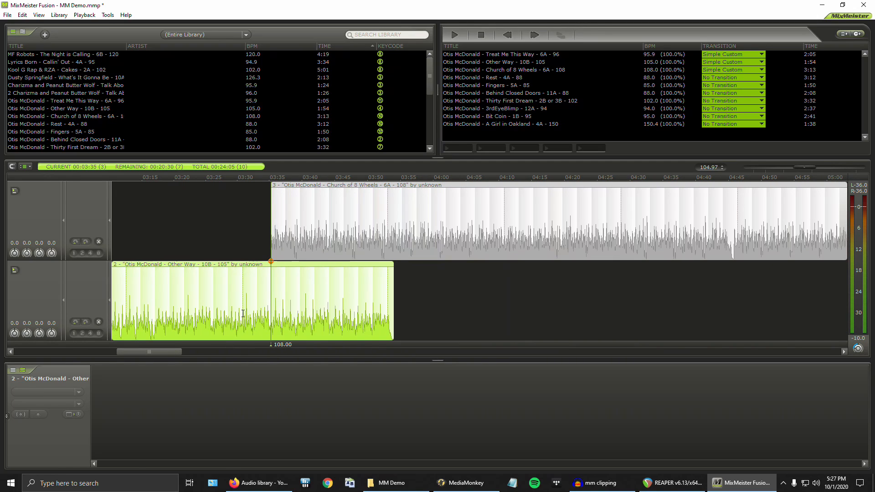
# Step: Play from about 3:27 through the new overlap of Other Way and Church of 8 Wheels, and stop playback
pyautogui.doubleClick(222, 314)
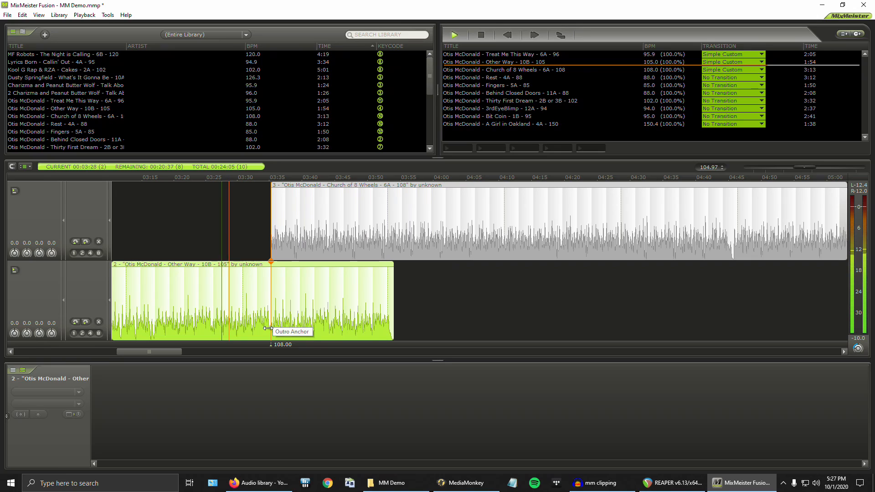
pyautogui.scroll(2, 268, 329)
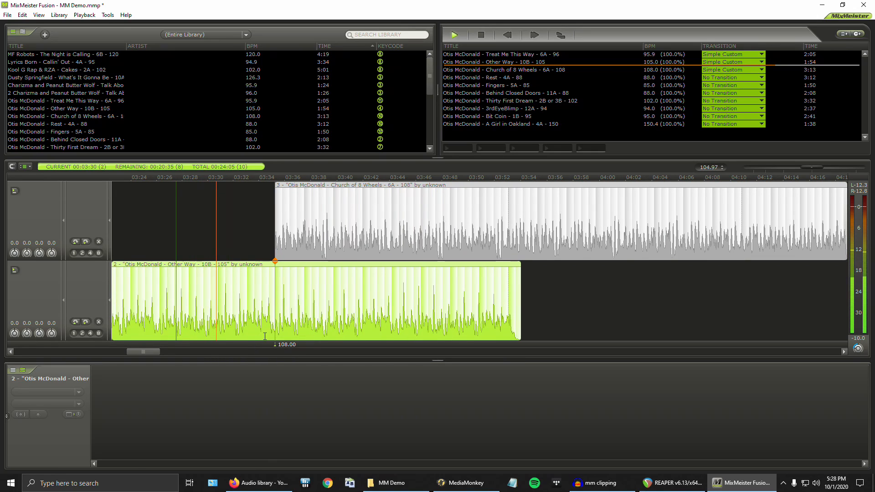
pyautogui.scroll(1, 262, 354)
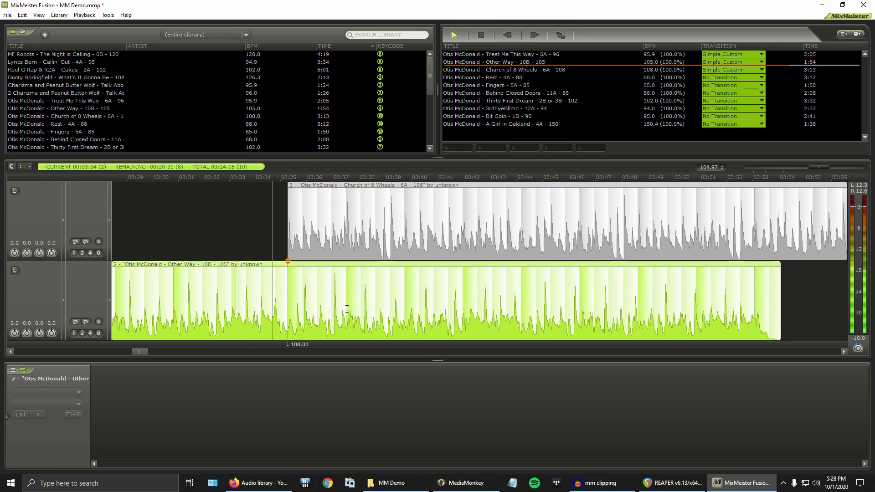
pyautogui.press('space')
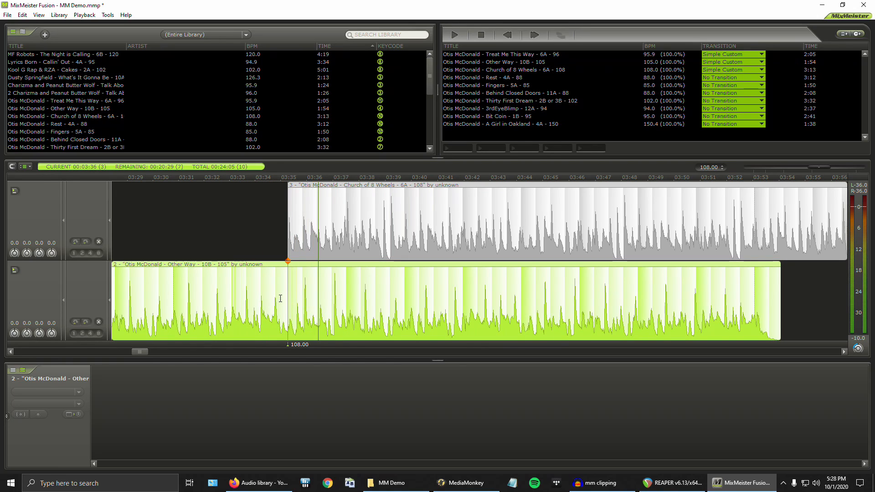
# Step: Move the intro anchor of Church of 8 Wheels slightly forward, just before its first beat, and save the project
pyautogui.scroll(2, 285, 296)
pyautogui.click(302, 241)
pyautogui.moveTo(302, 241); pyautogui.dragTo(305, 243)
pyautogui.hotkey('ctrl', 's')
# Step: Solo the Other Way track and play it from about 3:34 up to its outro anchor
pyautogui.click(15, 270)
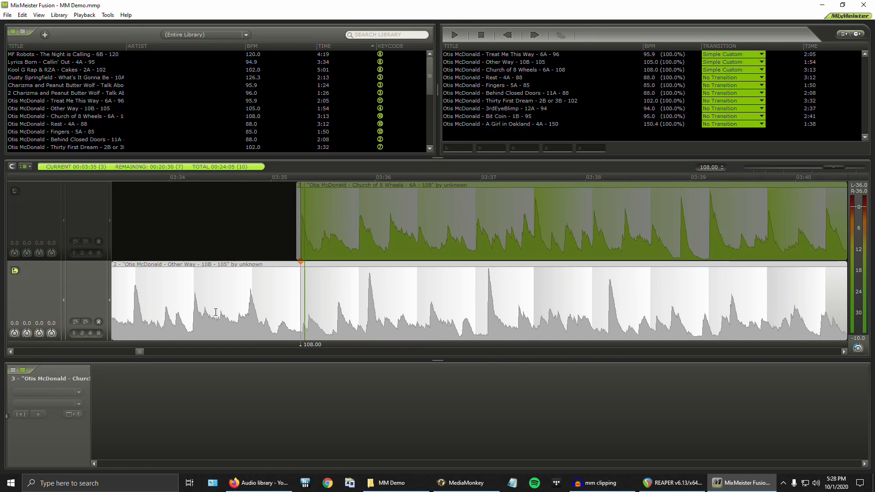
pyautogui.scroll(-2, 216, 312)
pyautogui.click(212, 314)
pyautogui.press('space')
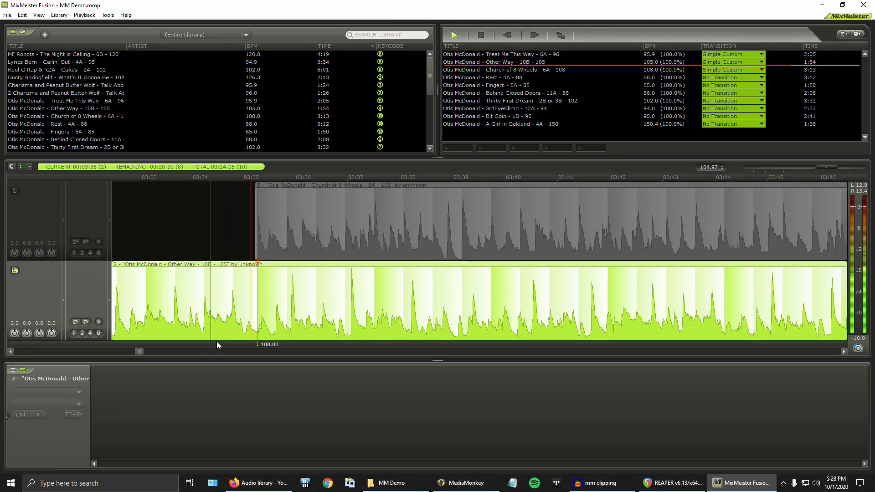
pyautogui.press('space')
# Step: Play the soloed Other Way from the two small peaks just after its outro anchor to locate the beat
pyautogui.scroll(4, 256, 326)
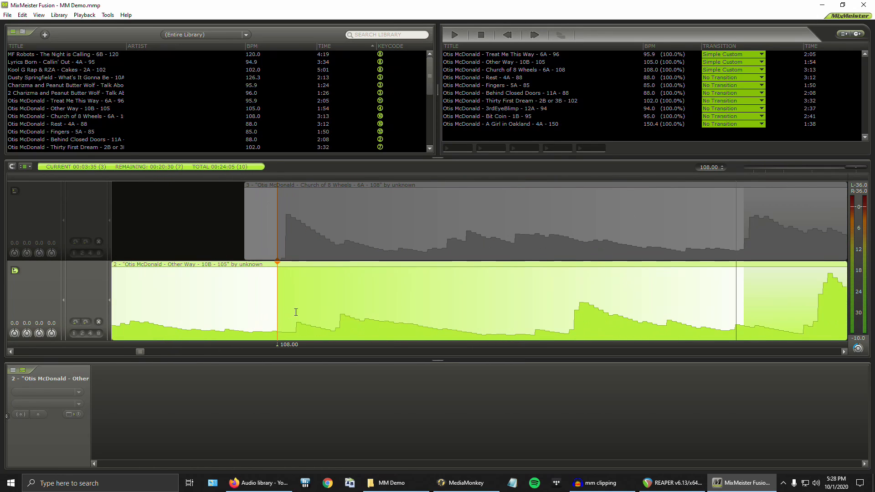
pyautogui.click(297, 328)
pyautogui.press('space')
pyautogui.press('space')
pyautogui.click(340, 324)
pyautogui.press('space')
pyautogui.press('space')
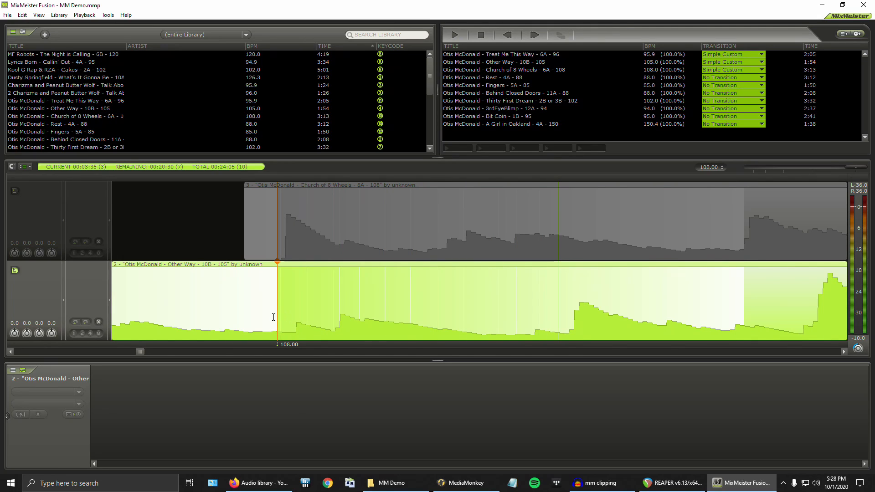
# Step: Move the outro anchor of Other Way to the second small peak, unsolo the track and save the project
pyautogui.click(339, 339)
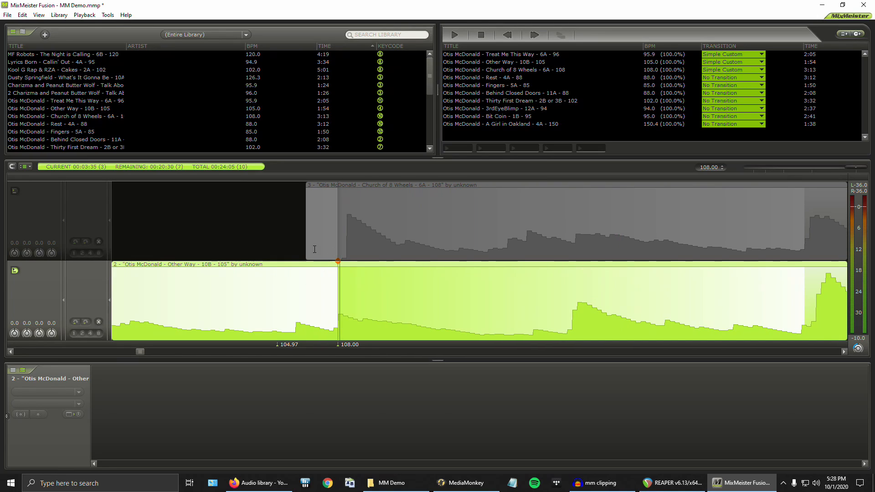
pyautogui.click(15, 271)
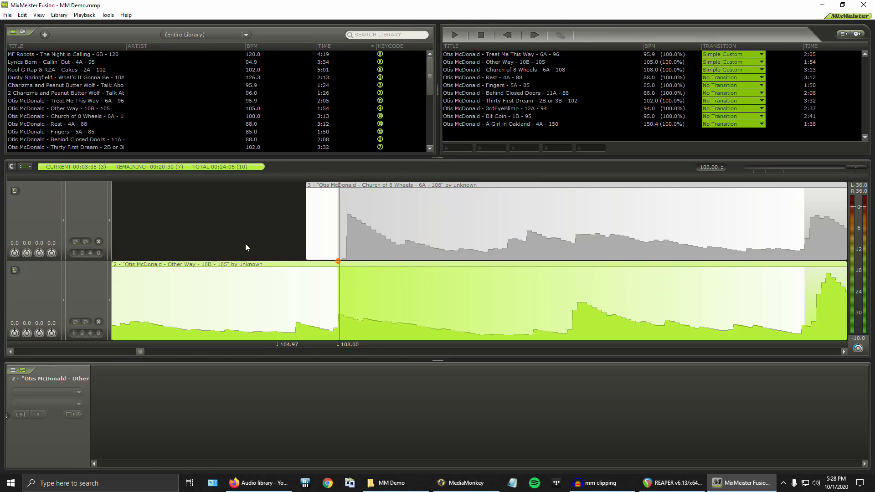
pyautogui.hotkey('ctrl', 's')
# Step: Move the intro anchor of Church of 8 Wheels onto its first beat, aligned with the outro anchor of Other Way
pyautogui.click(337, 239)
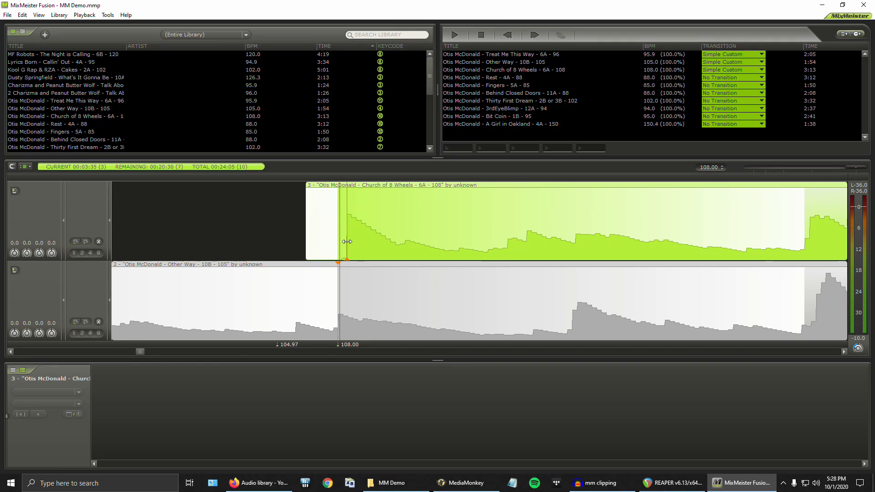
pyautogui.moveTo(346, 242); pyautogui.dragTo(346, 242)
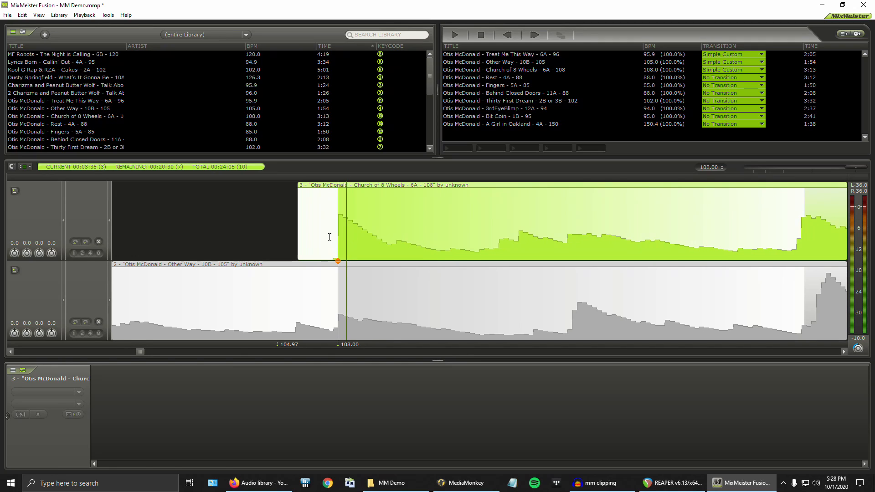
pyautogui.scroll(3, 330, 241)
pyautogui.scroll(3, 346, 257)
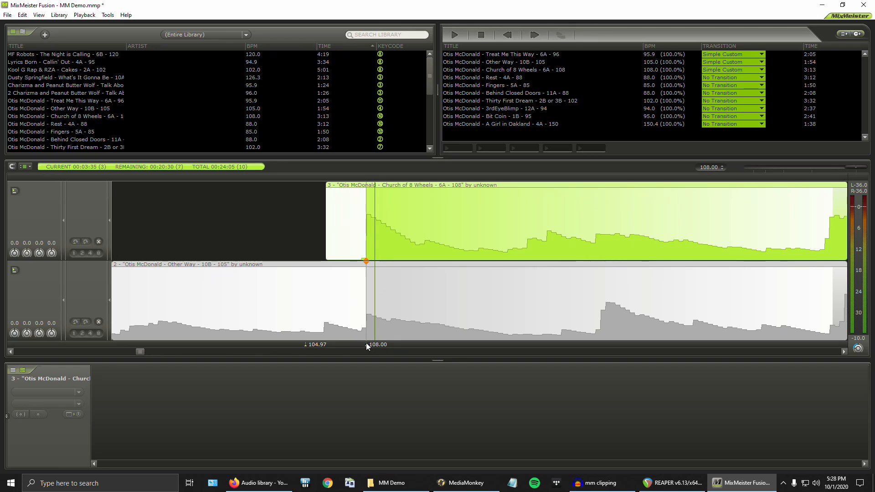
# Step: Add another original tempo marker before the existing 104.97 marker, and enter 104.97 for the 108.00 marker at the transition
pyautogui.rightClick(227, 348)
pyautogui.click(262, 360)
pyautogui.rightClick(379, 345)
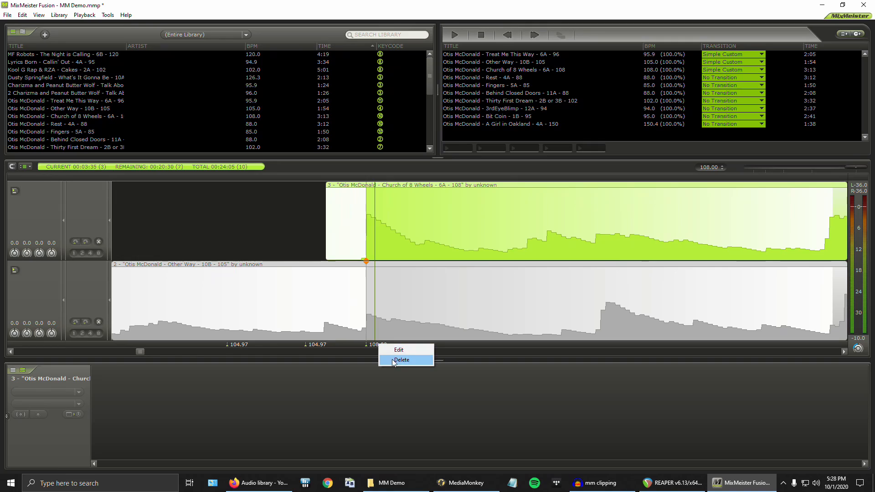
pyautogui.click(399, 349)
pyautogui.write('104.97')
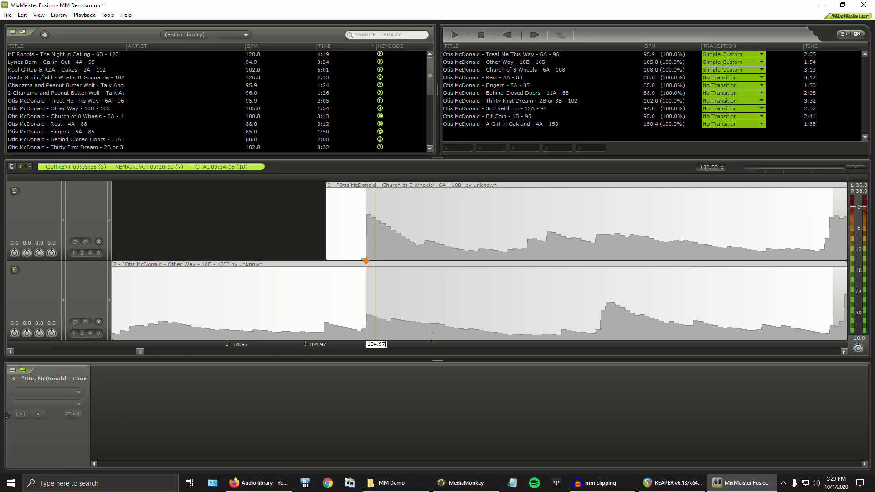
# Step: Examine the tempo markers and beat alignment around the transition from Other Way to Church of 8 Wheels at several zoom levels
pyautogui.scroll(-1, 441, 319)
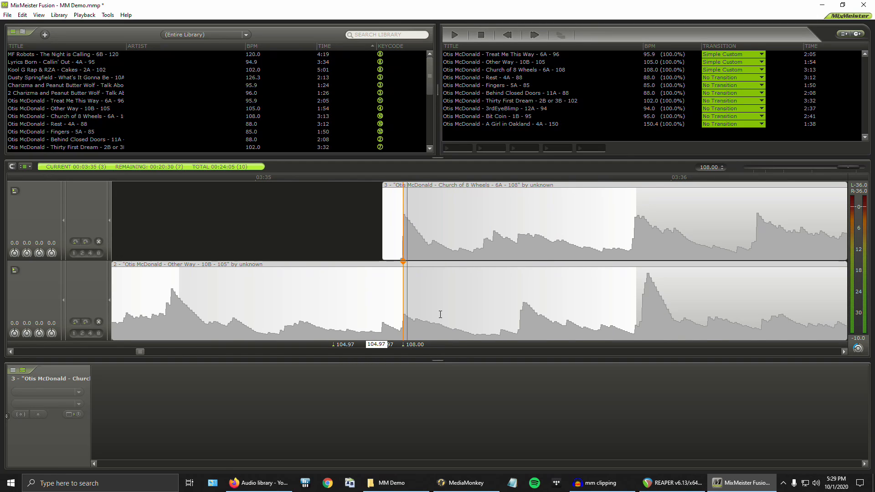
pyautogui.scroll(-2, 473, 288)
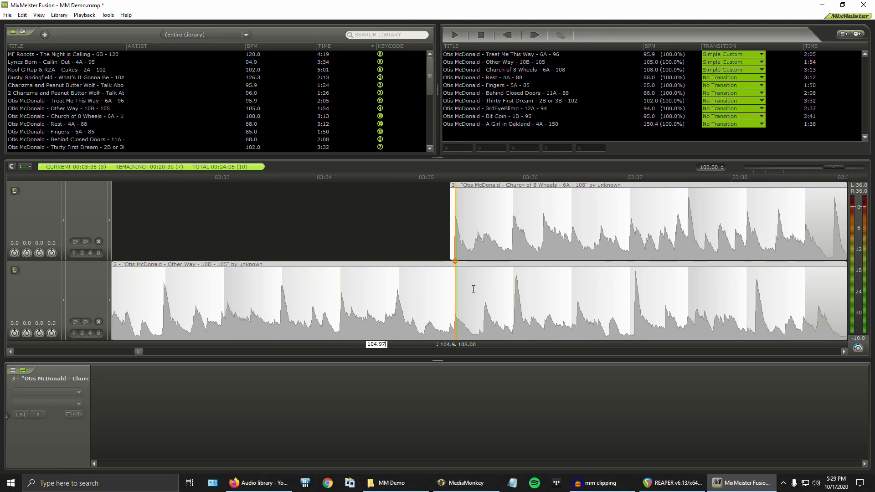
pyautogui.scroll(2, 494, 316)
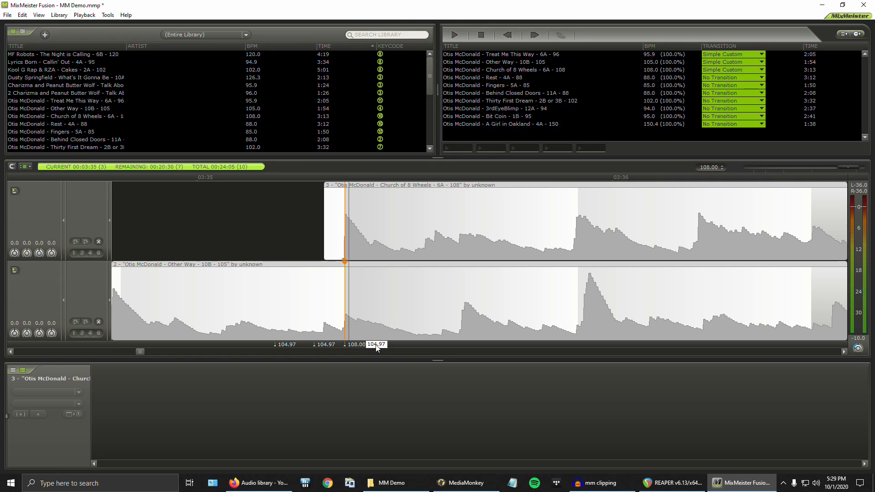
pyautogui.scroll(-2, 359, 346)
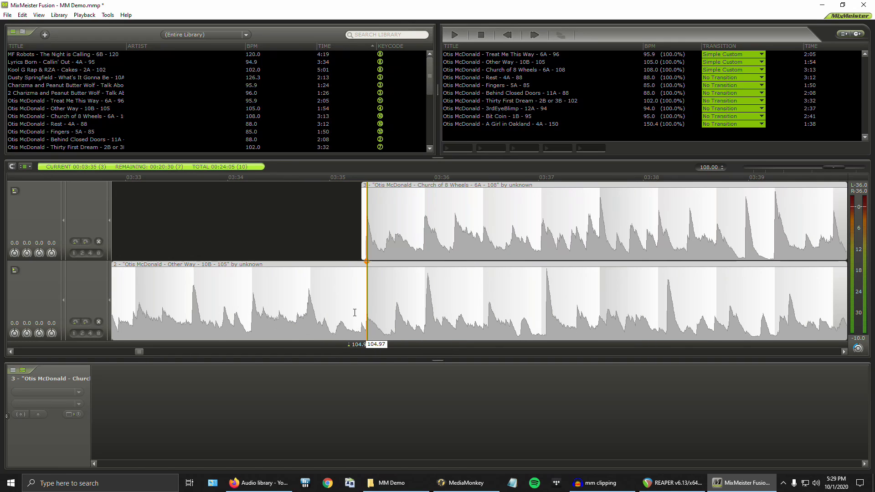
pyautogui.scroll(-2, 360, 346)
pyautogui.scroll(2, 338, 346)
pyautogui.scroll(2, 332, 344)
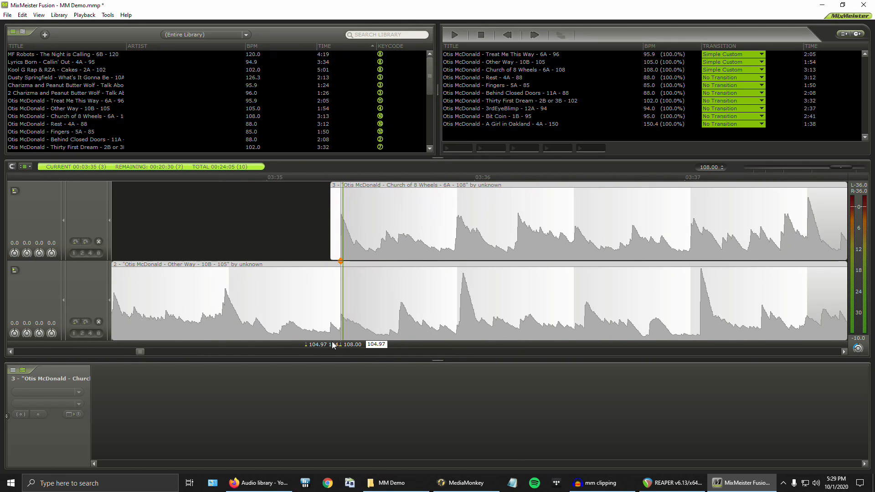
# Step: Set the 108.00 tempo marker at the start of the transition from Other Way to Church of 8 Wheels to 104.97
pyautogui.scroll(-2, 345, 346)
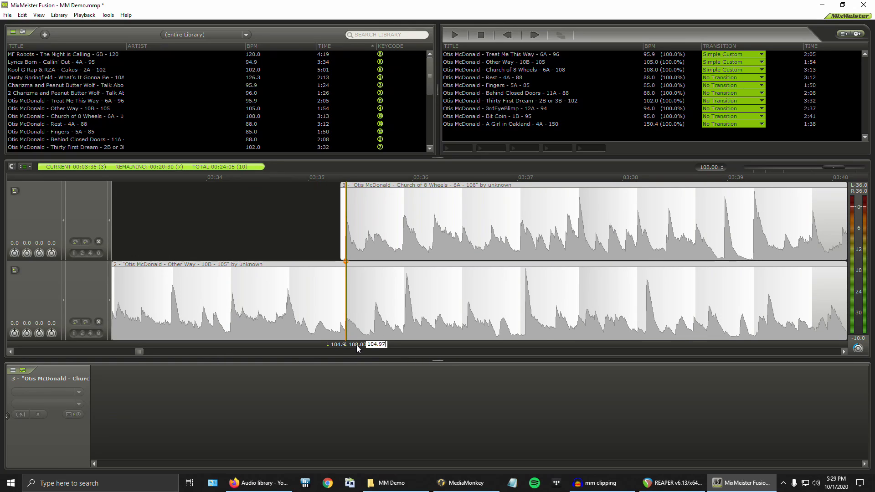
pyautogui.scroll(-1, 358, 345)
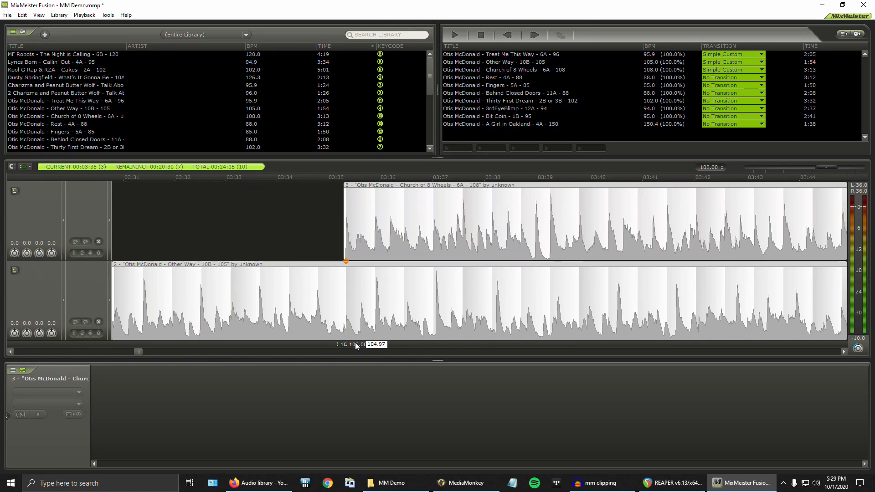
pyautogui.scroll(3, 357, 345)
pyautogui.rightClick(341, 346)
pyautogui.click(361, 351)
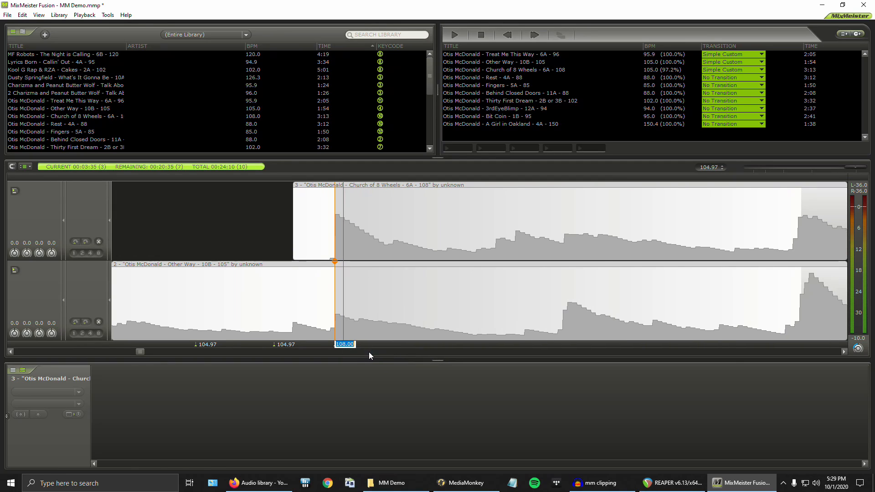
pyautogui.write('104.97')
pyautogui.scroll(-1, 352, 265)
pyautogui.scroll(1, 348, 307)
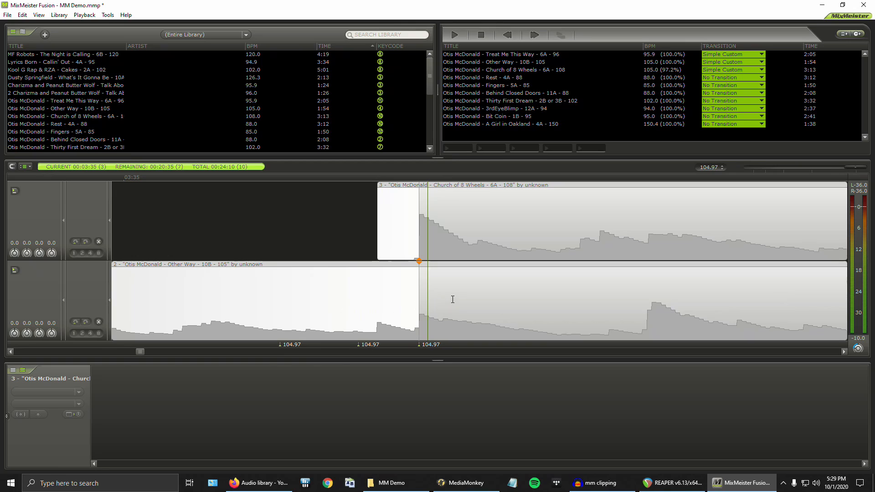
# Step: Play the transition from Other Way into Church of 8 Wheels to check the beat alignment
pyautogui.scroll(-2, 441, 326)
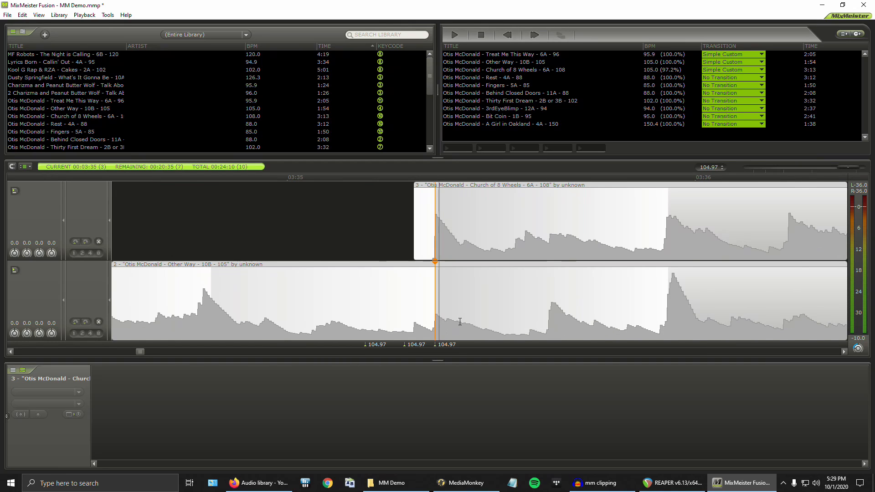
pyautogui.scroll(-1, 669, 319)
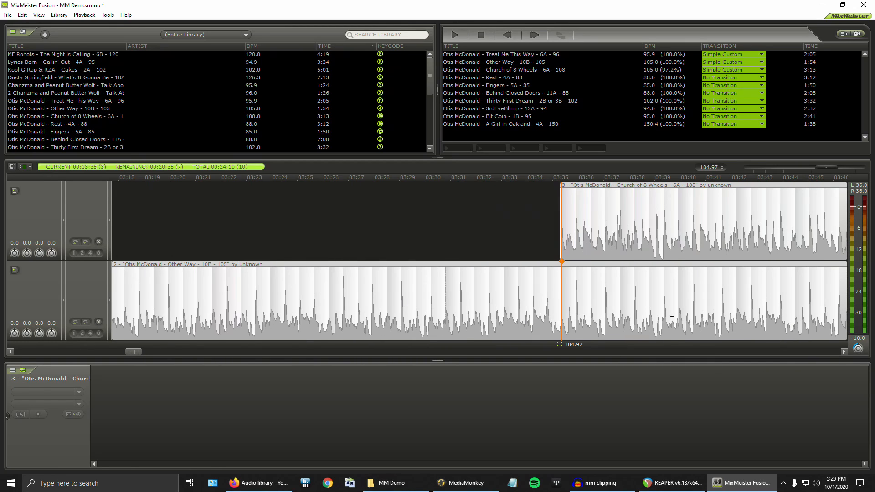
pyautogui.click(844, 352)
pyautogui.click(844, 352)
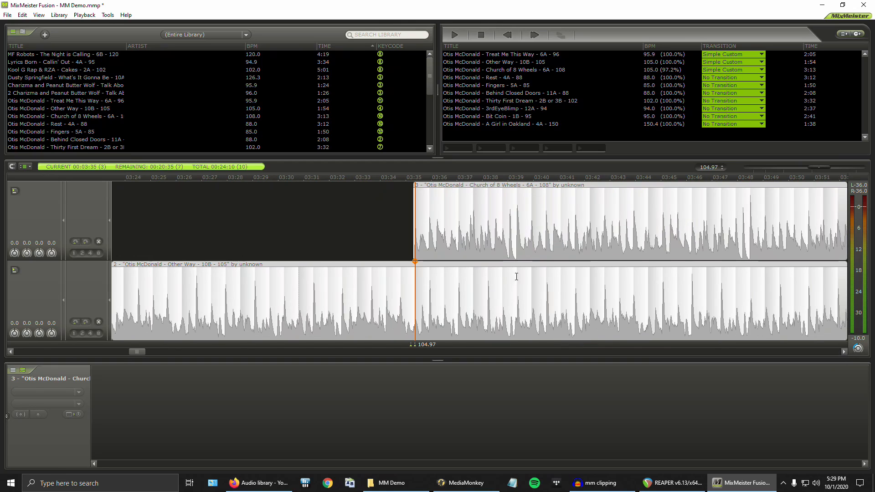
pyautogui.scroll(2, 432, 301)
pyautogui.click(260, 310)
pyautogui.press('space')
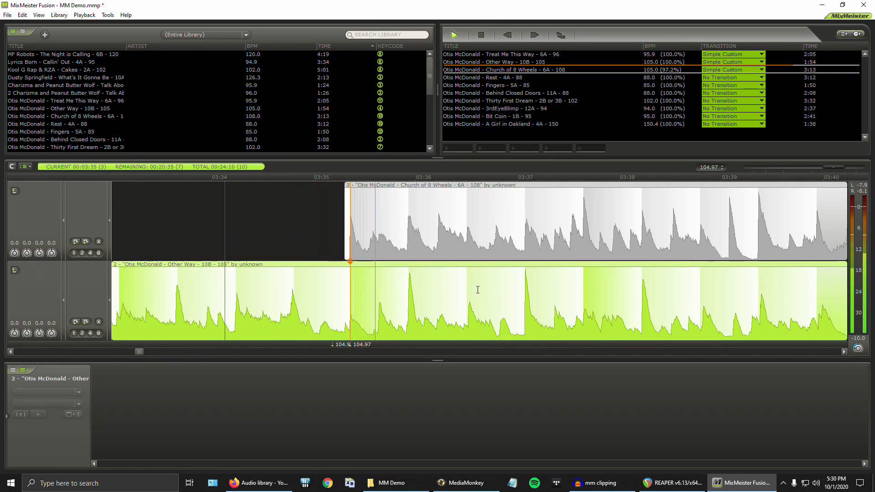
pyautogui.scroll(-1, 515, 303)
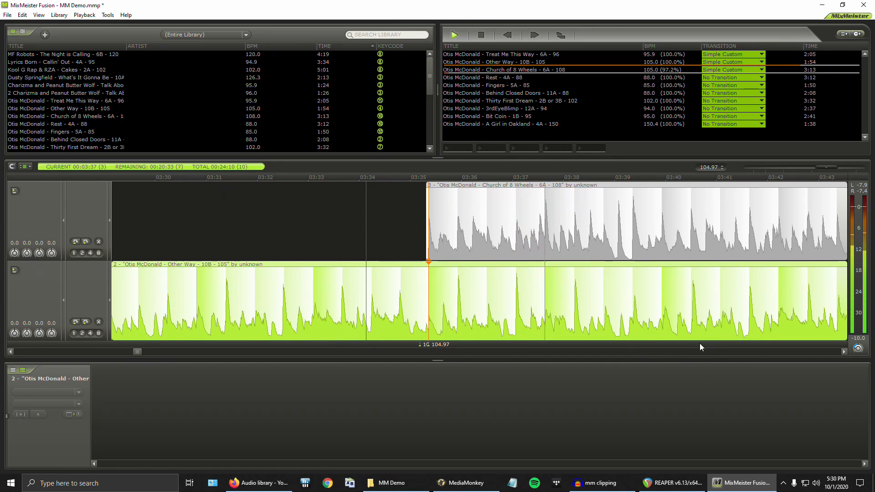
pyautogui.click(844, 351)
pyautogui.scroll(-1, 747, 310)
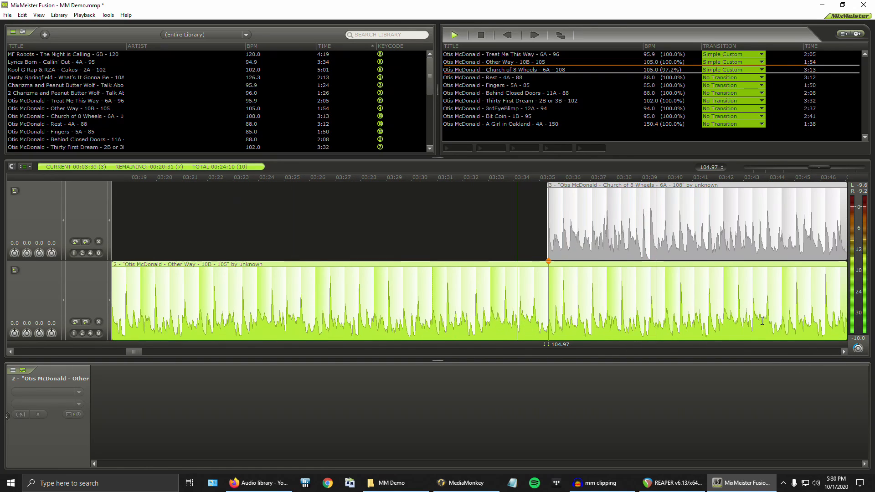
pyautogui.press('space')
# Step: Add two volume markers to Other Way at its outro anchor, one lowered directly beneath the other for an instant volume drop
pyautogui.scroll(2, 699, 313)
pyautogui.scroll(-1, 463, 274)
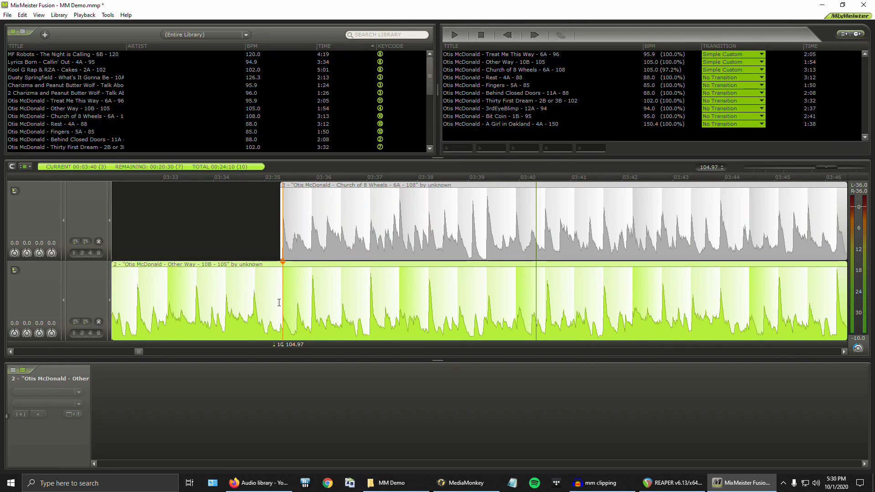
pyautogui.scroll(1, 279, 303)
pyautogui.scroll(2, 289, 292)
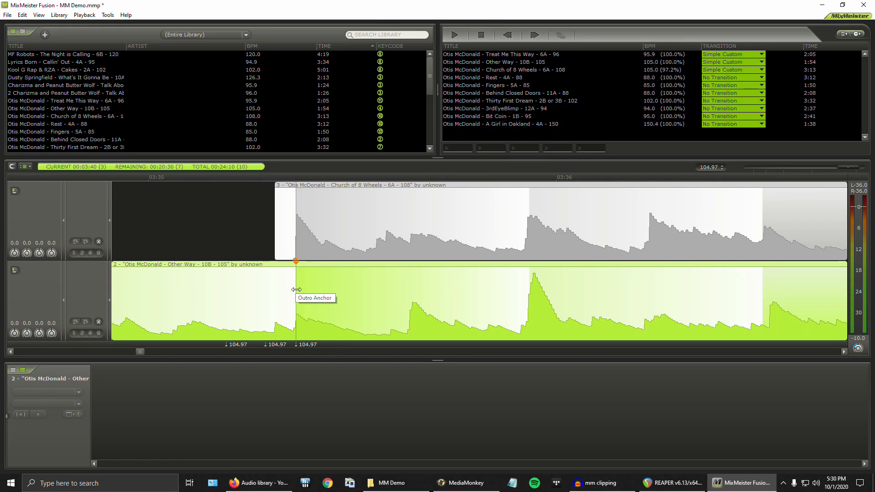
pyautogui.rightClick(296, 289)
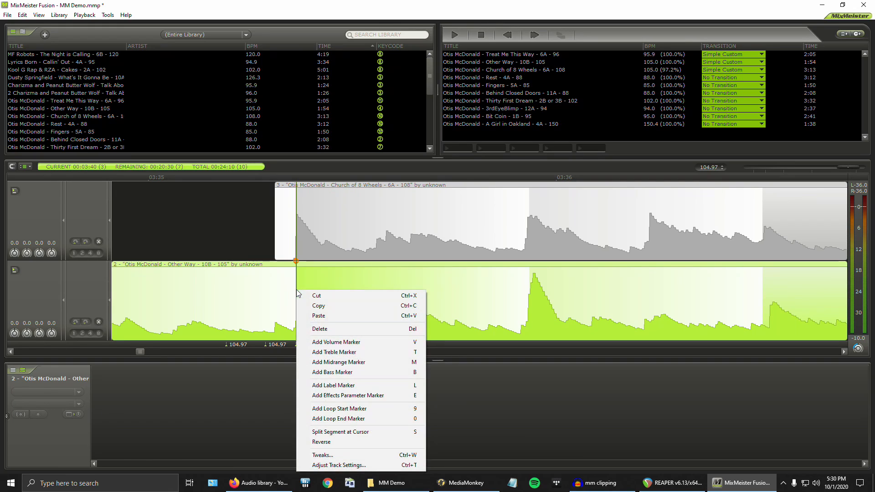
pyautogui.click(324, 339)
pyautogui.rightClick(359, 280)
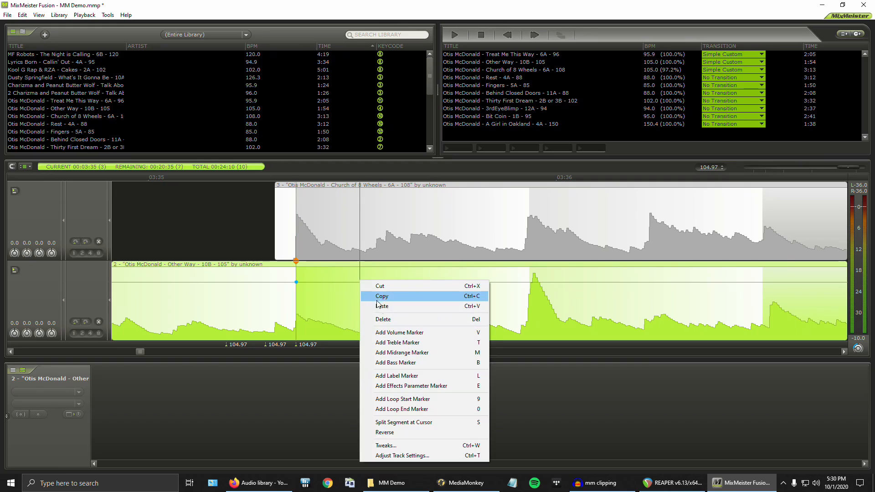
pyautogui.click(405, 332)
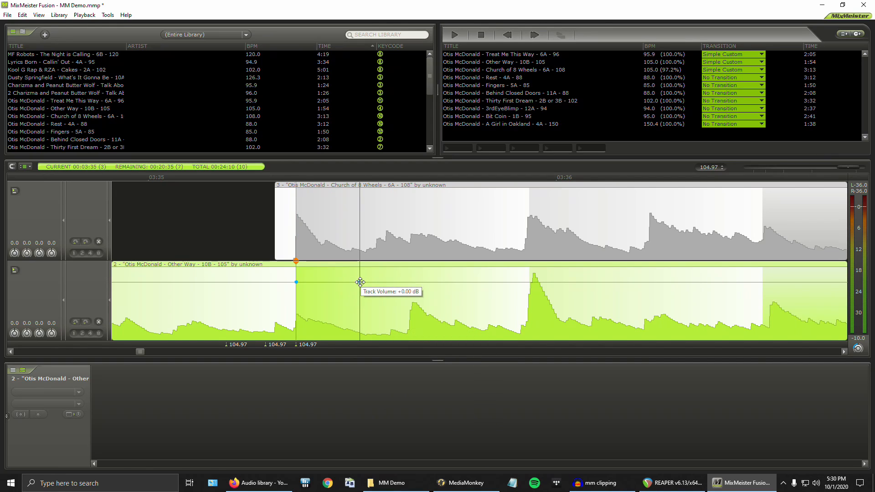
pyautogui.moveTo(360, 284)
pyautogui.mouseDown()
pyautogui.moveTo(294, 295)
pyautogui.moveTo(292, 289)
pyautogui.moveTo(291, 301)
pyautogui.mouseUp()
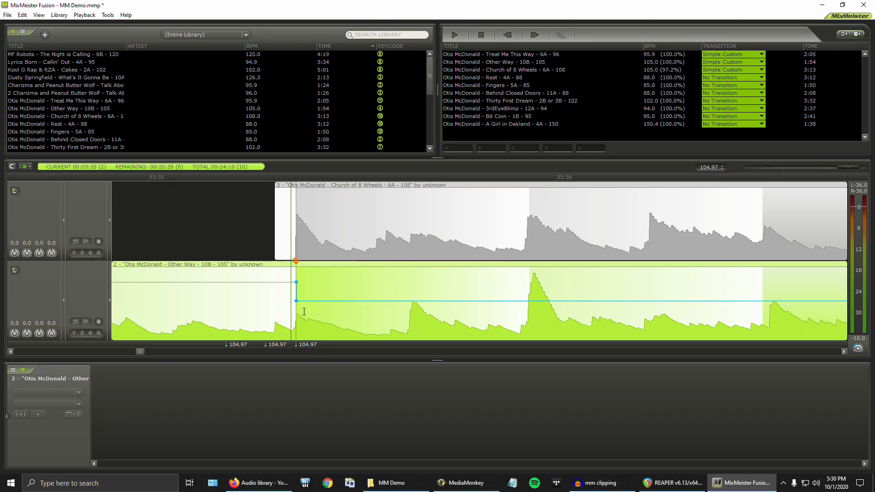
# Step: Set the lower volume marker at the outro anchor of Other Way to -3 dB
pyautogui.rightClick(296, 301)
pyautogui.click(313, 305)
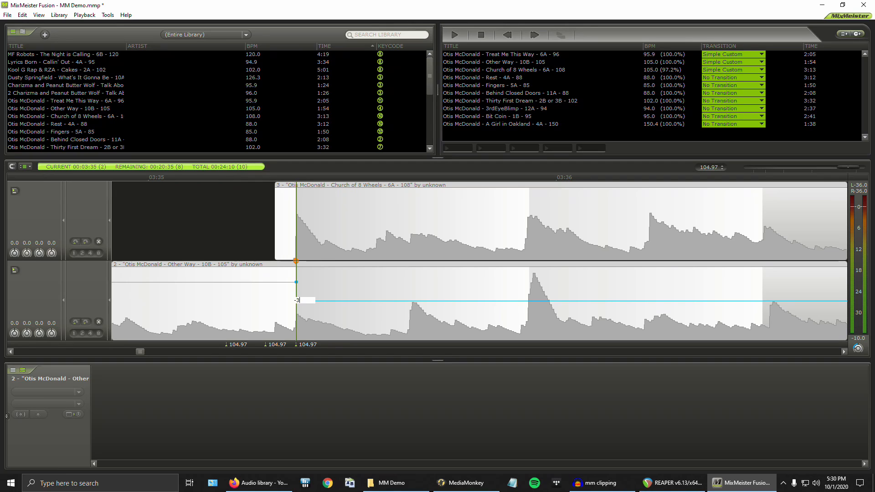
pyautogui.write('-3')
pyautogui.click(352, 318)
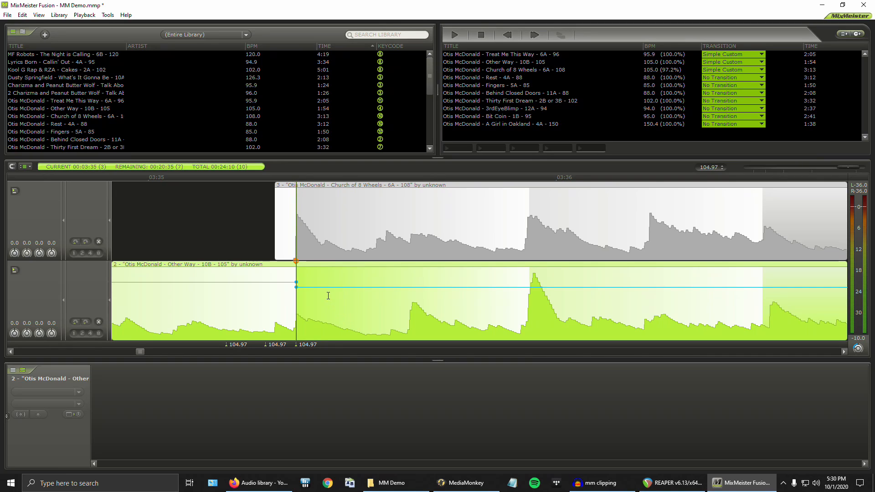
# Step: Play the transition to hear the volume drop on Other Way
pyautogui.scroll(-3, 328, 295)
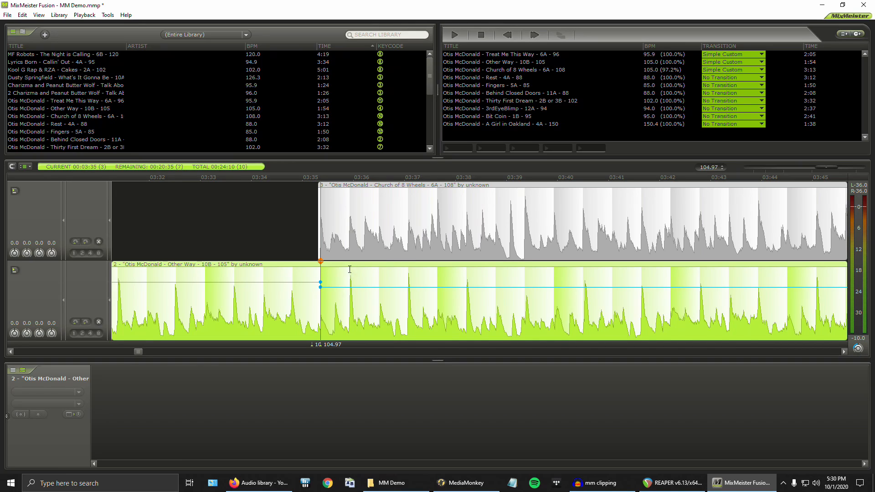
pyautogui.press('space')
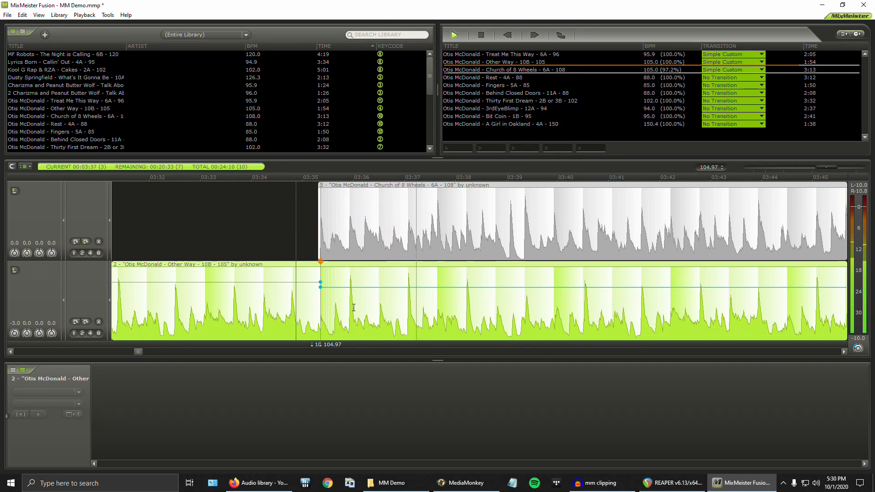
pyautogui.press('space')
# Step: Add two bass markers to Other Way at its outro anchor, with the second placed directly below the first
pyautogui.scroll(2, 315, 289)
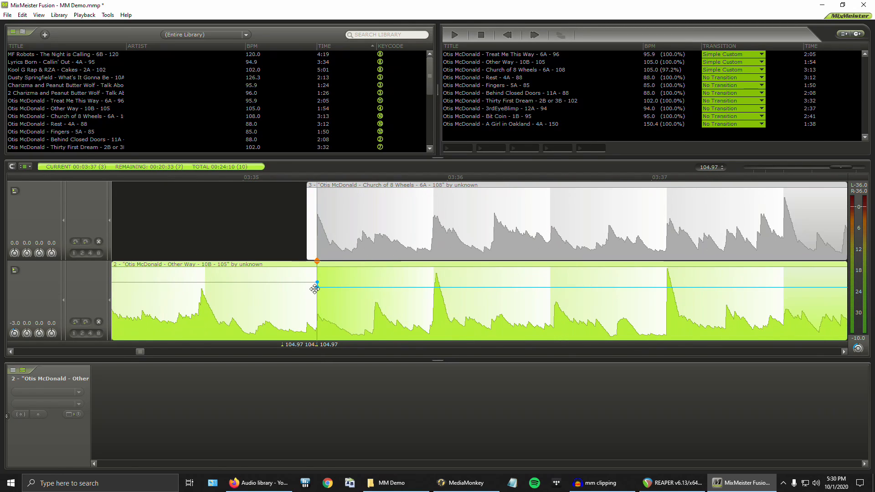
pyautogui.scroll(2, 315, 289)
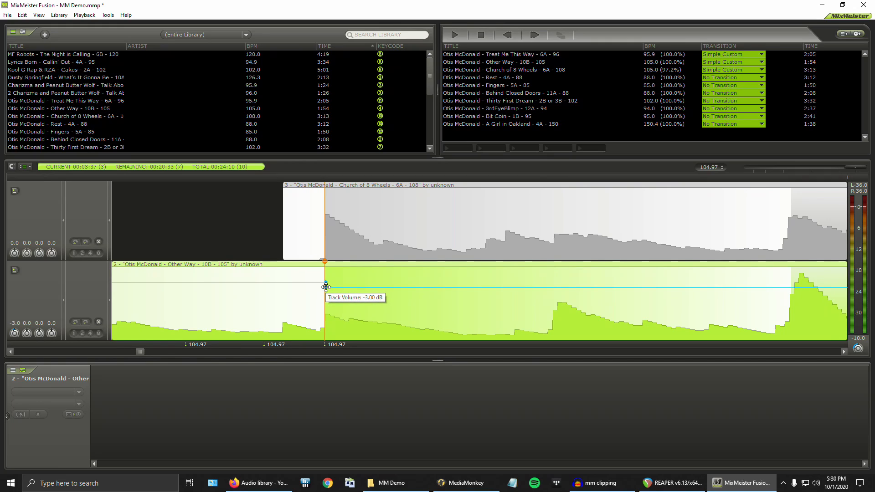
pyautogui.click(326, 288)
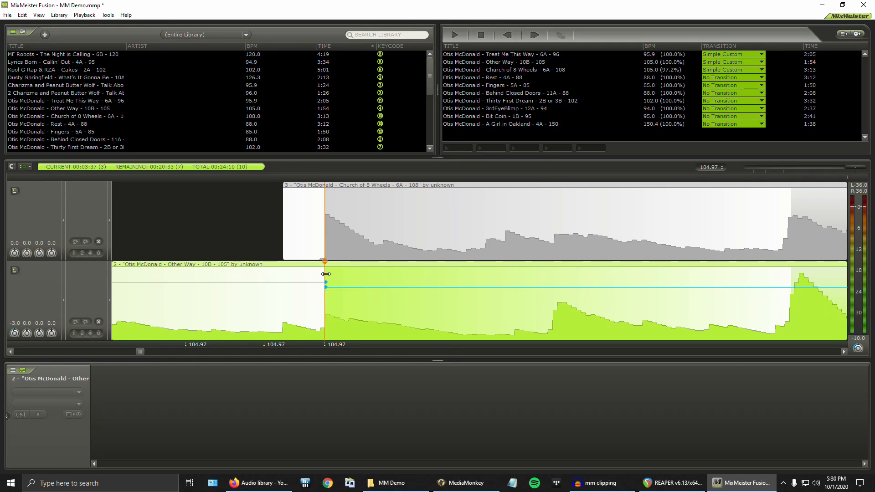
pyautogui.rightClick(326, 275)
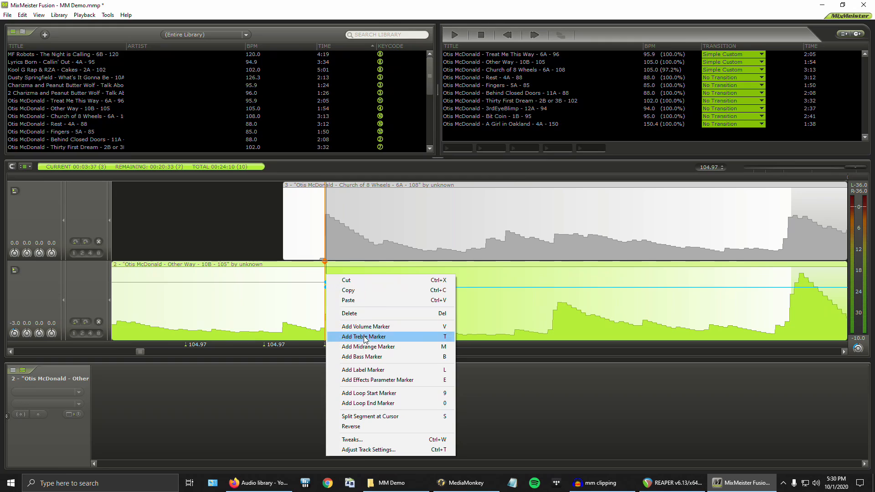
pyautogui.click(370, 357)
pyautogui.rightClick(381, 281)
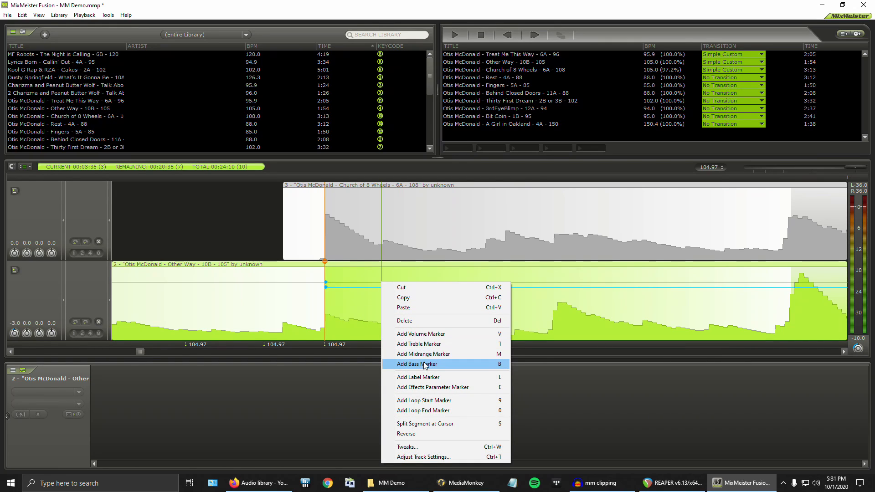
pyautogui.click(425, 365)
pyautogui.moveTo(385, 292)
pyautogui.mouseDown()
pyautogui.moveTo(388, 313)
pyautogui.moveTo(418, 307)
pyautogui.moveTo(496, 323)
pyautogui.moveTo(600, 312)
pyautogui.mouseUp()
pyautogui.moveTo(329, 310)
pyautogui.mouseDown()
pyautogui.moveTo(312, 318)
pyautogui.moveTo(328, 314)
pyautogui.mouseUp()
# Step: Set the lower bass marker at the outro anchor of Other Way to -3
pyautogui.rightClick(327, 314)
pyautogui.click(342, 318)
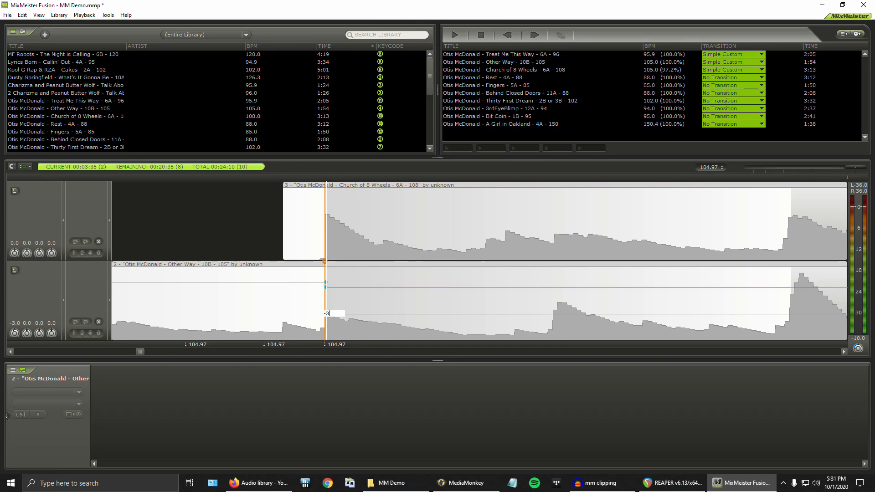
pyautogui.click(397, 318)
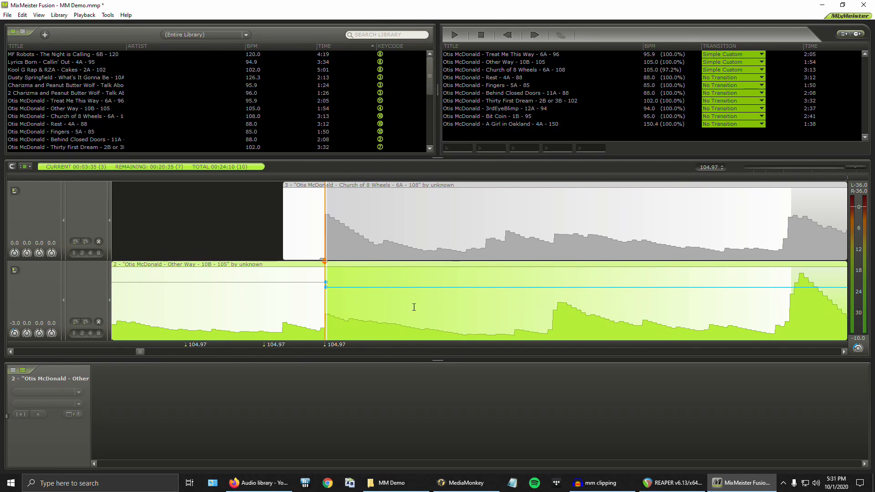
# Step: Play the transition from just before the outro anchor to hear the bass cut on Other Way
pyautogui.scroll(5, 406, 299)
pyautogui.click(315, 308)
pyautogui.press('space')
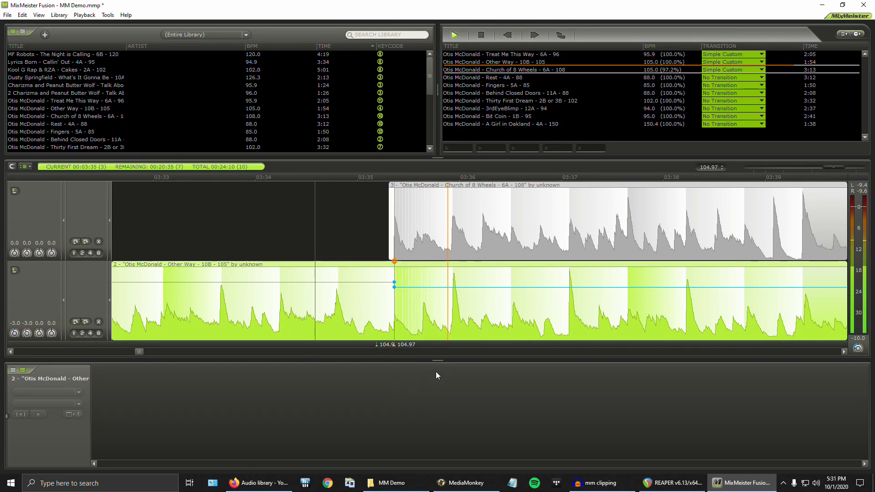
pyautogui.scroll(-2, 497, 302)
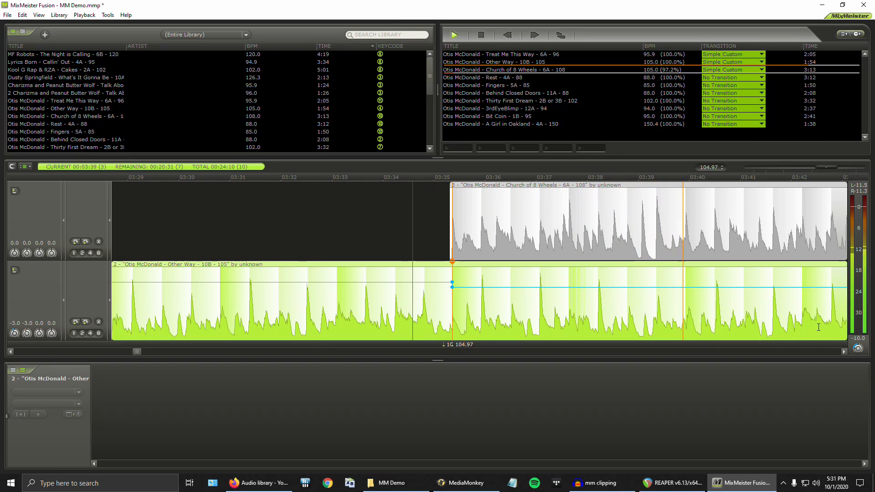
pyautogui.press('space')
# Step: Play short sections of the overlap between 03:37 and 03:40 to locate the break in Church of 8 Wheels
pyautogui.scroll(2, 626, 283)
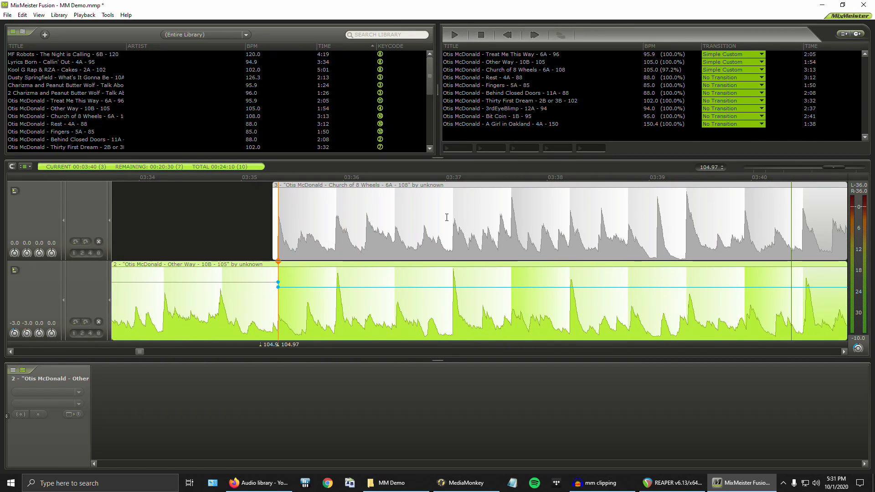
pyautogui.click(447, 217)
pyautogui.press('space')
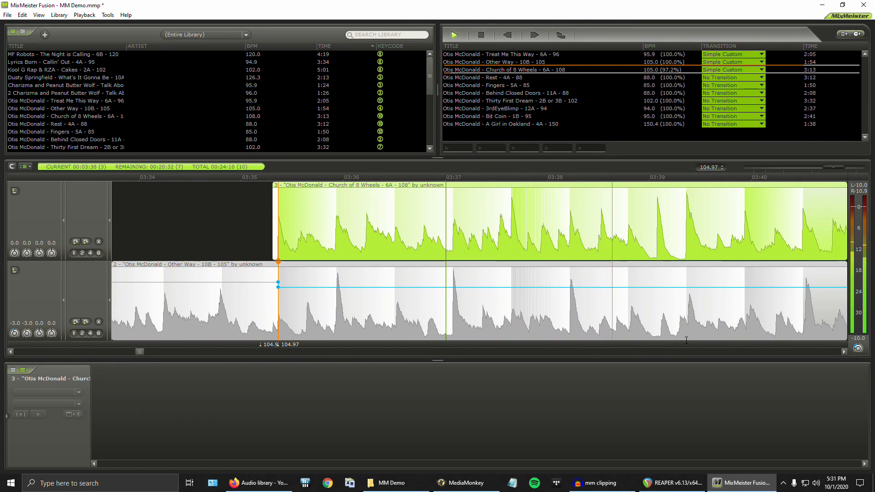
pyautogui.press('space')
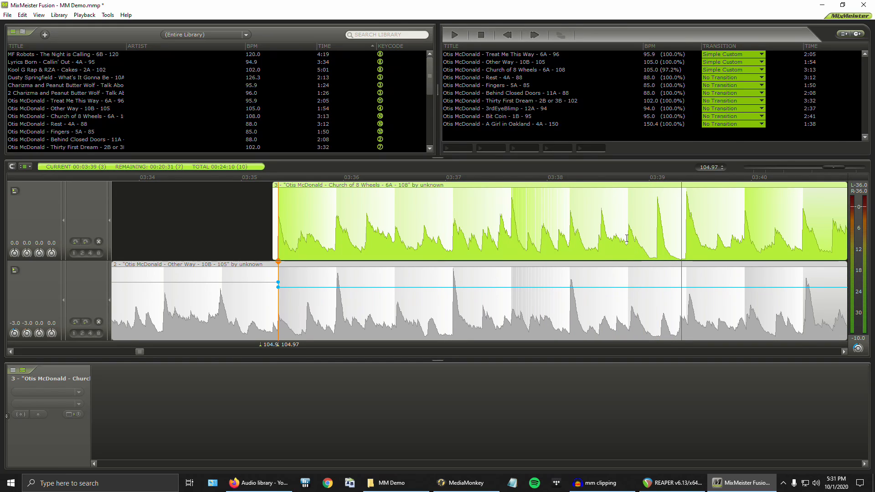
pyautogui.click(614, 238)
pyautogui.press('space')
pyautogui.press('space')
pyautogui.click(655, 243)
pyautogui.press('space')
pyautogui.press('space')
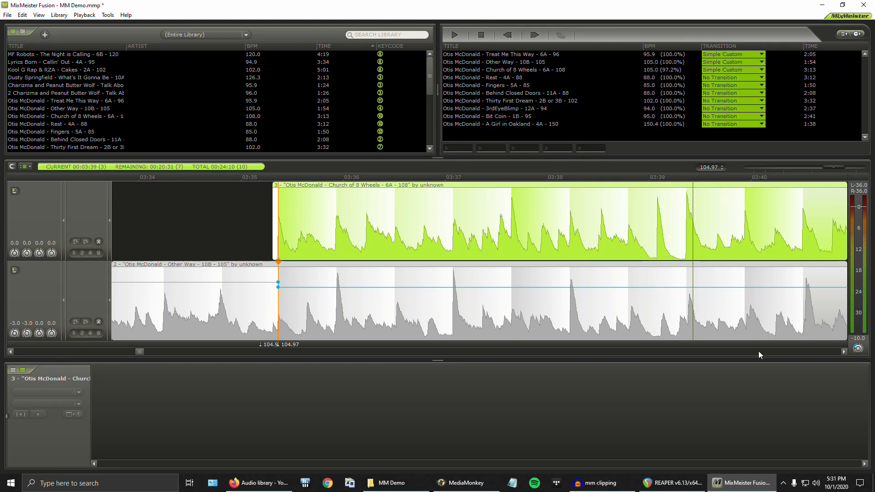
pyautogui.click(844, 352)
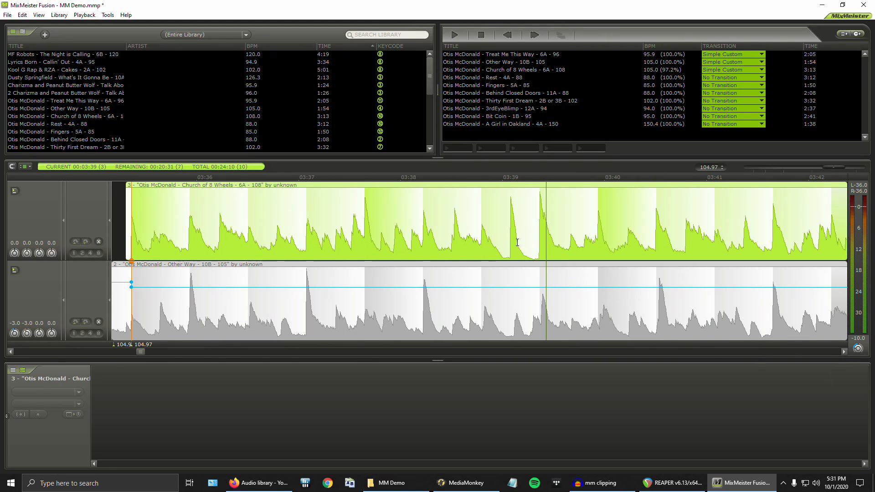
pyautogui.press('space')
pyautogui.press('space')
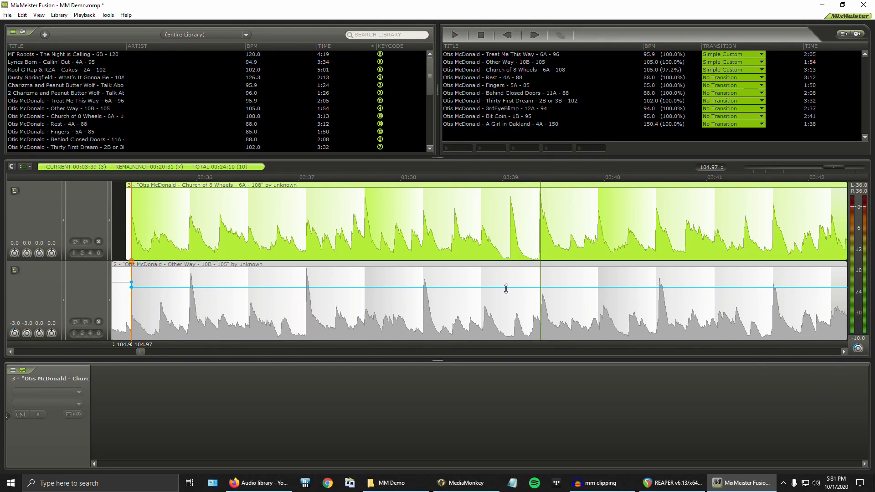
# Step: Add three volume markers to Other Way around the break after 03:39, at the Church of 8 Wheels peak, the following small peak and the break's end
pyautogui.rightClick(532, 287)
pyautogui.click(574, 340)
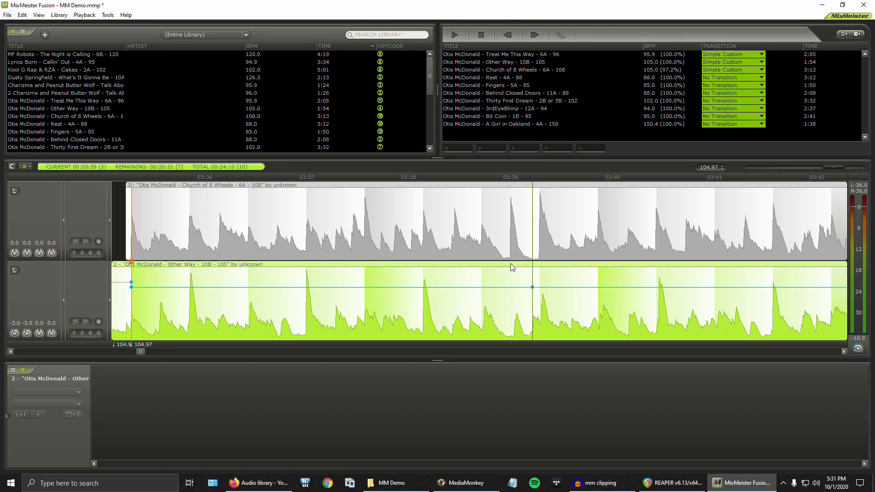
pyautogui.scroll(5, 511, 258)
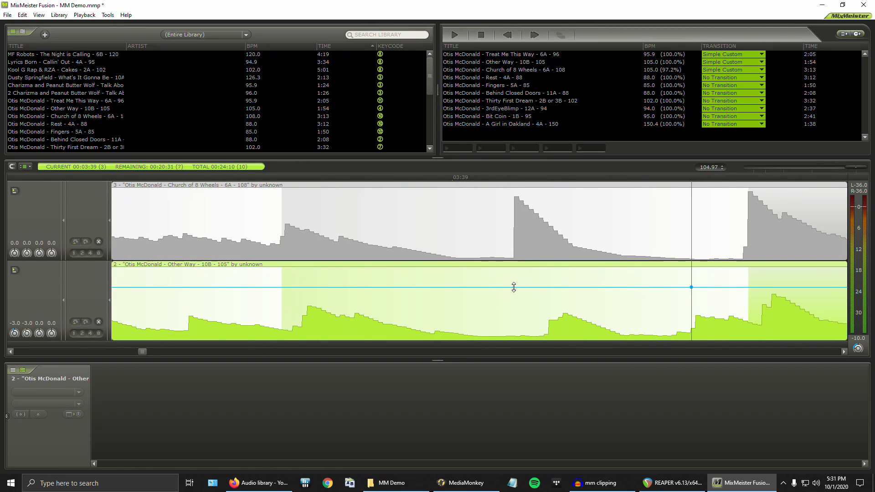
pyautogui.rightClick(515, 288)
pyautogui.click(531, 338)
pyautogui.rightClick(548, 288)
pyautogui.click(574, 338)
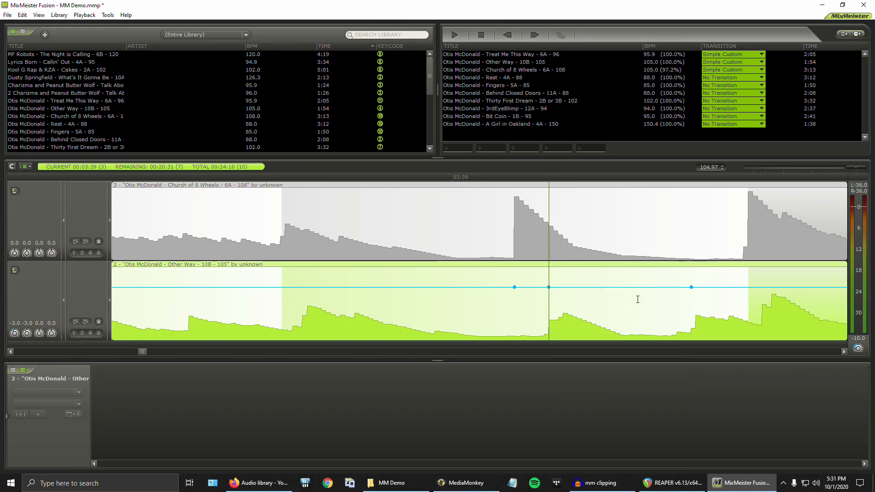
# Step: Add another volume marker to Other Way and lower it to the minimum directly beneath the marker at the end of the break
pyautogui.rightClick(648, 287)
pyautogui.click(675, 338)
pyautogui.moveTo(649, 288)
pyautogui.mouseDown()
pyautogui.moveTo(681, 351)
pyautogui.moveTo(735, 360)
pyautogui.mouseUp()
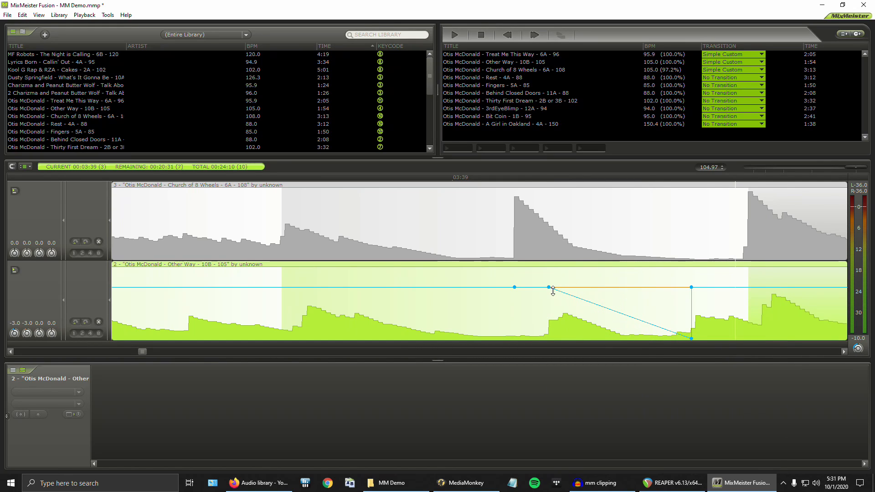
# Step: Drop the volume of "Other Way" to -50 dB at the start of the short dip near 03:39, making a vertical cut
pyautogui.moveTo(549, 288)
pyautogui.mouseDown()
pyautogui.moveTo(502, 339)
pyautogui.moveTo(464, 344)
pyautogui.mouseUp()
pyautogui.scroll(-3, 555, 307)
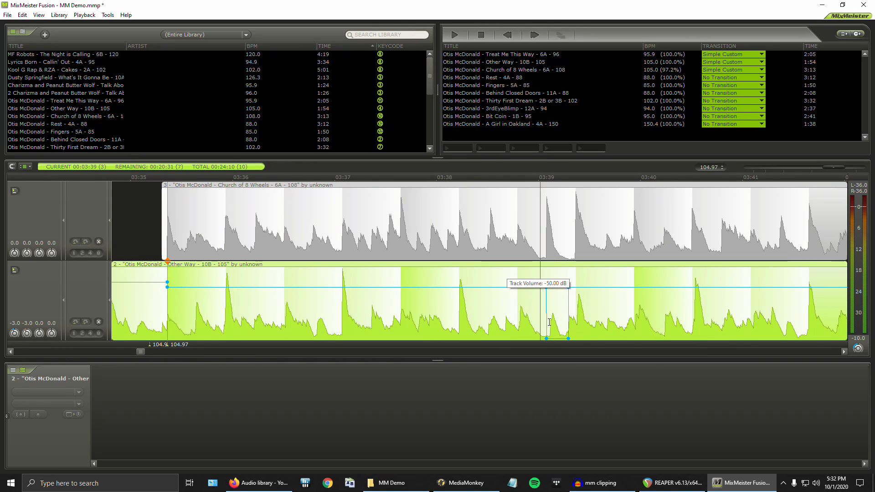
pyautogui.scroll(1, 520, 283)
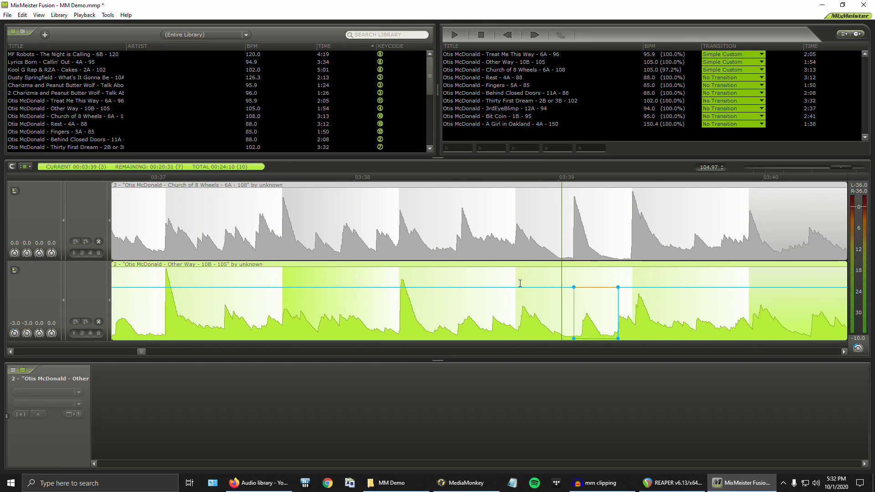
pyautogui.scroll(-1, 520, 283)
# Step: Play the mix from just before "Church of 8 Wheels" enters to check the volume dip near 03:39
pyautogui.click(147, 241)
pyautogui.press('space')
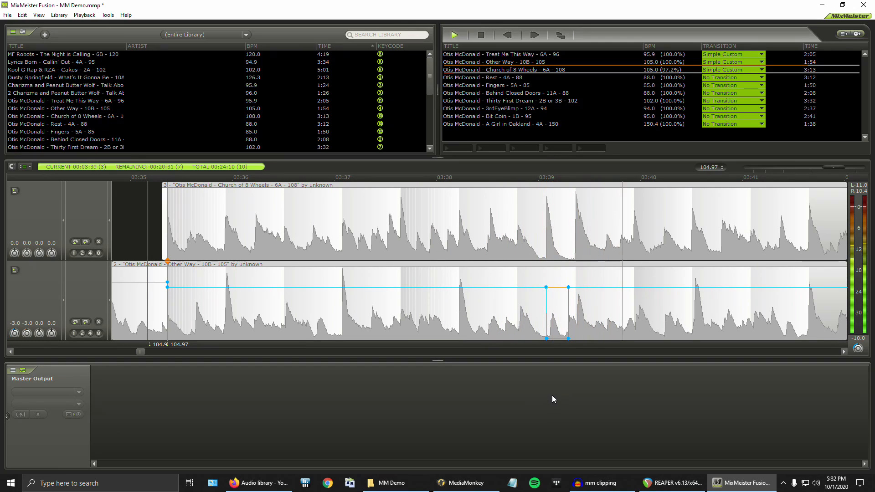
pyautogui.press('space')
pyautogui.scroll(1, 570, 290)
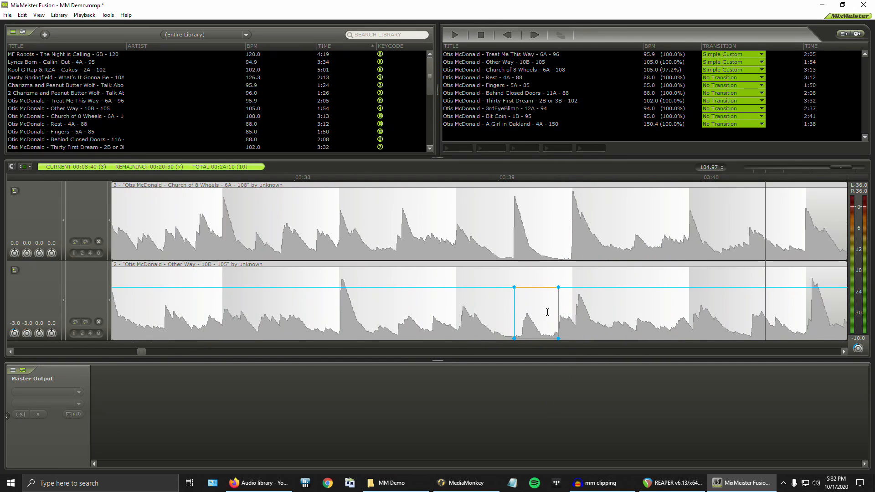
pyautogui.scroll(-2, 547, 312)
pyautogui.scroll(-1, 579, 304)
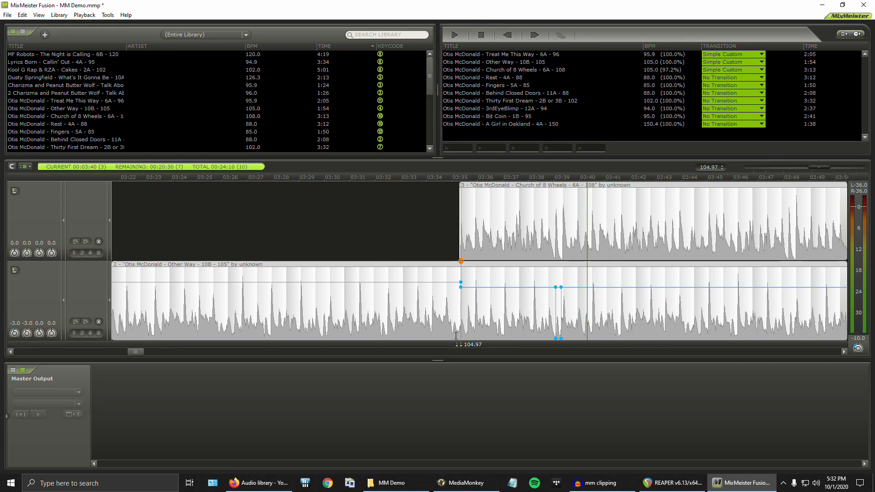
pyautogui.scroll(-2, 456, 319)
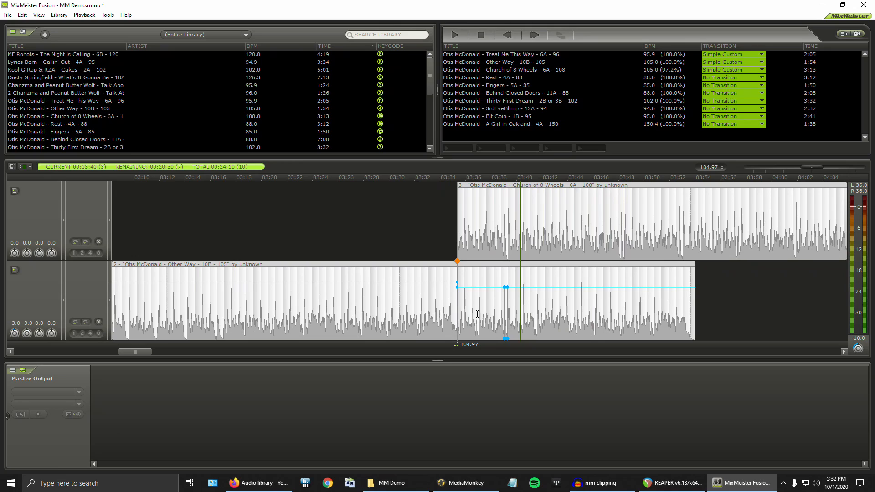
pyautogui.scroll(3, 455, 331)
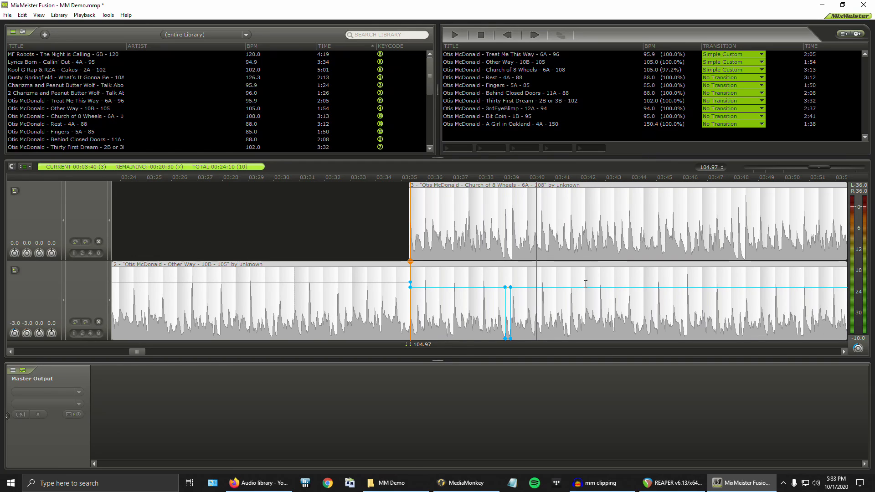
pyautogui.scroll(-1, 549, 299)
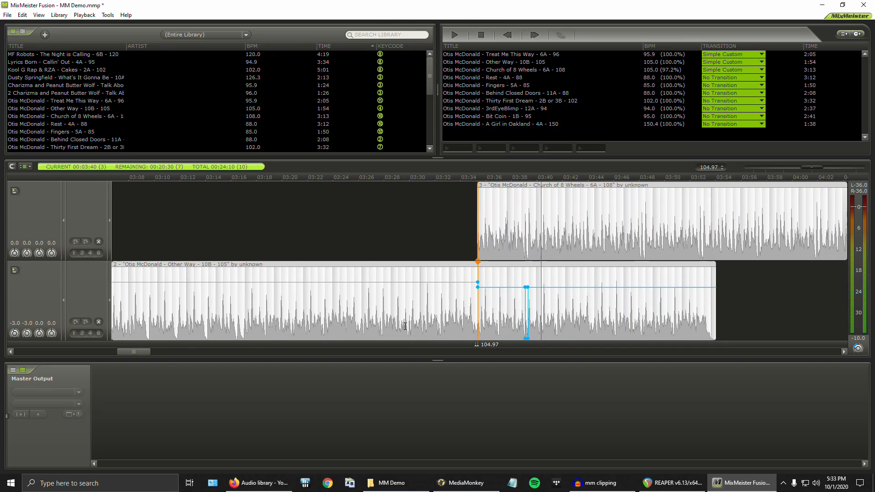
pyautogui.moveTo(148, 352); pyautogui.dragTo(154, 352)
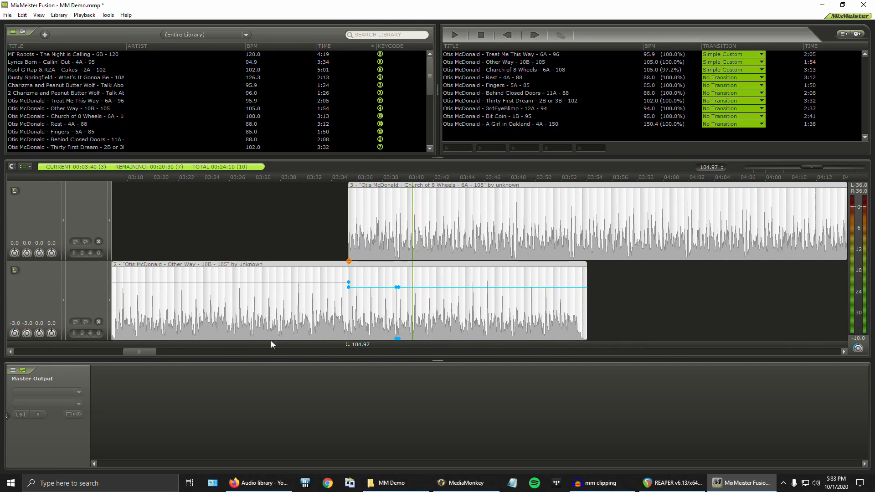
pyautogui.scroll(1, 319, 319)
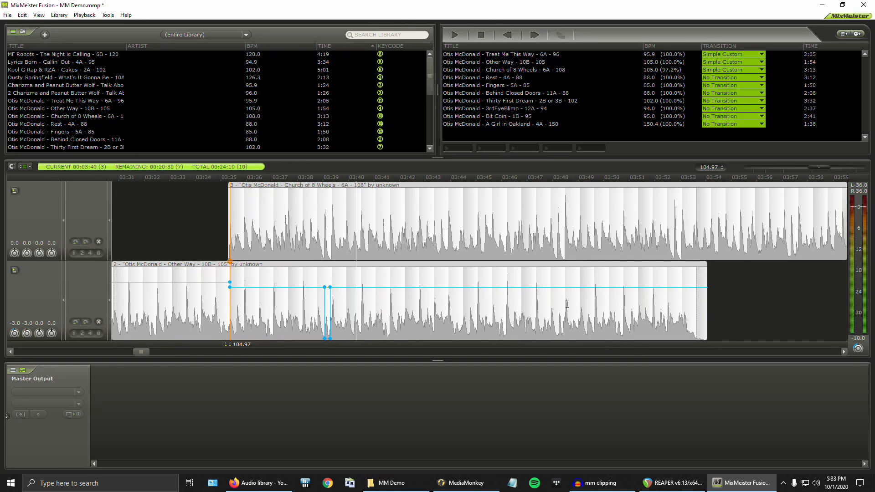
pyautogui.scroll(-1, 575, 307)
pyautogui.scroll(1, 501, 314)
# Step: Play the overlap from just before the transition and again from about 03:43 to find where "Other Way" should end
pyautogui.click(296, 314)
pyautogui.press('space')
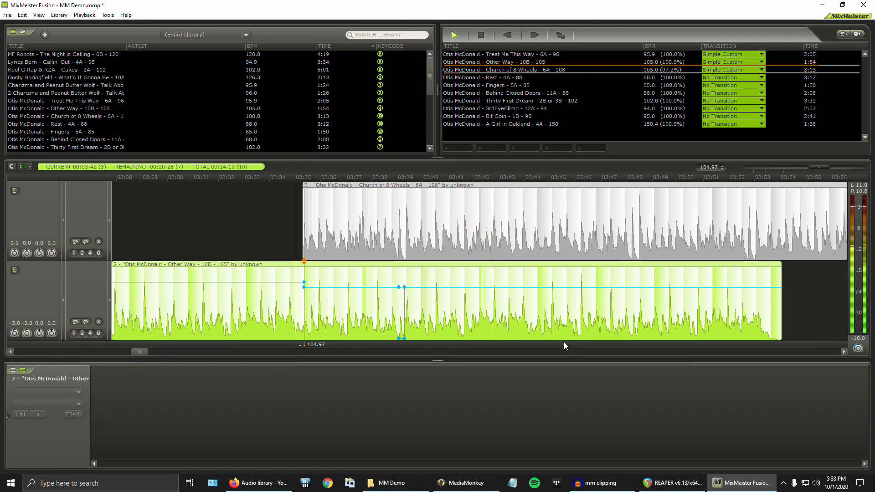
pyautogui.press('space')
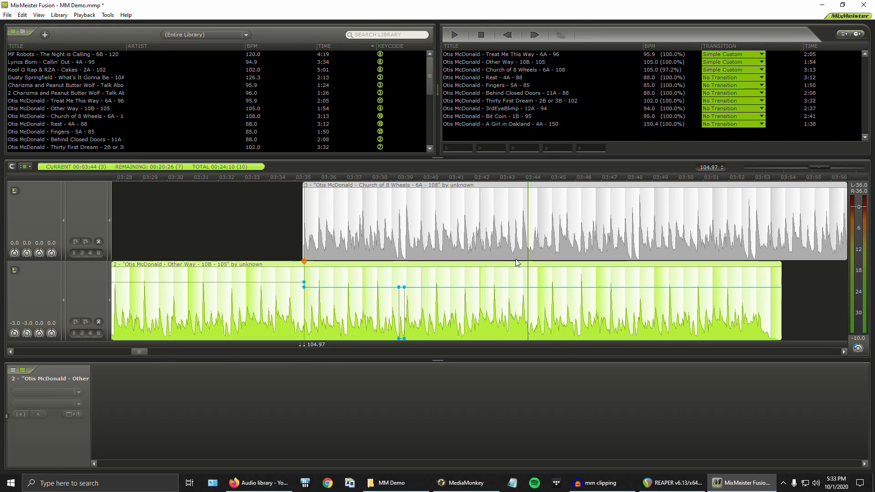
pyautogui.click(509, 237)
pyautogui.press('space')
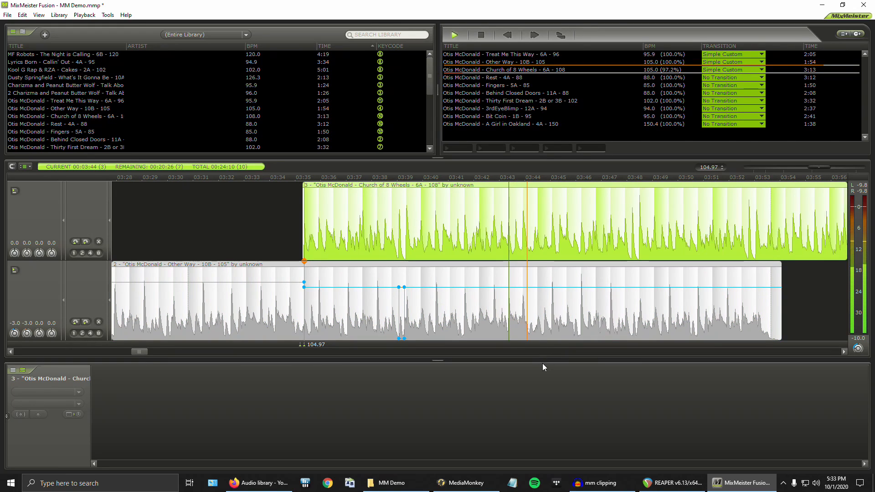
pyautogui.click(546, 332)
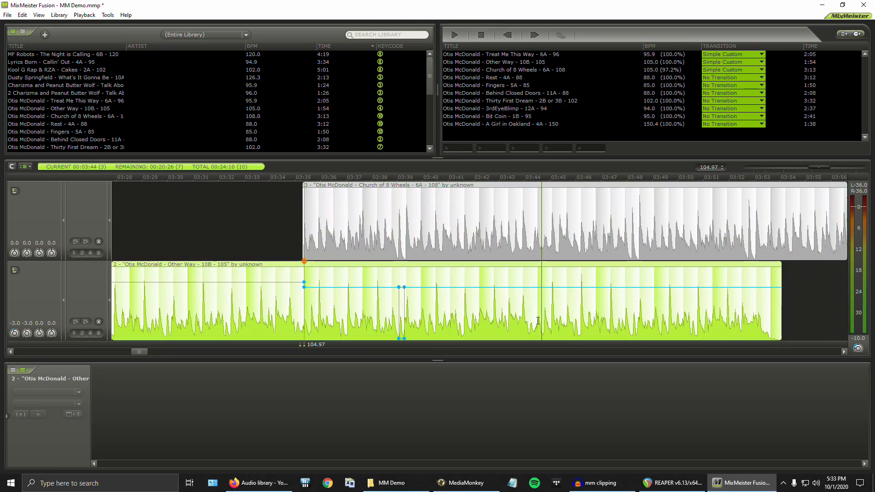
pyautogui.press('space')
# Step: Add two volume markers to "Other Way" on the beat near 03:44 and pull the second straight down to -50 dB
pyautogui.scroll(3, 543, 324)
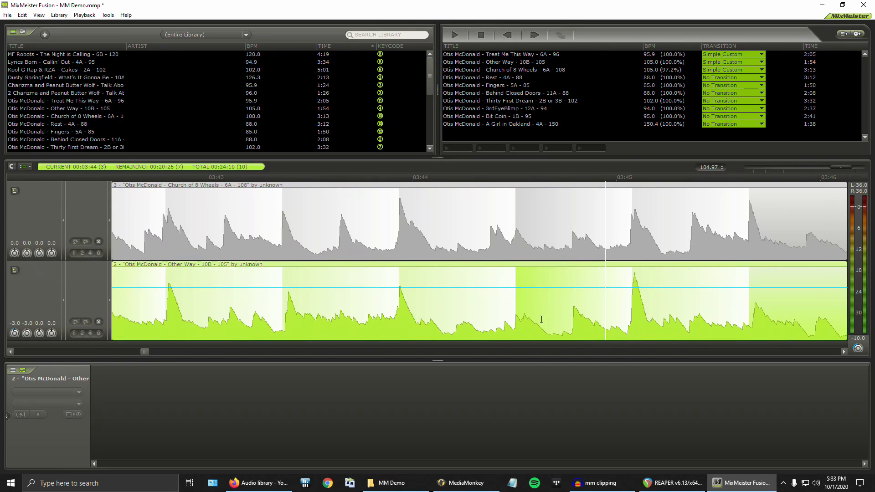
pyautogui.click(517, 322)
pyautogui.scroll(2, 516, 324)
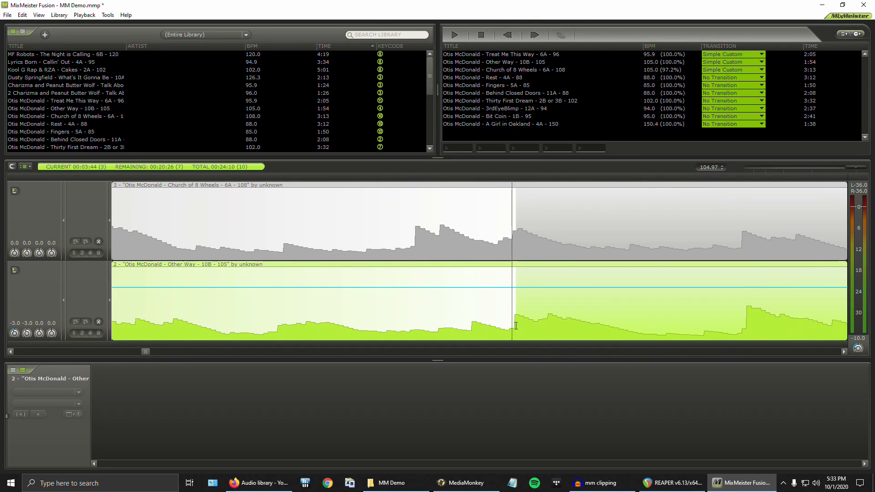
pyautogui.rightClick(514, 288)
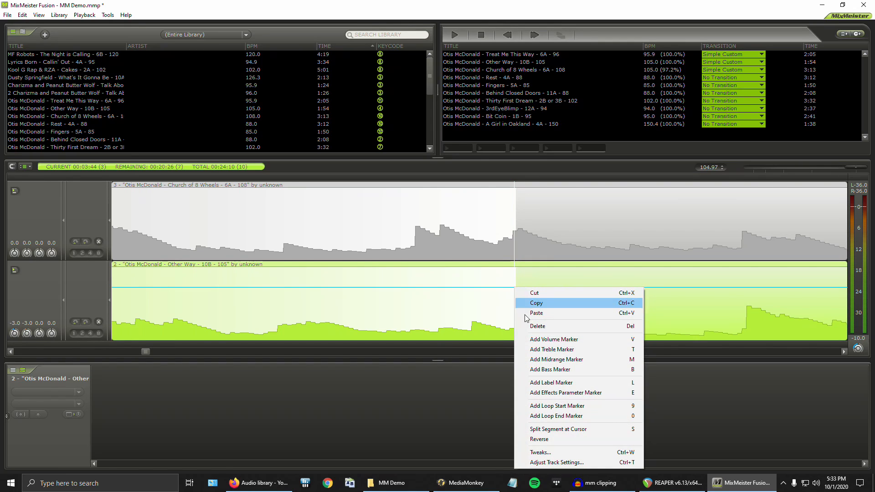
pyautogui.click(536, 340)
pyautogui.rightClick(537, 287)
pyautogui.click(554, 339)
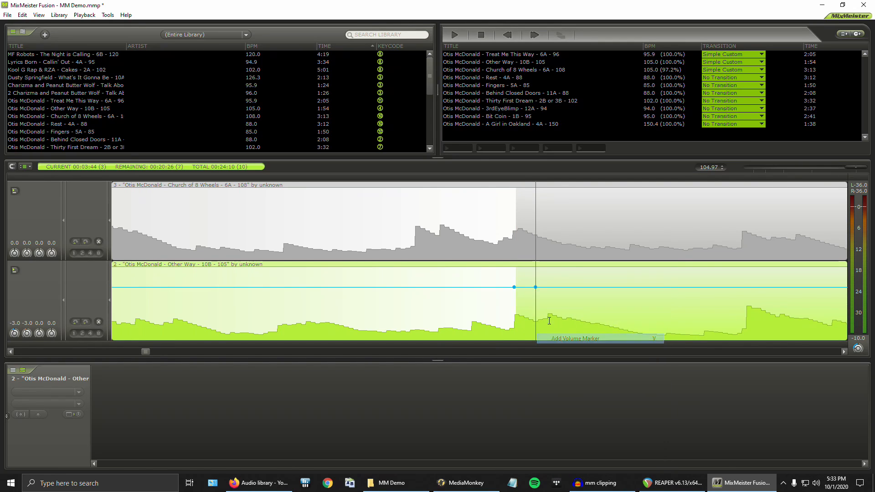
pyautogui.moveTo(536, 287)
pyautogui.mouseDown()
pyautogui.moveTo(518, 310)
pyautogui.moveTo(514, 339)
pyautogui.mouseUp()
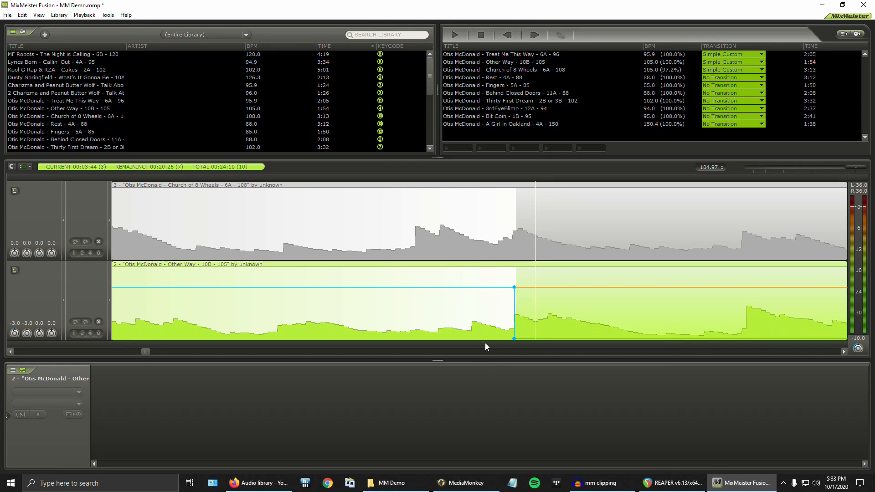
# Step: Play the mix from just before the volume cut near 03:44 to check how "Other Way" drops out
pyautogui.scroll(-10, 503, 314)
pyautogui.click(494, 317)
pyautogui.press('space')
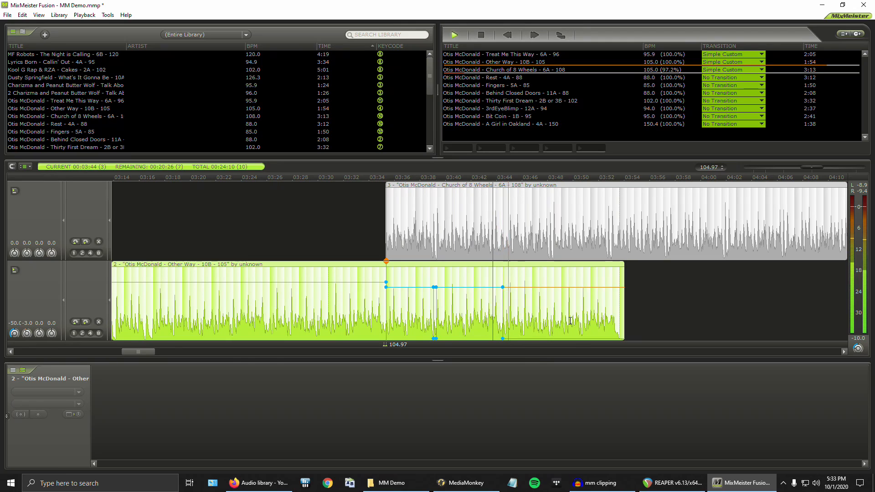
pyautogui.scroll(2, 579, 326)
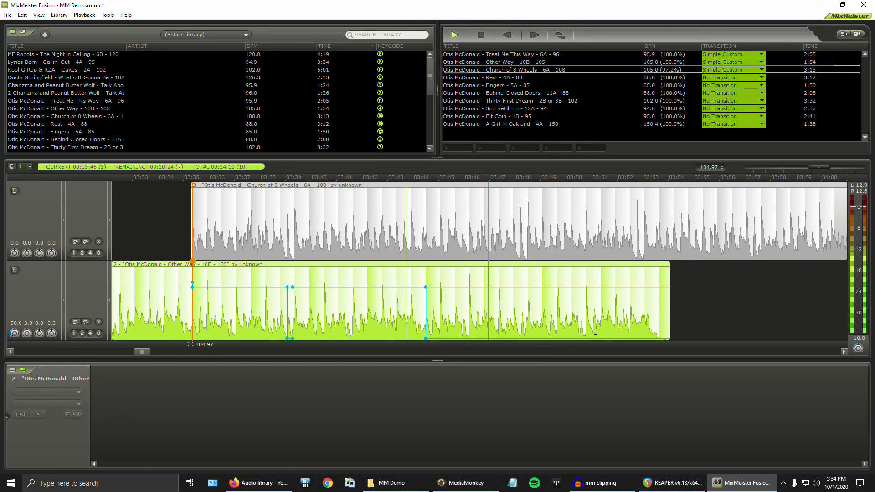
pyautogui.press('space')
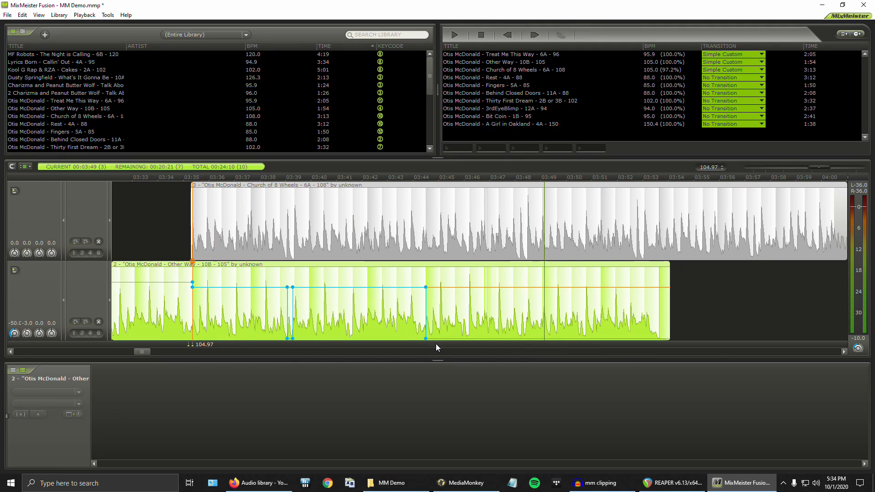
# Step: Add an original tempo marker at about 03:58, past the end of "Other Way", and briefly audition the transition from its start
pyautogui.rightClick(783, 346)
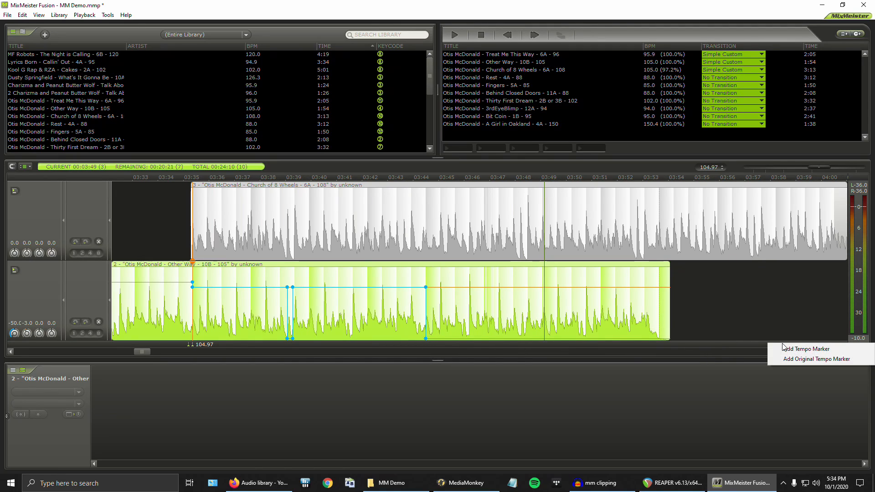
pyautogui.click(798, 360)
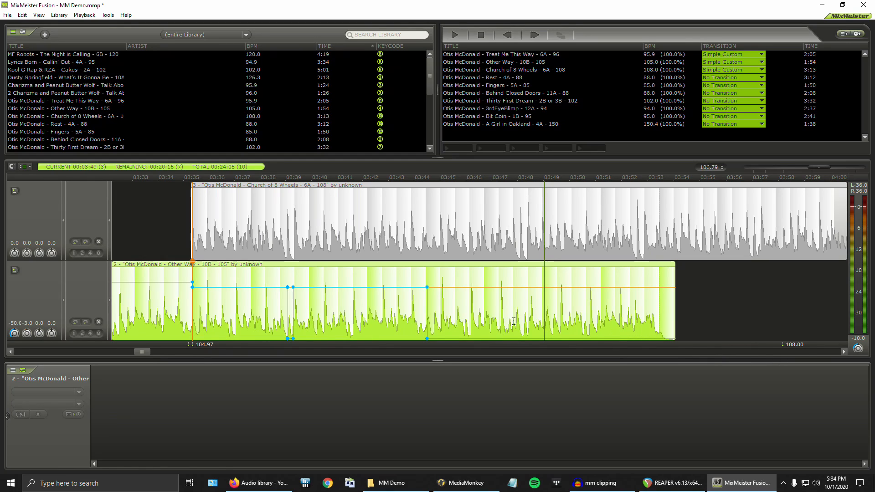
pyautogui.doubleClick(167, 313)
pyautogui.press('space')
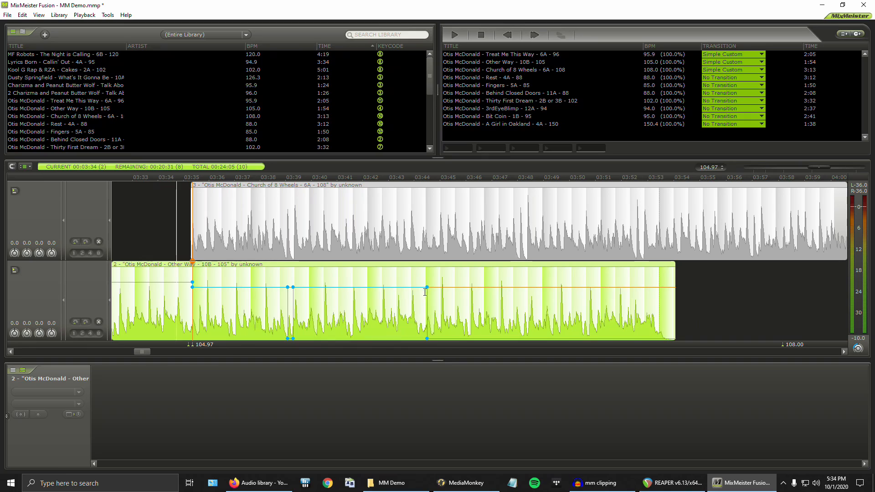
# Step: Add a tempo marker at the volume cut near 03:44 and set its tempo to 104.97
pyautogui.rightClick(427, 345)
pyautogui.click(436, 351)
pyautogui.rightClick(437, 346)
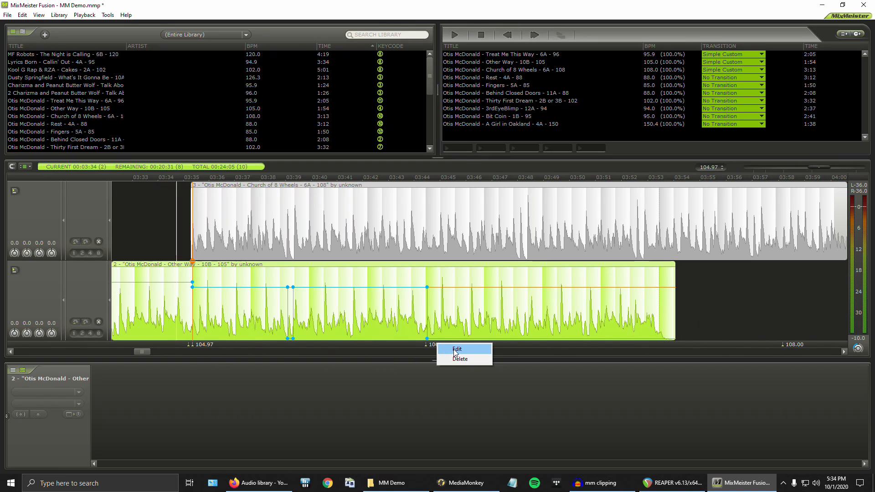
pyautogui.click(463, 353)
pyautogui.write('104.97')
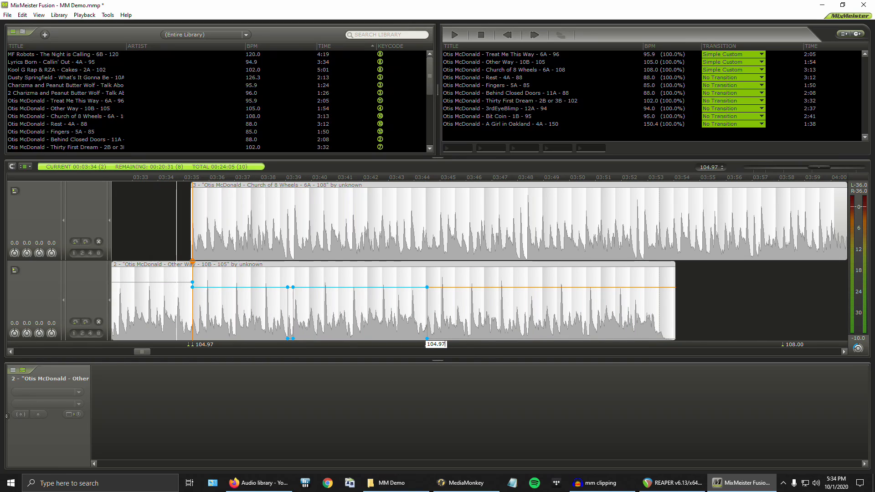
pyautogui.press('Return')
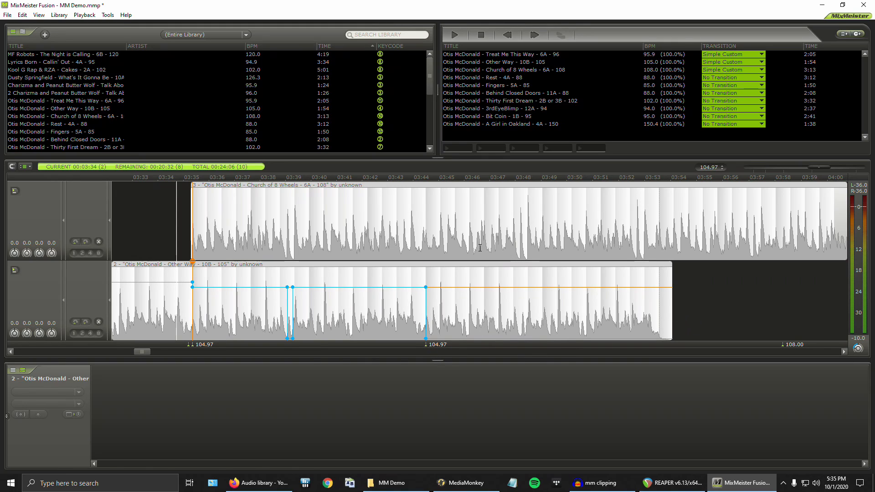
# Step: Play the mix from about 03:44 to check the gradual tempo rise towards the 108.00 marker
pyautogui.doubleClick(434, 225)
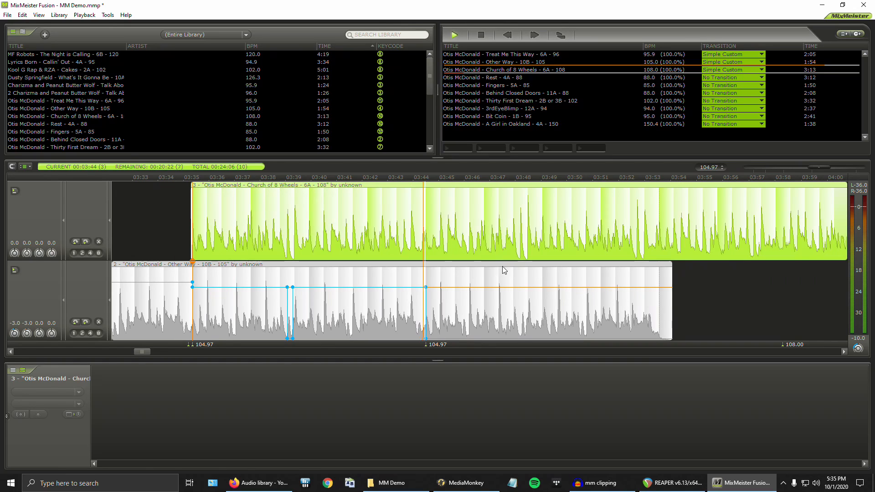
pyautogui.click(843, 351)
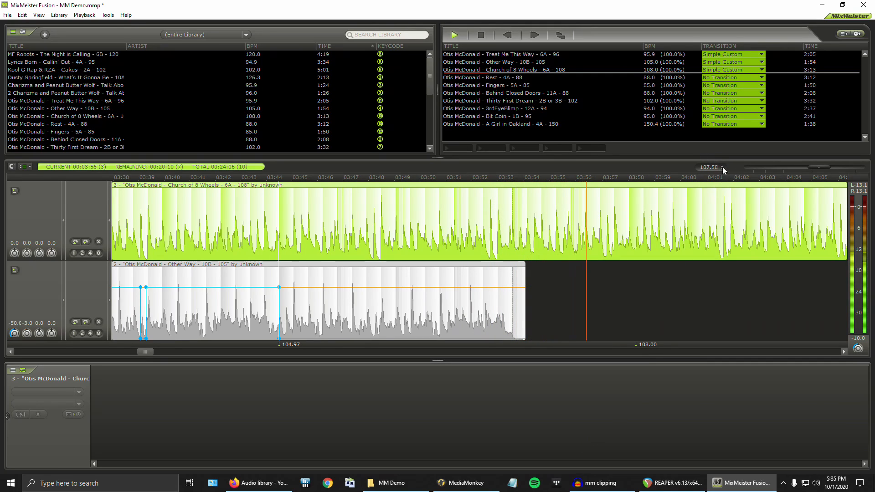
pyautogui.press('space')
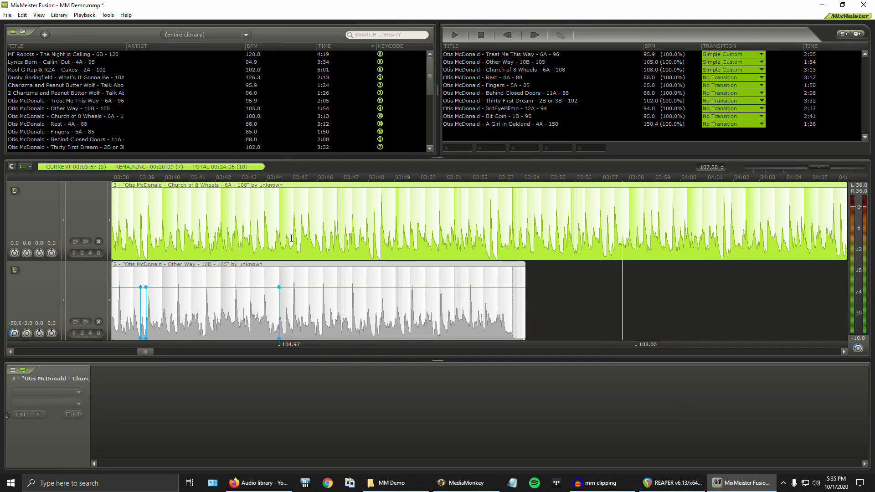
# Step: Add a tempo marker at about 03:47 and set its tempo to 104.97
pyautogui.rightClick(376, 343)
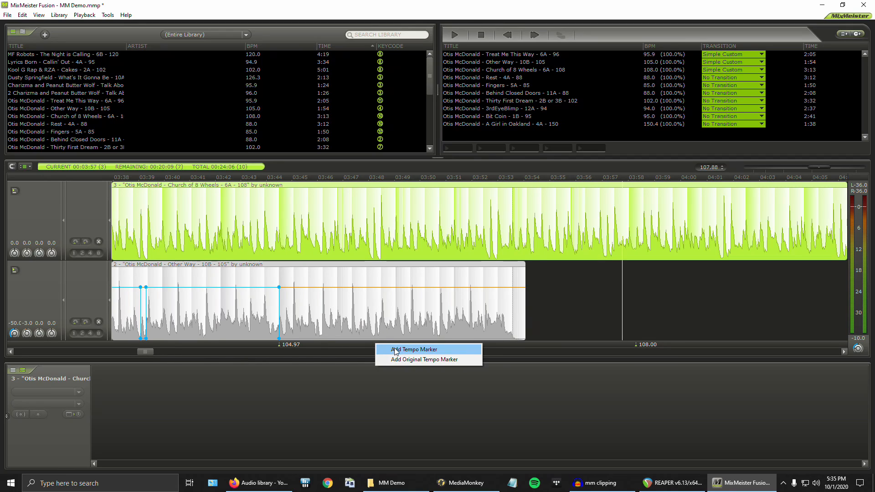
pyautogui.doubleClick(288, 344)
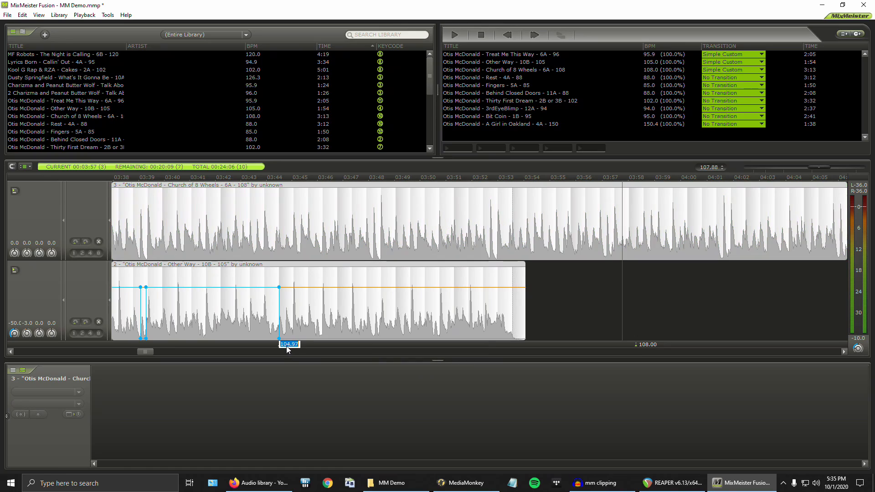
pyautogui.click(349, 344)
pyautogui.rightClick(351, 345)
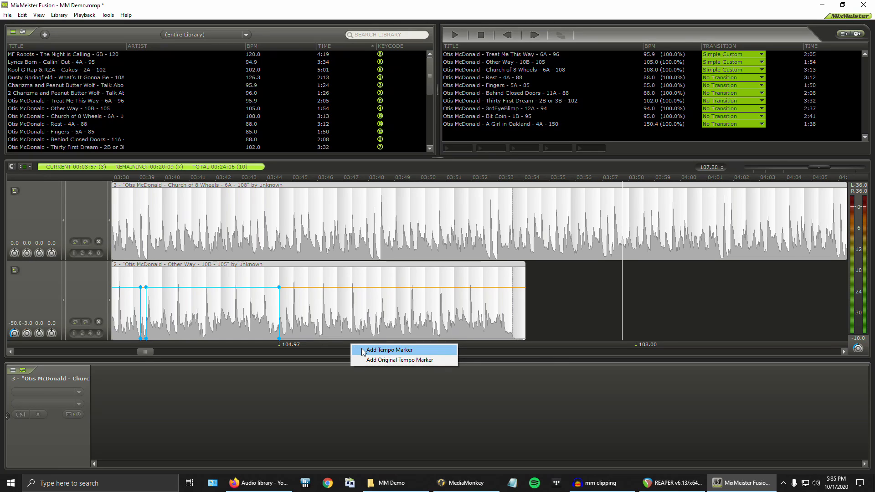
pyautogui.click(362, 348)
pyautogui.rightClick(362, 345)
pyautogui.click(406, 352)
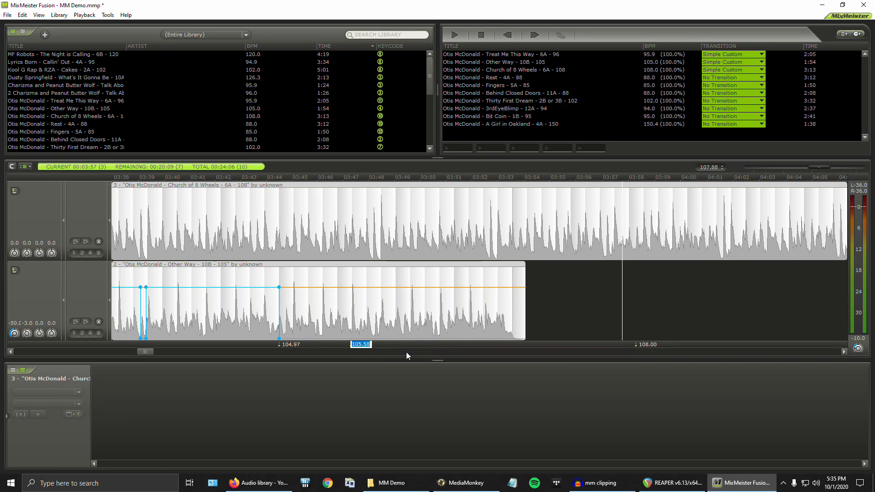
pyautogui.write('104.97')
pyautogui.press('Return')
# Step: Add another tempo marker on the next beat just after the 03:47 marker and set its tempo to 105.97
pyautogui.scroll(5, 369, 344)
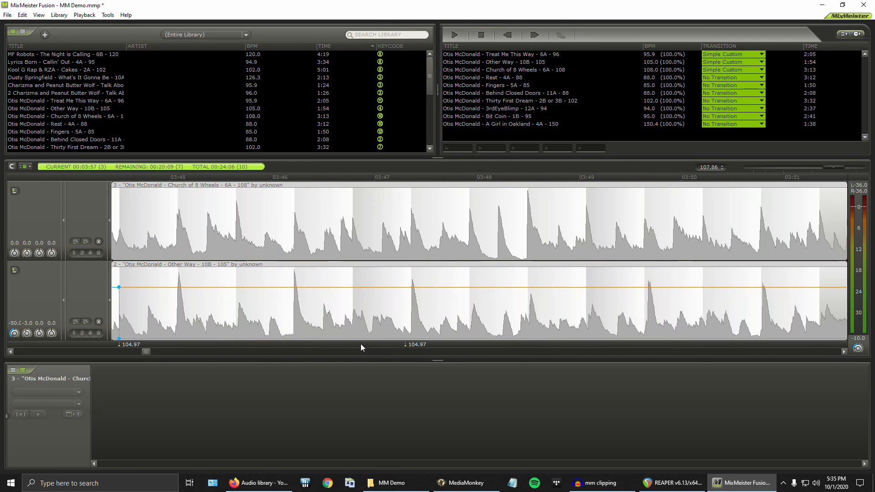
pyautogui.scroll(-2, 666, 346)
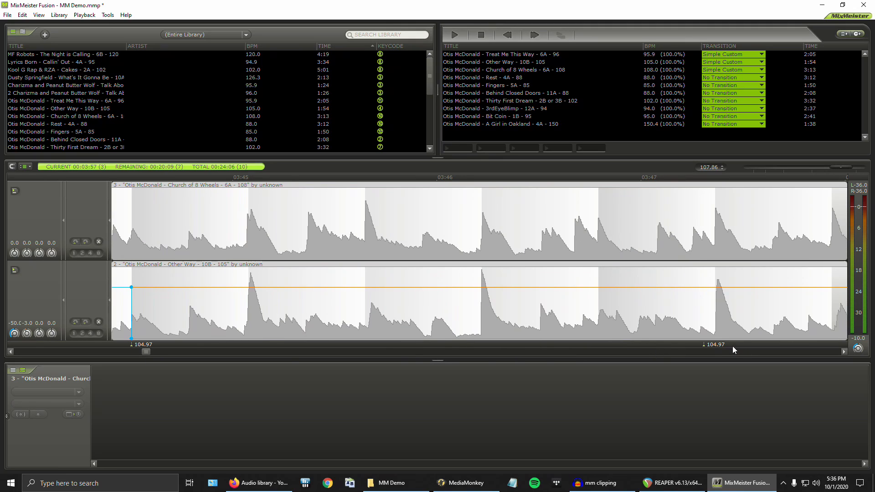
pyautogui.scroll(3, 721, 345)
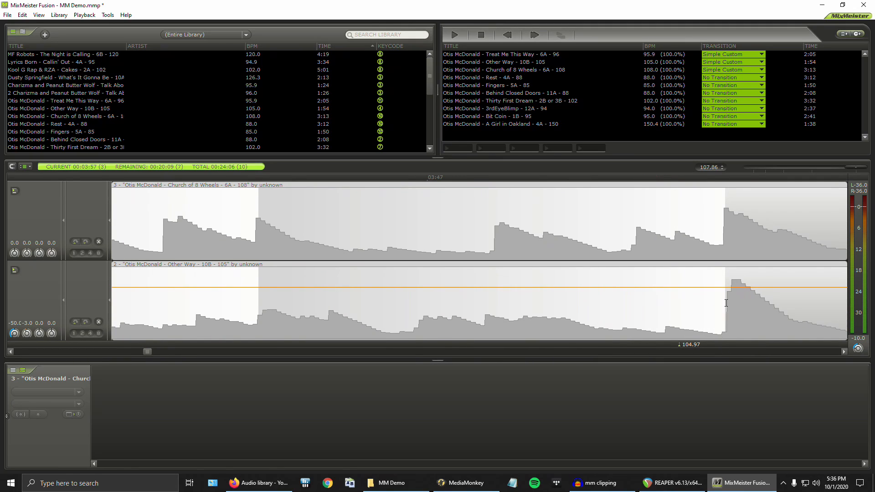
pyautogui.rightClick(724, 345)
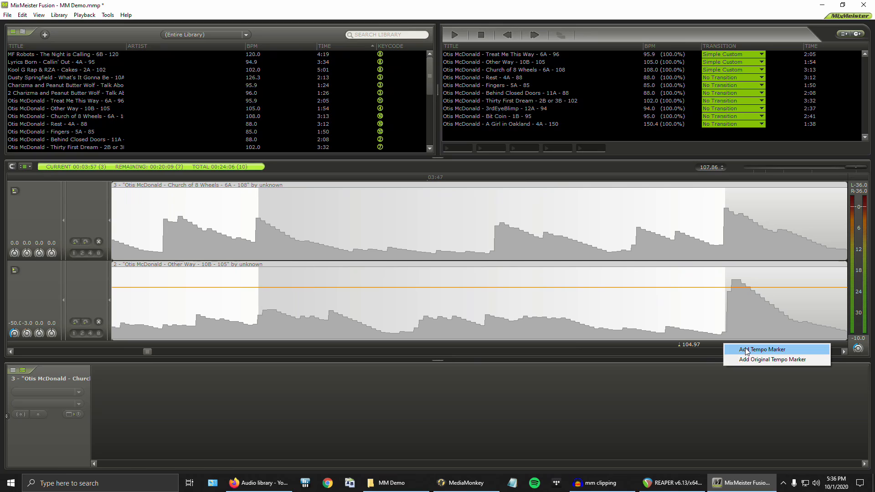
pyautogui.click(753, 348)
pyautogui.rightClick(736, 344)
pyautogui.click(757, 350)
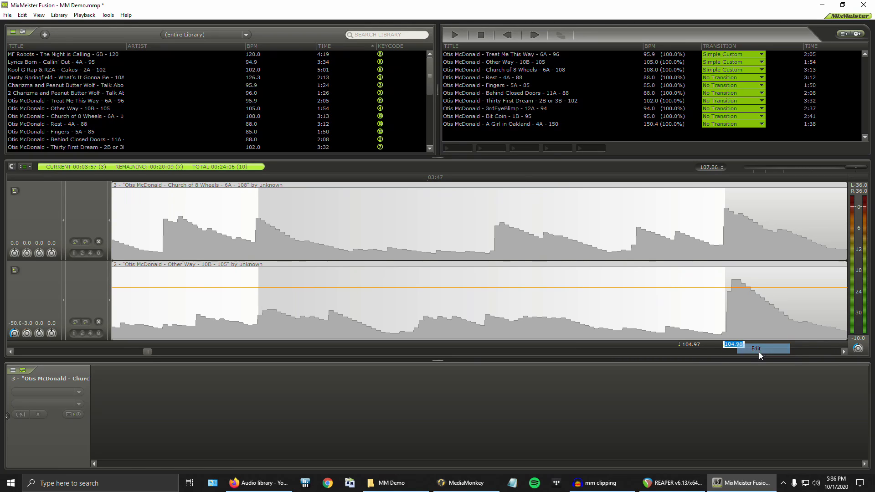
pyautogui.write('10')
pyautogui.scroll(-4, 788, 355)
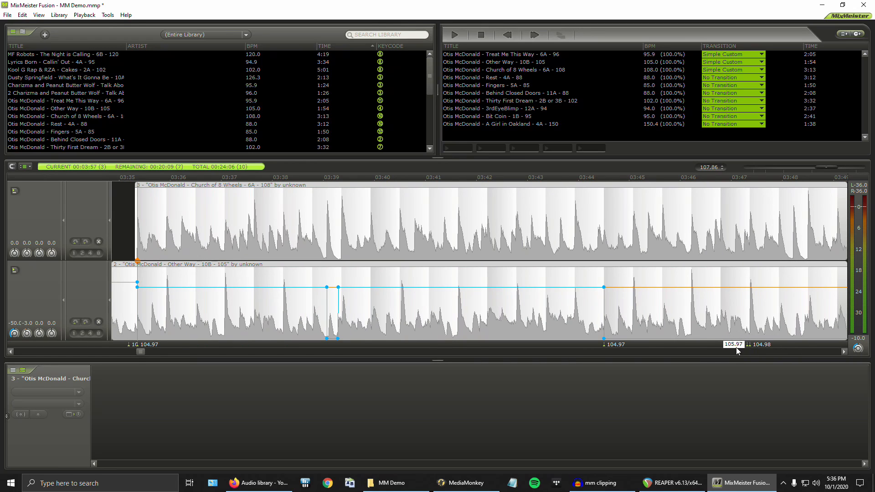
pyautogui.scroll(2, 770, 330)
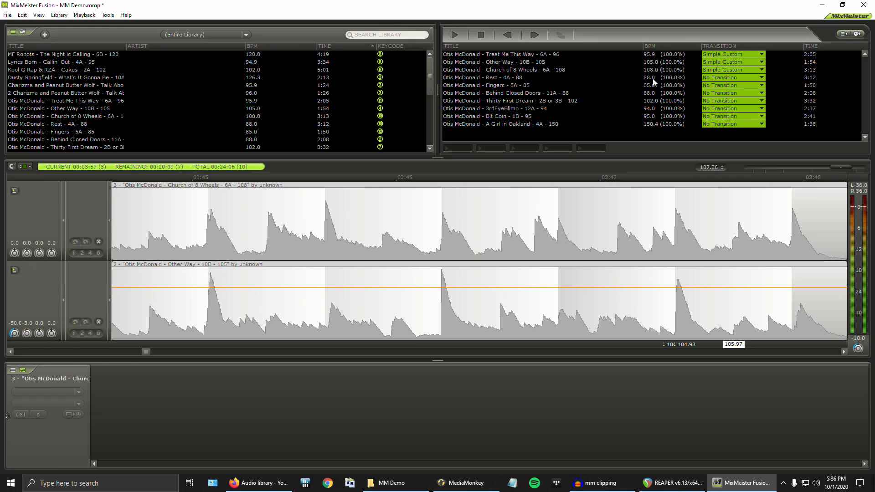
pyautogui.scroll(2, 699, 348)
pyautogui.scroll(-2, 701, 348)
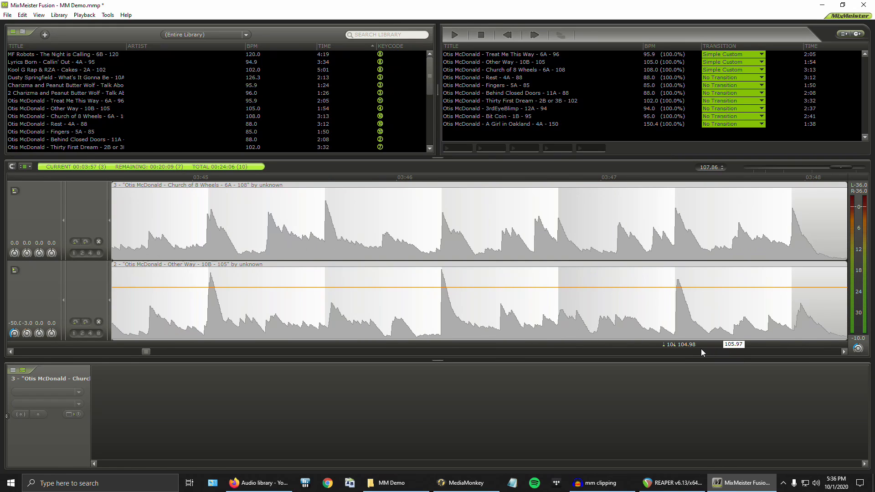
pyautogui.scroll(2, 683, 350)
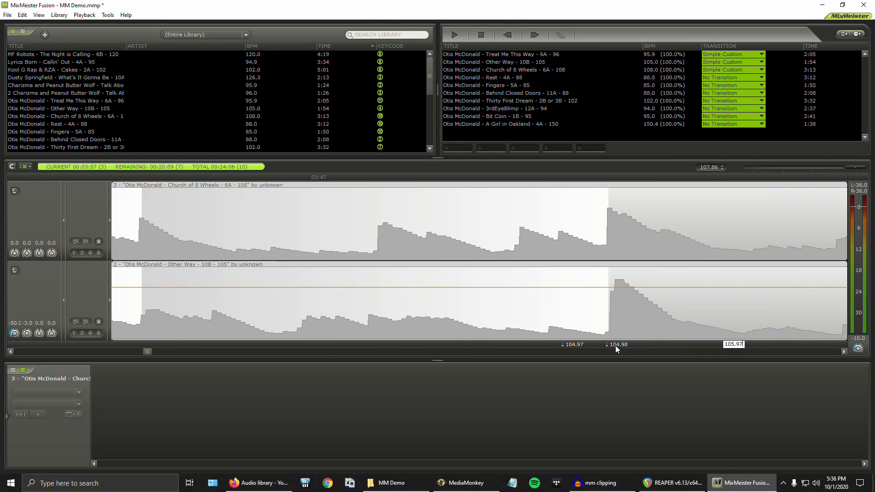
pyautogui.press('Return')
# Step: Delete the two extra tempo markers near 03:47
pyautogui.rightClick(617, 344)
pyautogui.click(637, 361)
pyautogui.rightClick(572, 344)
pyautogui.click(588, 360)
# Step: Solo the lower track at the overlap of "Church of 8 Wheels" and "Rest" and play "Rest" from its start
pyautogui.scroll(-1, 605, 327)
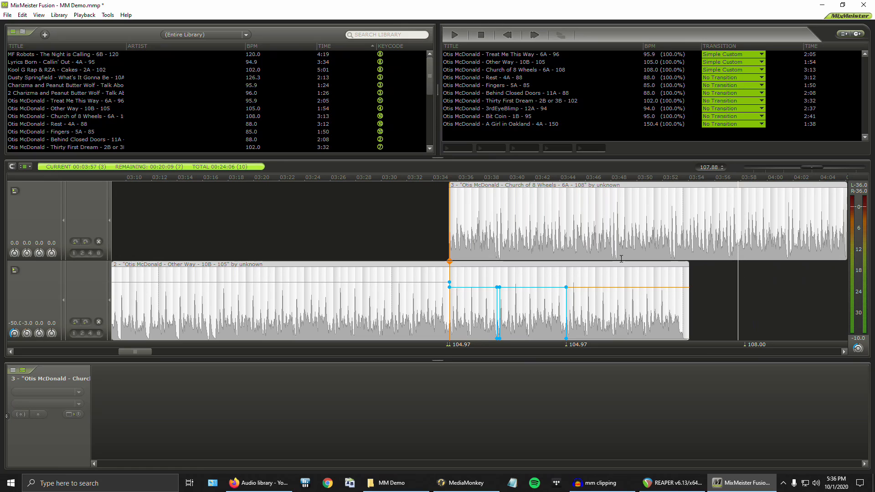
pyautogui.click(844, 352)
pyautogui.click(843, 352)
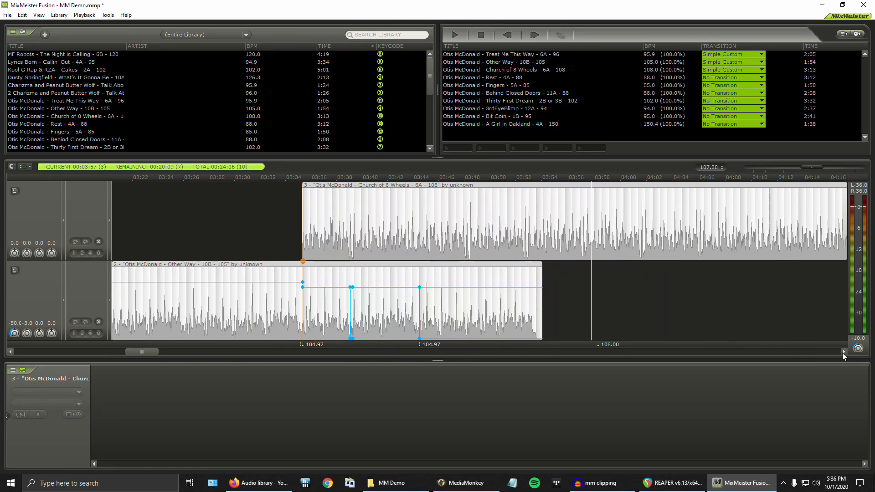
pyautogui.scroll(-1, 769, 281)
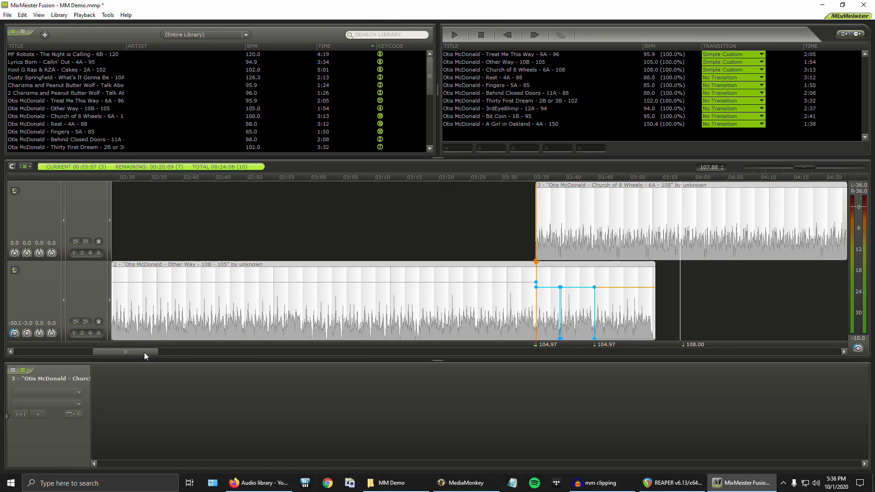
pyautogui.moveTo(144, 352); pyautogui.dragTo(165, 352)
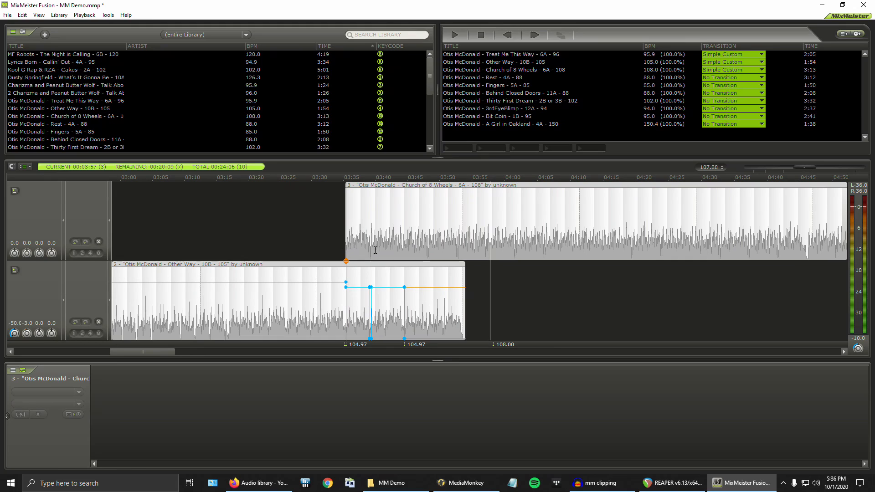
pyautogui.moveTo(172, 353); pyautogui.dragTo(274, 348)
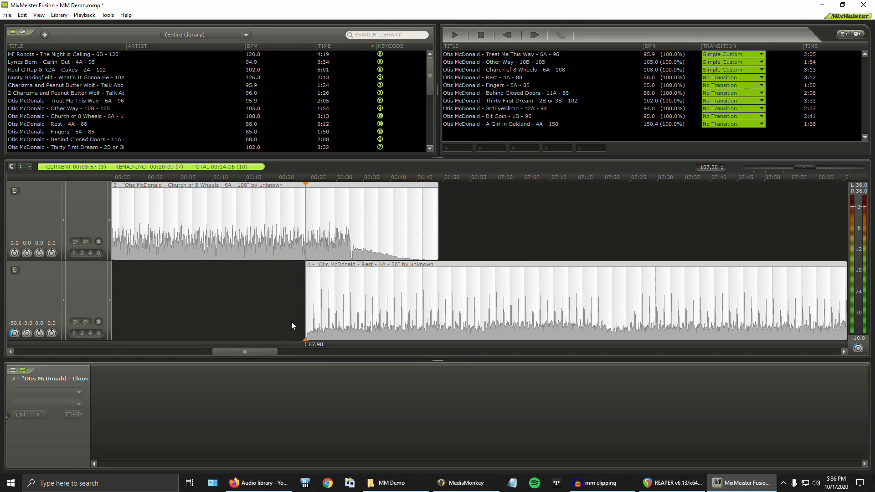
pyautogui.click(15, 269)
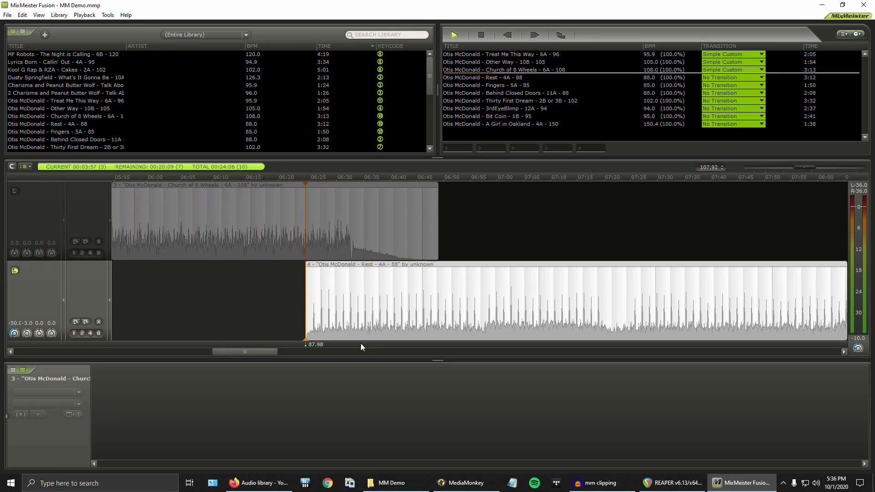
pyautogui.click(307, 312)
pyautogui.press('space')
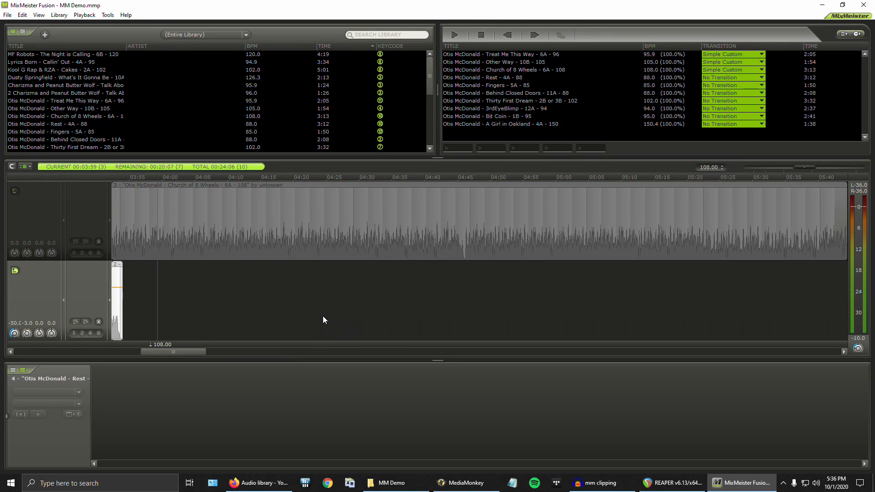
pyautogui.scroll(-5, 283, 319)
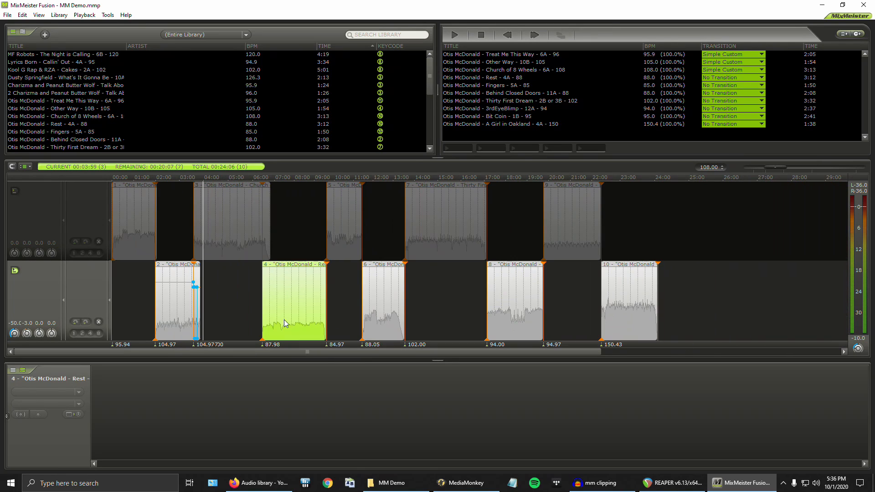
pyautogui.click(488, 78)
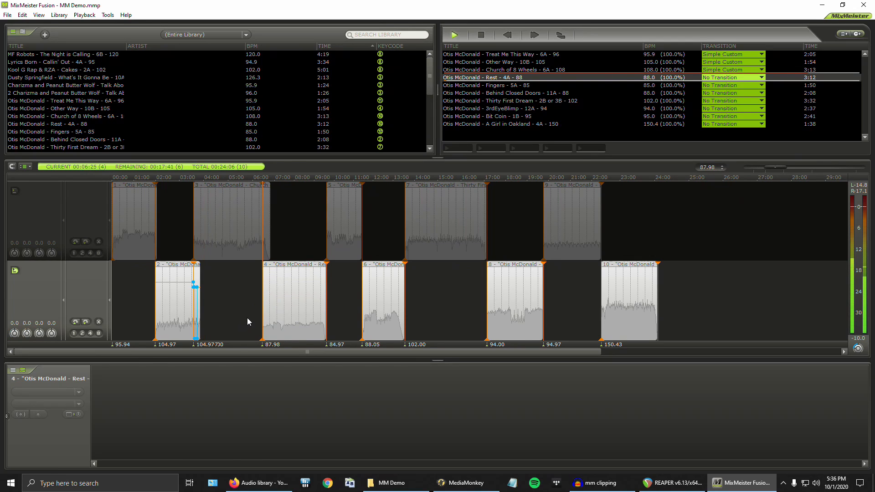
# Step: Audition "Rest" from about 06:44 and from a point further in, and stop playback
pyautogui.scroll(5, 246, 318)
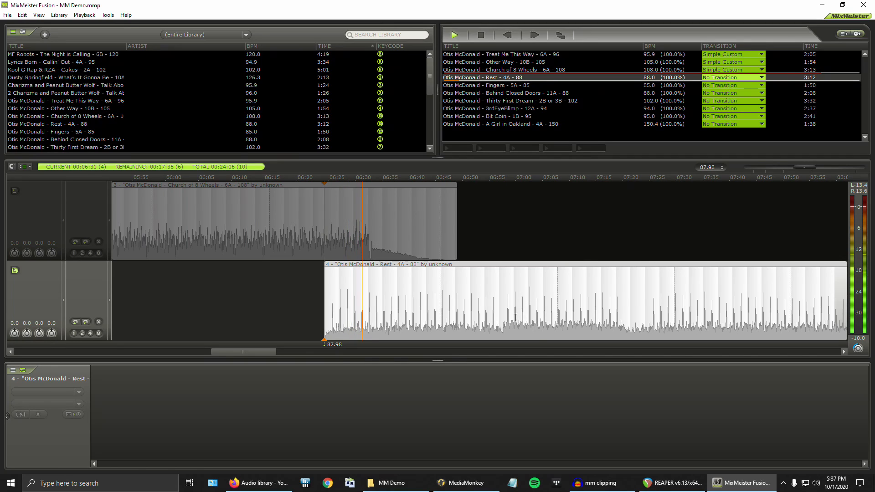
pyautogui.click(432, 324)
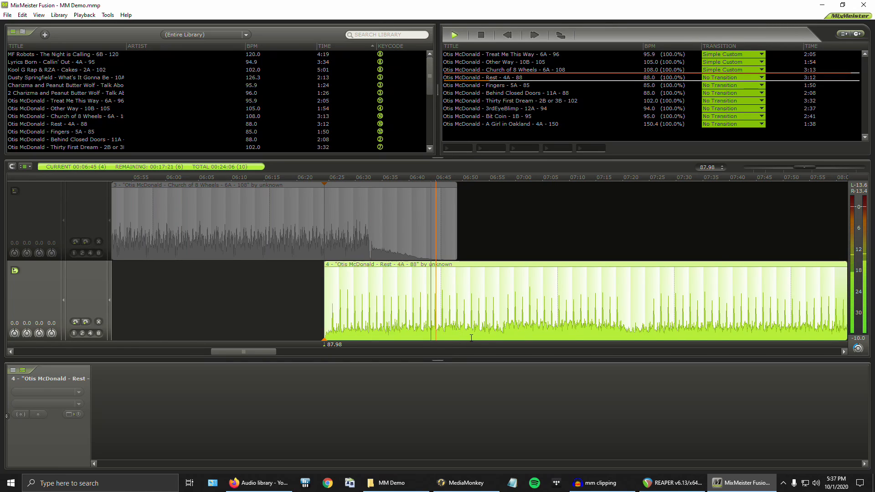
pyautogui.click(552, 333)
pyautogui.press('space')
pyautogui.press('space')
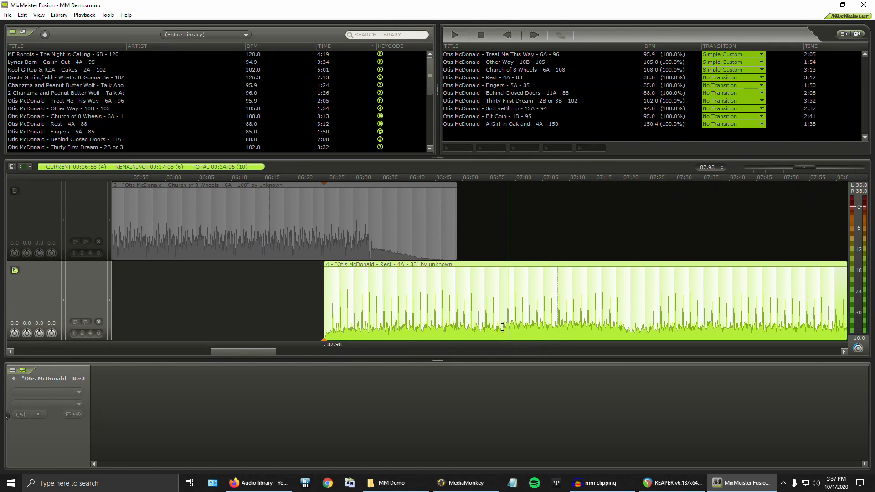
pyautogui.press('space')
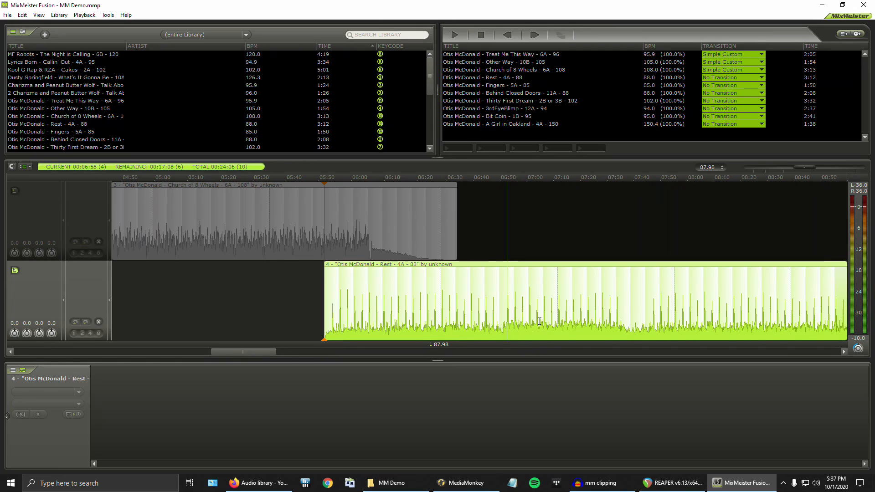
# Step: Briefly play "Fingers" from about 09:50 and turn off the lower track's solo
pyautogui.scroll(-1, 538, 319)
pyautogui.moveTo(273, 350); pyautogui.dragTo(374, 353)
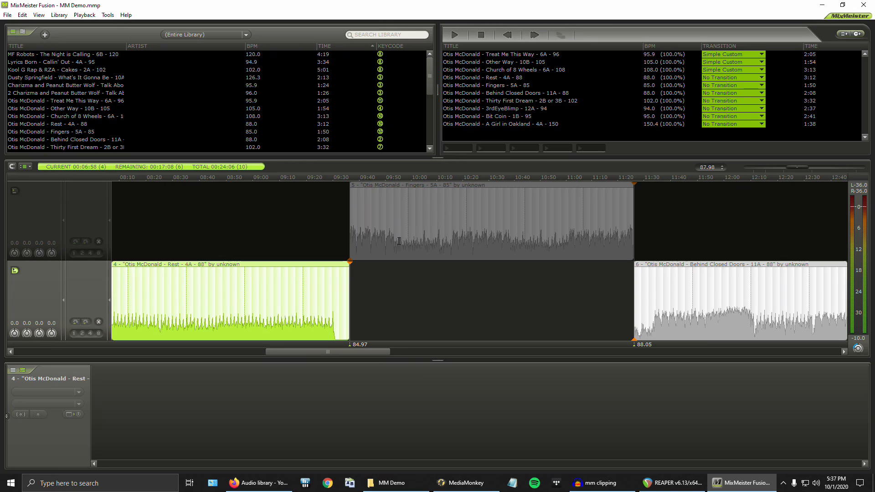
pyautogui.click(384, 241)
pyautogui.press('space')
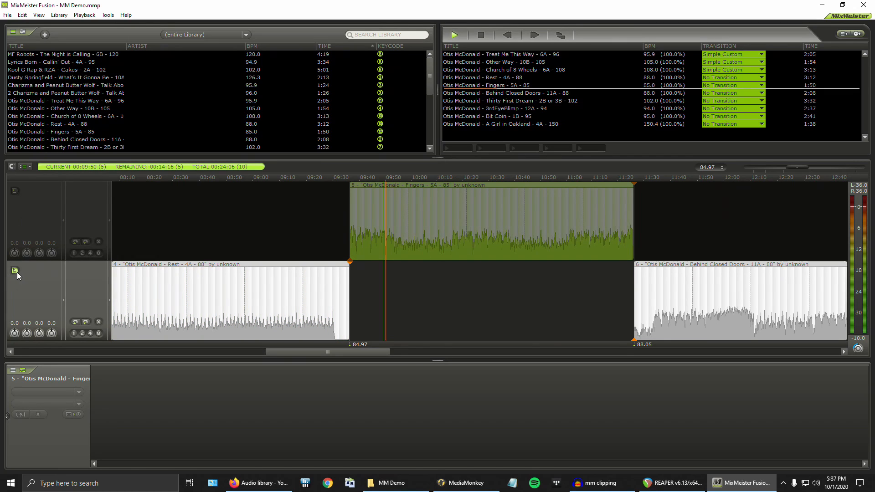
pyautogui.press('space')
pyautogui.scroll(2, 350, 240)
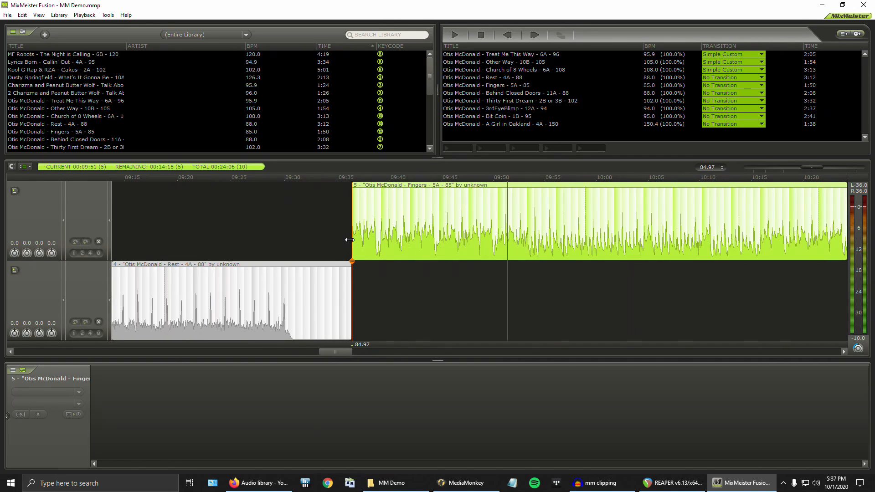
# Step: Play "Fingers" from its start and again from just before 09:50
pyautogui.doubleClick(497, 85)
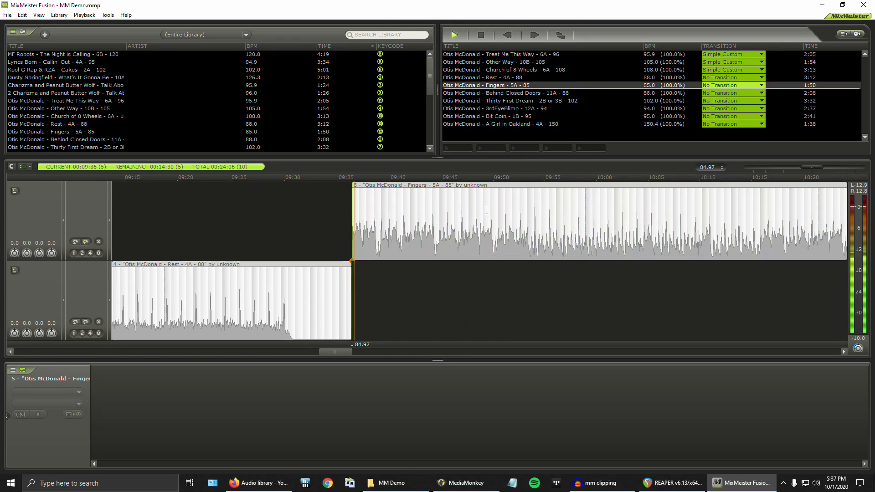
pyautogui.press('space')
pyautogui.click(490, 242)
pyautogui.press('space')
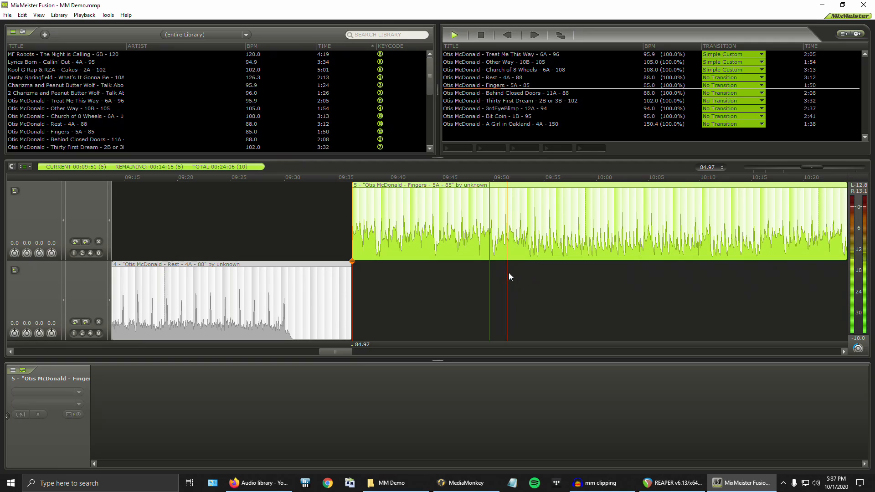
pyautogui.press('space')
# Step: Place the playback position on the beat at about 09:50 in "Fingers" and briefly play from there
pyautogui.click(495, 249)
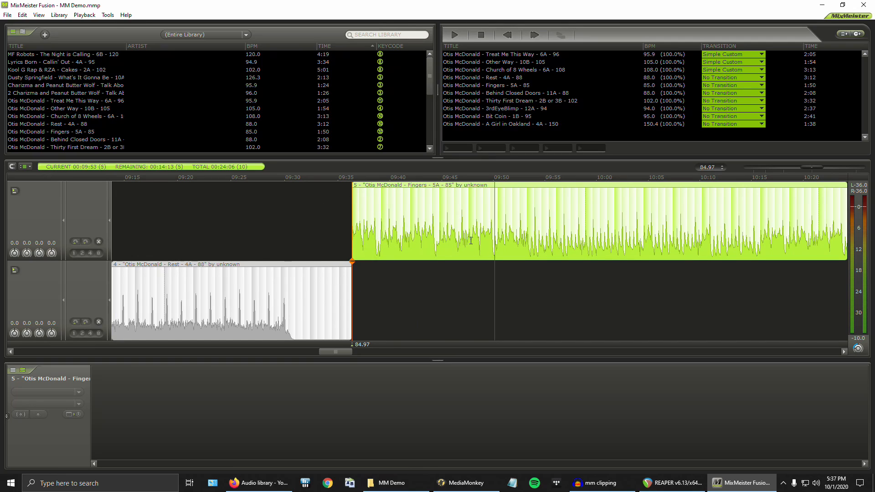
pyautogui.scroll(2, 505, 248)
pyautogui.scroll(-3, 350, 282)
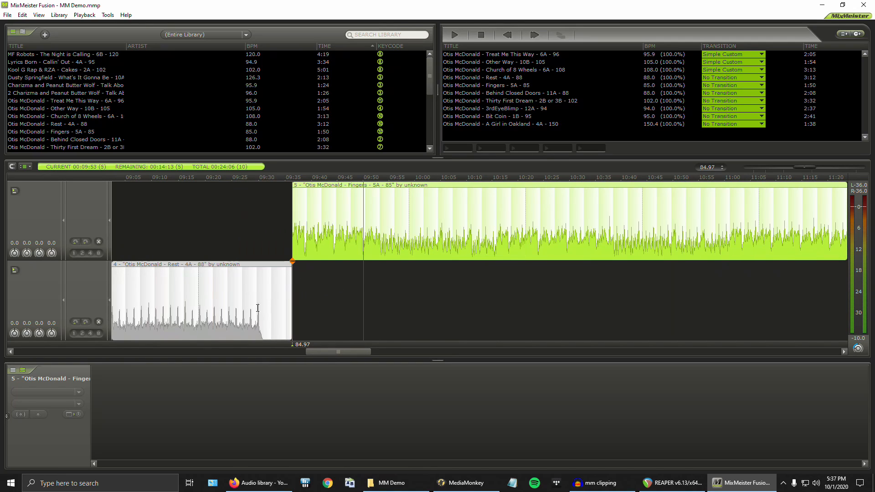
pyautogui.press('space')
pyautogui.scroll(2, 371, 251)
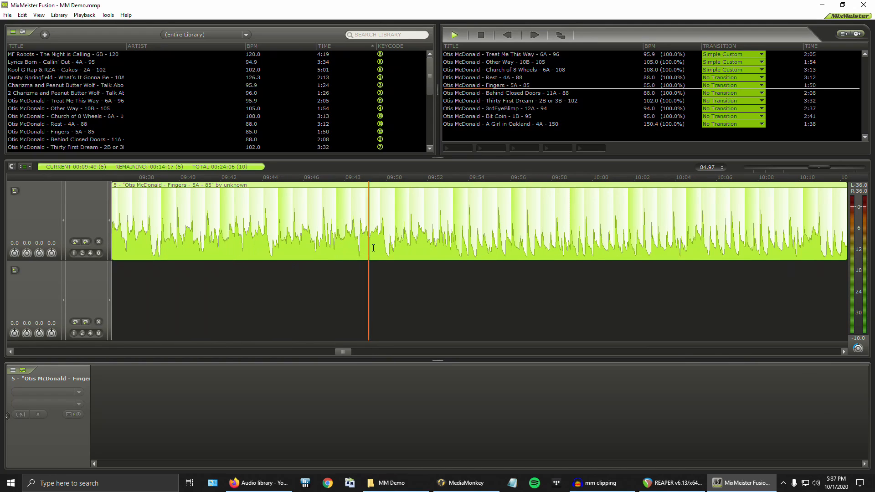
pyautogui.scroll(-2, 439, 281)
pyautogui.press('space')
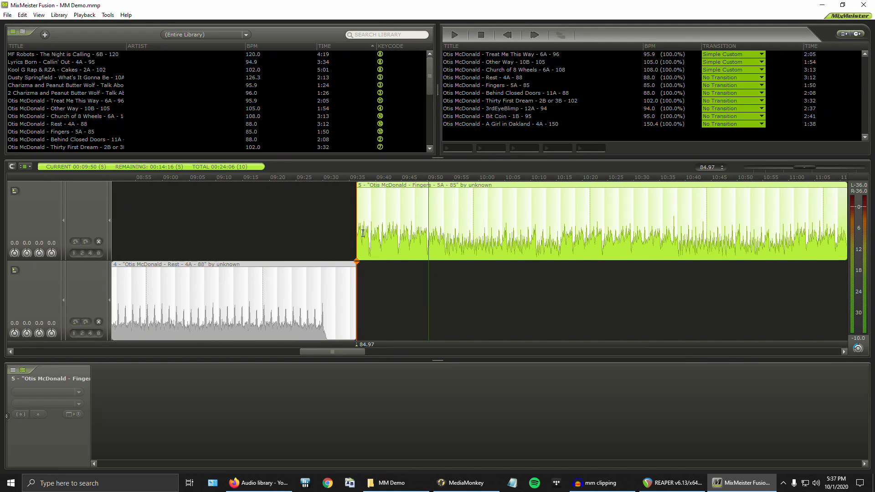
# Step: Play "Fingers" from its start, select the passage from about 09:46 to 09:52, and align the selection's end with the beat
pyautogui.press('space')
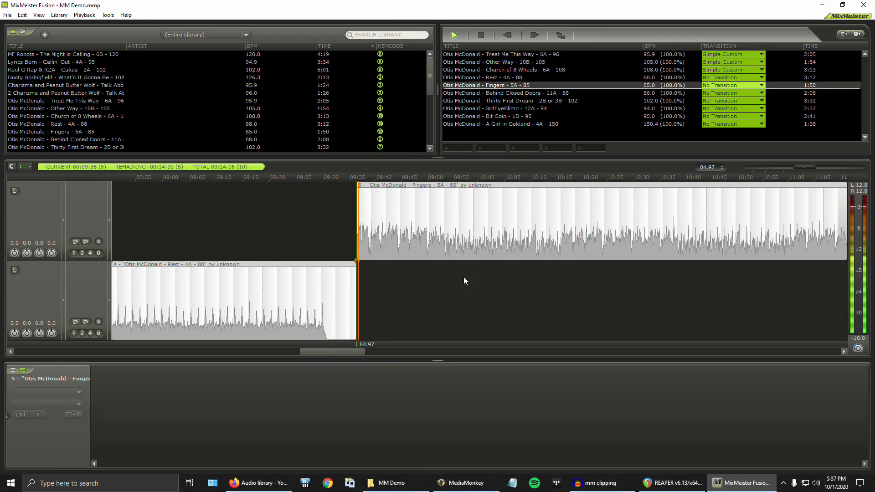
pyautogui.scroll(2, 396, 280)
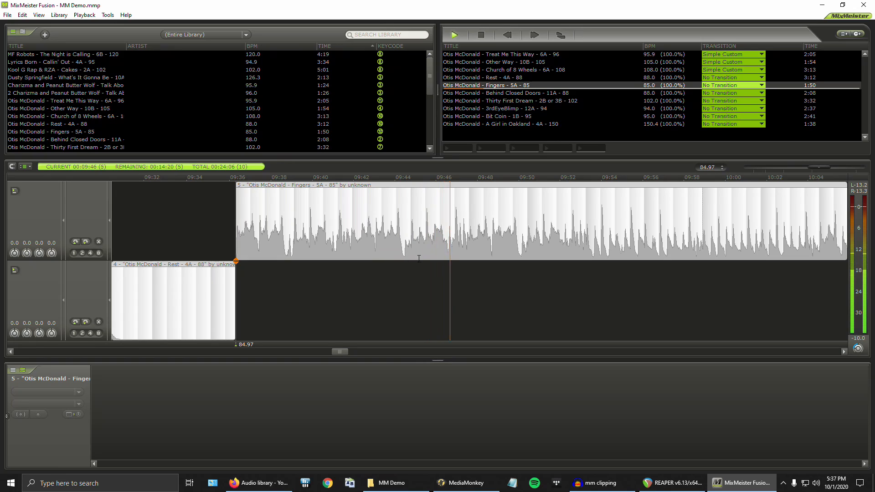
pyautogui.moveTo(449, 250); pyautogui.dragTo(565, 253)
pyautogui.press('space')
pyautogui.scroll(4, 561, 240)
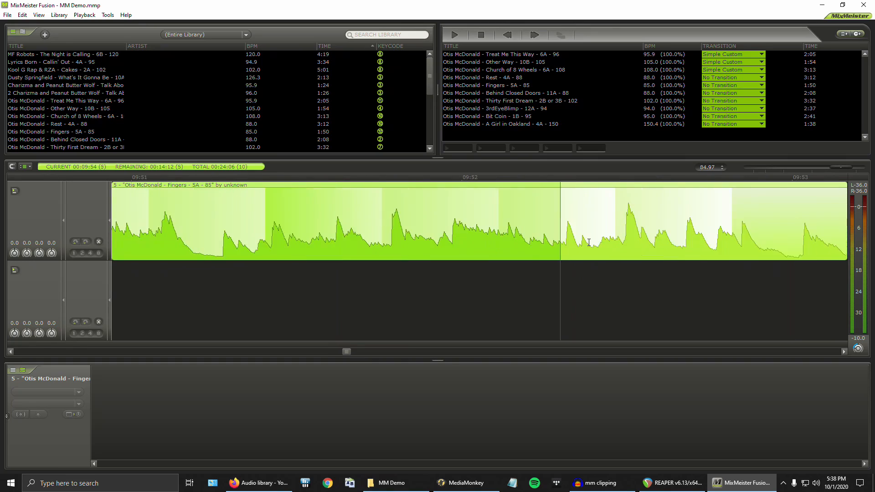
pyautogui.scroll(2, 589, 242)
pyautogui.moveTo(478, 247); pyautogui.dragTo(502, 257)
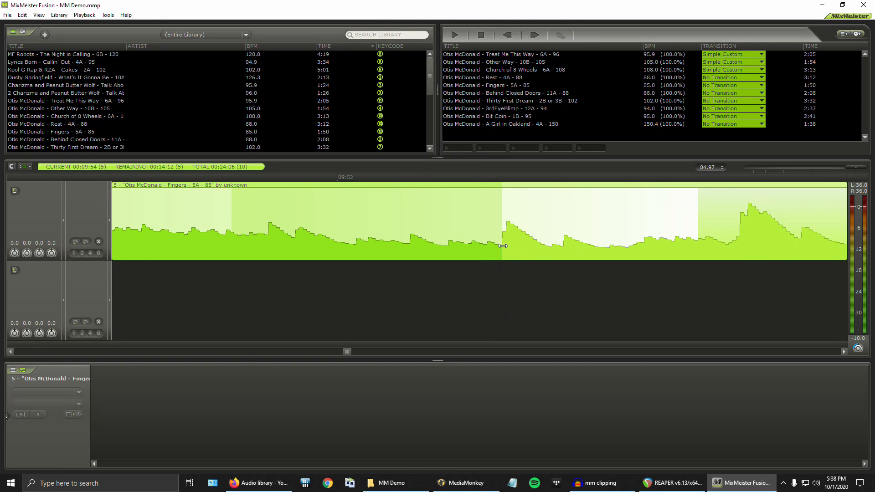
# Step: Align the start of the selection in "Fingers" with the beat just before 09:47
pyautogui.scroll(-5, 503, 245)
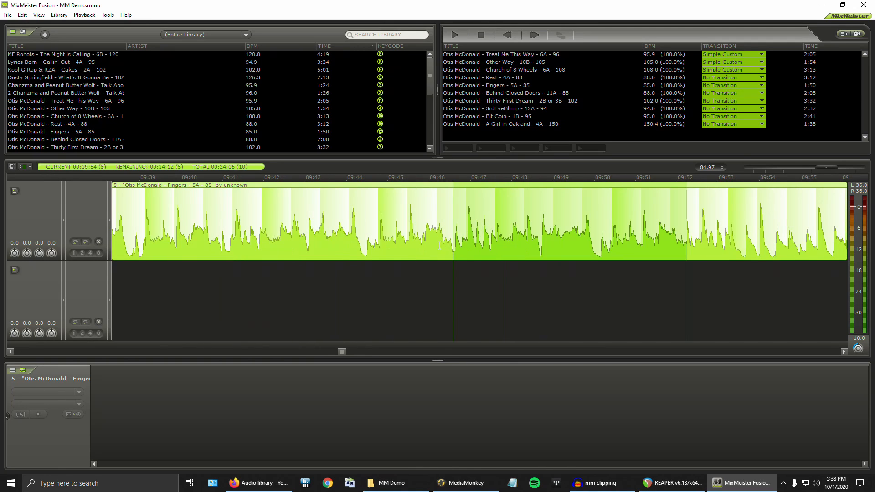
pyautogui.scroll(6, 441, 245)
pyautogui.moveTo(422, 249); pyautogui.dragTo(458, 264)
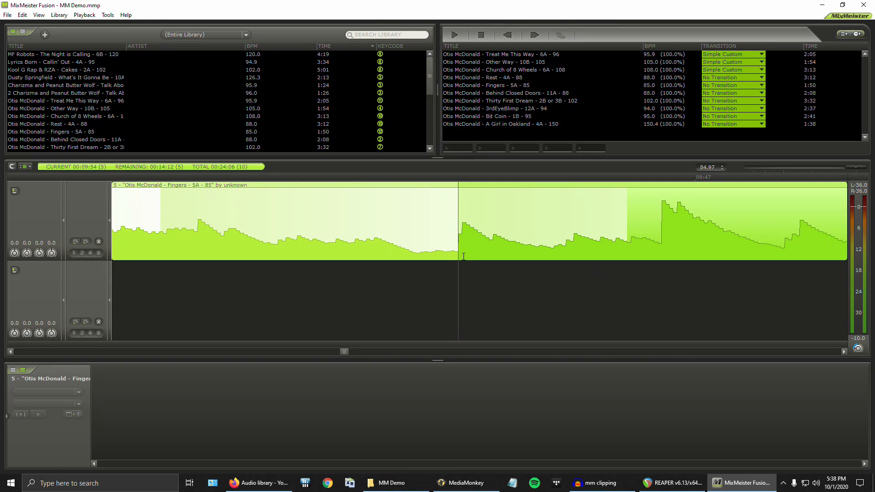
# Step: Check the selection's start edge against the waveform and delete the selected passage from "Fingers"
pyautogui.scroll(-5, 465, 247)
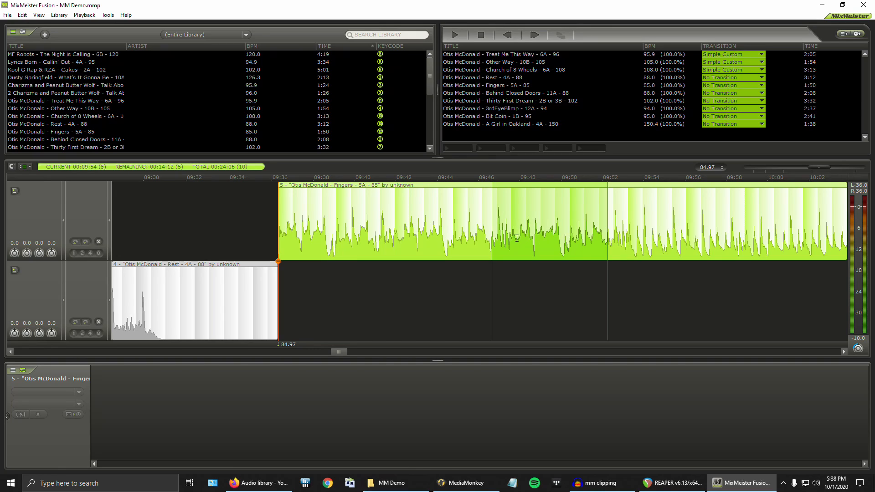
pyautogui.scroll(5, 500, 243)
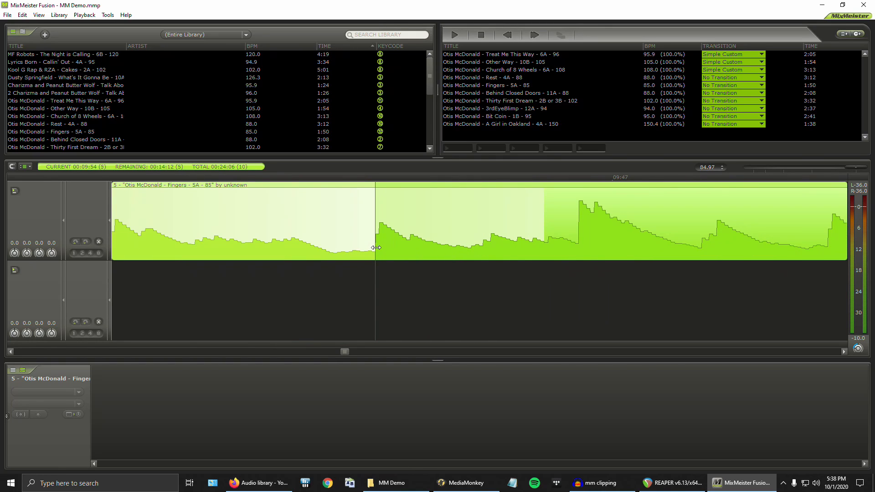
pyautogui.scroll(-2, 494, 240)
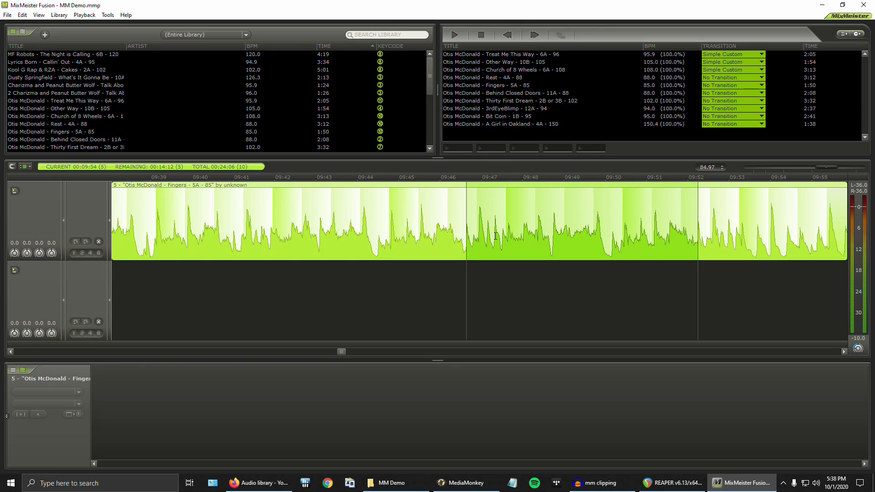
pyautogui.scroll(5, 472, 243)
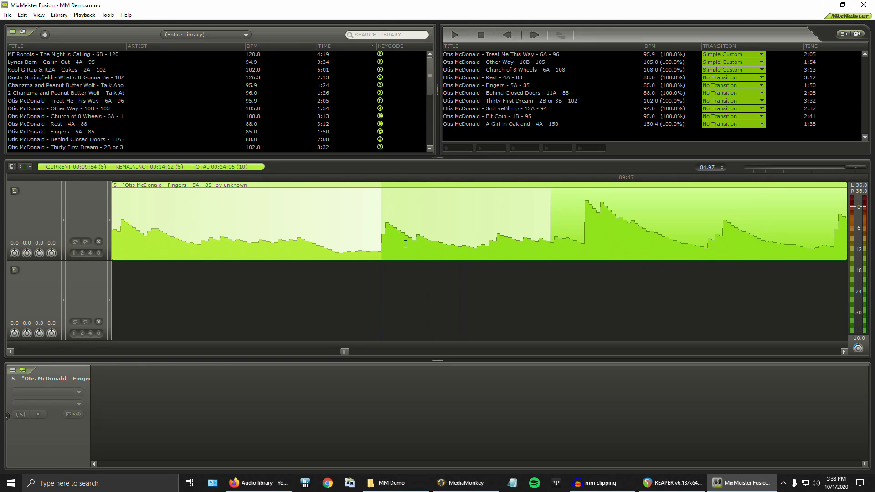
pyautogui.scroll(-5, 473, 240)
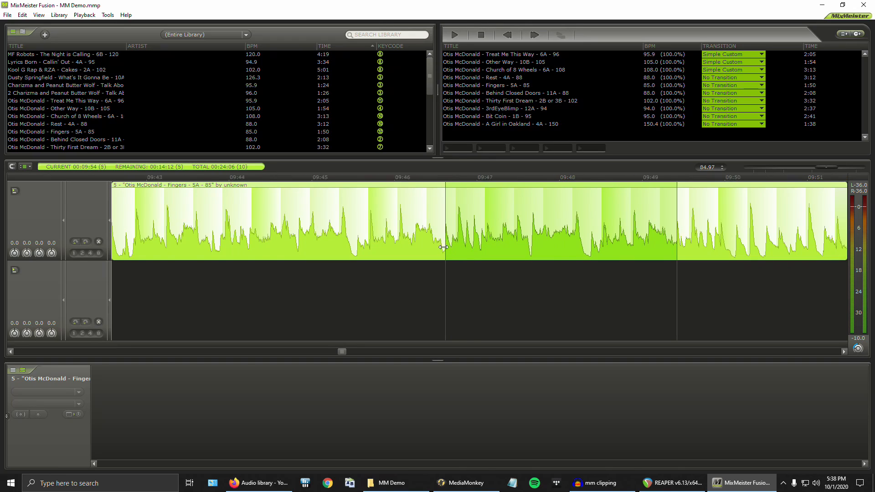
pyautogui.scroll(5, 444, 247)
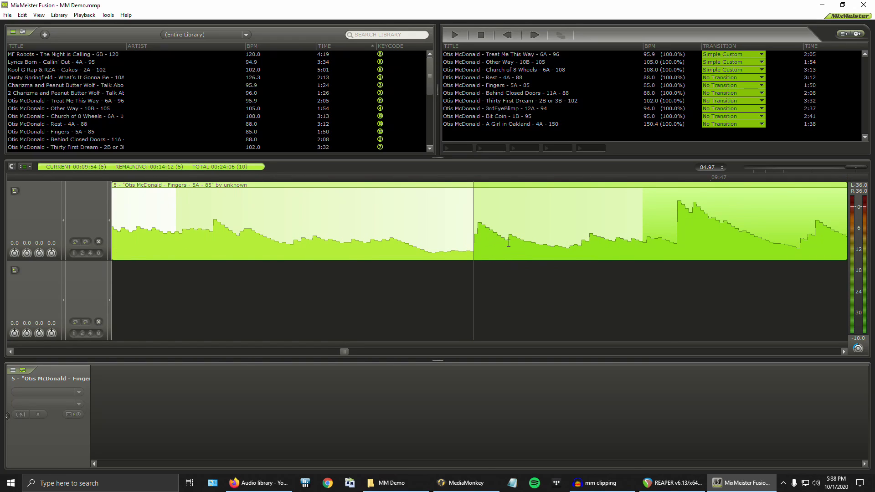
pyautogui.scroll(-5, 509, 243)
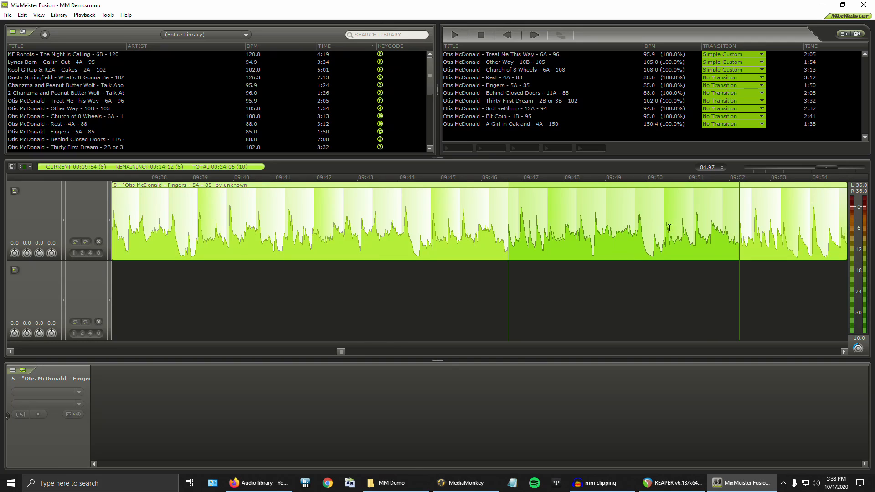
pyautogui.scroll(-2, 669, 228)
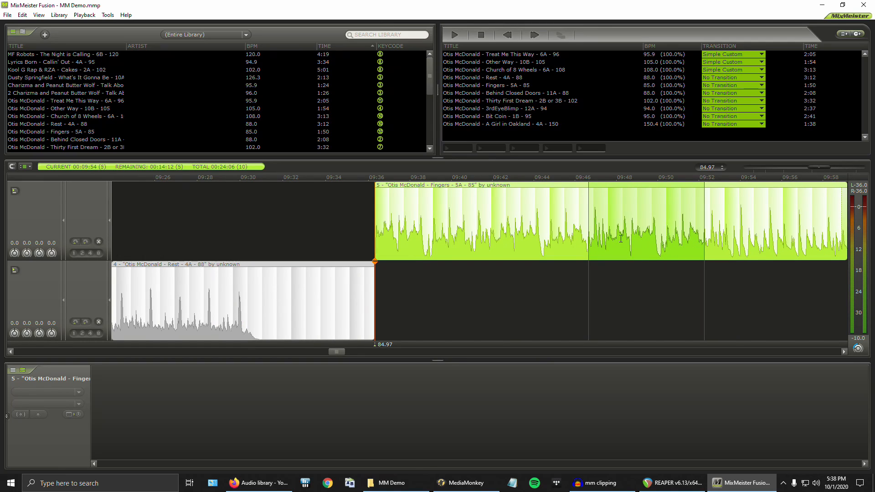
pyautogui.press('Delete')
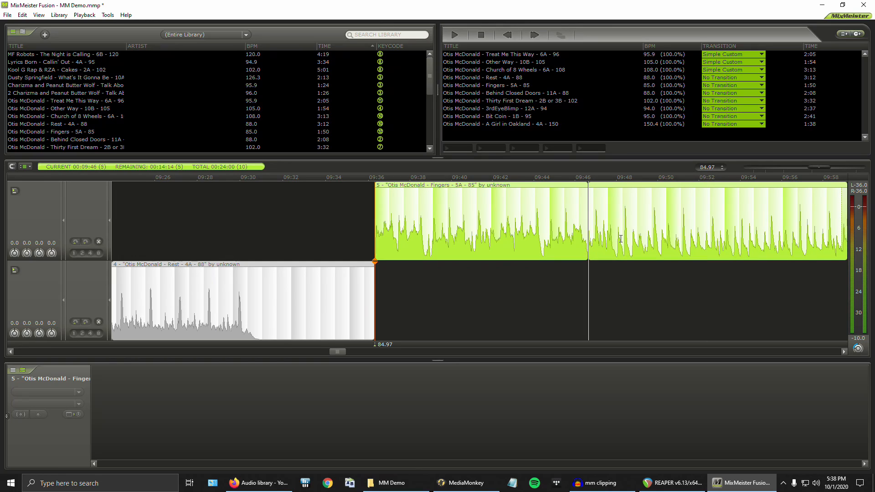
# Step: Play "Fingers" from about 09:44 across the cut, and briefly from about 09:39
pyautogui.click(552, 241)
pyautogui.press('space')
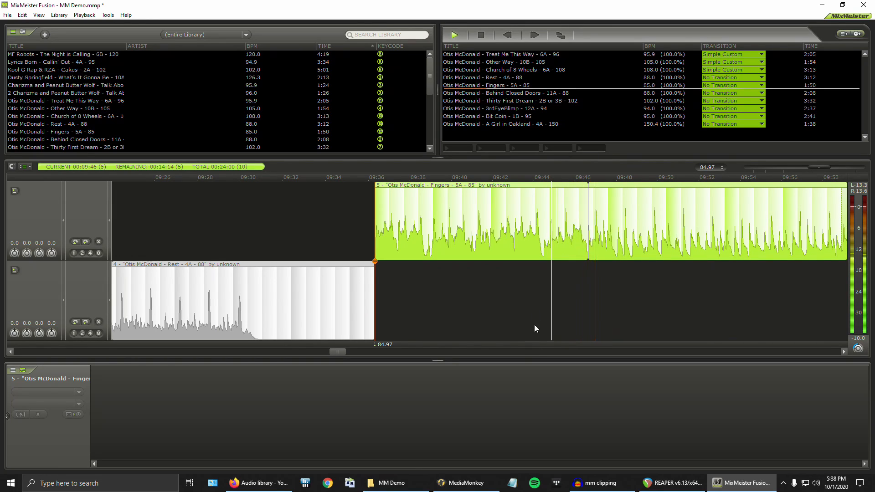
pyautogui.press('space')
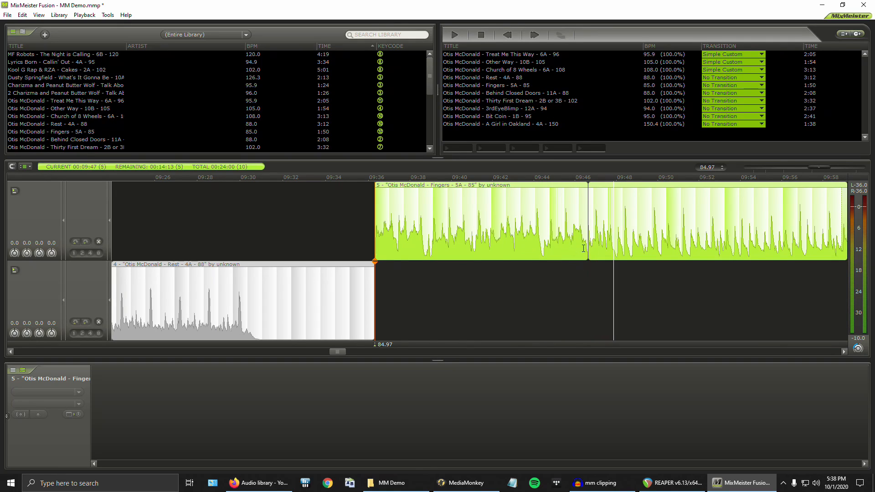
pyautogui.click(441, 230)
pyautogui.press('space')
pyautogui.press('space')
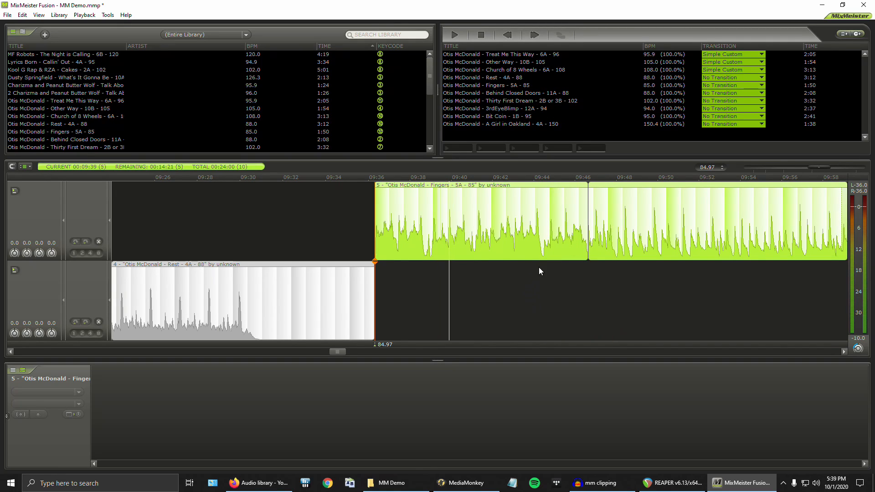
# Step: Play the splice in "Fingers" twice, starting just before the cut at about 09:46
pyautogui.click(582, 237)
pyautogui.press('space')
pyautogui.press('space')
pyautogui.scroll(-1, 599, 247)
pyautogui.scroll(3, 598, 247)
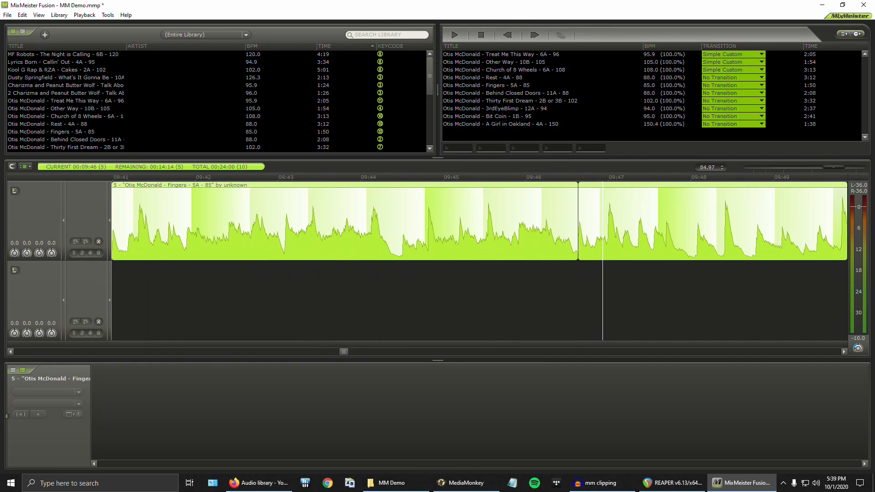
pyautogui.press('space')
pyautogui.press('space')
# Step: Play across the cut from just after 09:44 and undo the deletion in "Fingers"
pyautogui.click(376, 234)
pyautogui.press('space')
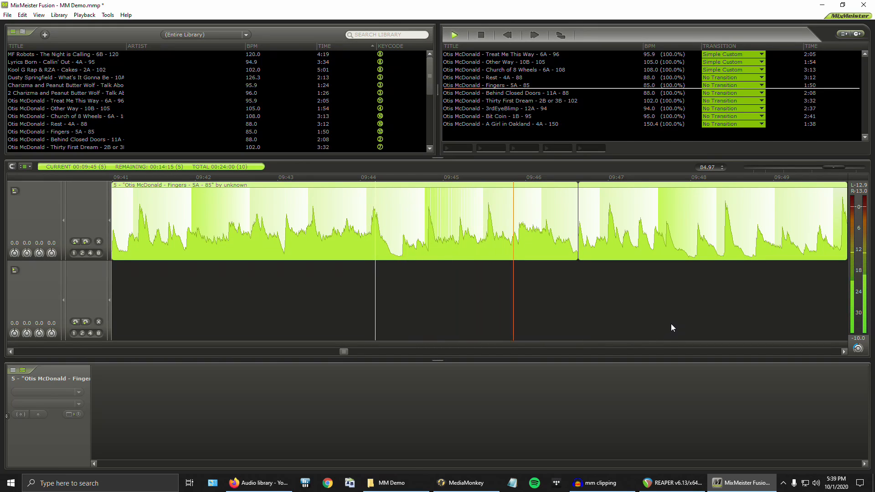
pyautogui.press('space')
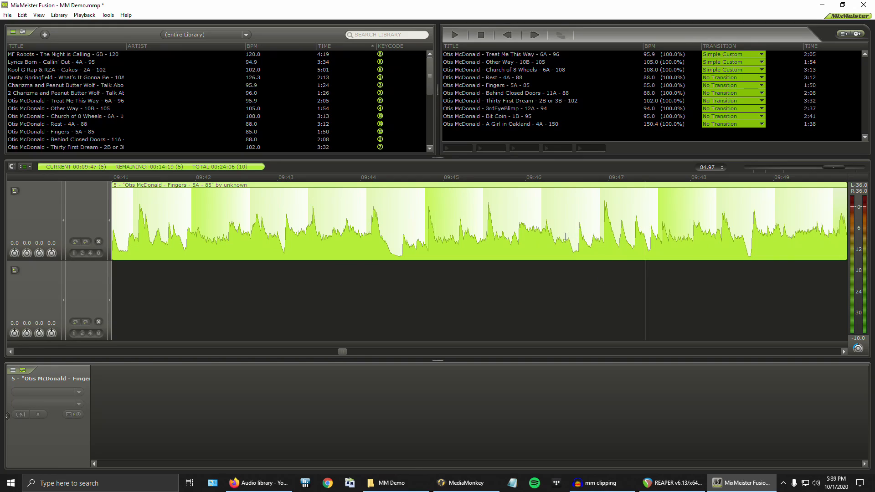
# Step: Play the restored passage of "Fingers" from about 09:47 to 09:54 to compare it with the edit
pyautogui.press('space')
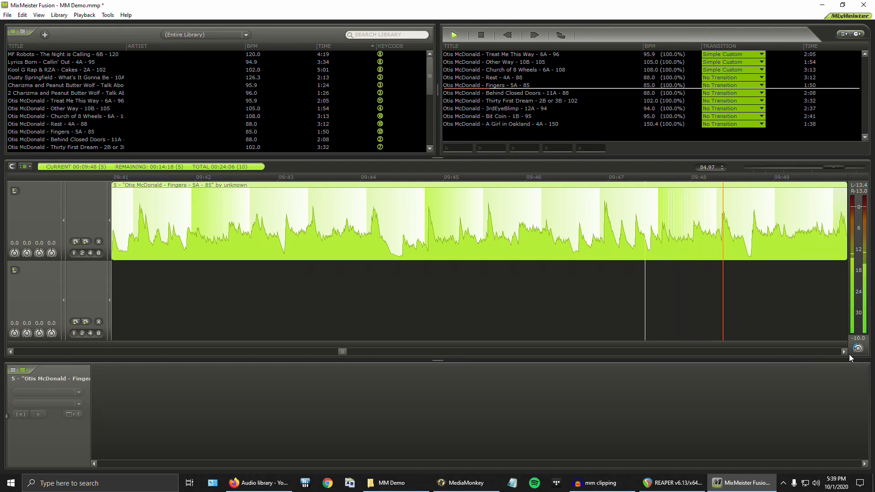
pyautogui.scroll(-3, 775, 277)
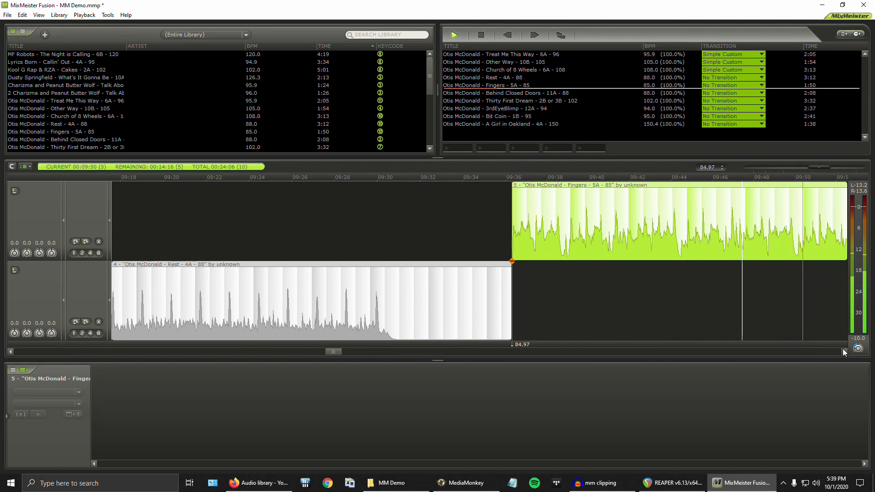
pyautogui.click(845, 351)
pyautogui.click(844, 351)
pyautogui.click(845, 351)
pyautogui.press('Left')
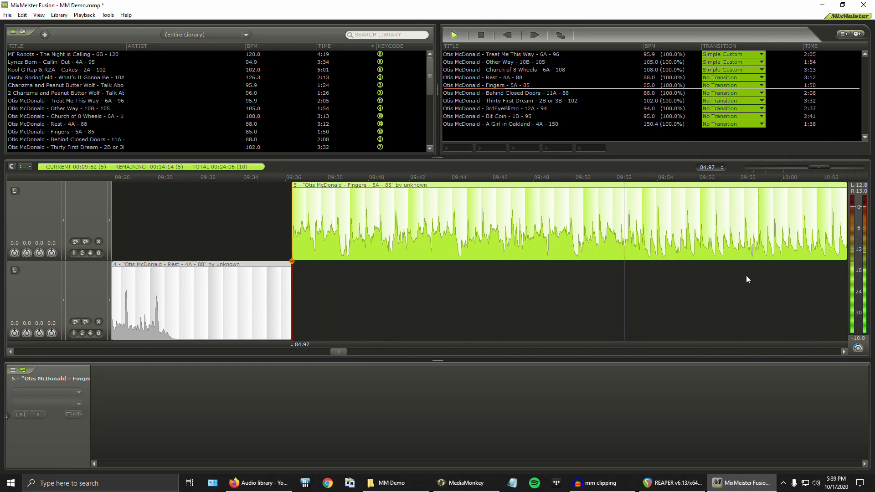
pyautogui.press('space')
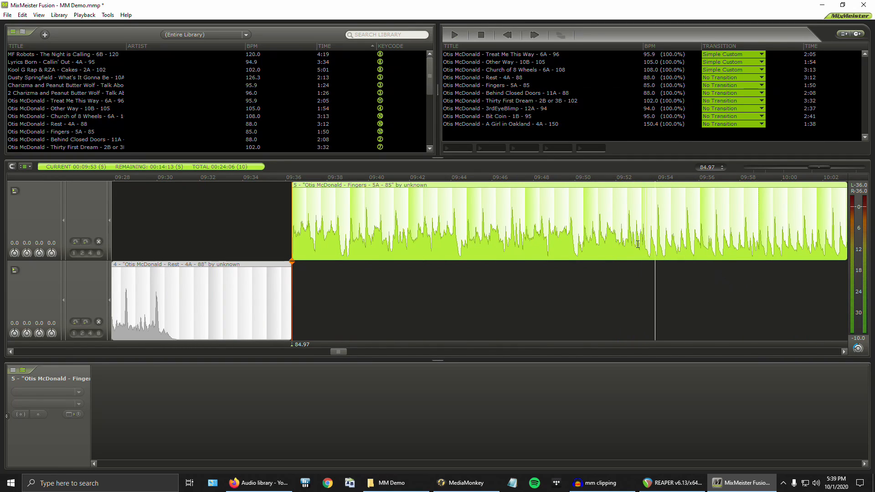
pyautogui.moveTo(638, 245); pyautogui.dragTo(660, 249)
pyautogui.press('space')
pyautogui.press('space')
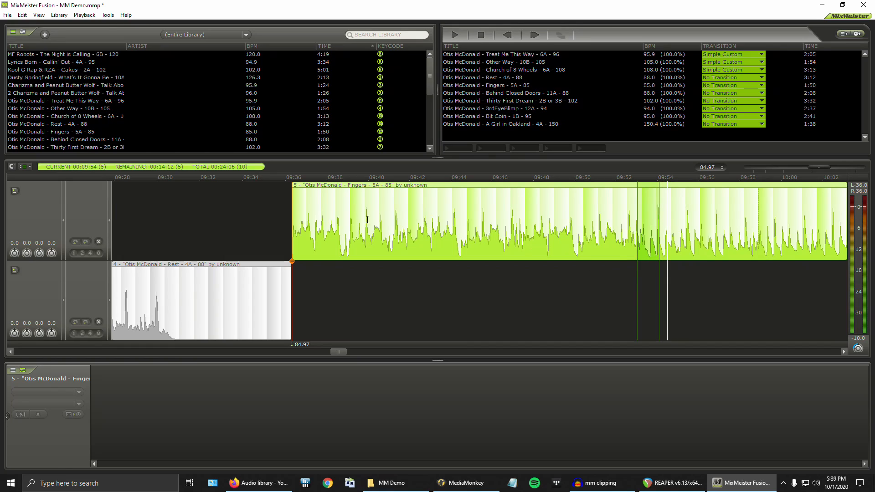
# Step: Redo the deletion in "Fingers" and play across the cut from about 09:44
pyautogui.click(22, 15)
pyautogui.click(38, 35)
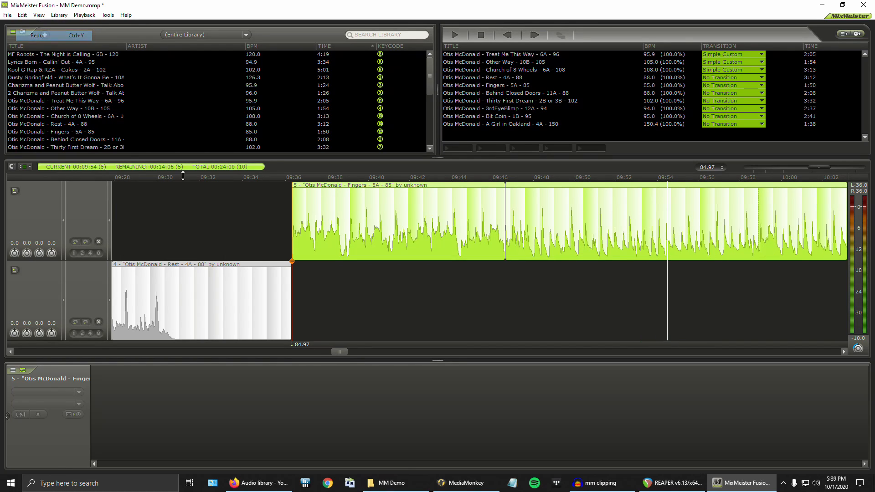
pyautogui.click(467, 248)
pyautogui.press('space')
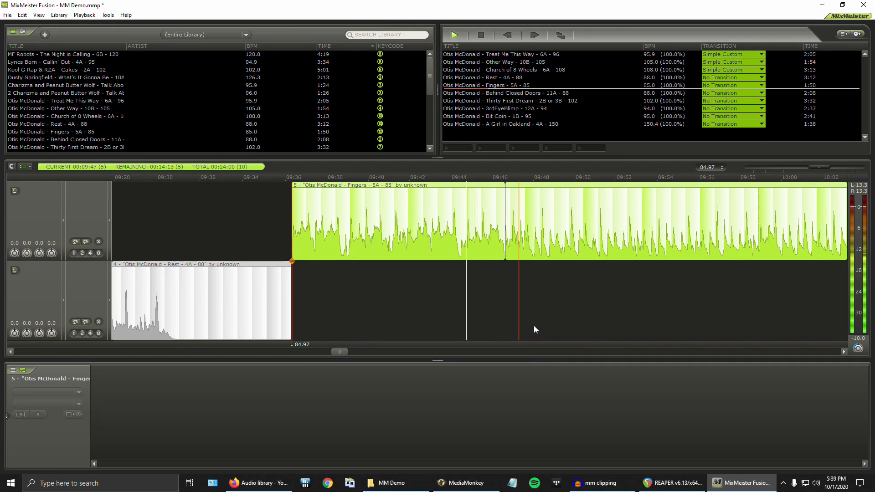
pyautogui.press('space')
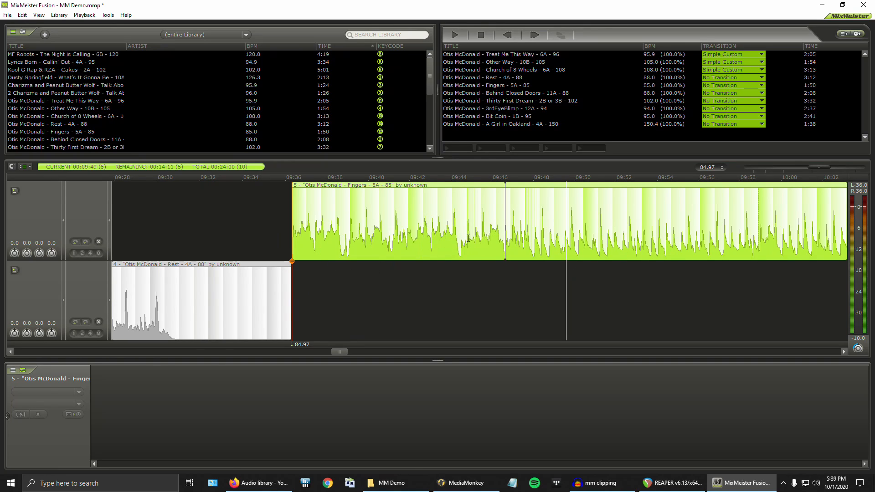
pyautogui.scroll(5, 426, 239)
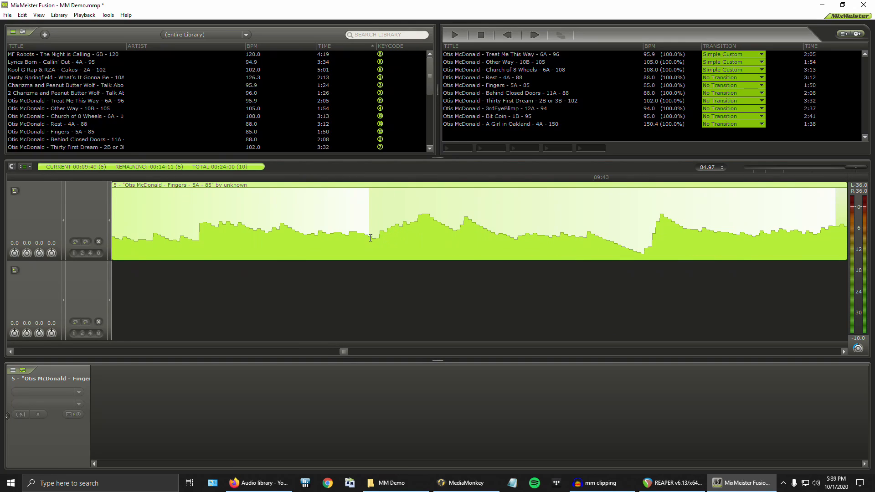
pyautogui.scroll(-5, 406, 239)
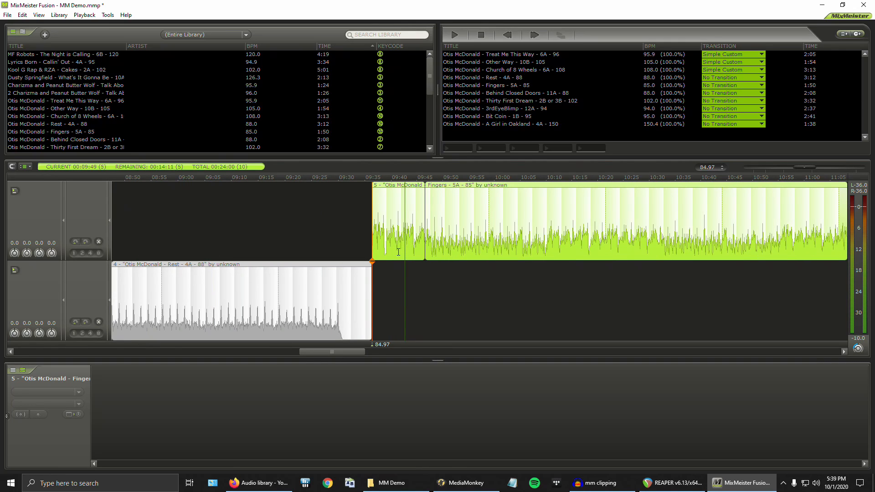
pyautogui.scroll(-3, 397, 287)
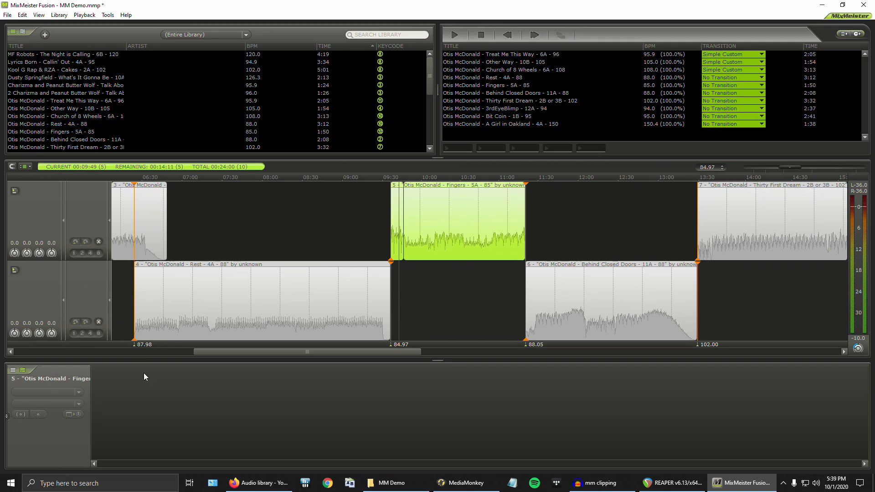
# Step: Show the list of available audio effects and select AIRDynamics
pyautogui.click(22, 35)
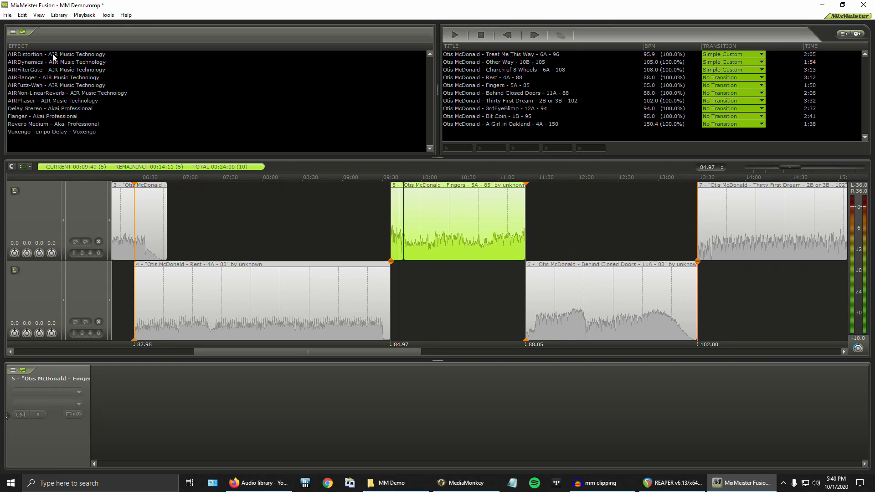
pyautogui.click(47, 64)
pyautogui.moveTo(220, 351)
pyautogui.mouseDown()
pyautogui.moveTo(54, 367)
pyautogui.moveTo(224, 367)
pyautogui.mouseUp()
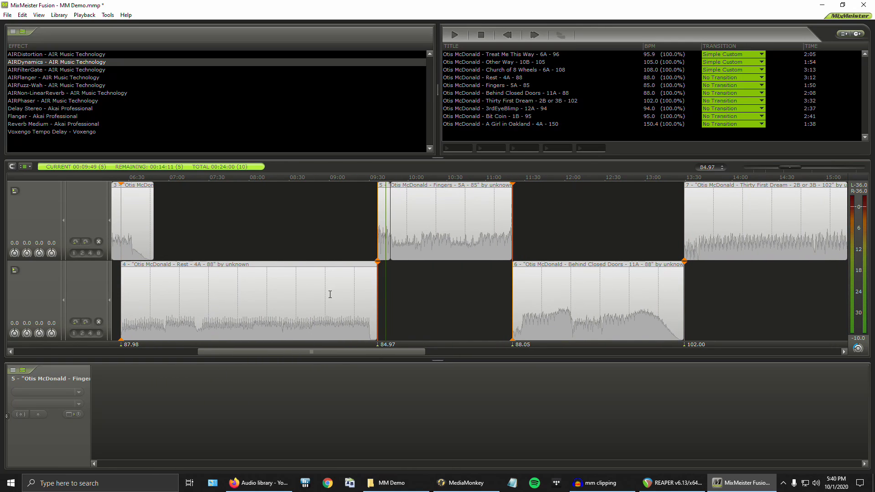
pyautogui.moveTo(422, 352); pyautogui.dragTo(490, 363)
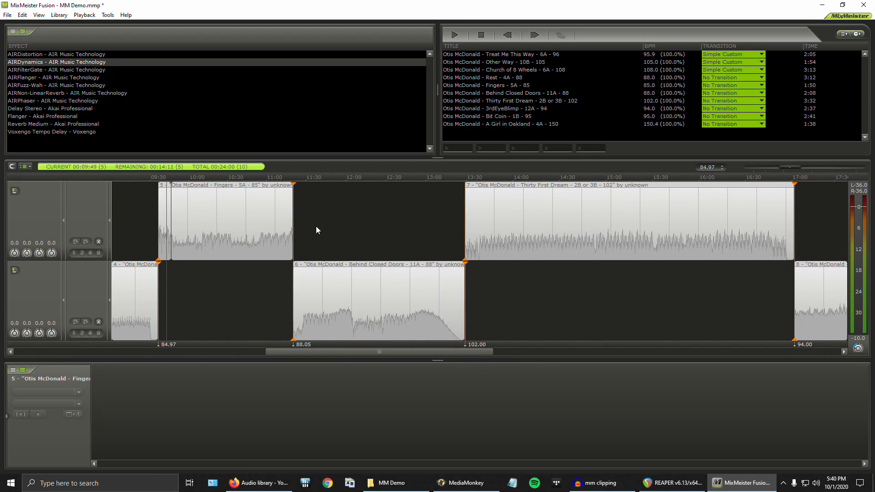
# Step: Apply AIRDynamics to the whole of "Behind Closed Doors" and remove the effect again
pyautogui.moveTo(84, 63); pyautogui.dragTo(307, 289)
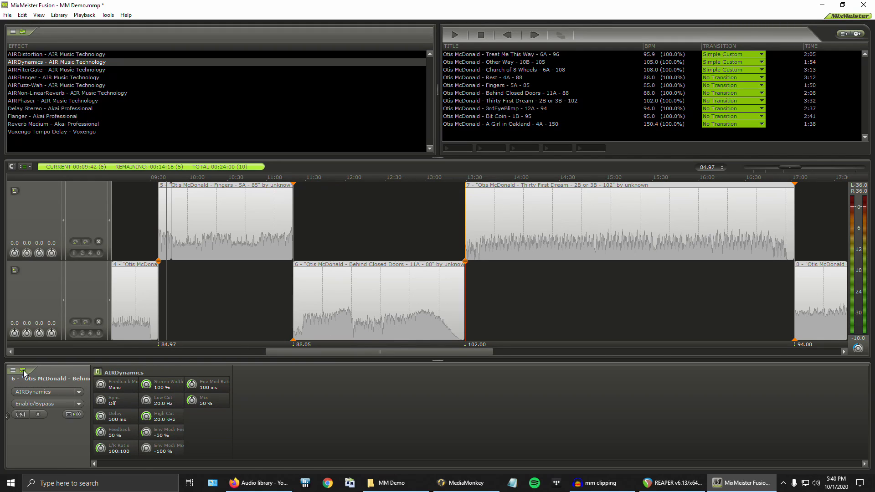
pyautogui.rightClick(98, 371)
pyautogui.click(115, 377)
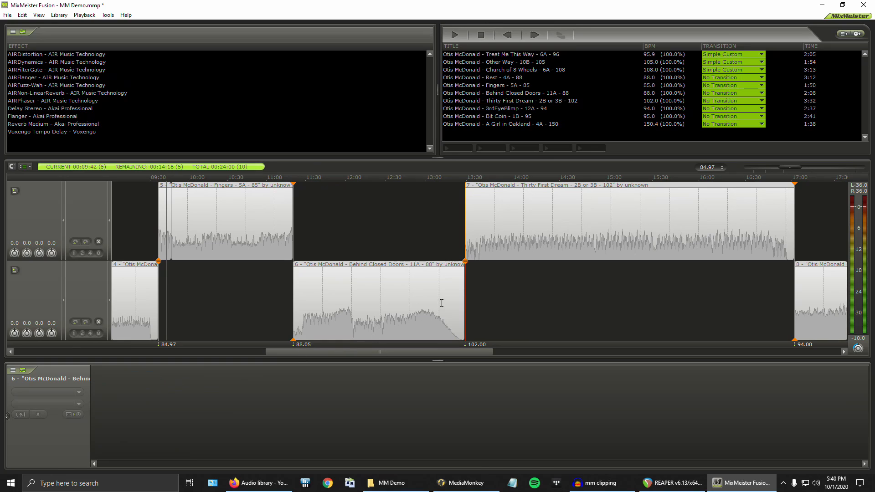
# Step: Play the closing part of "Thirty First Dream" from about 16:43 to 16:56 to locate its final hits
pyautogui.scroll(3, 441, 302)
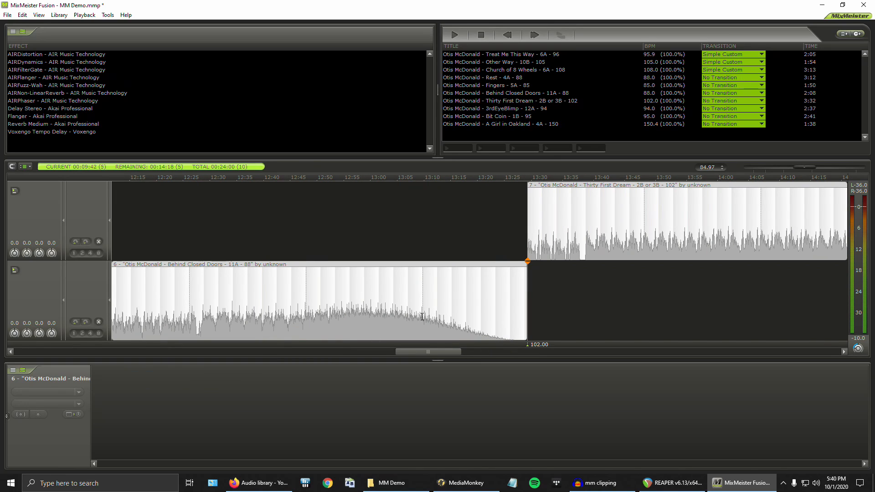
pyautogui.scroll(-3, 479, 305)
pyautogui.moveTo(300, 351); pyautogui.dragTo(340, 355)
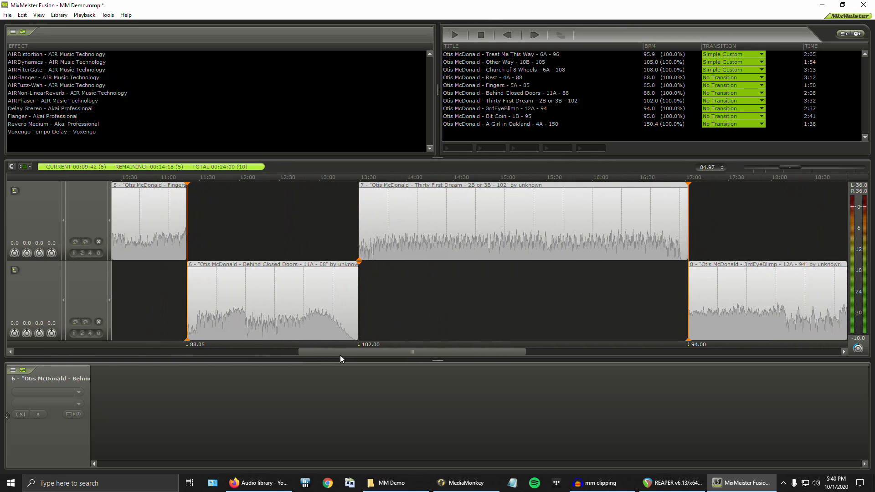
pyautogui.doubleClick(659, 247)
pyautogui.moveTo(513, 353); pyautogui.dragTo(546, 354)
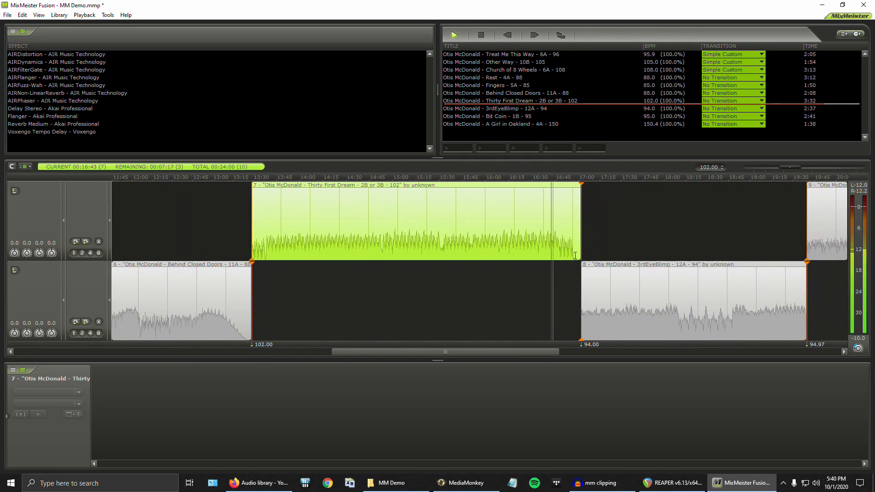
pyautogui.scroll(3, 569, 260)
pyautogui.doubleClick(561, 252)
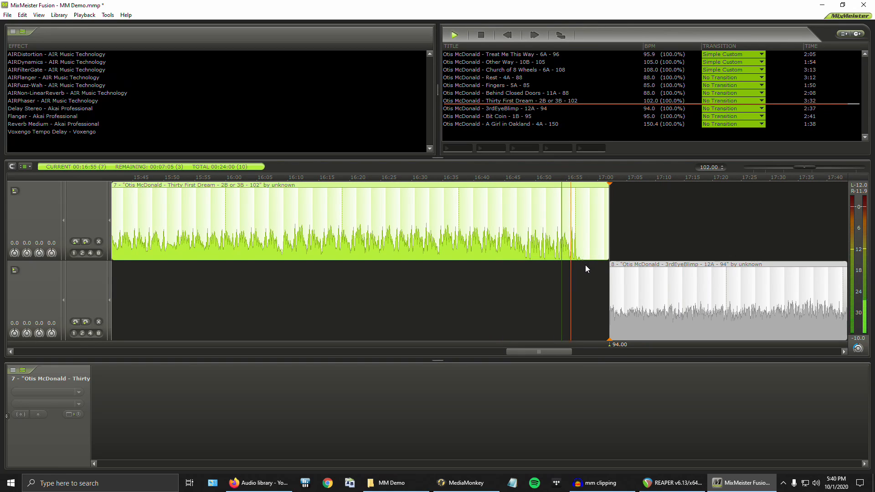
pyautogui.press('space')
pyautogui.scroll(3, 583, 265)
pyautogui.doubleClick(543, 239)
pyautogui.press('space')
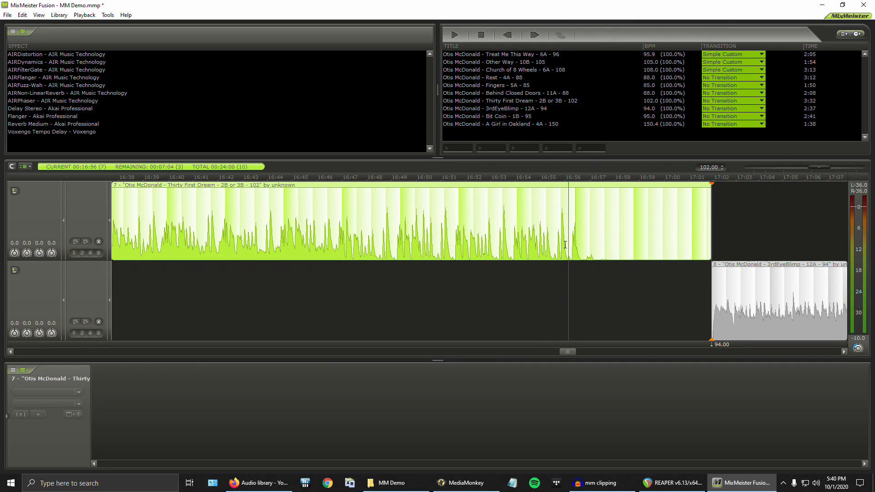
# Step: Apply AIRDynamics to the ending of "Thirty First Dream", from just before 16:56 to about 17:01
pyautogui.click(563, 250)
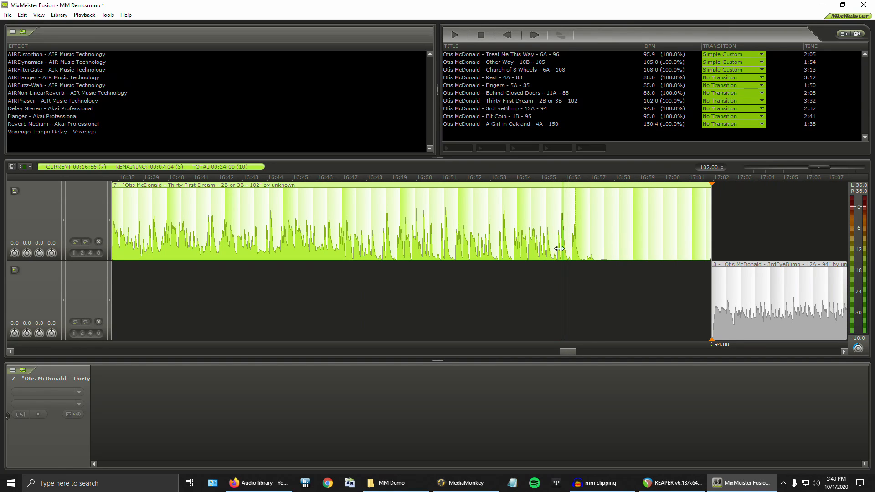
pyautogui.scroll(3, 561, 249)
pyautogui.press('space')
pyautogui.press('space')
pyautogui.moveTo(542, 246); pyautogui.dragTo(694, 247)
pyautogui.scroll(-3, 553, 246)
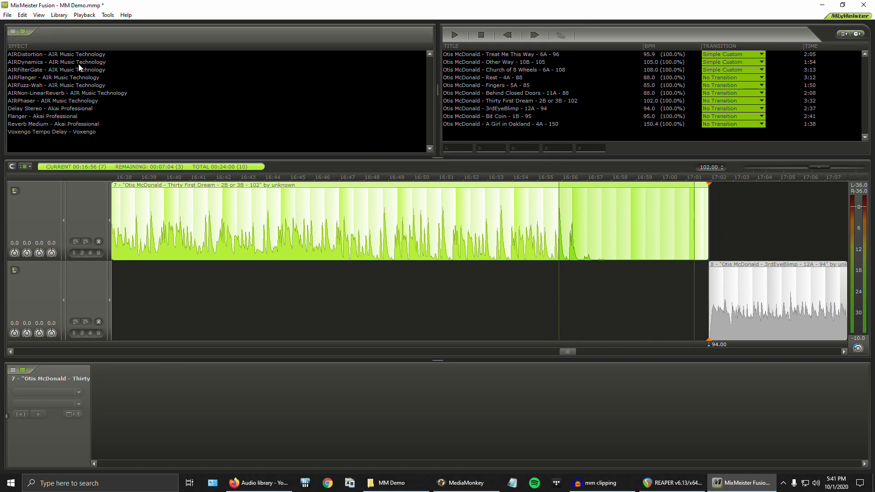
pyautogui.click(27, 62)
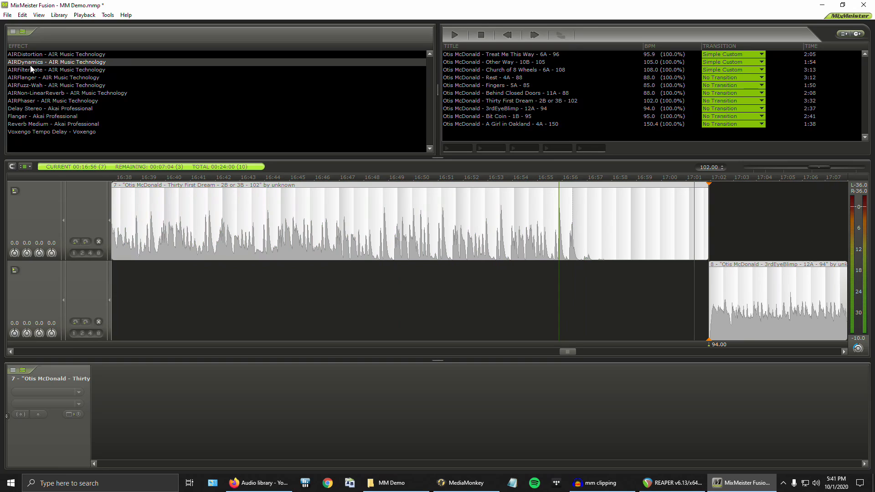
pyautogui.moveTo(27, 62); pyautogui.dragTo(592, 235)
# Step: Play across the start of the AIRDynamics section in "Thirty First Dream" from about 16:55
pyautogui.click(528, 235)
pyautogui.press('space')
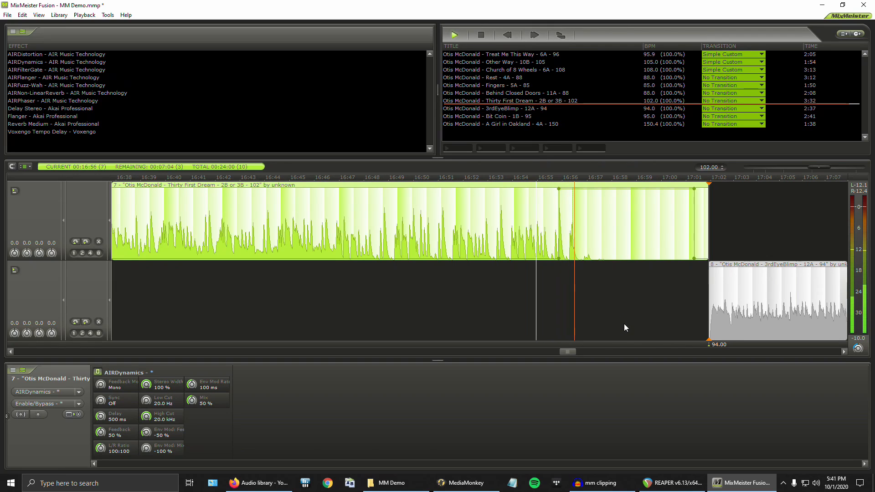
pyautogui.press('space')
# Step: Add volume markers just before 16:56 in "Thirty First Dream" and drop the track volume to -50 dB from there
pyautogui.scroll(4, 598, 229)
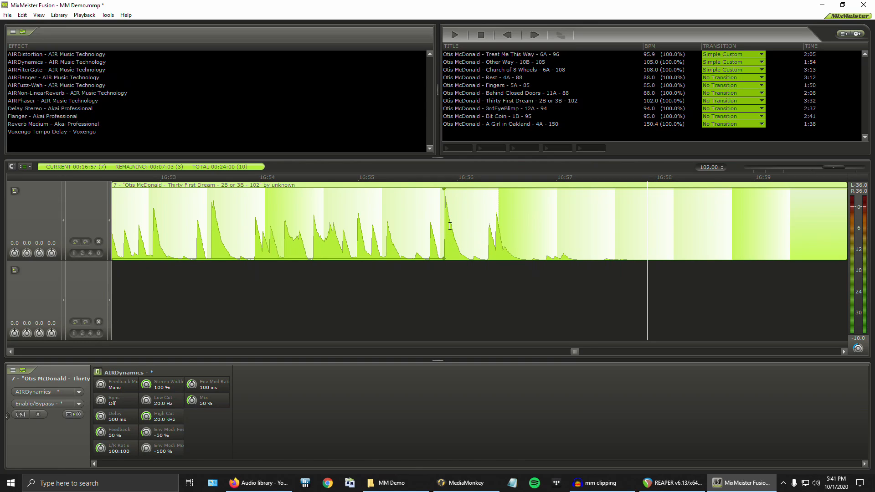
pyautogui.scroll(-2, 466, 222)
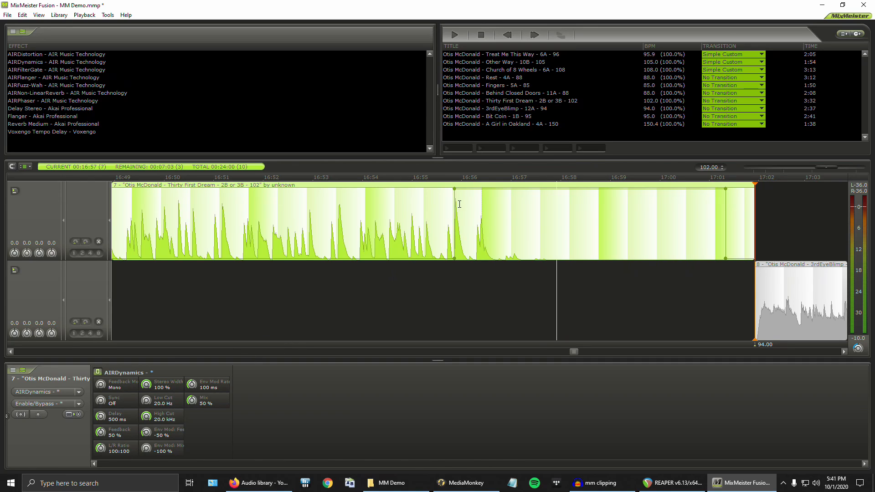
pyautogui.scroll(5, 460, 204)
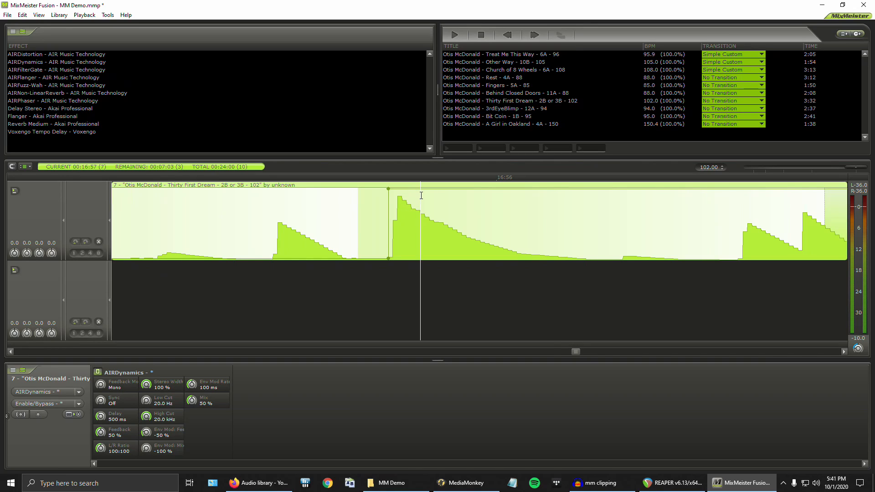
pyautogui.rightClick(421, 195)
pyautogui.click(456, 246)
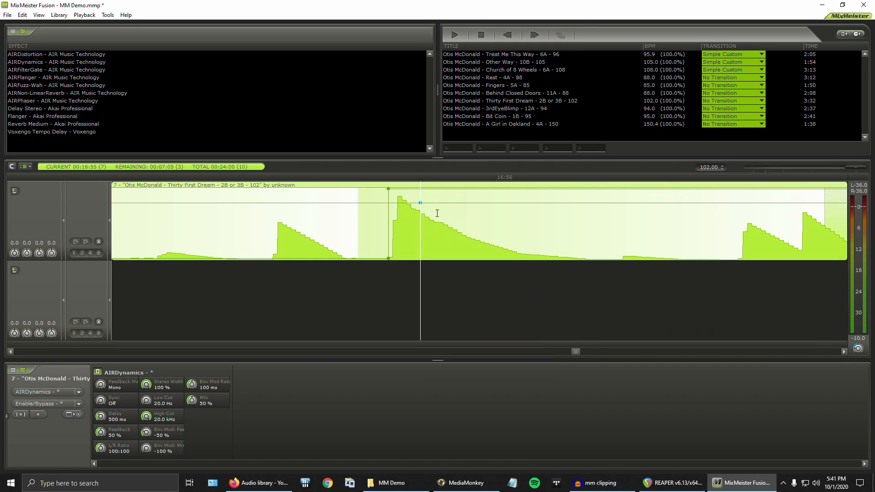
pyautogui.rightClick(394, 203)
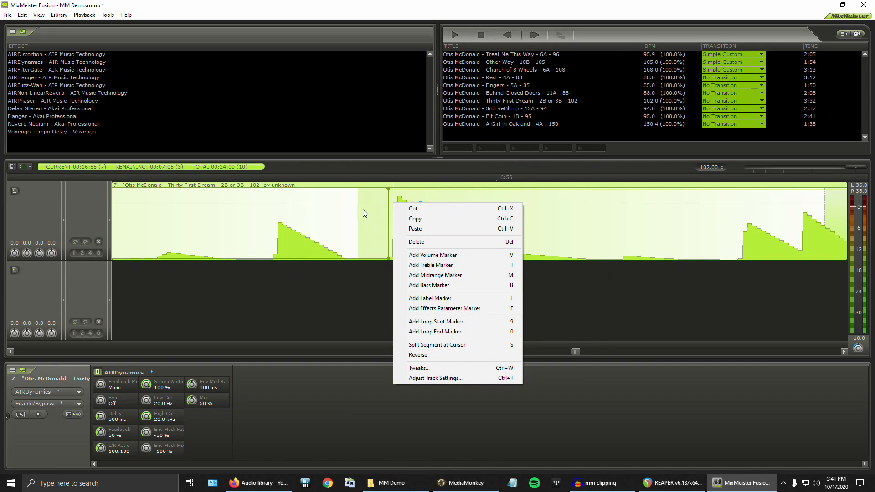
pyautogui.click(330, 210)
pyautogui.rightClick(432, 203)
pyautogui.click(466, 252)
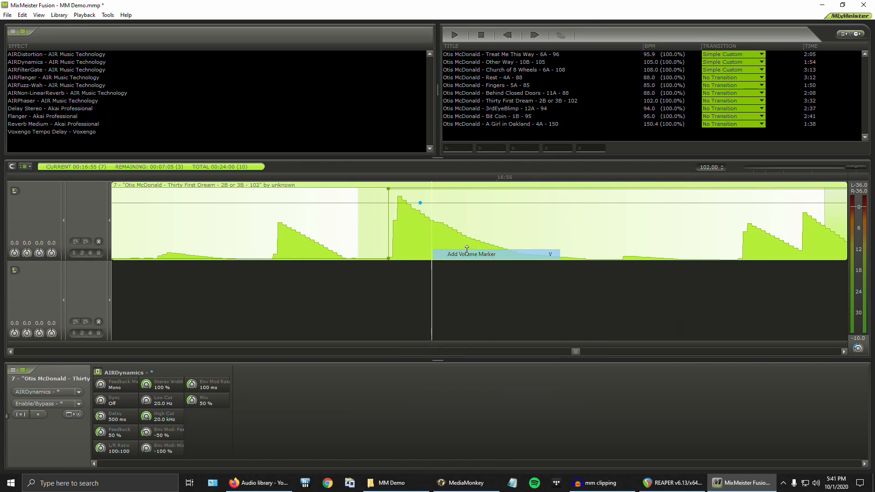
pyautogui.moveTo(420, 203)
pyautogui.mouseDown()
pyautogui.moveTo(388, 293)
pyautogui.moveTo(375, 287)
pyautogui.mouseUp()
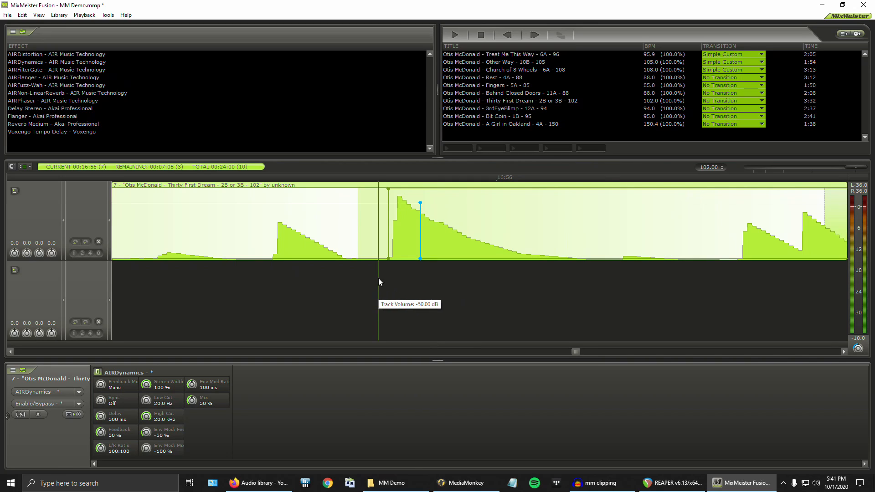
# Step: Play across the volume drop in "Thirty First Dream" from about 16:55 and turn on Sync for its AIRDynamics effect
pyautogui.scroll(-3, 414, 247)
pyautogui.scroll(-2, 422, 245)
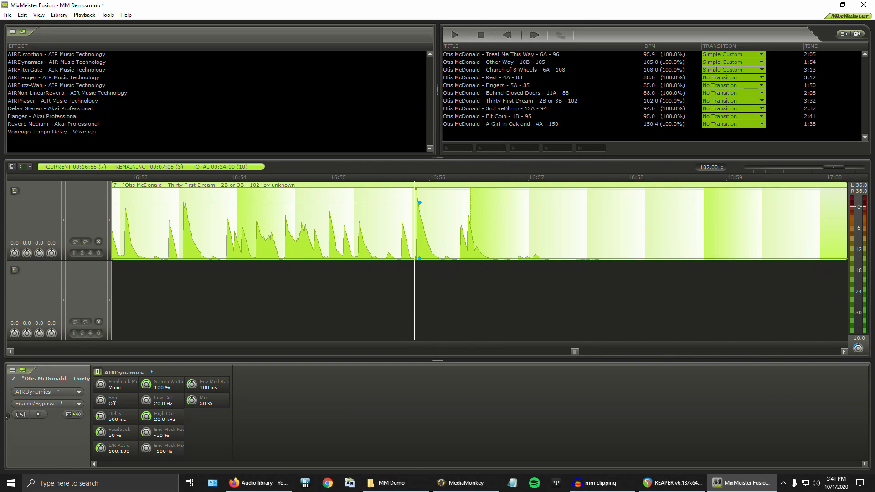
pyautogui.scroll(-2, 453, 204)
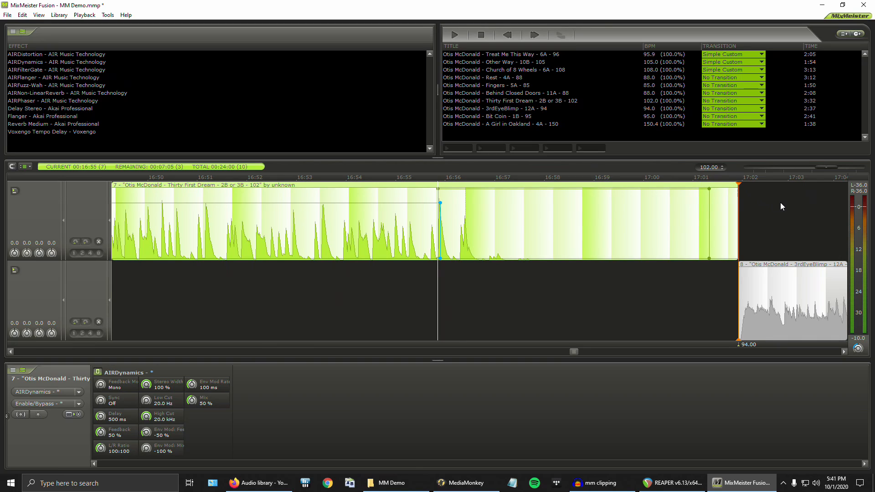
pyautogui.click(418, 239)
pyautogui.press('space')
pyautogui.click(101, 401)
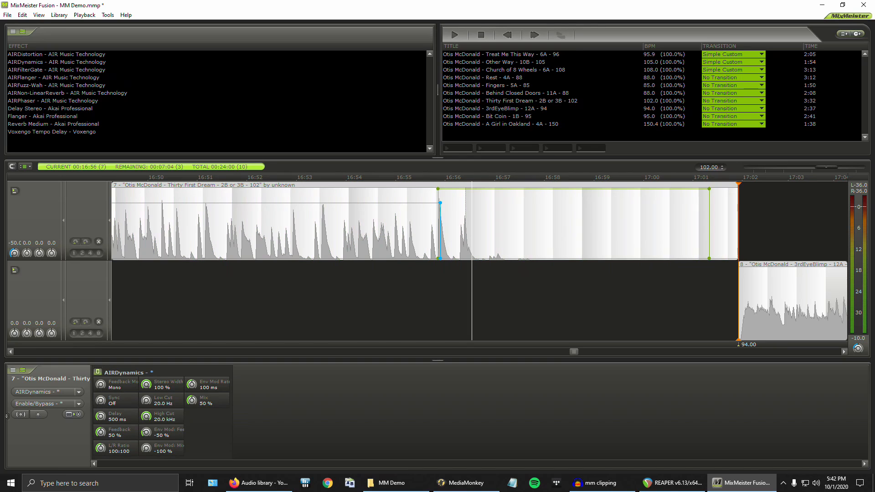
pyautogui.click(100, 402)
# Step: Move the start of "3rdEyeBlimp" back to the volume drop just before 16:56 and play the overlap
pyautogui.doubleClick(759, 325)
pyautogui.press('space')
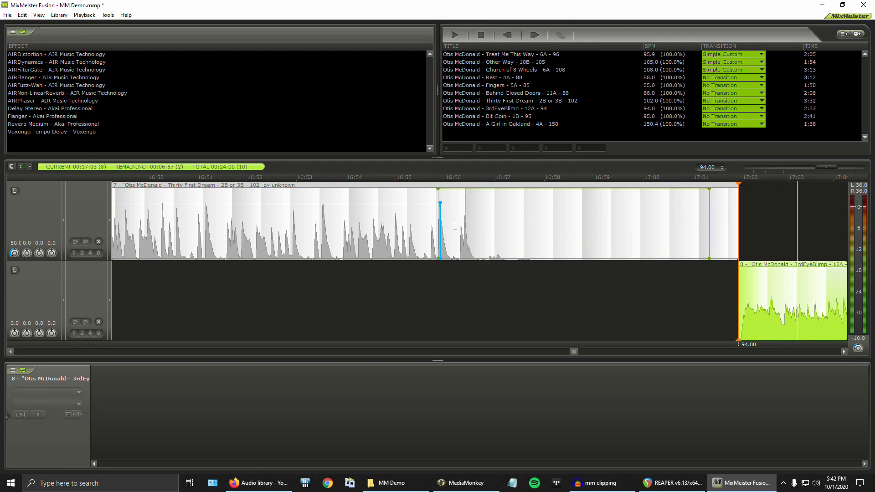
pyautogui.moveTo(738, 235); pyautogui.dragTo(438, 295)
pyautogui.press('space')
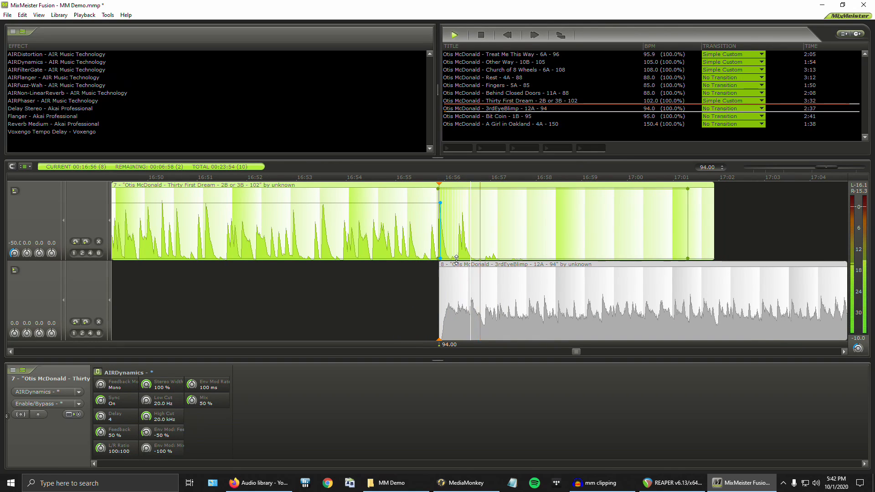
# Step: Play the ending of "3rdEyeBlimp" from about 19:18 towards the start of "Bit Coin"
pyautogui.scroll(-5, 493, 286)
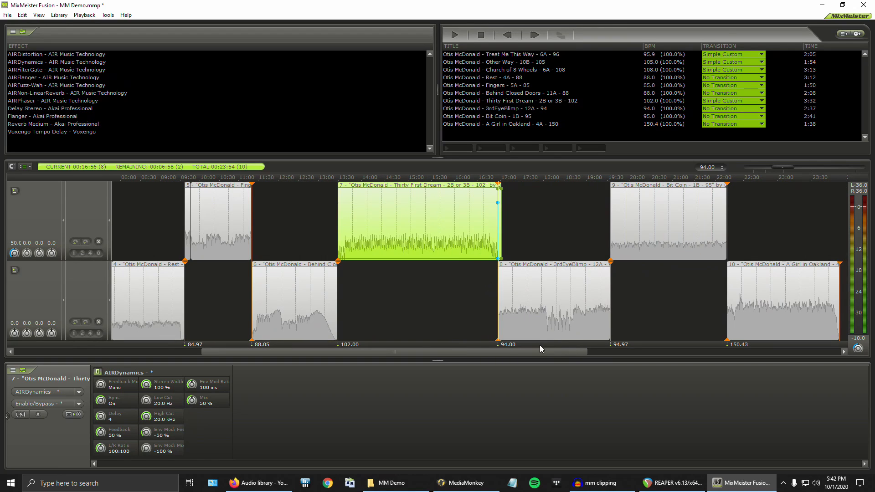
pyautogui.click(599, 324)
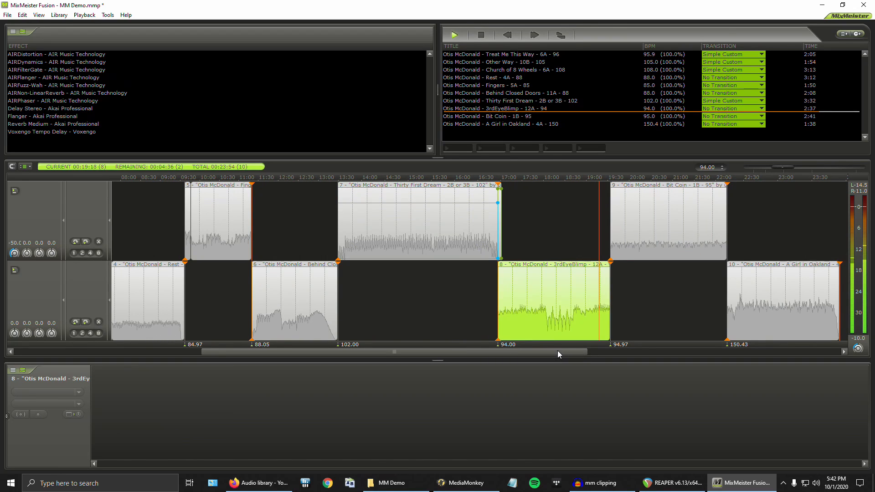
pyautogui.moveTo(557, 351); pyautogui.dragTo(581, 354)
pyautogui.scroll(5, 582, 354)
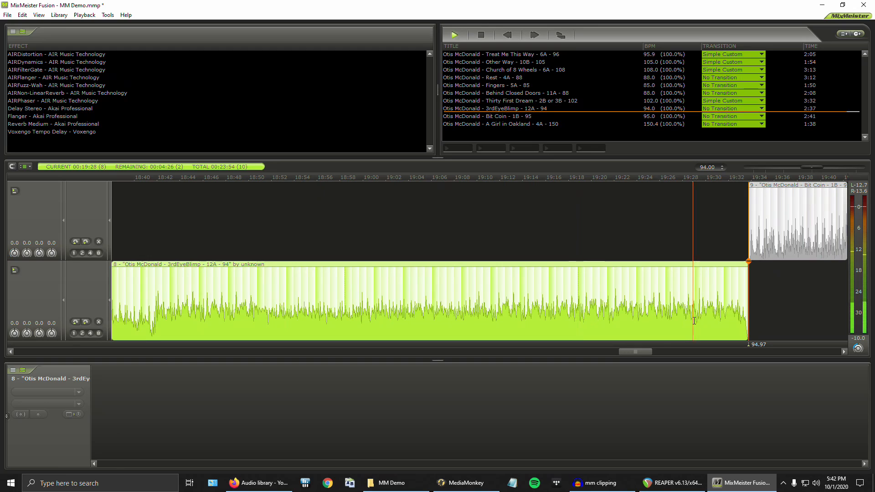
pyautogui.moveTo(645, 351); pyautogui.dragTo(661, 356)
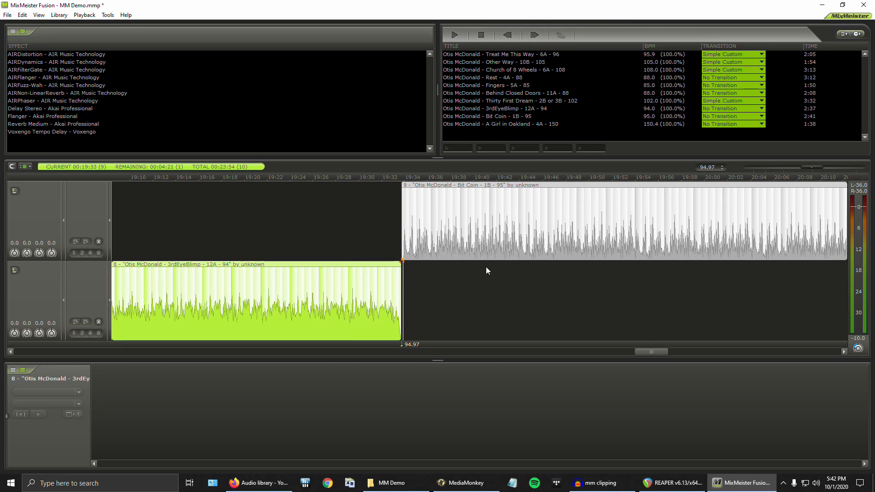
pyautogui.click(500, 291)
pyautogui.press('space')
pyautogui.press('space')
# Step: Apply AIRDynamics to the ending of "3rdEyeBlimp", from about 19:29 to just before "Bit Coin" starts
pyautogui.click(335, 306)
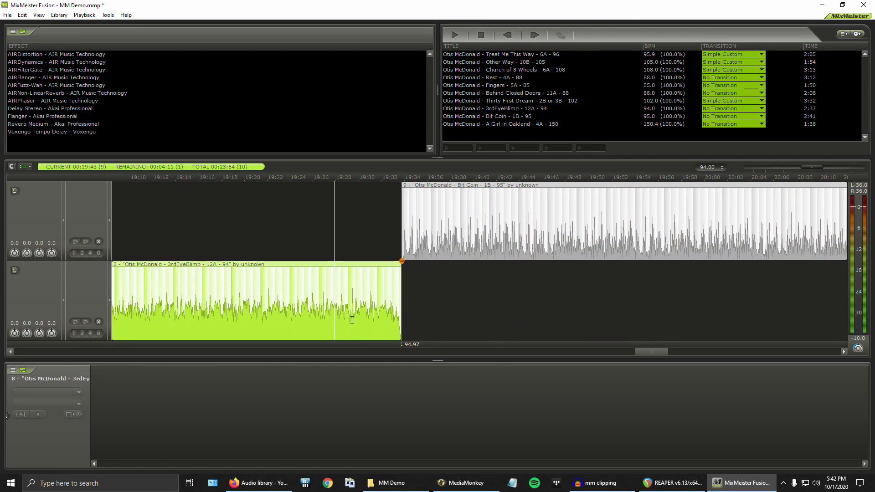
pyautogui.scroll(3, 345, 302)
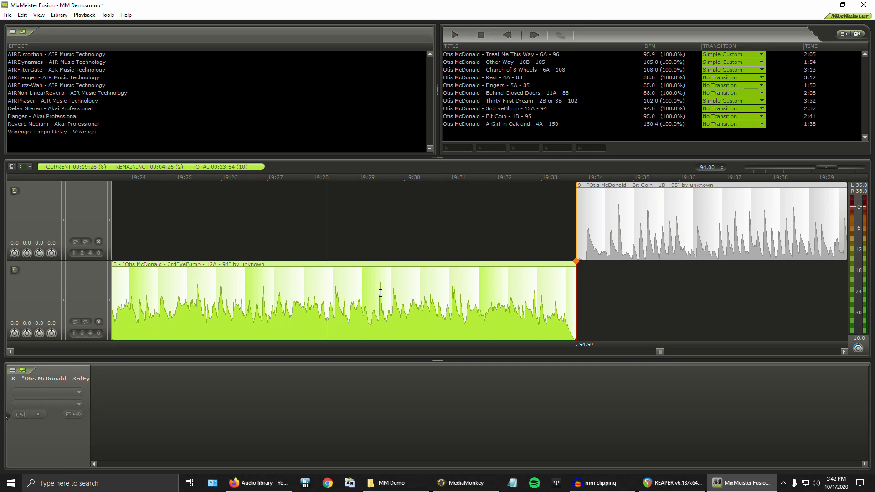
pyautogui.moveTo(379, 297); pyautogui.dragTo(575, 334)
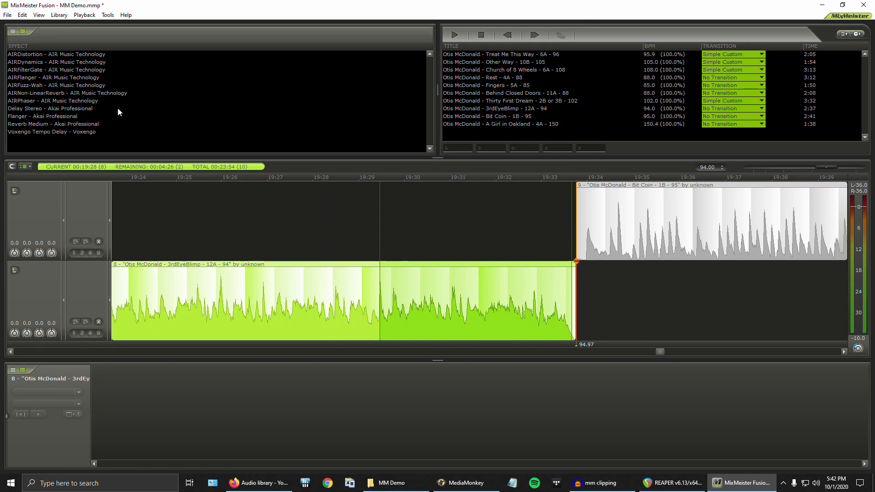
pyautogui.moveTo(72, 62); pyautogui.dragTo(424, 304)
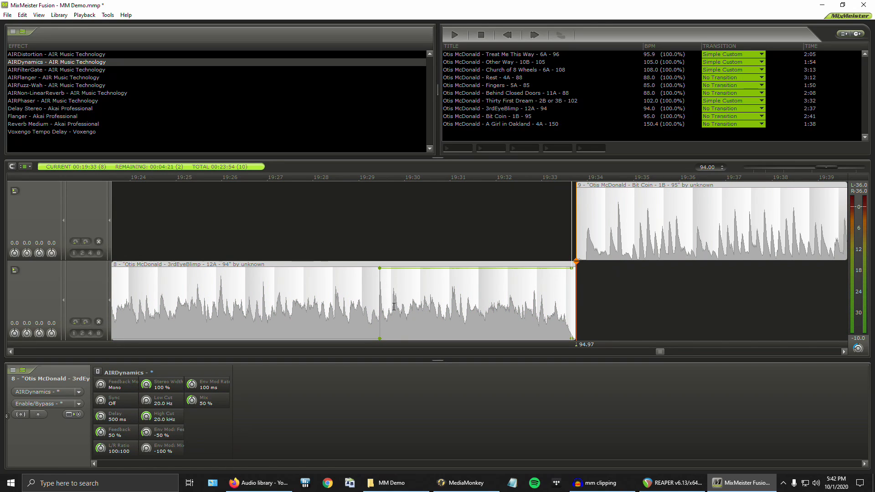
# Step: Play the ending of "3rdEyeBlimp" from about 19:29 through the start of its AIRDynamics effect
pyautogui.click(365, 303)
pyautogui.press('space')
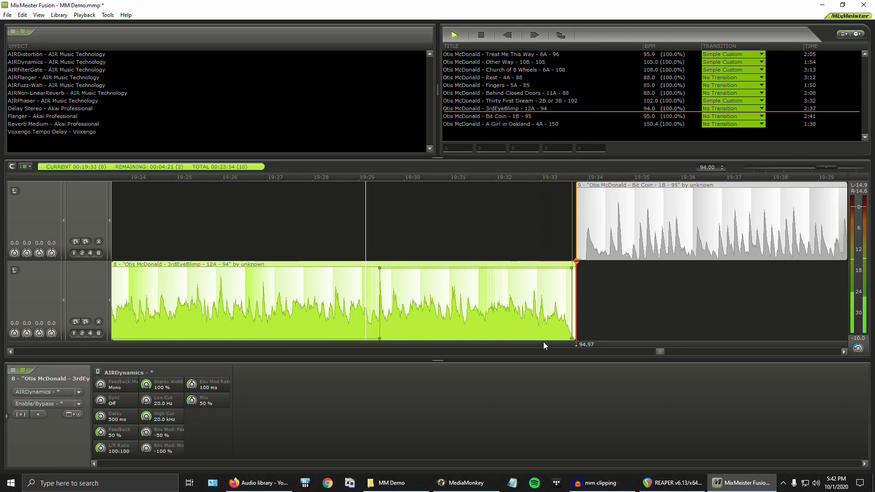
pyautogui.click(358, 311)
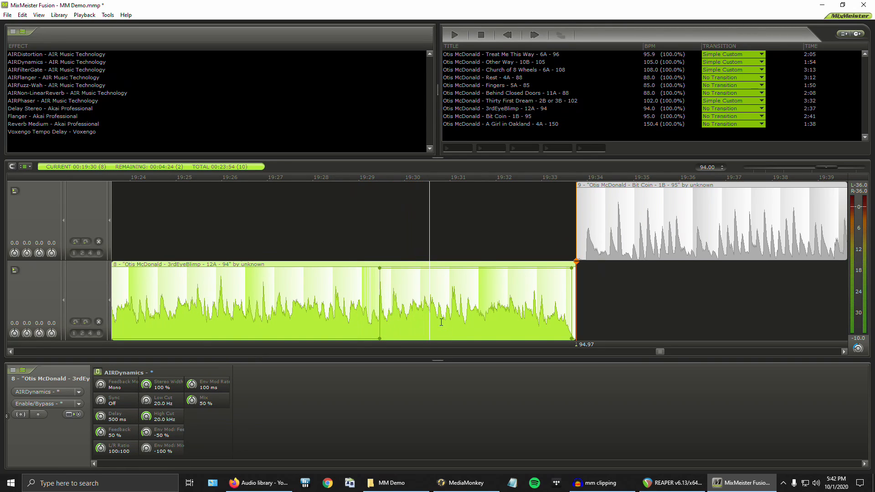
pyautogui.scroll(3, 414, 298)
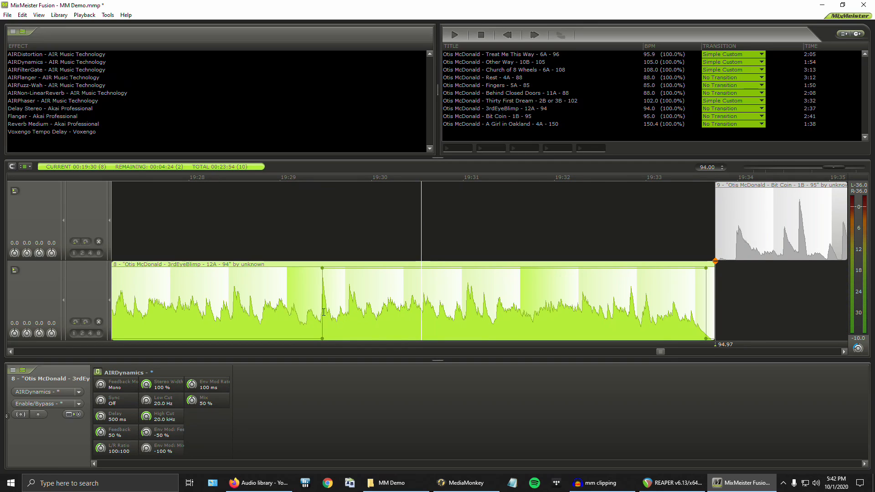
pyautogui.click(305, 317)
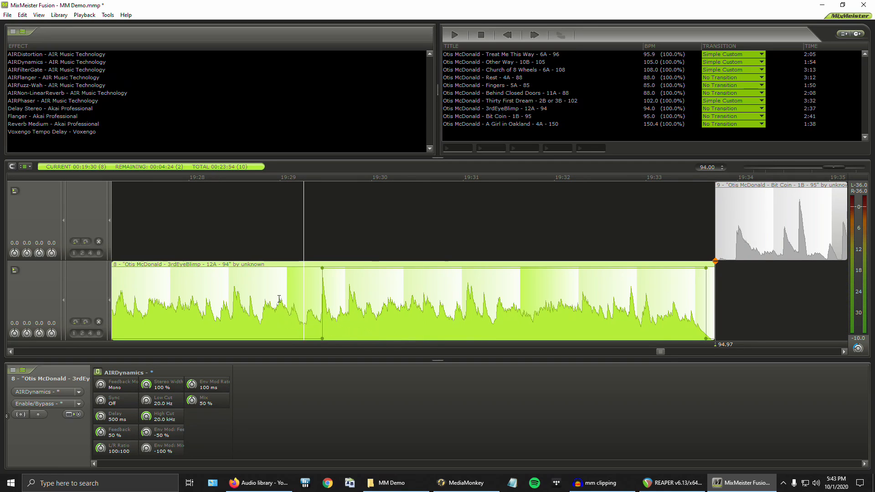
pyautogui.press('space')
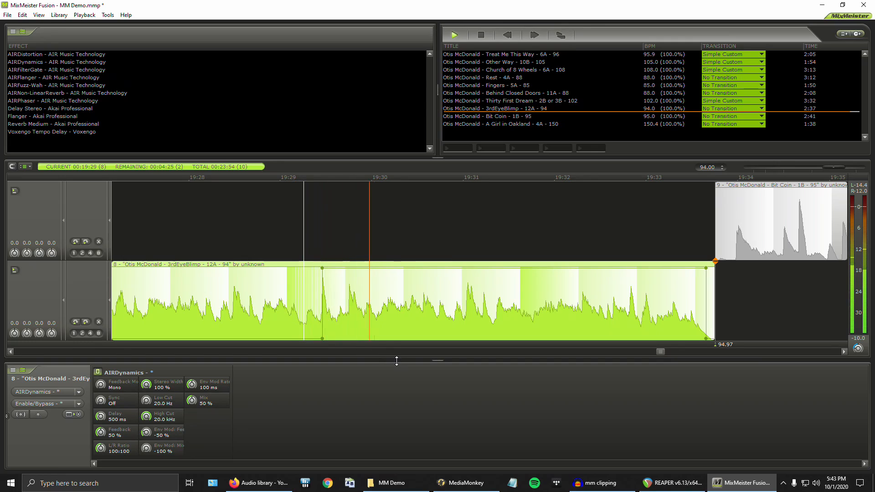
pyautogui.press('space')
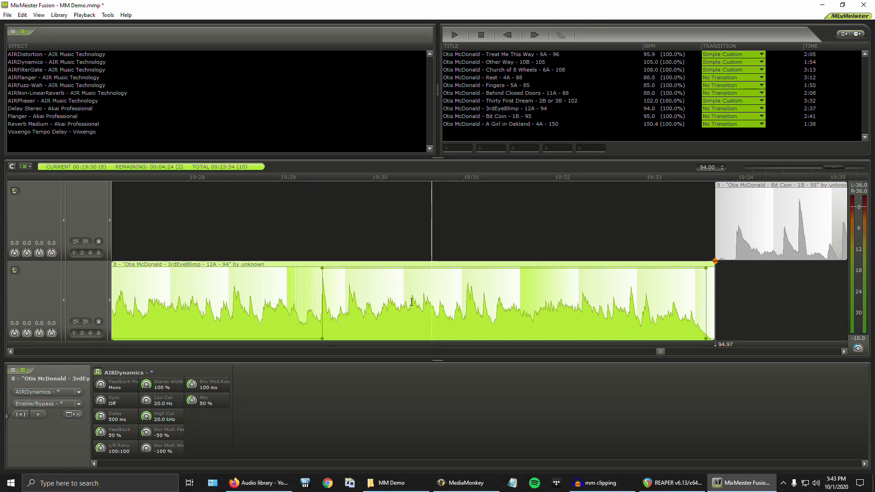
# Step: Add two volume markers to "3rdEyeBlimp" at about 19:30.5 and drop the second to -50 for an abrupt volume cut
pyautogui.click(425, 306)
pyautogui.rightClick(425, 276)
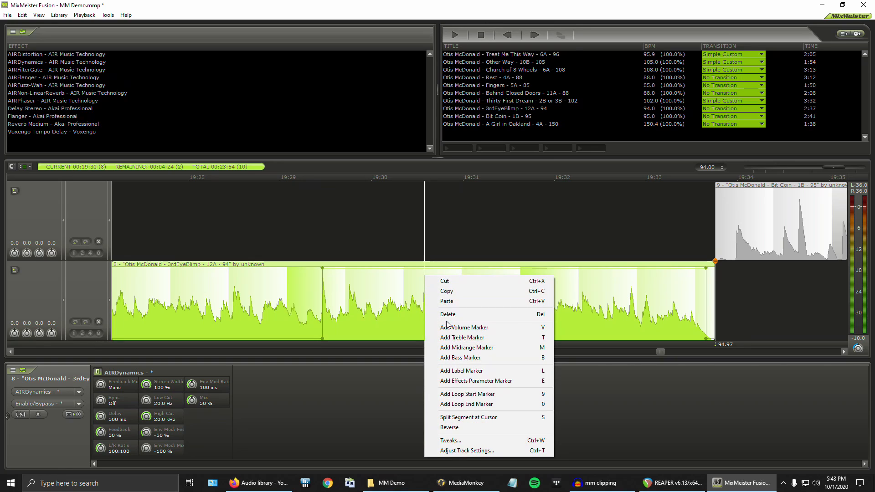
pyautogui.click(449, 327)
pyautogui.rightClick(438, 283)
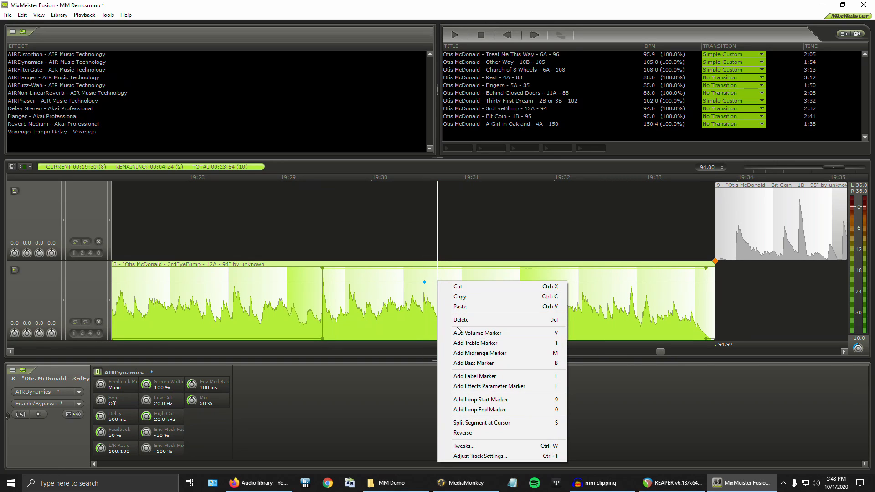
pyautogui.click(451, 335)
pyautogui.moveTo(438, 282)
pyautogui.mouseDown()
pyautogui.moveTo(426, 363)
pyautogui.moveTo(396, 371)
pyautogui.moveTo(395, 307)
pyautogui.mouseUp()
# Step: Play across the volume cut in "3rdEyeBlimp" and turn on Sync for its AIRDynamics effect
pyautogui.press('space')
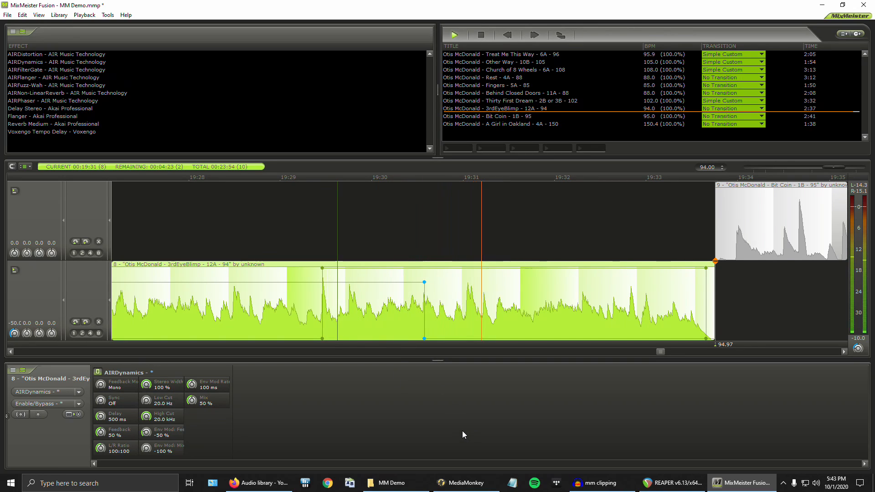
pyautogui.press('space')
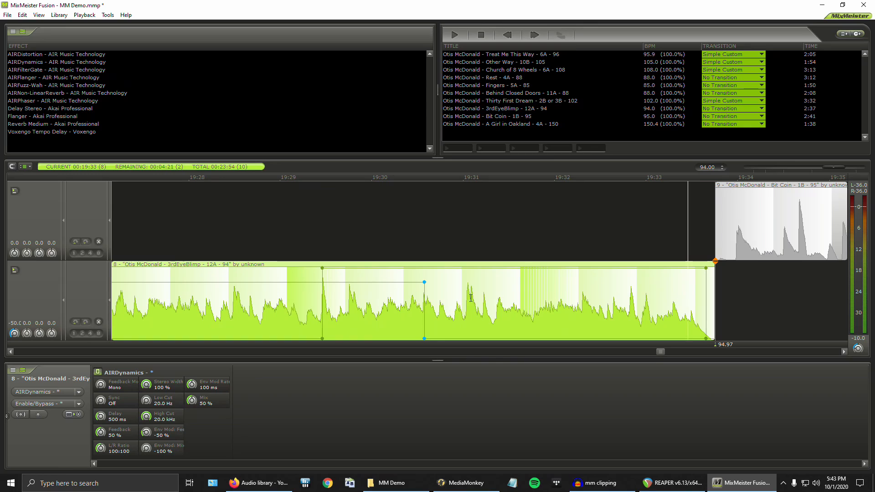
pyautogui.moveTo(102, 401); pyautogui.dragTo(98, 413)
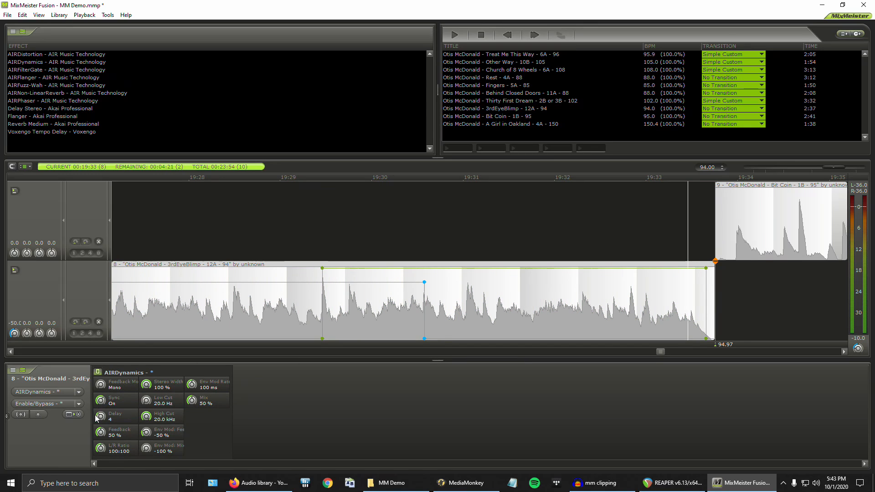
# Step: Move the start of "Bit Coin" back to just after the volume cut in "3rdEyeBlimp", at about 19:30.6, and leave snapping off
pyautogui.click(717, 230)
pyautogui.click(713, 283)
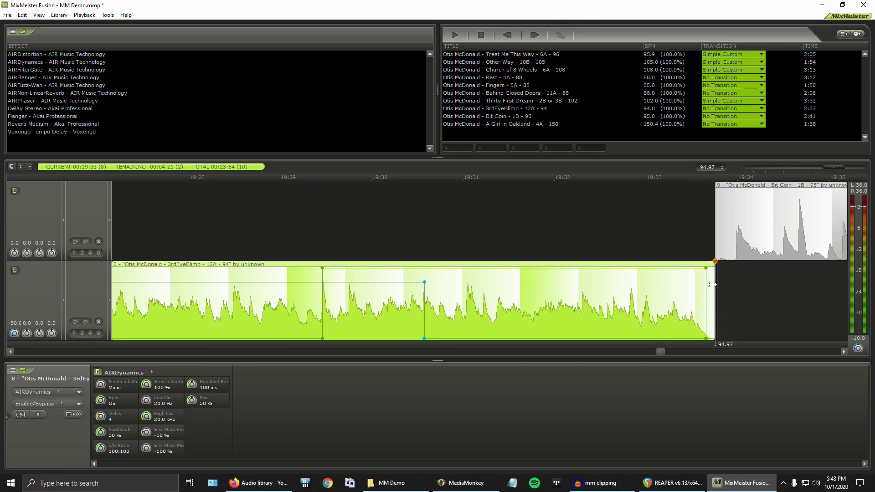
pyautogui.moveTo(714, 283); pyautogui.dragTo(438, 337)
pyautogui.click(13, 166)
pyautogui.moveTo(442, 295); pyautogui.dragTo(345, 314)
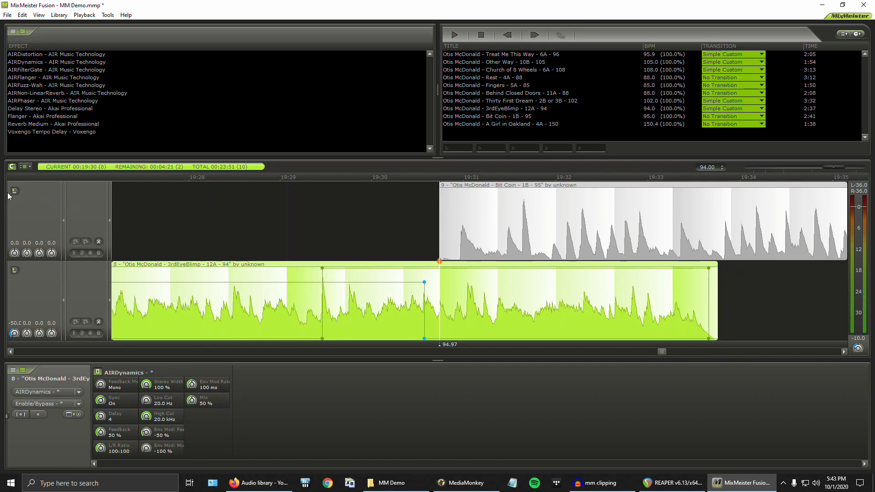
pyautogui.click(11, 167)
pyautogui.click(11, 167)
pyautogui.click(11, 168)
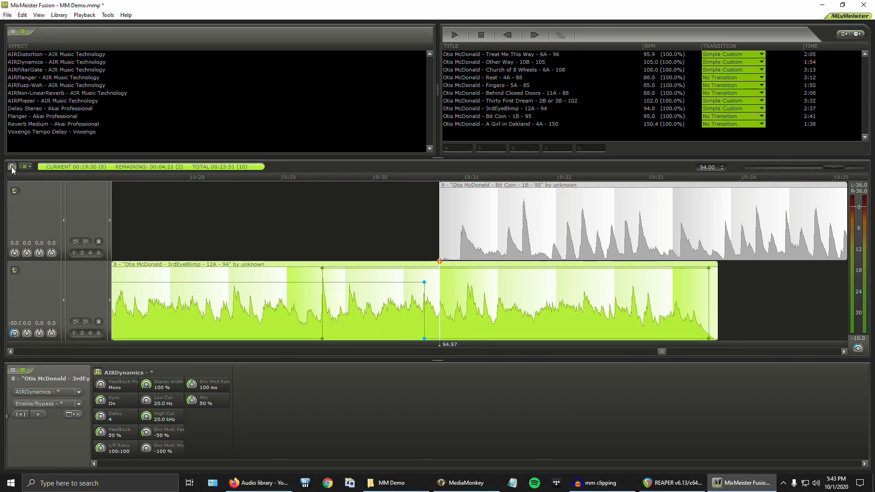
# Step: Shift the start of "Bit Coin" to about 19:31 and place the transition anchor on its first beat
pyautogui.moveTo(440, 299); pyautogui.dragTo(477, 300)
pyautogui.press('space')
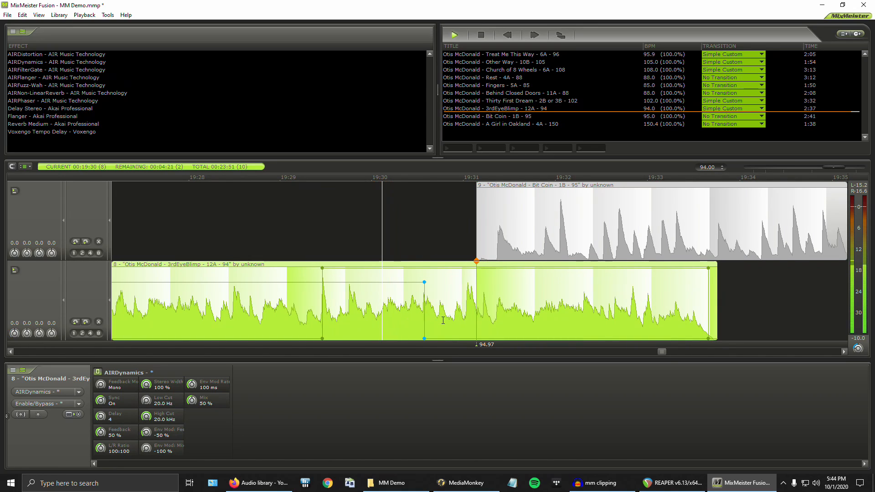
pyautogui.press('space')
pyautogui.moveTo(477, 315); pyautogui.dragTo(497, 319)
pyautogui.press('space')
pyautogui.press('space')
pyautogui.click(505, 233)
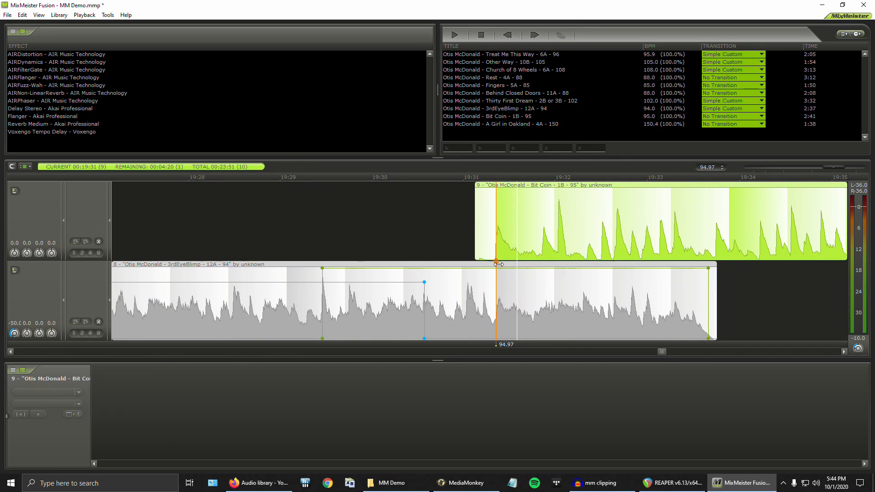
# Step: Nudge the transition anchor so the first beat of "Bit Coin" lines up with the "3rdEyeBlimp" beat at about 19:31.2
pyautogui.scroll(3, 491, 308)
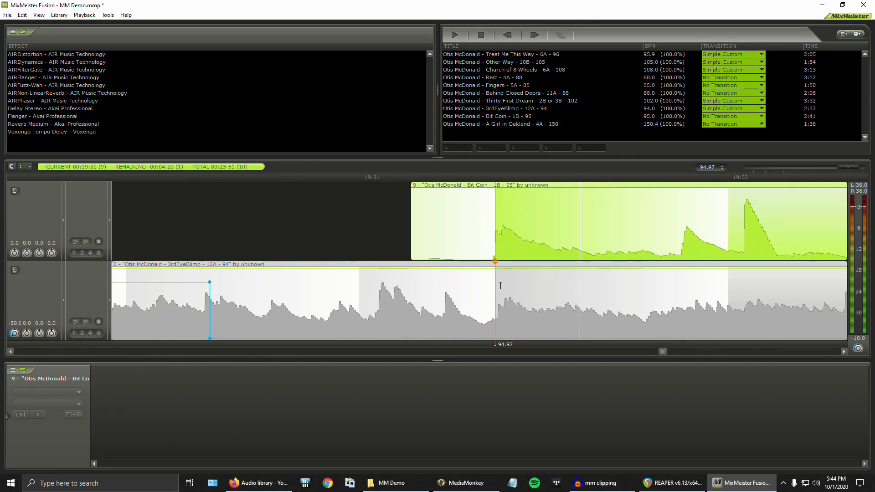
pyautogui.click(493, 290)
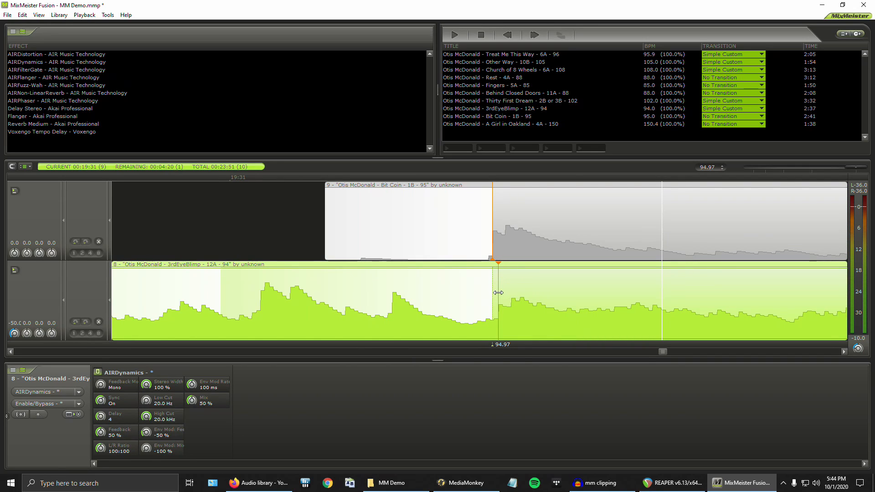
pyautogui.moveTo(493, 290); pyautogui.dragTo(500, 276)
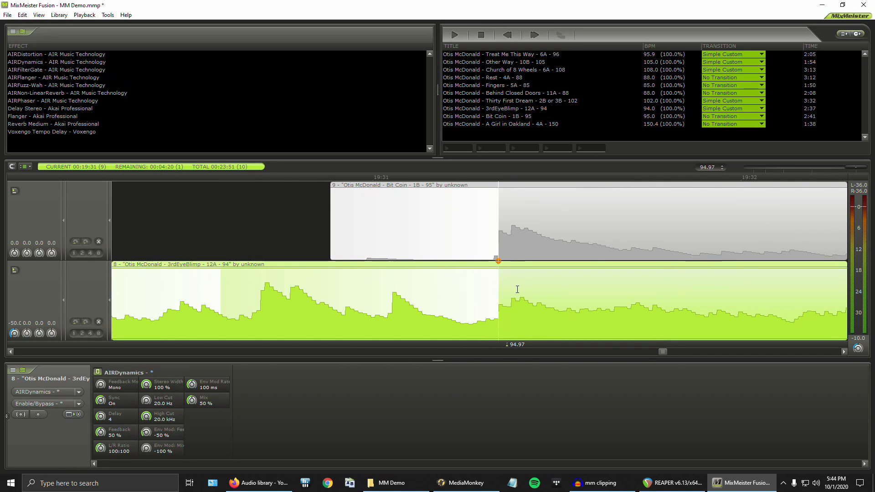
# Step: Play the echo-out transition from "3rdEyeBlimp" into "Bit Coin" twice, starting at about 19:29
pyautogui.scroll(-3, 517, 290)
pyautogui.click(413, 319)
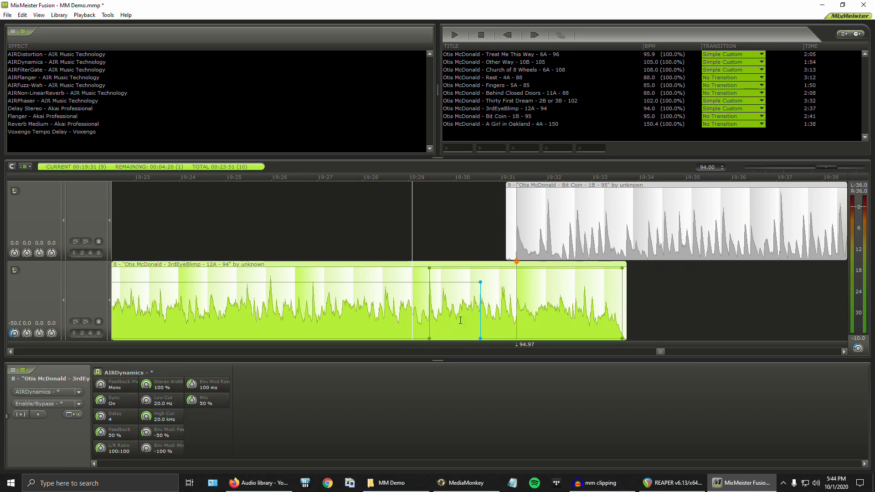
pyautogui.press('space')
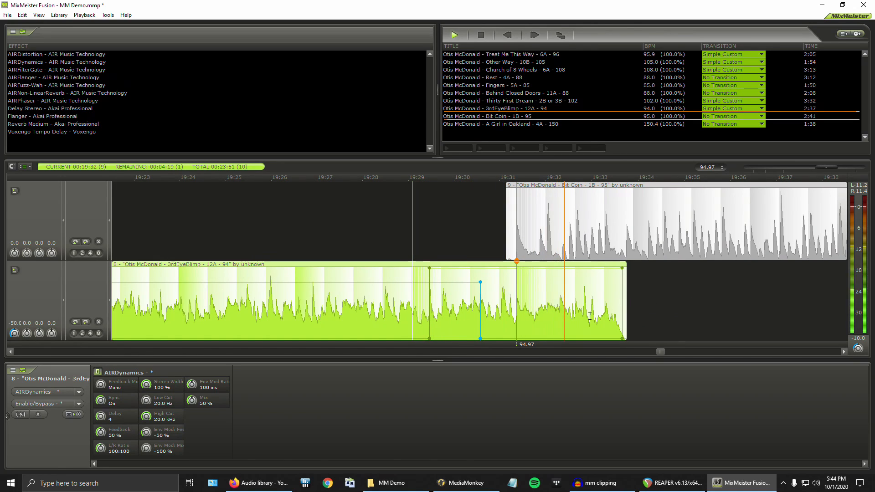
pyautogui.press('space')
pyautogui.scroll(3, 532, 312)
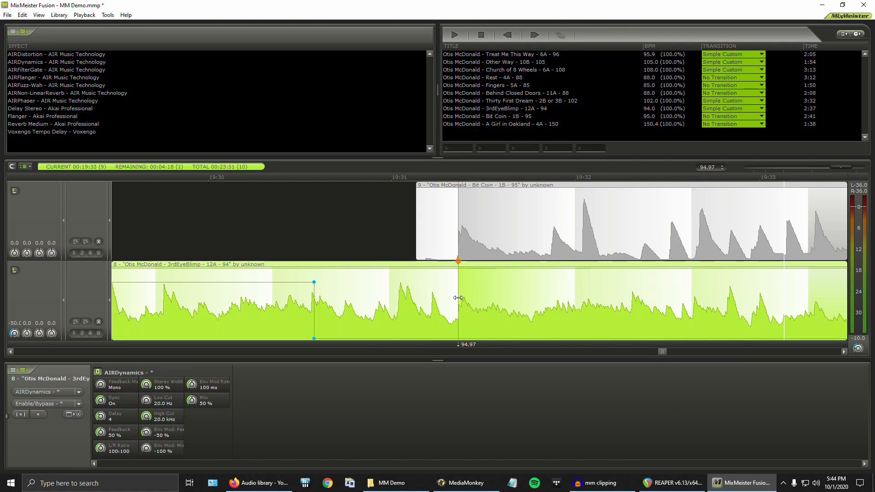
pyautogui.scroll(-3, 474, 300)
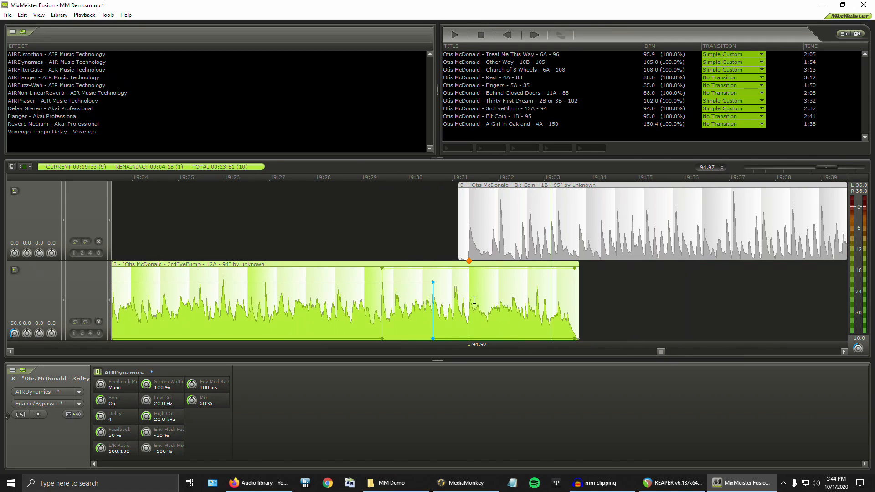
pyautogui.click(371, 302)
pyautogui.press('space')
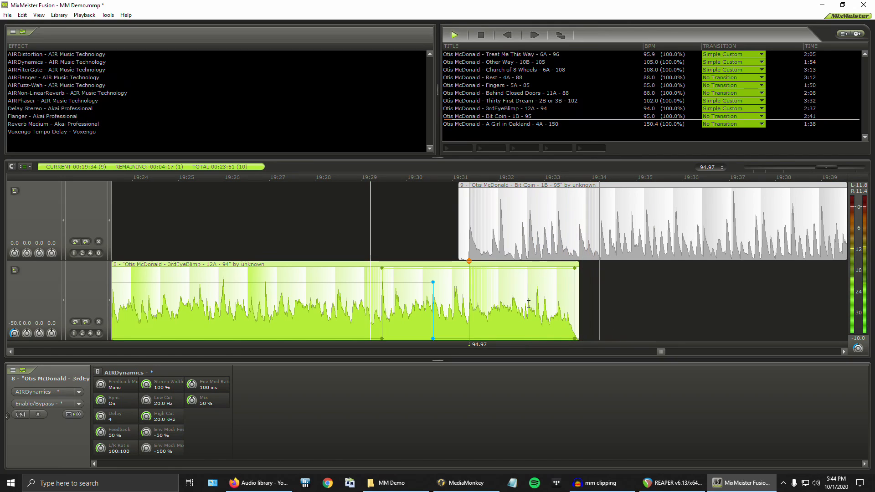
pyautogui.scroll(-3, 540, 298)
pyautogui.press('space')
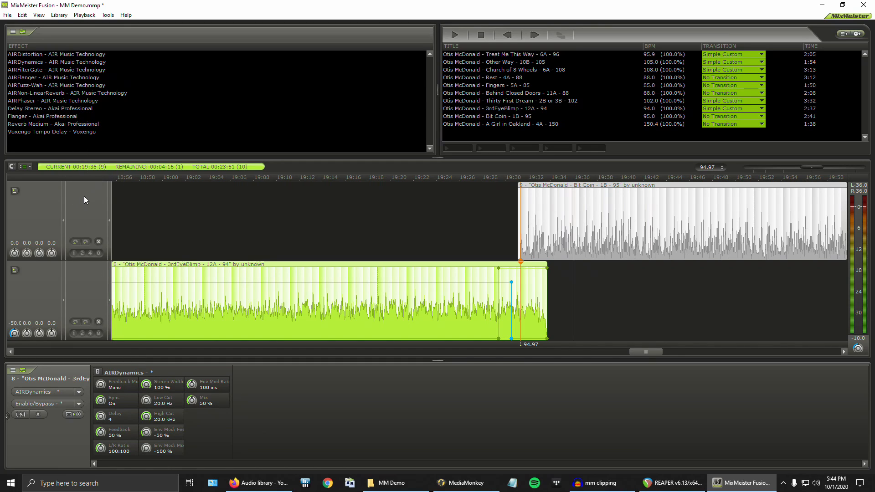
# Step: Open the "Voxengo Tempo Delay" project from the "Voxengo Tempo Delay MixMesiter Example" folder inside Mixtapes
pyautogui.click(42, 133)
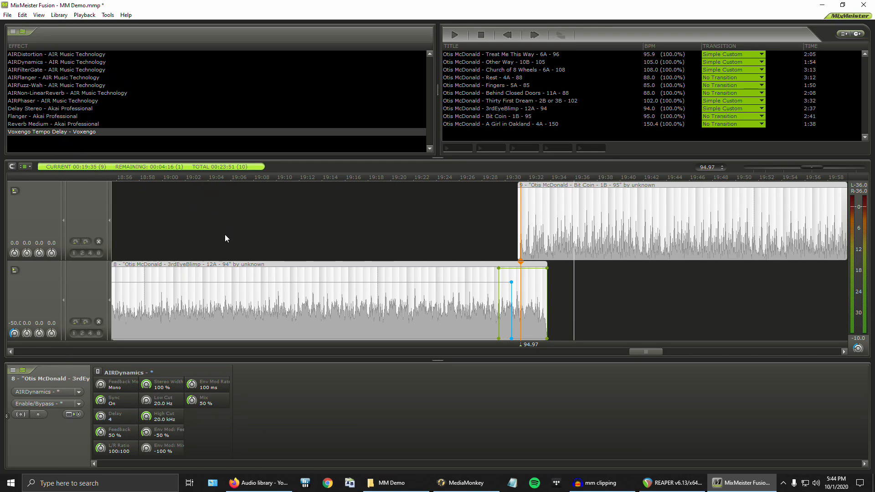
pyautogui.click(823, 5)
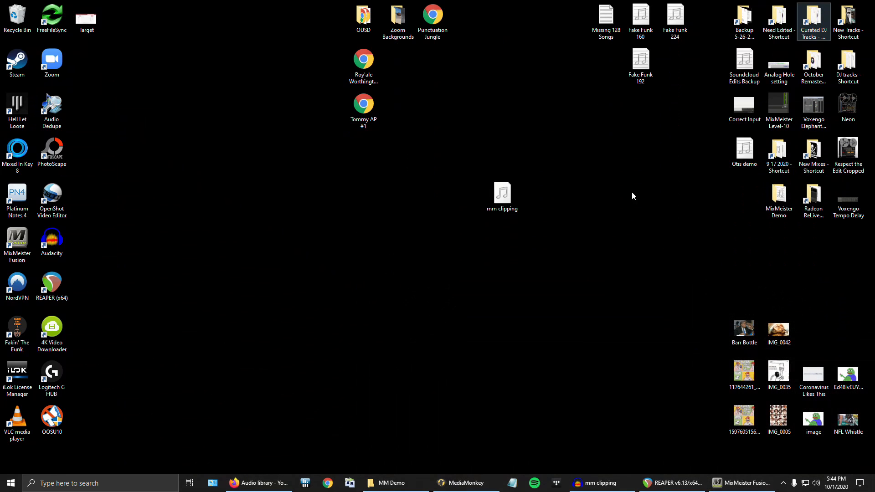
pyautogui.doubleClick(779, 153)
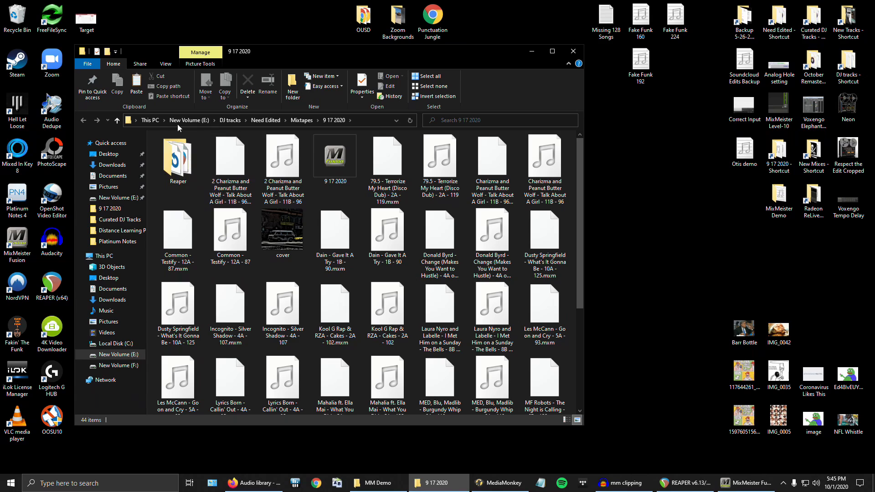
pyautogui.click(298, 121)
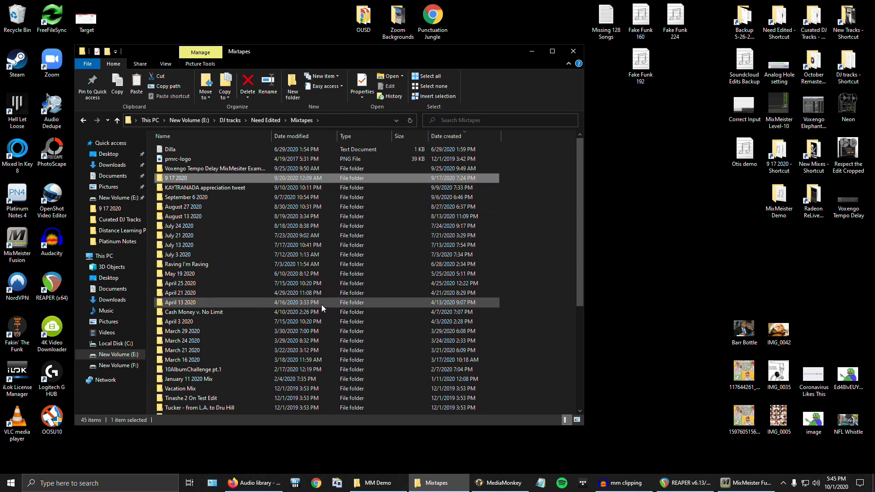
pyautogui.doubleClick(235, 174)
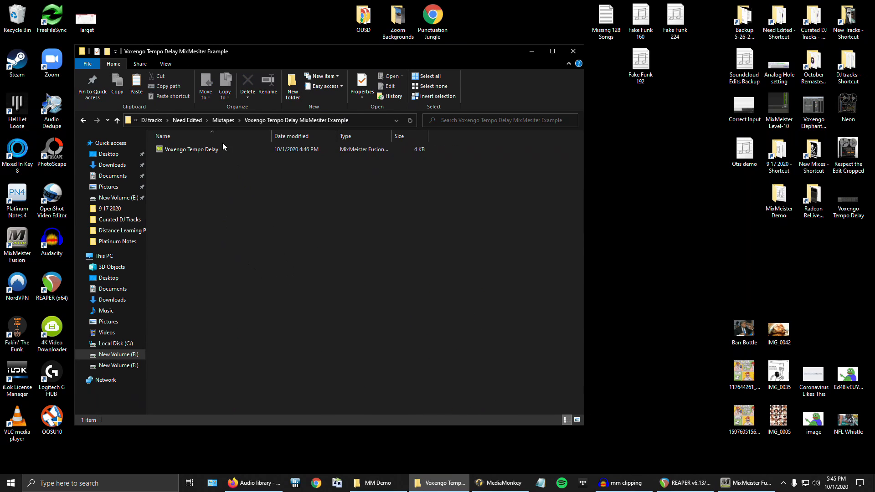
pyautogui.doubleClick(207, 149)
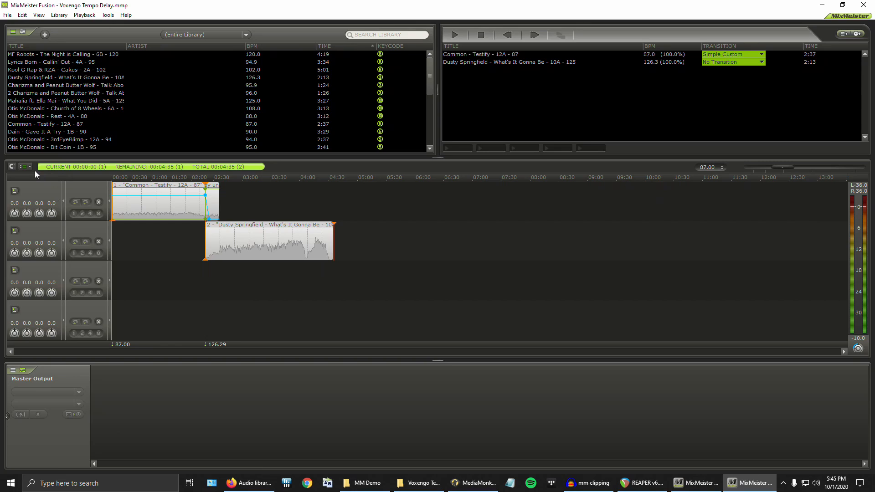
# Step: Bring up the Voxengo Tempo Delay settings of "Common - Testify" near its volume drop, and briefly switch to REAPER
pyautogui.scroll(5, 222, 214)
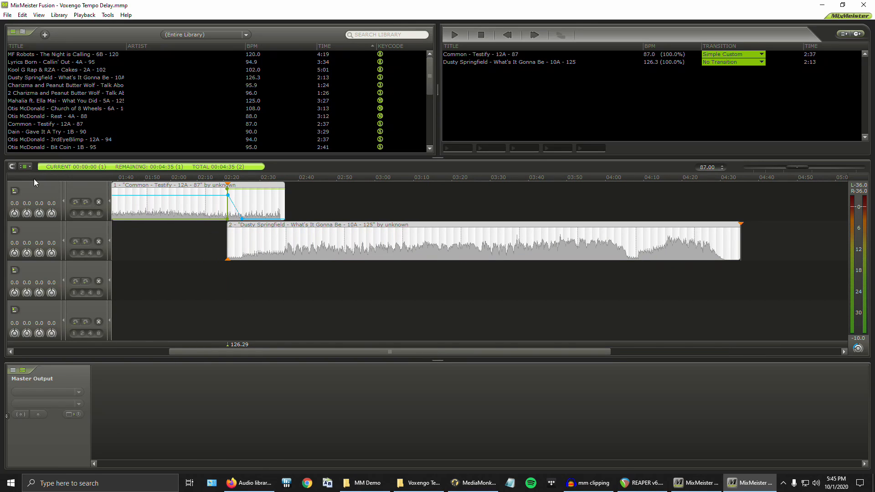
pyautogui.click(247, 202)
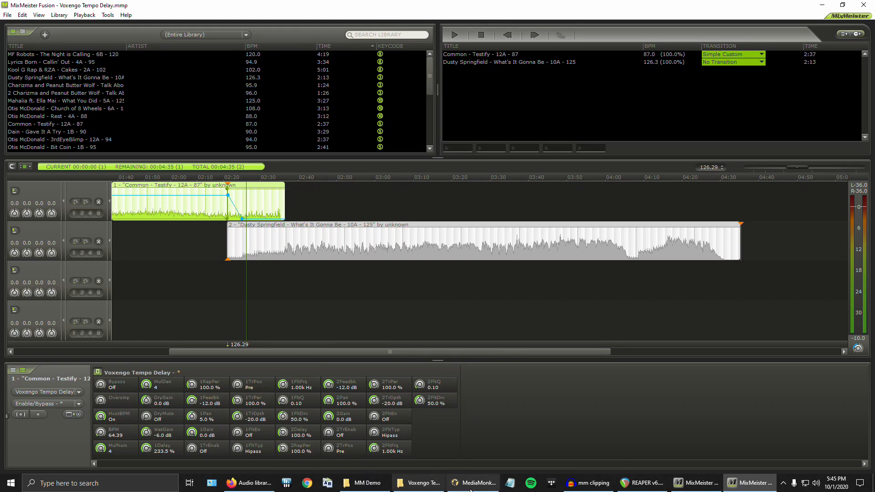
pyautogui.click(648, 489)
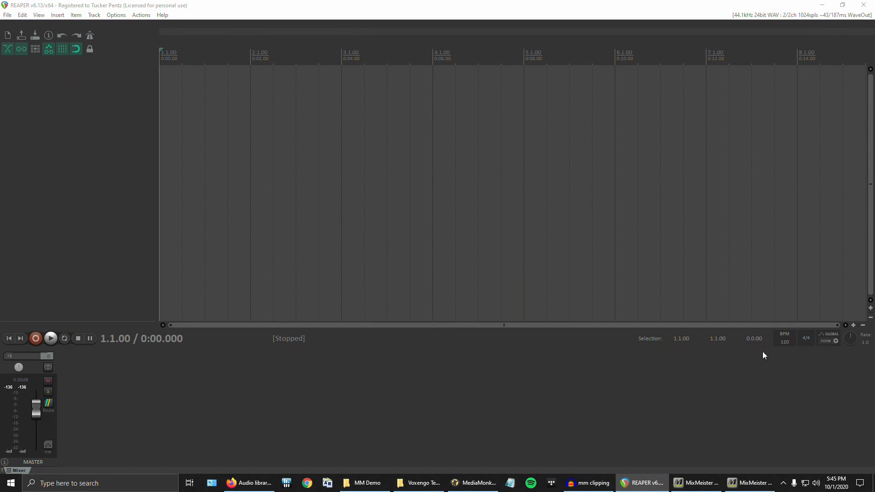
pyautogui.click(822, 5)
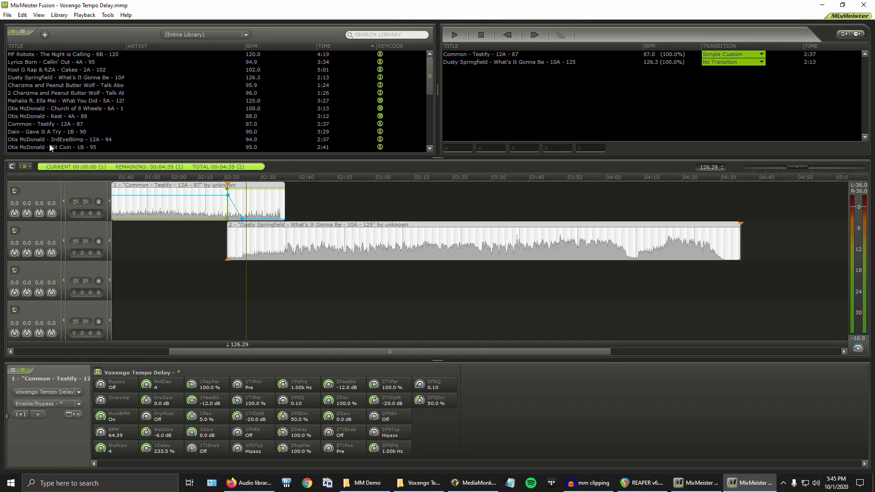
# Step: Show the effects list and play the delay transition from "Common - Testify" into "Dusty Springfield", starting at about 2:14
pyautogui.click(25, 32)
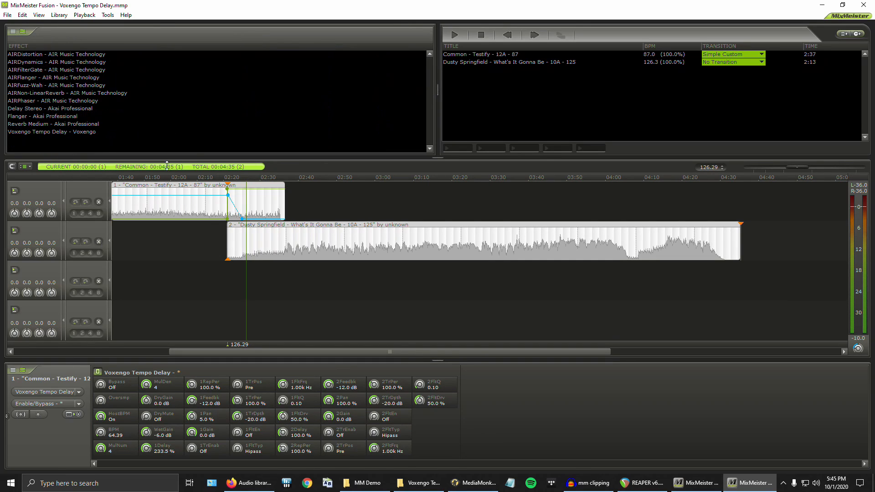
pyautogui.scroll(2, 213, 208)
pyautogui.doubleClick(201, 206)
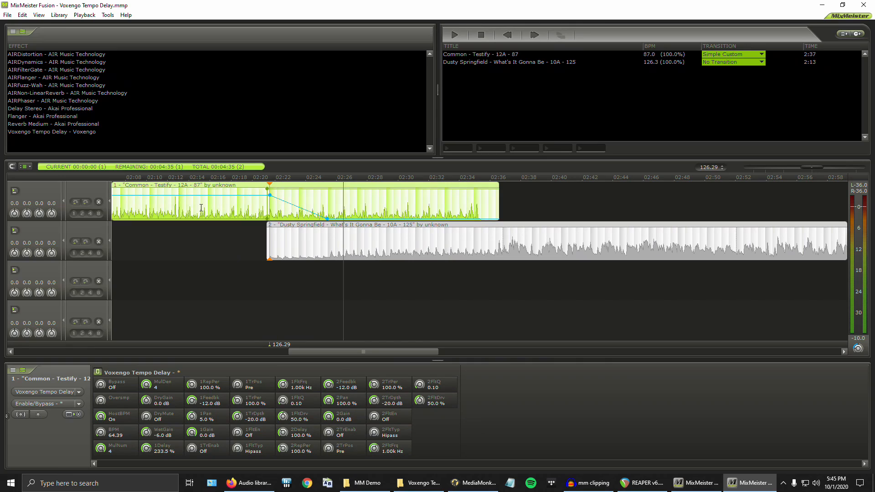
pyautogui.press('space')
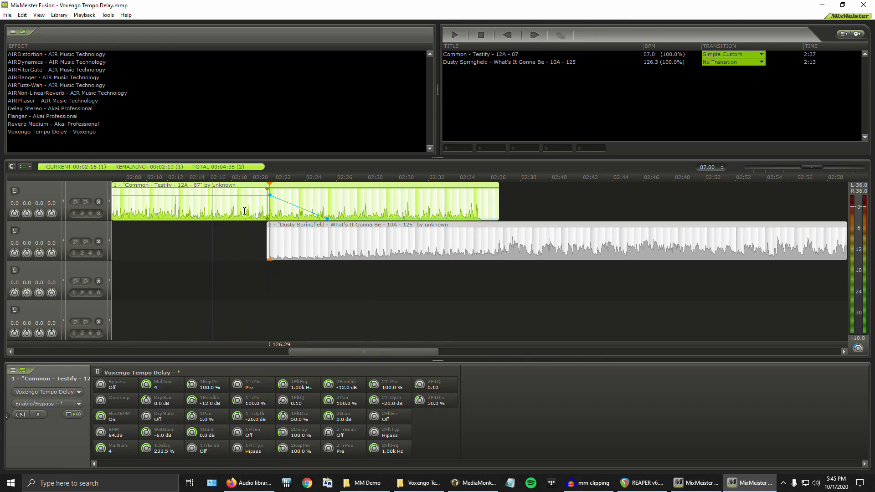
pyautogui.doubleClick(195, 205)
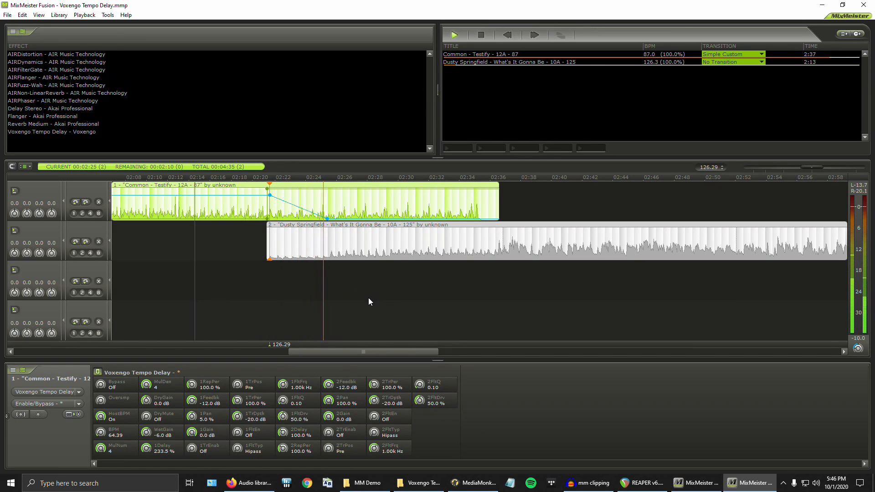
pyautogui.press('space')
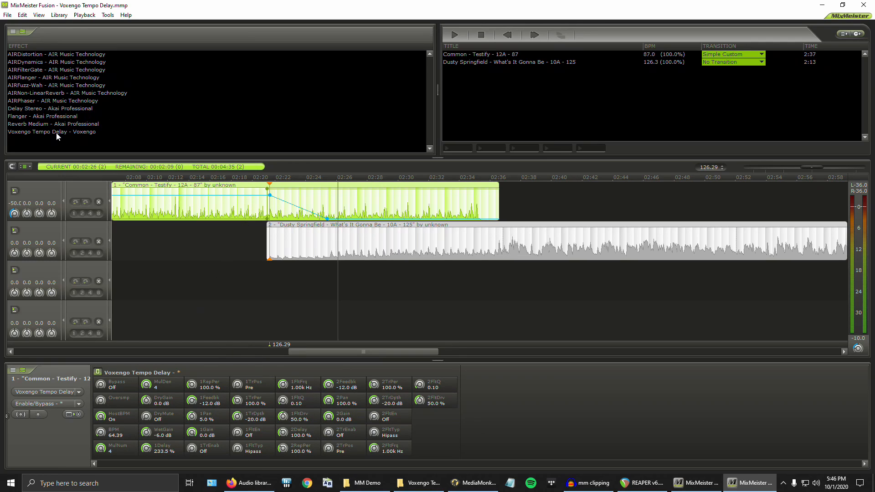
# Step: Close the Voxengo Tempo Delay project and its example folder, and return to the MM Demo project
pyautogui.click(8, 15)
pyautogui.click(35, 196)
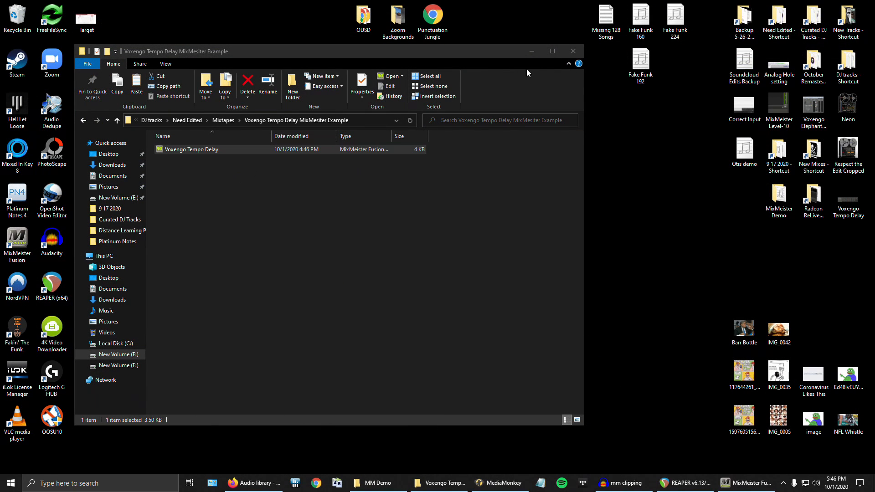
pyautogui.click(573, 52)
pyautogui.click(738, 482)
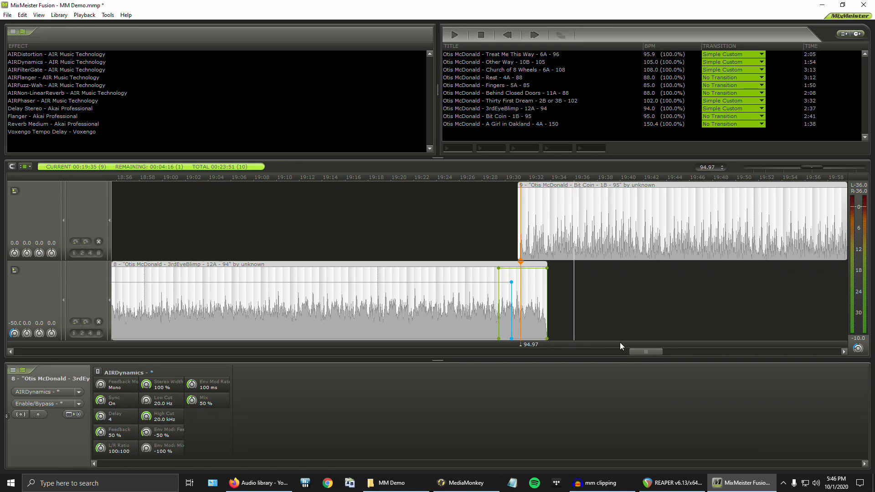
# Step: Examine the end of "3rdEyeBlimp" at about 19:30 and the volume markers on "Other Way" at about 3:30
pyautogui.moveTo(639, 352)
pyautogui.mouseDown()
pyautogui.moveTo(685, 351)
pyautogui.moveTo(630, 352)
pyautogui.mouseUp()
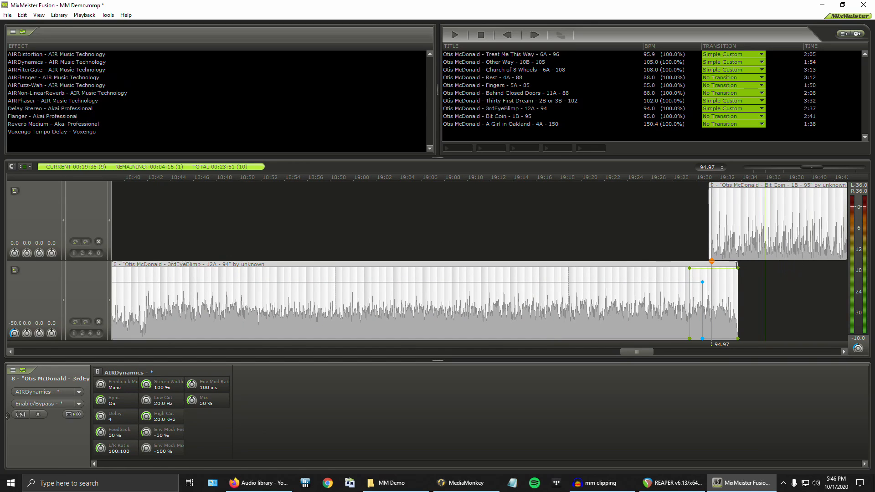
pyautogui.rightClick(686, 282)
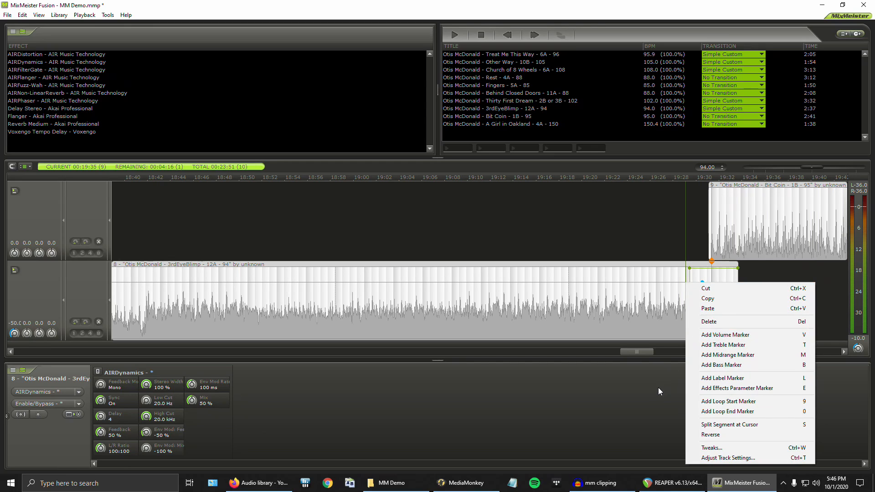
pyautogui.press('Escape')
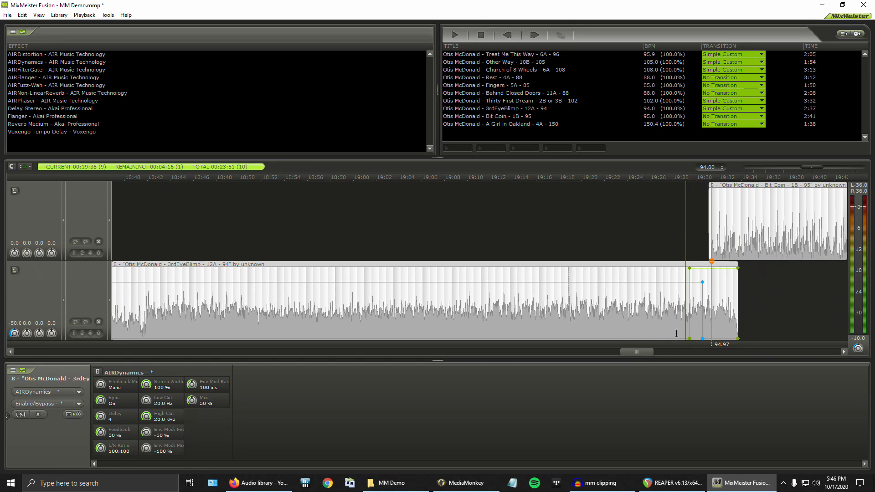
pyautogui.moveTo(646, 353); pyautogui.dragTo(650, 353)
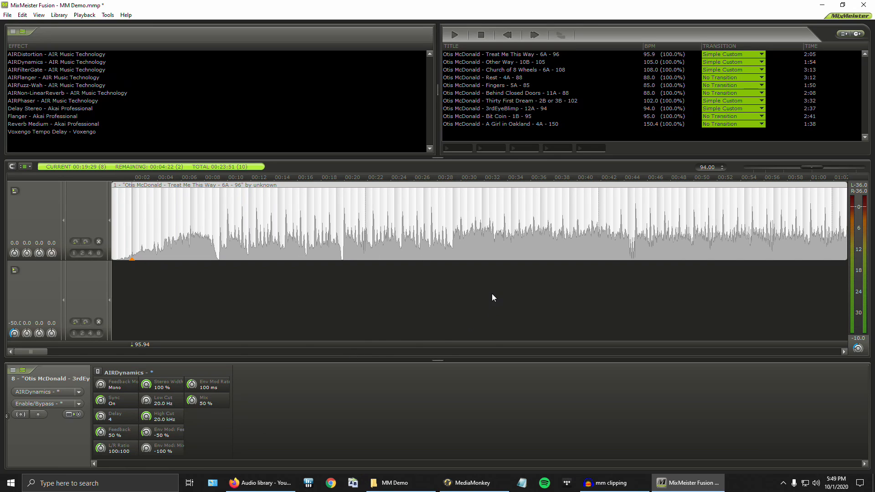
pyautogui.scroll(-5, 411, 311)
pyautogui.click(439, 285)
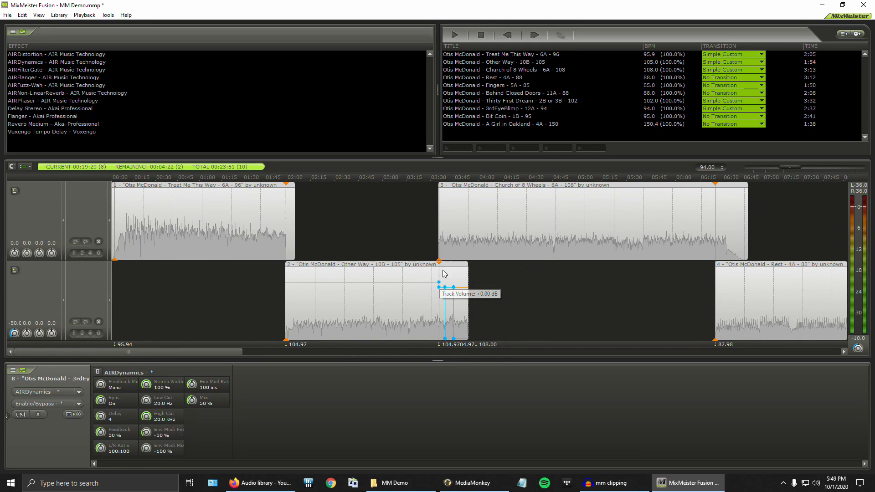
# Step: Minimize MixMeister Fusion and open the "9 17 2020" REAPER project from the Reaper folder inside "9 17 2020"
pyautogui.click(822, 5)
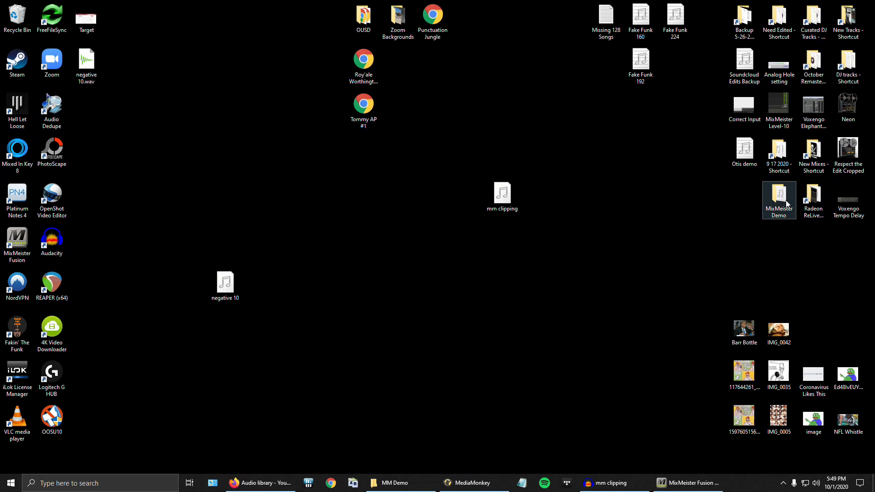
pyautogui.doubleClick(779, 150)
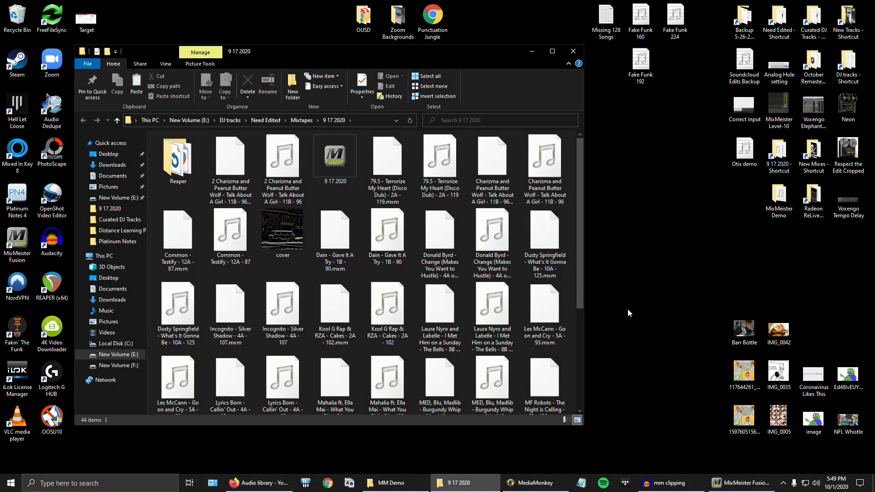
pyautogui.doubleClick(178, 157)
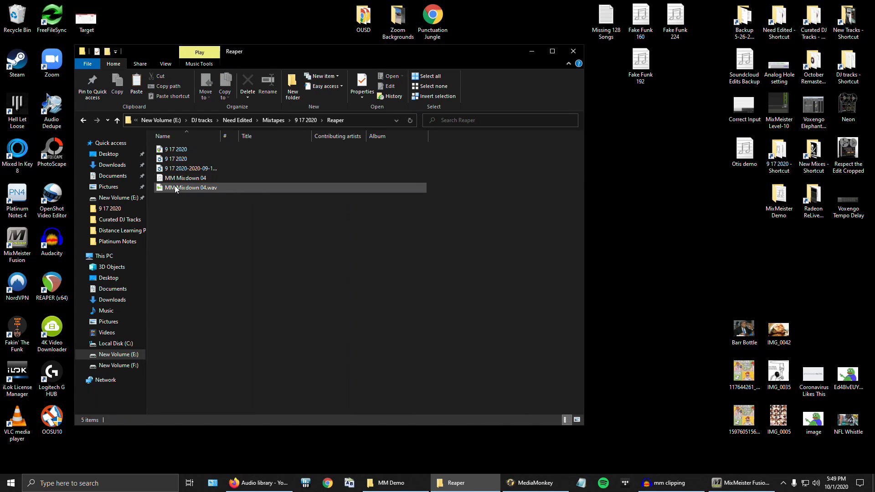
pyautogui.doubleClick(182, 149)
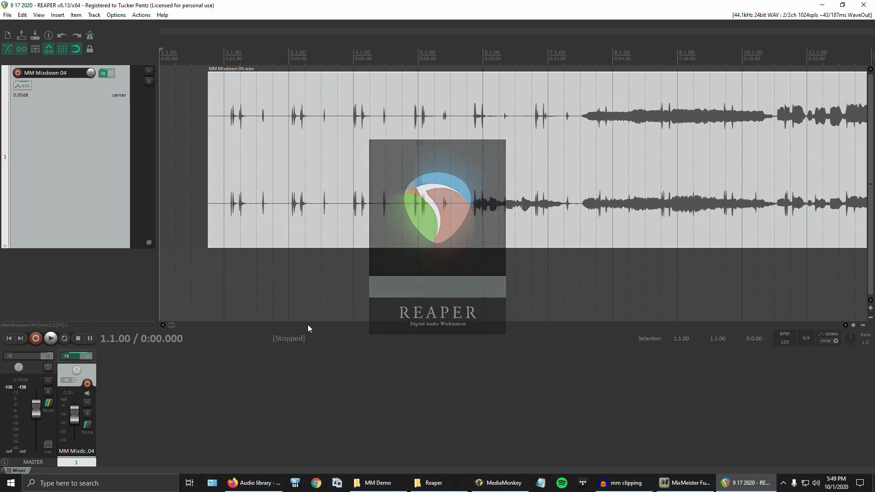
# Step: Examine the whole MM Mixdown 04 waveform for level spikes and place the edit cursor at 31:44
pyautogui.scroll(-15, 444, 242)
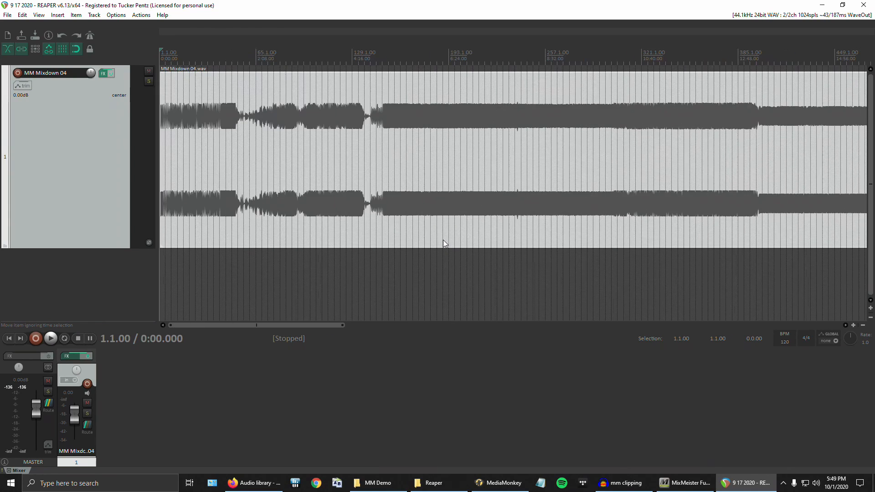
pyautogui.scroll(-6, 441, 238)
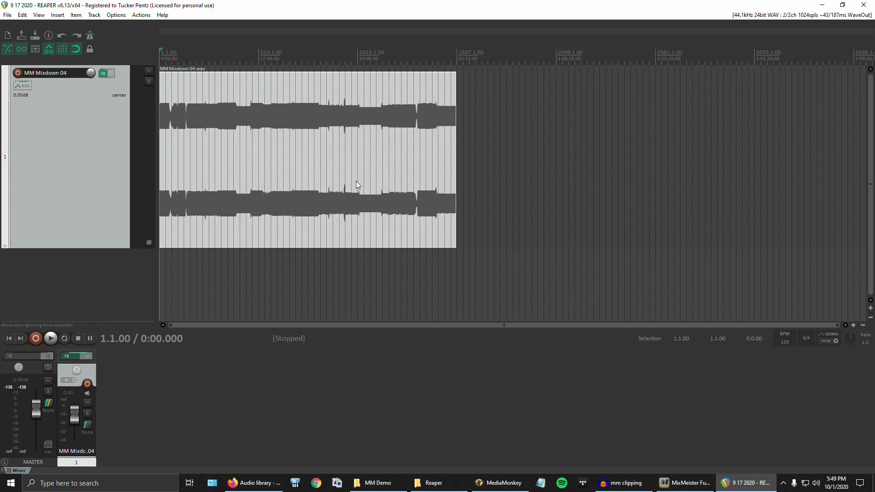
pyautogui.scroll(2, 343, 191)
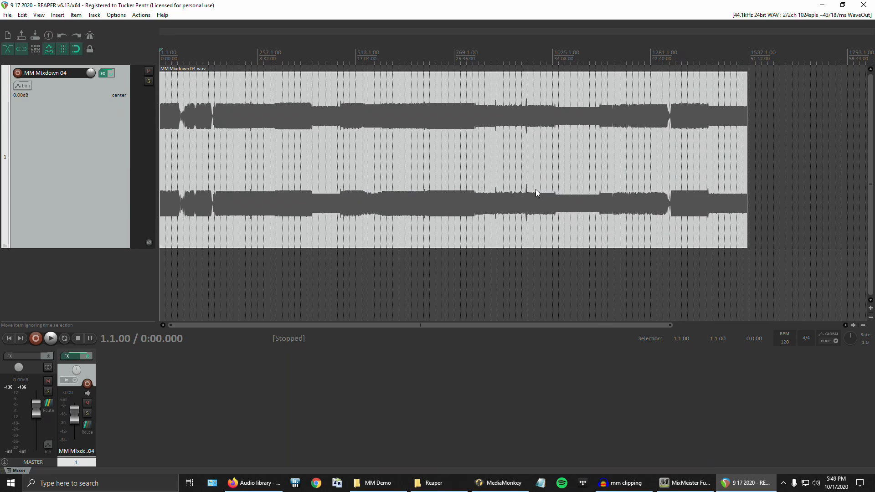
pyautogui.scroll(1, 537, 190)
pyautogui.click(675, 193)
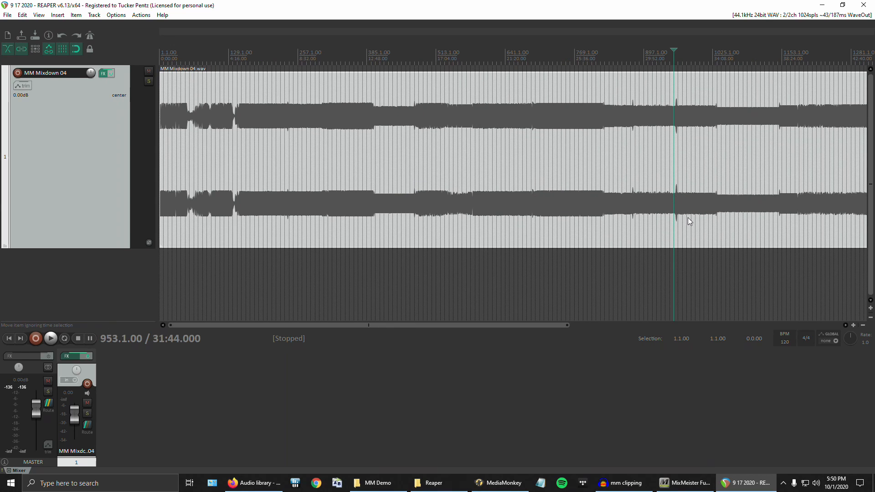
pyautogui.scroll(1, 696, 208)
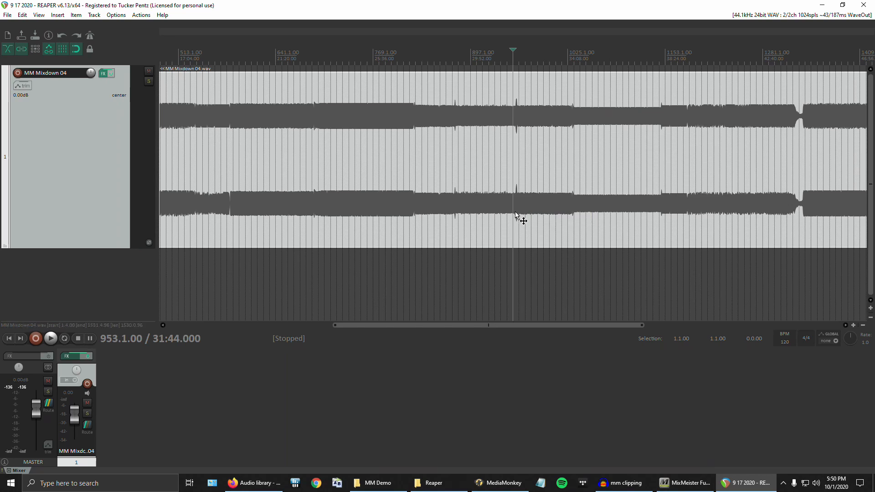
# Step: Play MM Mixdown 04 briefly around the level spike, starting at 31:44 and again at 31:52
pyautogui.press('space')
pyautogui.press('space')
pyautogui.scroll(2, 518, 212)
pyautogui.scroll(2, 517, 212)
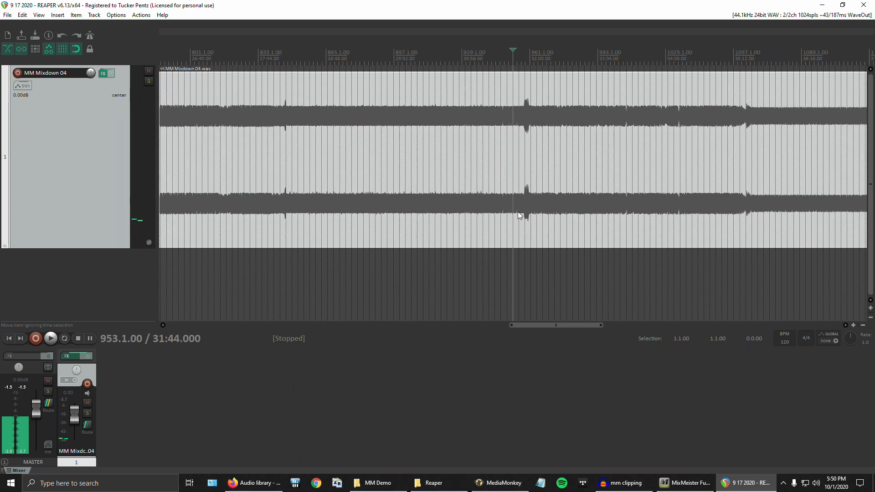
pyautogui.click(524, 193)
pyautogui.press('space')
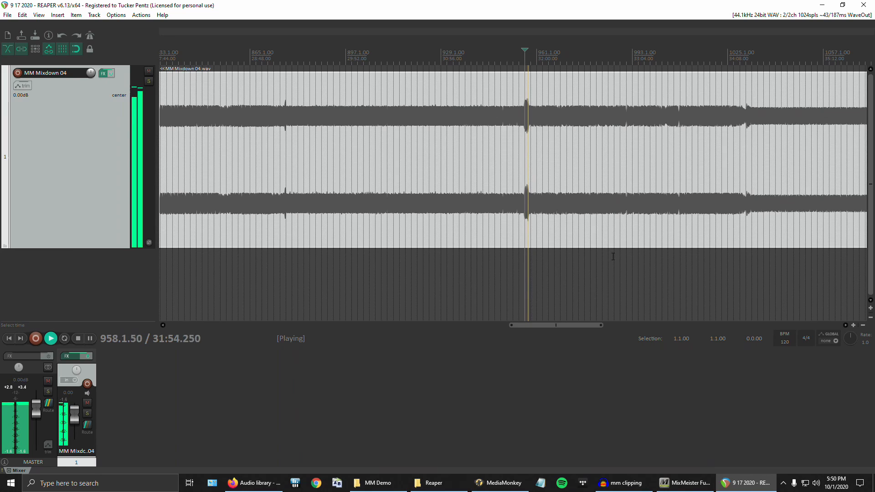
pyautogui.press('space')
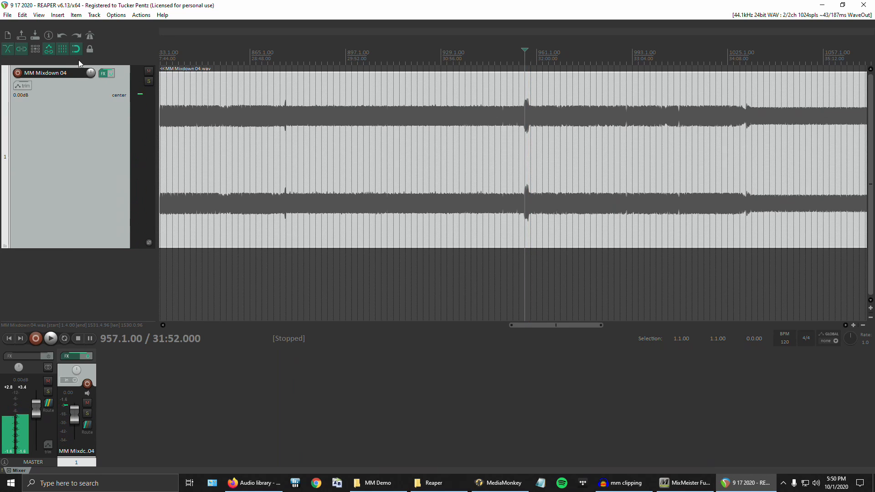
# Step: Open the Voxengo Elephant limiter on the MM Mixdown 04 track and play the mix from measure 955 to check its meters
pyautogui.click(105, 73)
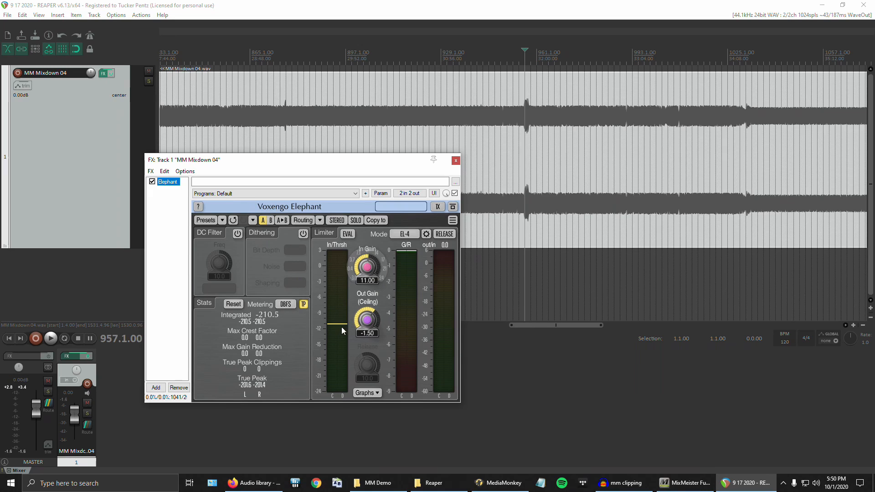
pyautogui.moveTo(363, 331)
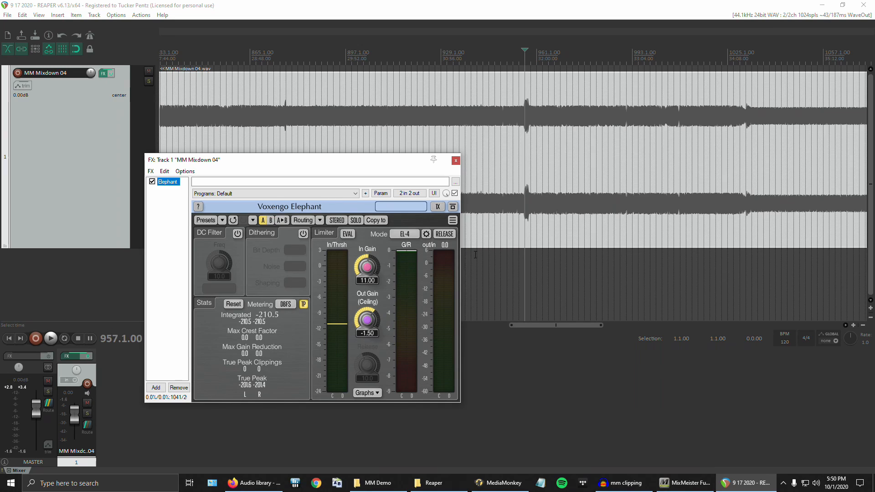
pyautogui.click(523, 224)
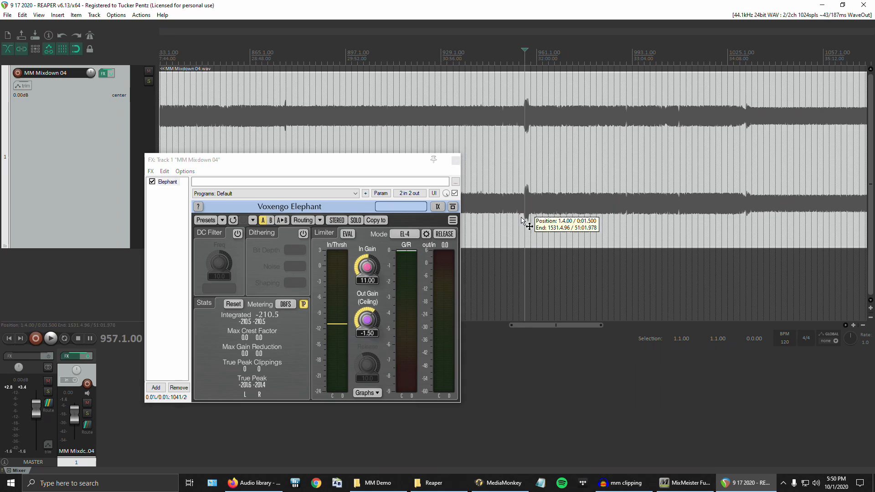
pyautogui.click(524, 225)
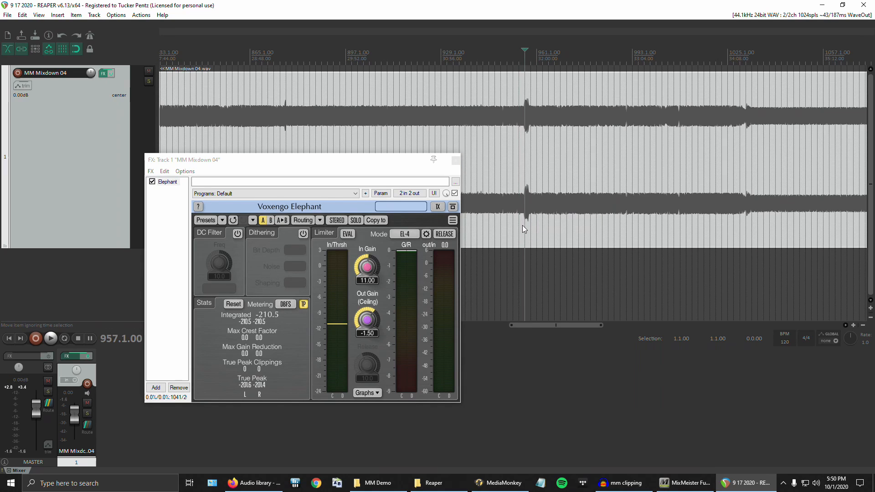
pyautogui.click(521, 216)
pyautogui.press('space')
pyautogui.press('space')
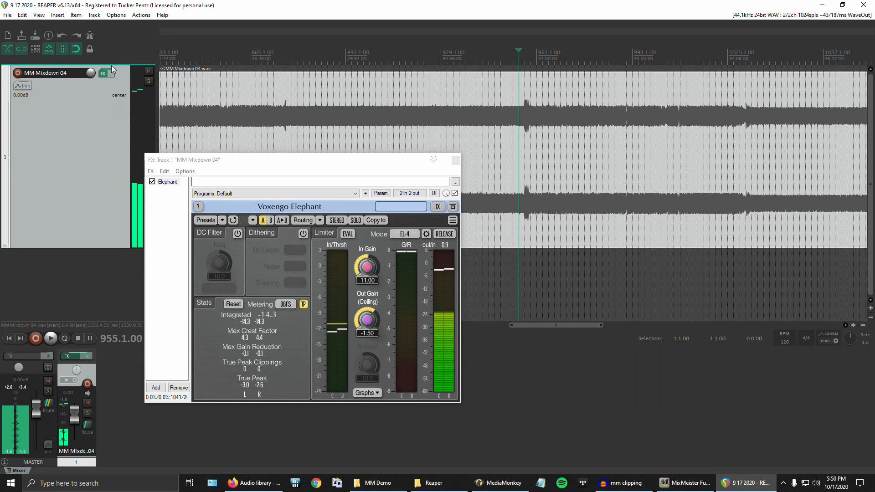
# Step: Turn off snapping and play the level spike from just before measure 957 to check Elephant's gain reduction
pyautogui.click(524, 220)
pyautogui.press('space')
pyautogui.press('space')
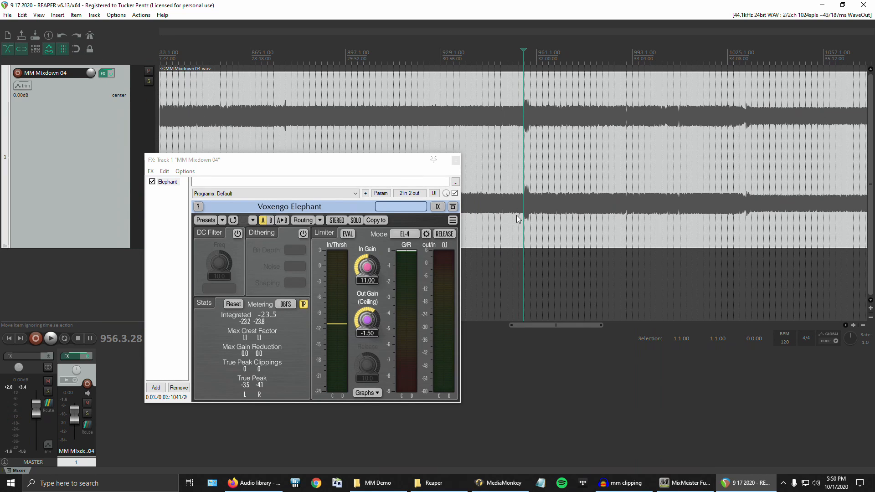
pyautogui.press('space')
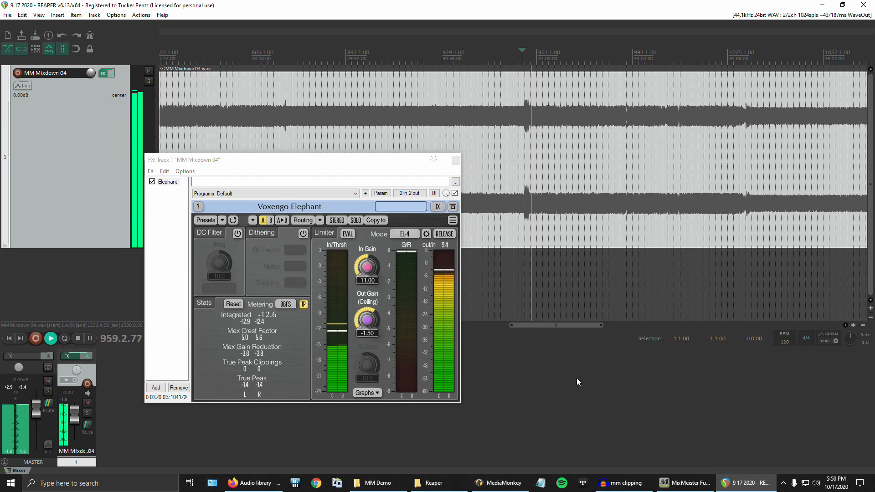
pyautogui.press('space')
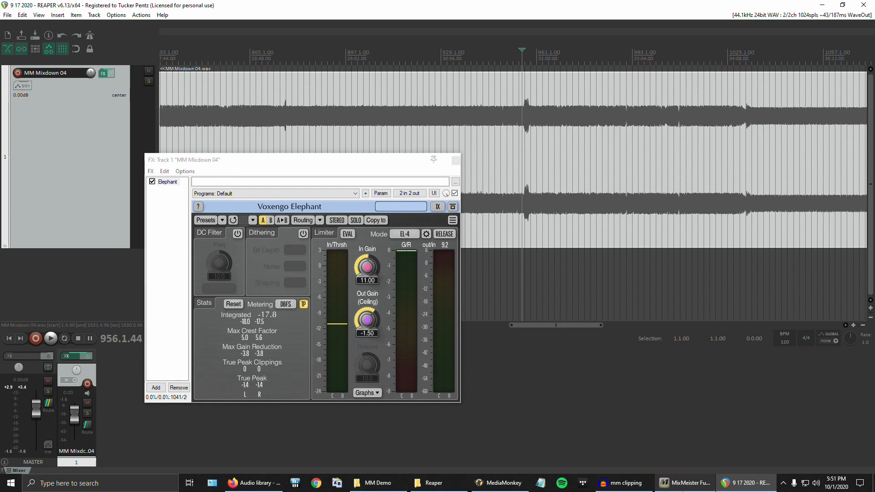
# Step: Switch to the MM Demo project in MixMeister Fusion, and return to the Elephant limiter window in REAPER
pyautogui.click(684, 482)
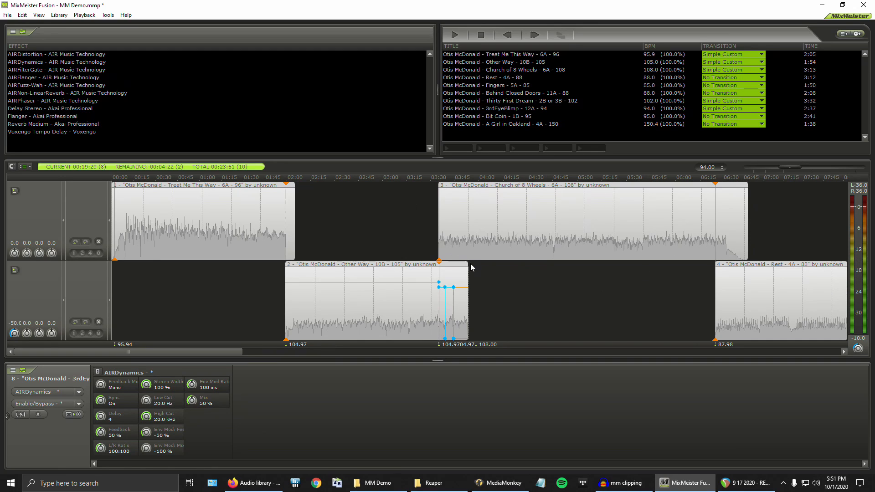
pyautogui.click(745, 483)
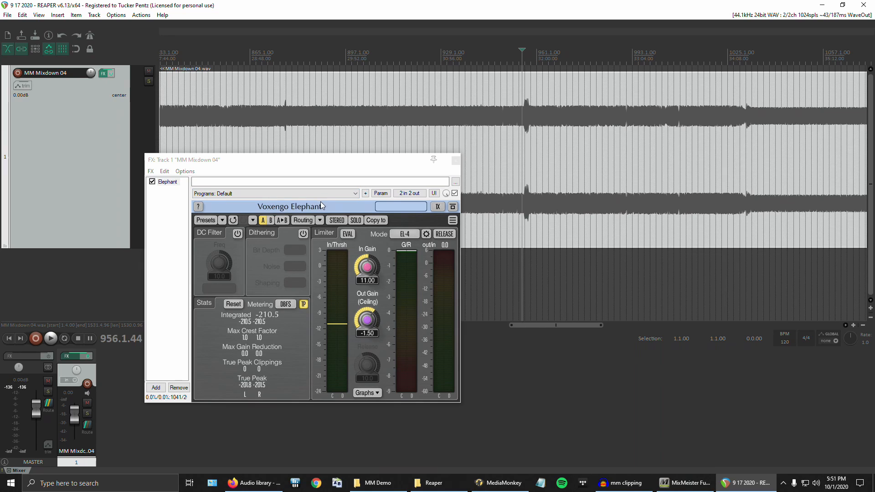
pyautogui.click(256, 210)
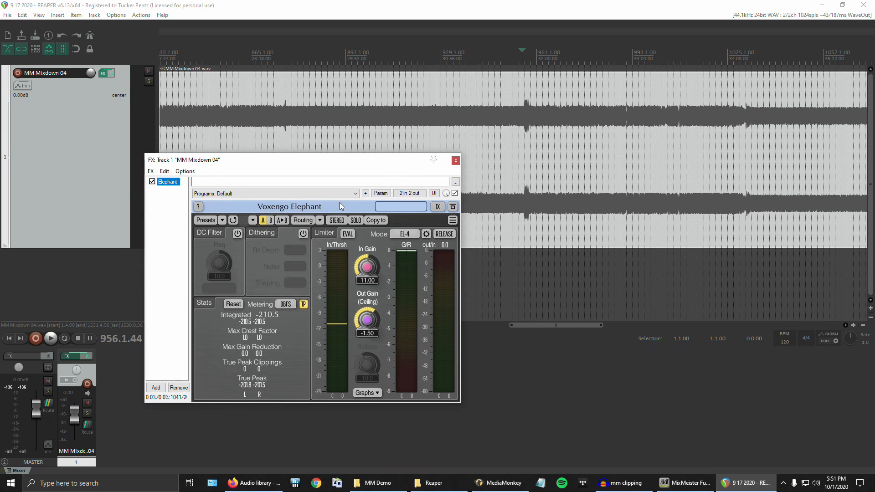
# Step: Close the Elephant limiter window in REAPER, switch to Firefox, and look through the mixes uploaded to the hearthis.at profile
pyautogui.click(456, 161)
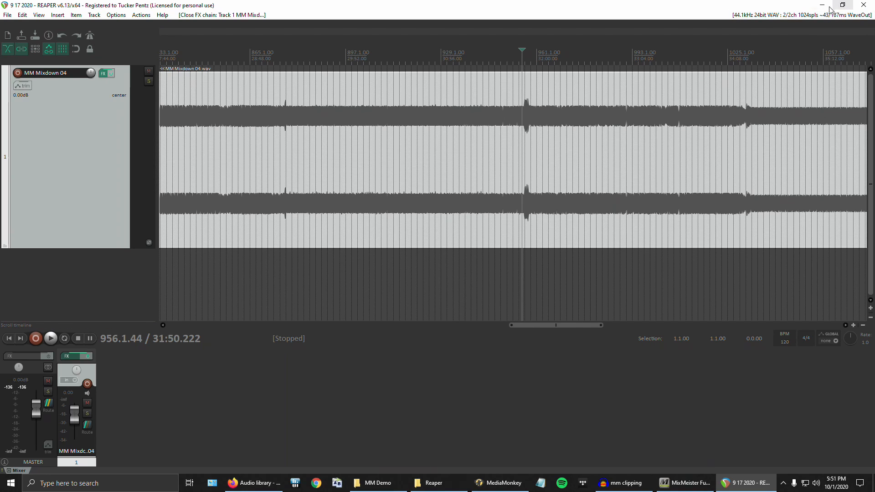
pyautogui.click(829, 7)
pyautogui.scroll(-2, 246, 246)
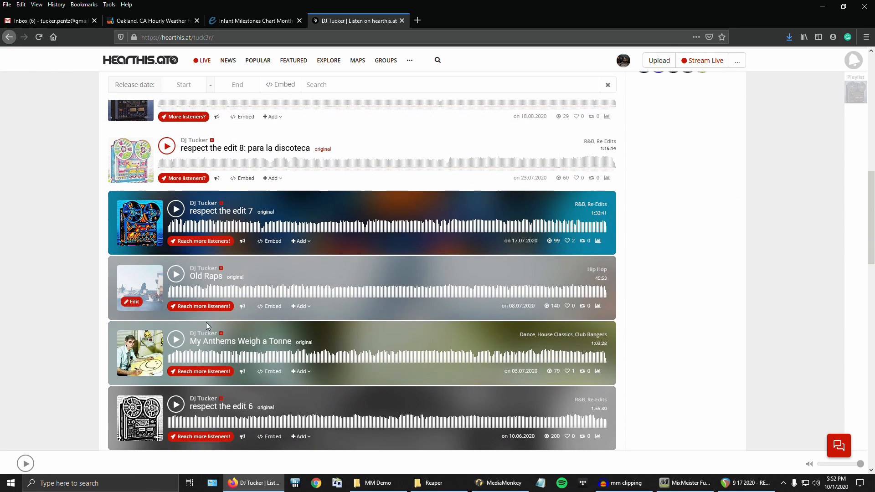
pyautogui.scroll(-2, 176, 361)
pyautogui.scroll(-2, 67, 398)
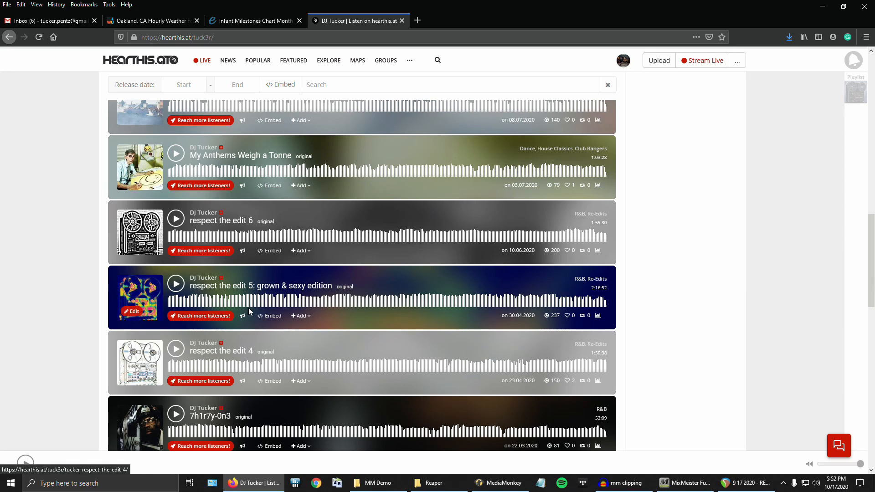
pyautogui.scroll(2, 242, 319)
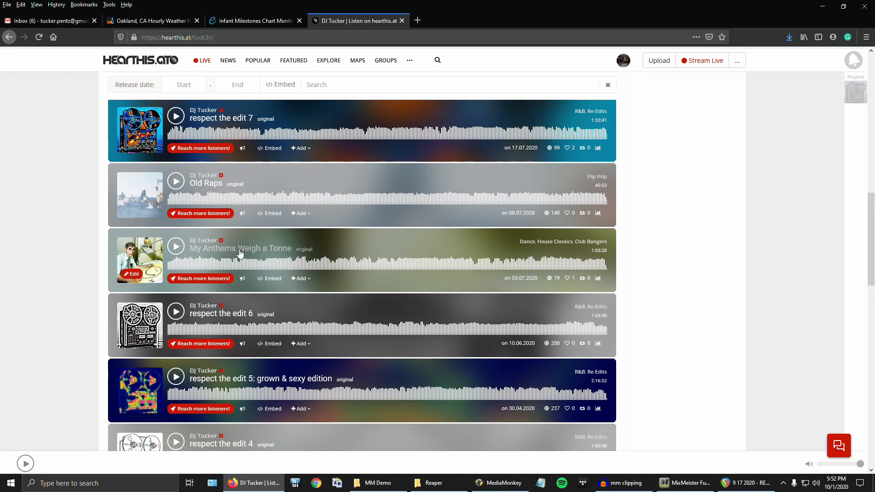
pyautogui.scroll(2, 219, 273)
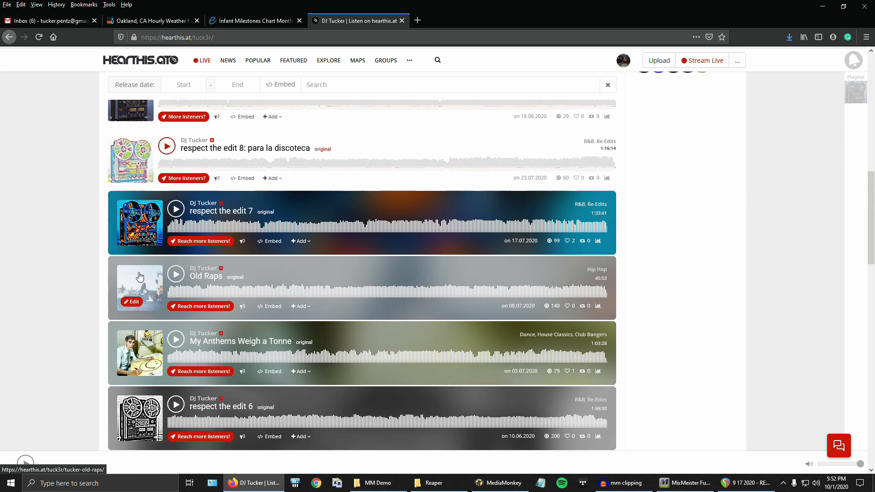
pyautogui.scroll(3, 228, 273)
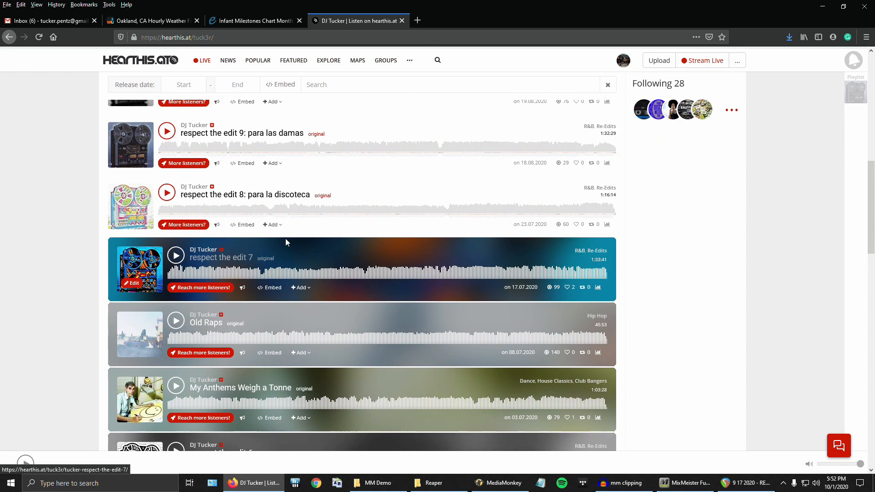
pyautogui.scroll(3, 286, 241)
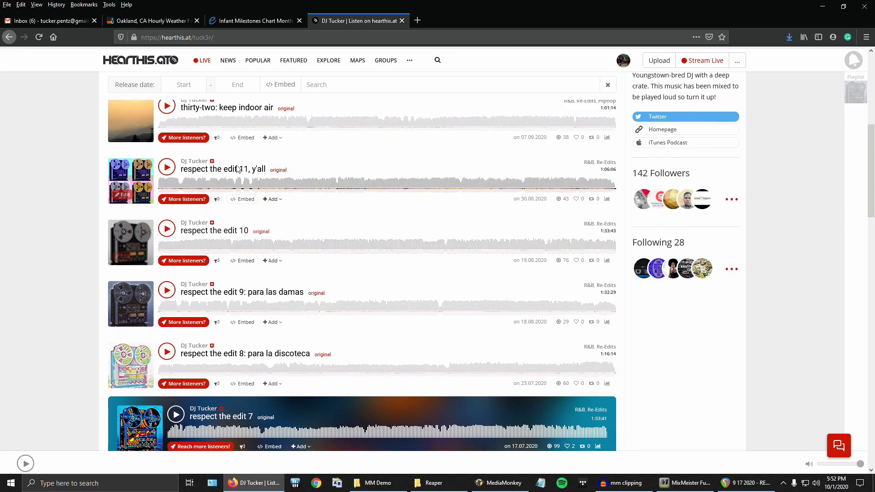
pyautogui.scroll(3, 227, 174)
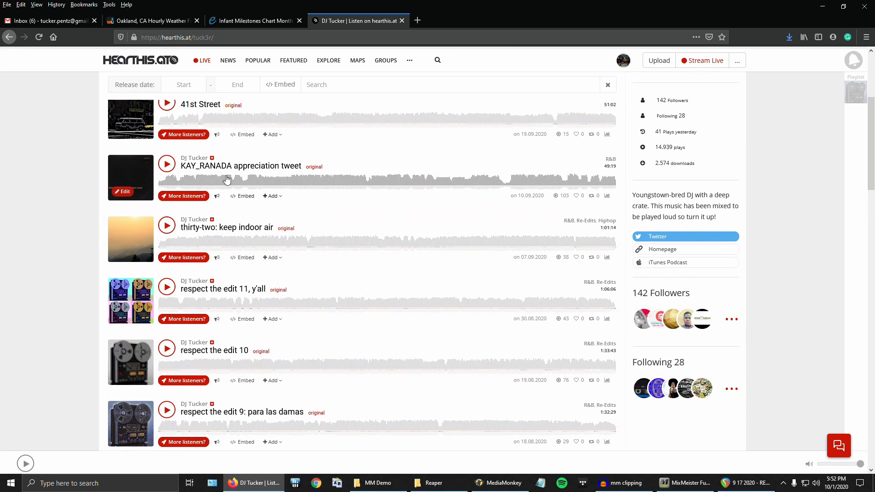
pyautogui.scroll(2, 228, 178)
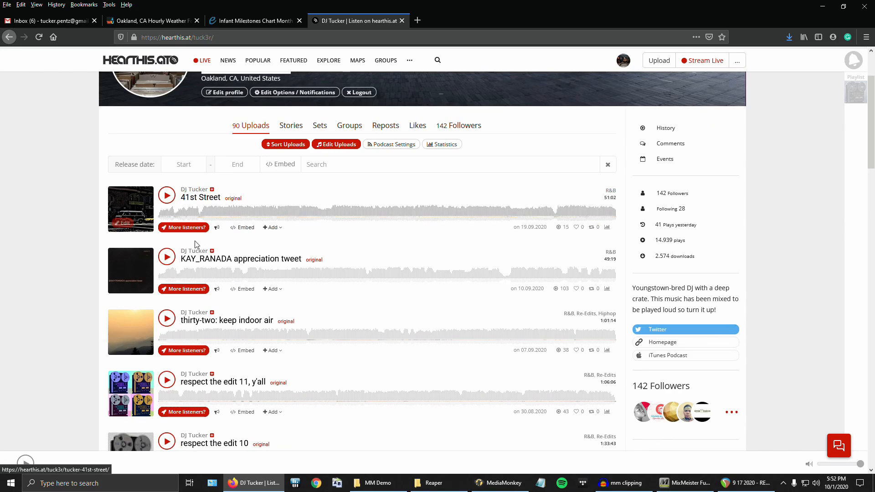
# Step: Compare the waveforms of the newer hearthis.at uploads with the older ones from respect the edit 7 back to thirty: no discipline
pyautogui.click(678, 489)
pyautogui.click(822, 5)
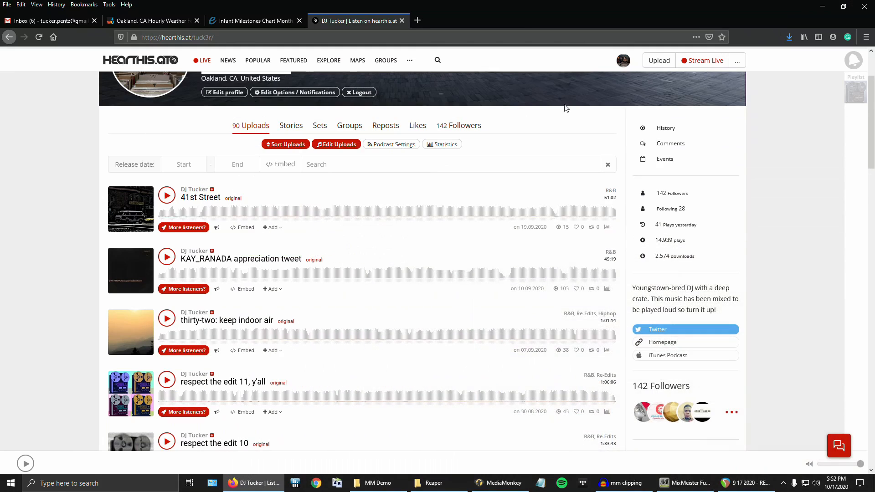
pyautogui.scroll(-6, 328, 280)
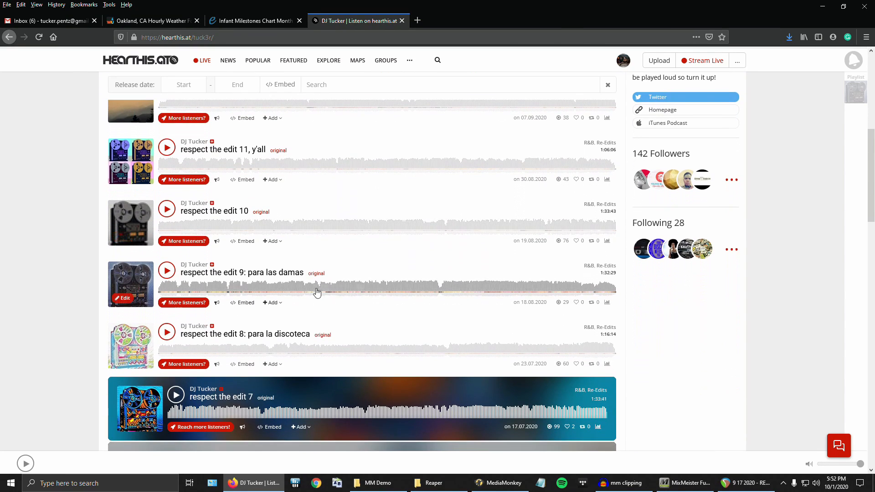
pyautogui.scroll(-1, 237, 346)
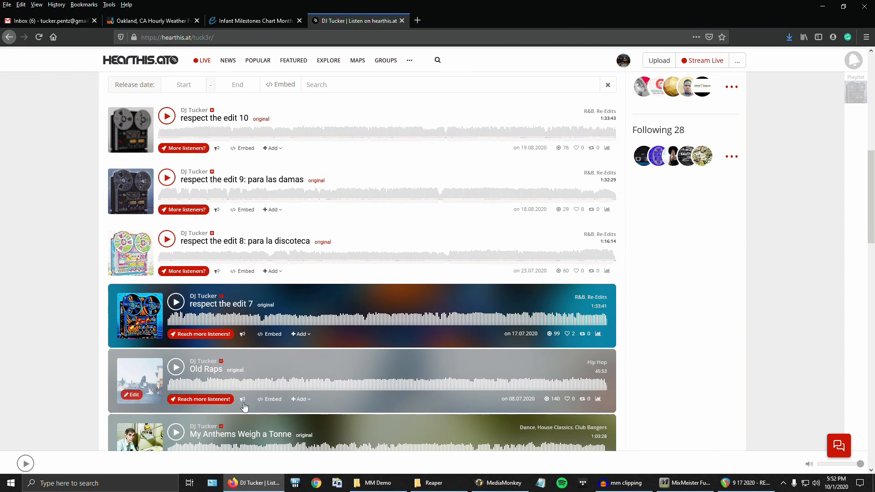
pyautogui.scroll(2, 250, 391)
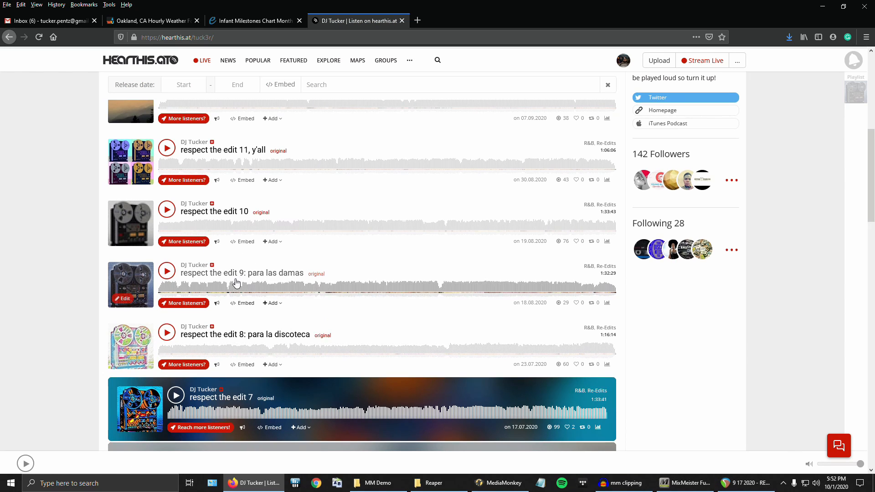
pyautogui.scroll(1, 256, 293)
pyautogui.scroll(2, 266, 299)
pyautogui.scroll(1, 226, 359)
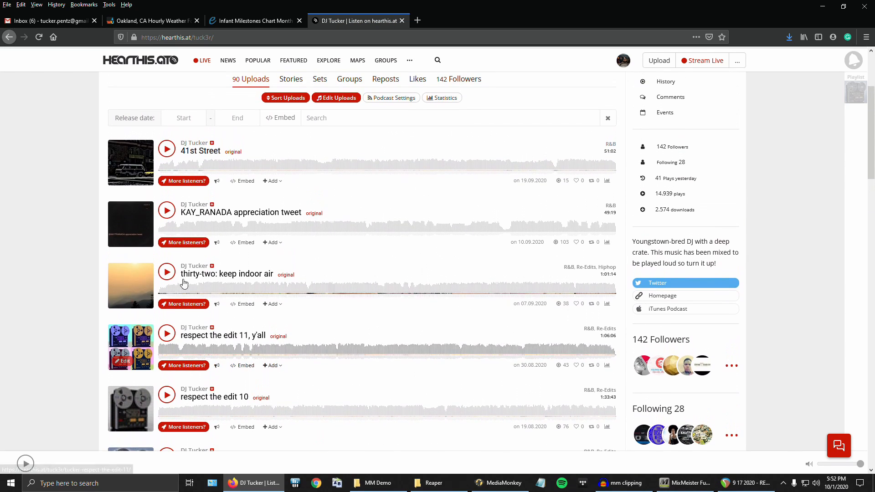
pyautogui.scroll(-1, 225, 358)
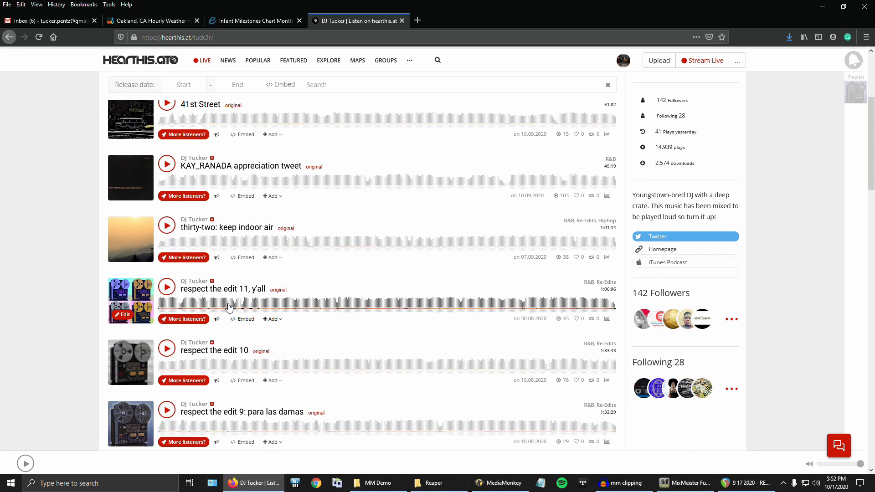
pyautogui.scroll(-6, 226, 364)
pyautogui.scroll(-5, 224, 439)
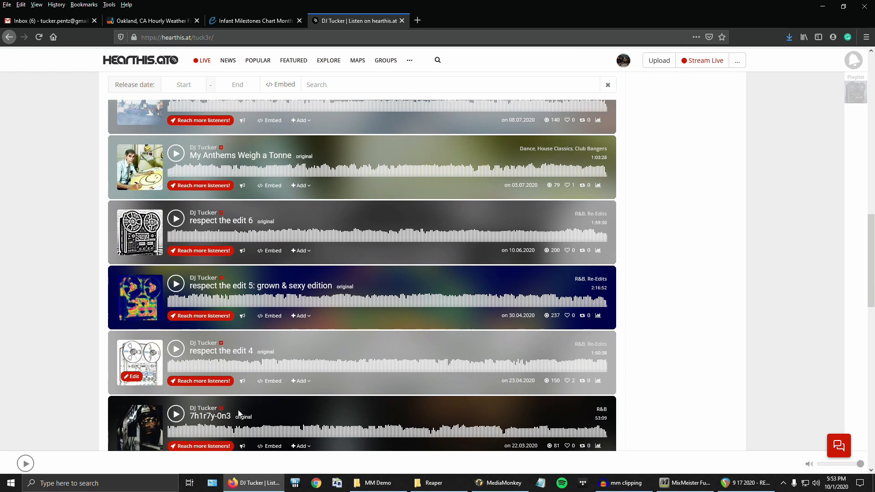
pyautogui.scroll(-3, 312, 384)
pyautogui.scroll(3, 272, 384)
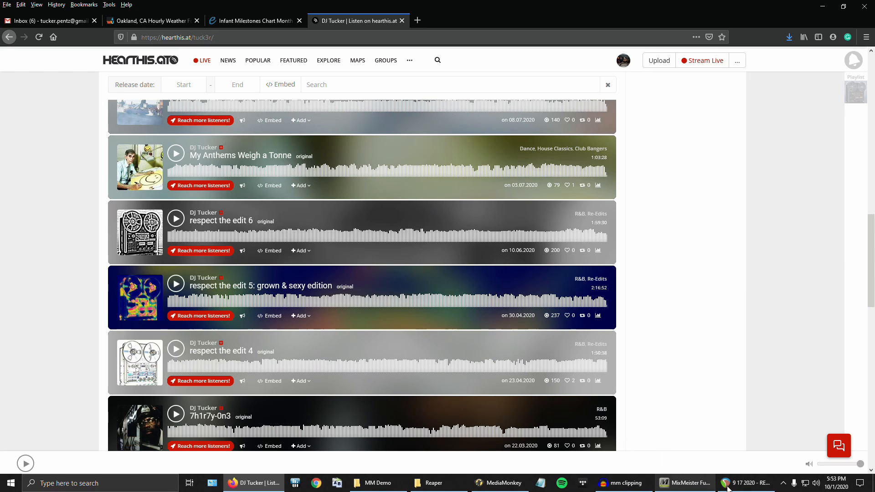
pyautogui.scroll(2, 275, 419)
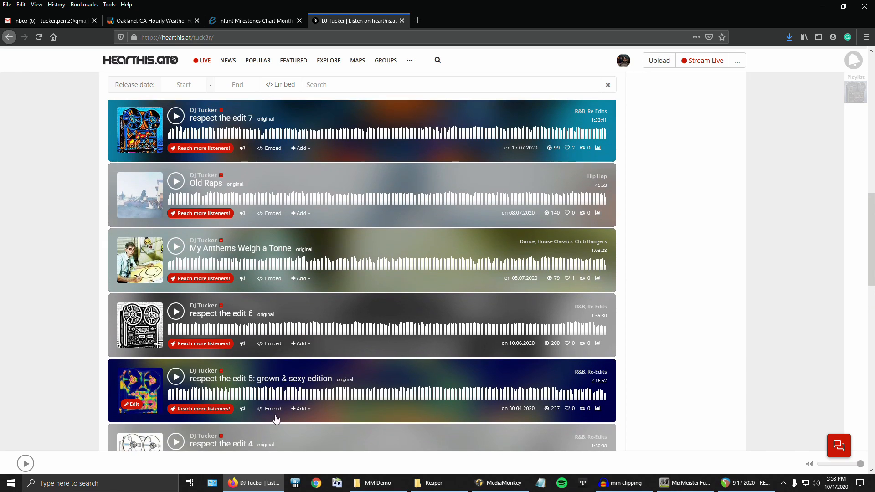
pyautogui.scroll(-3, 274, 418)
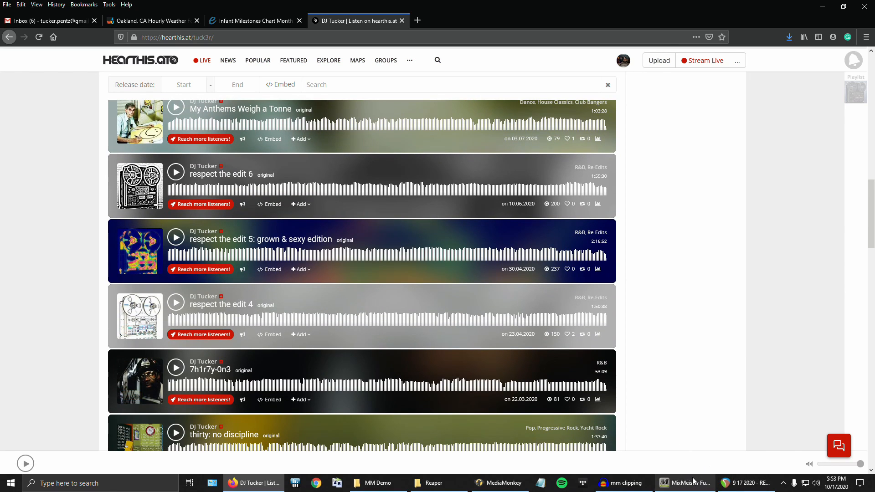
pyautogui.scroll(7, 312, 309)
pyautogui.scroll(8, 299, 322)
pyautogui.scroll(-5, 310, 254)
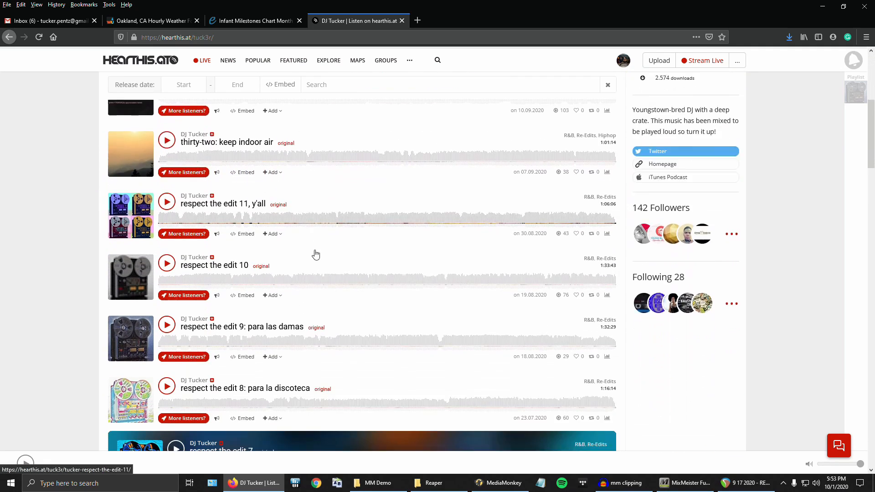
pyautogui.scroll(-2, 306, 277)
pyautogui.scroll(8, 212, 161)
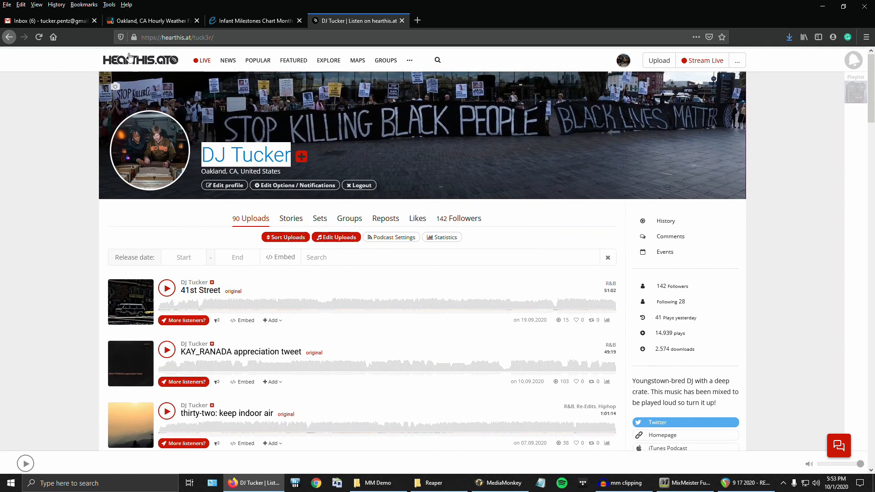
# Step: Open the bookmarked Mixcloud profile in a new browser tab and look through the mixes in its stream
pyautogui.click(418, 21)
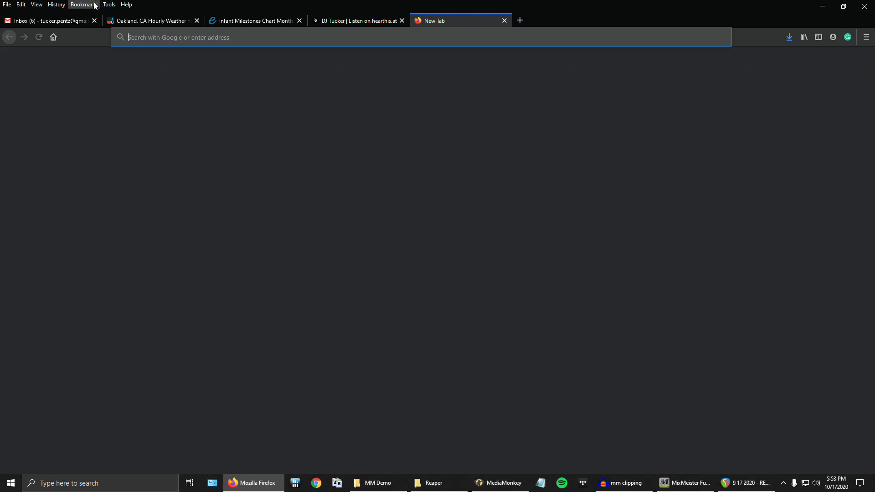
pyautogui.click(84, 4)
pyautogui.click(101, 158)
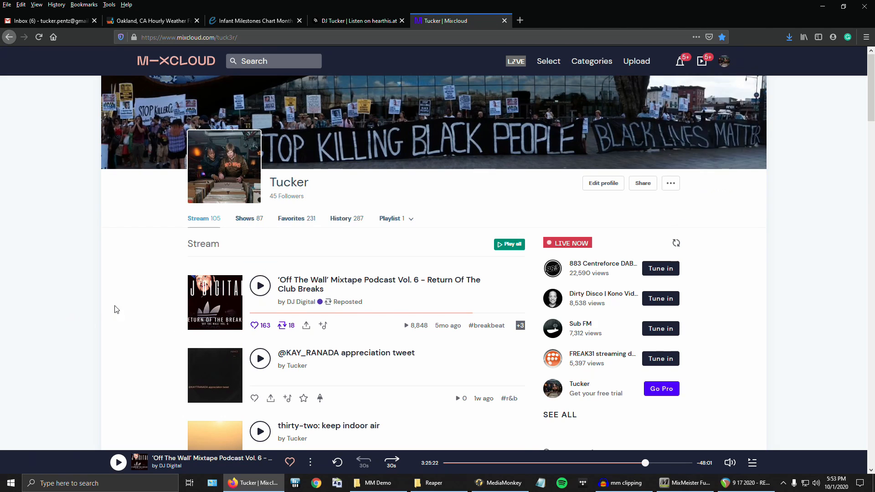
pyautogui.scroll(-5, 136, 273)
pyautogui.scroll(2, 269, 205)
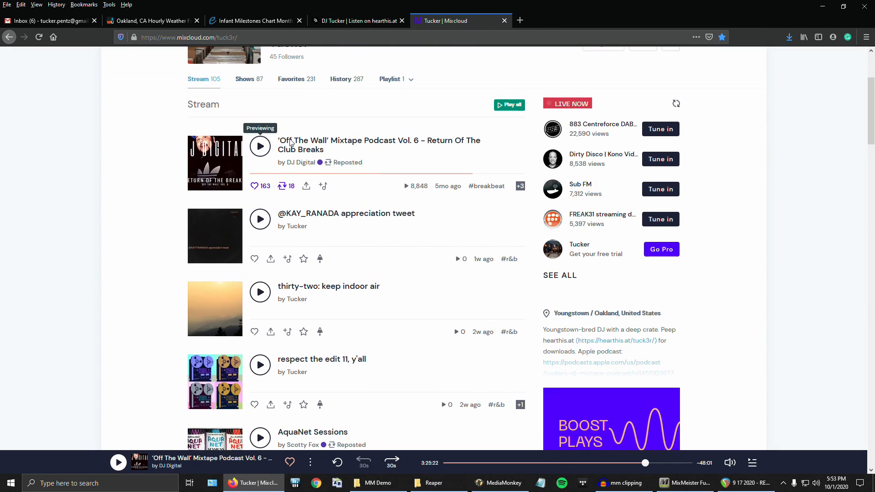
pyautogui.scroll(-4, 166, 260)
pyautogui.scroll(-4, 164, 273)
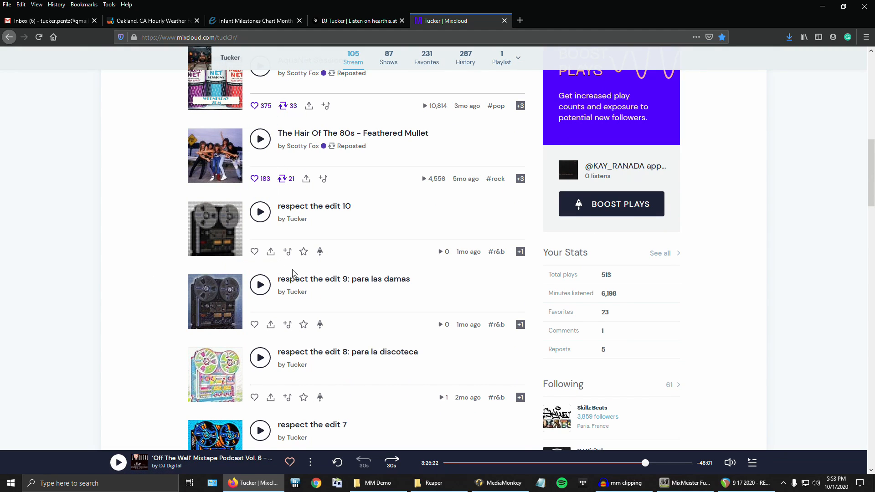
pyautogui.scroll(-2, 291, 319)
pyautogui.scroll(-10, 291, 319)
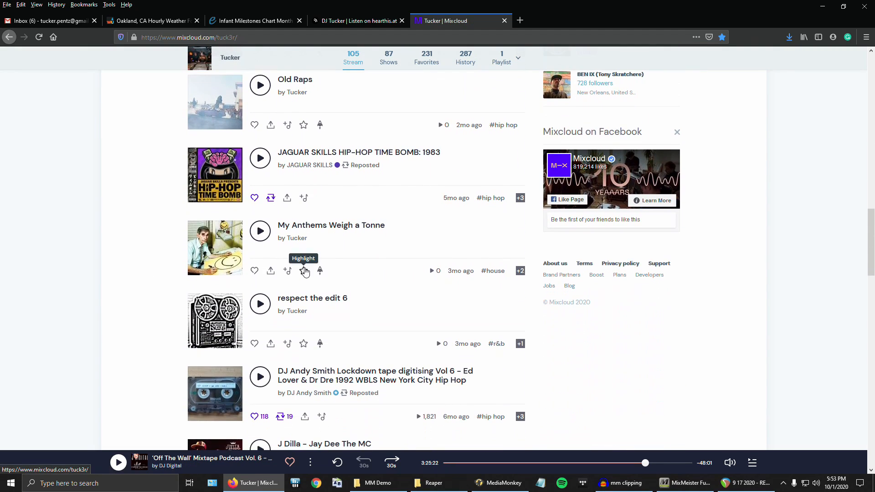
pyautogui.scroll(-4, 314, 275)
pyautogui.scroll(14, 356, 273)
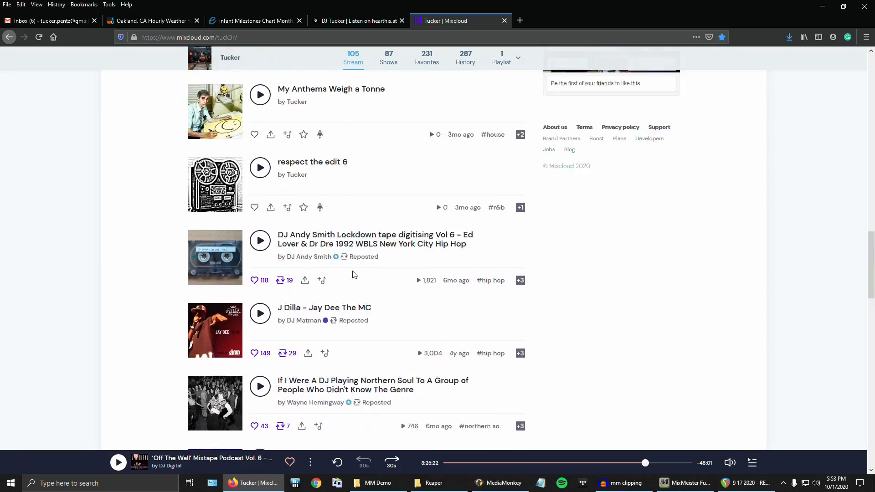
pyautogui.scroll(12, 411, 264)
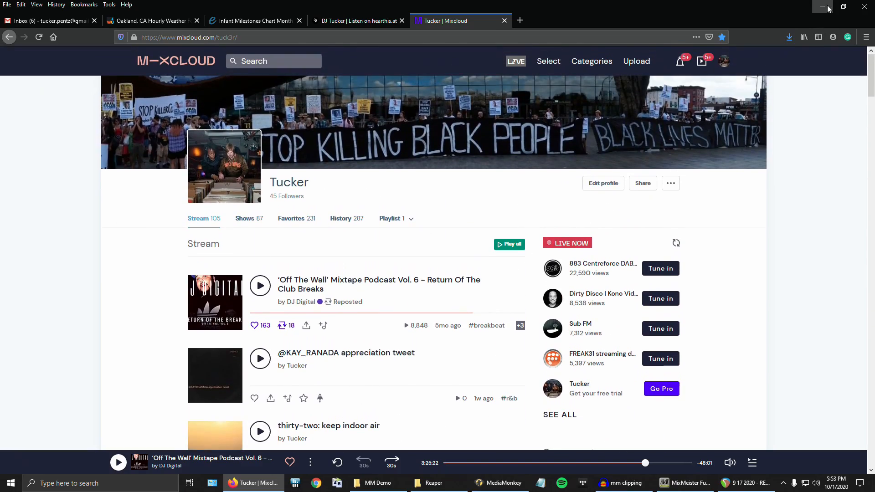
# Step: Switch to MixMeister Fusion and place the playhead at 04:46 in Church of 8 Wheels, where the beat returns after the silent gap
pyautogui.click(823, 7)
pyautogui.click(698, 487)
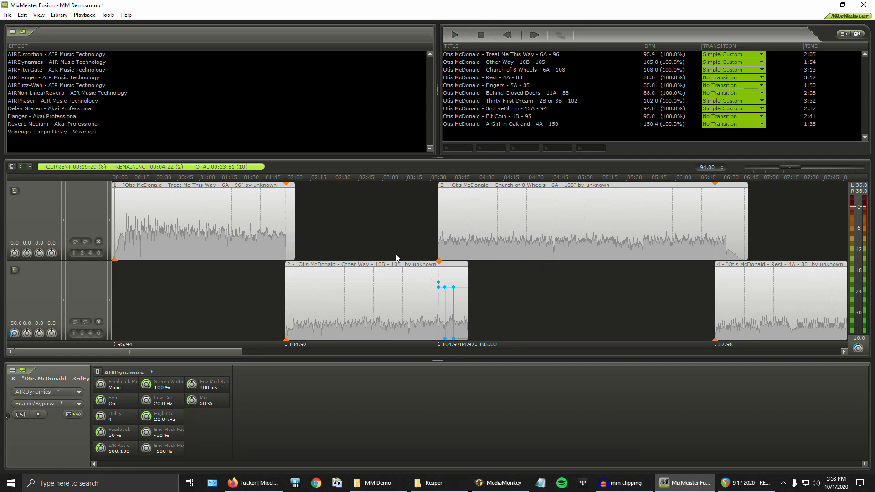
pyautogui.click(617, 241)
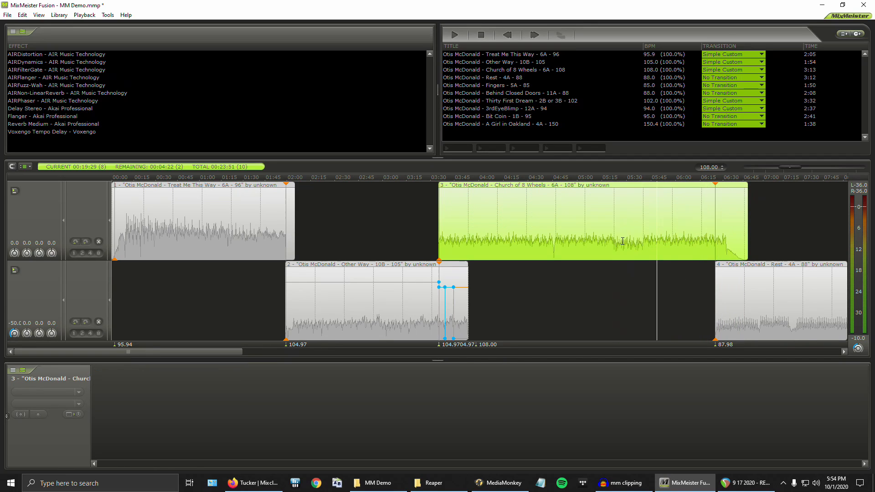
pyautogui.scroll(2, 635, 242)
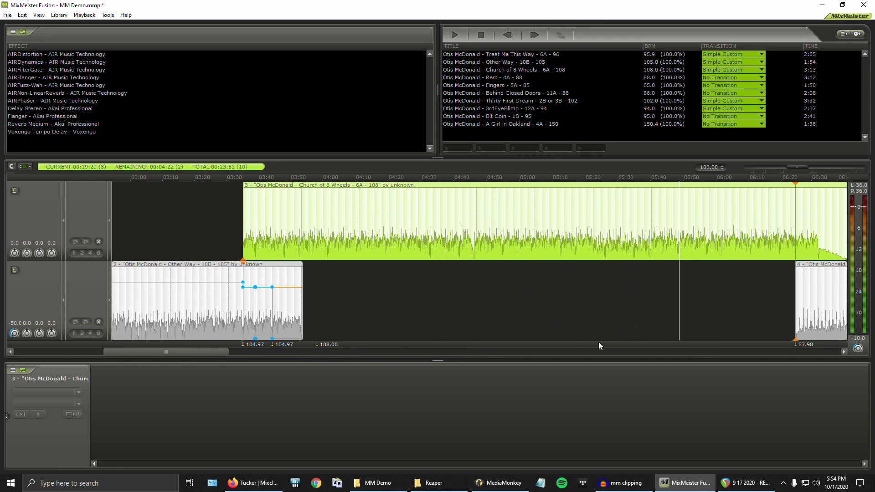
pyautogui.click(479, 249)
pyautogui.scroll(5, 477, 250)
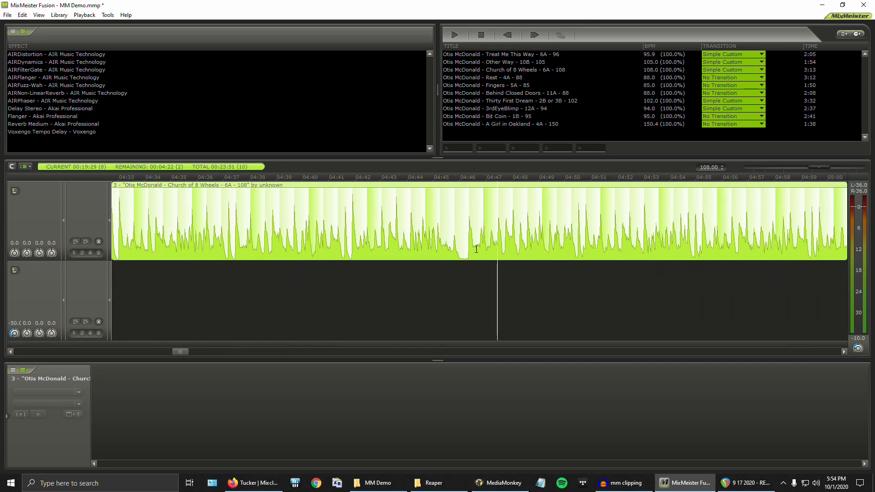
pyautogui.click(452, 250)
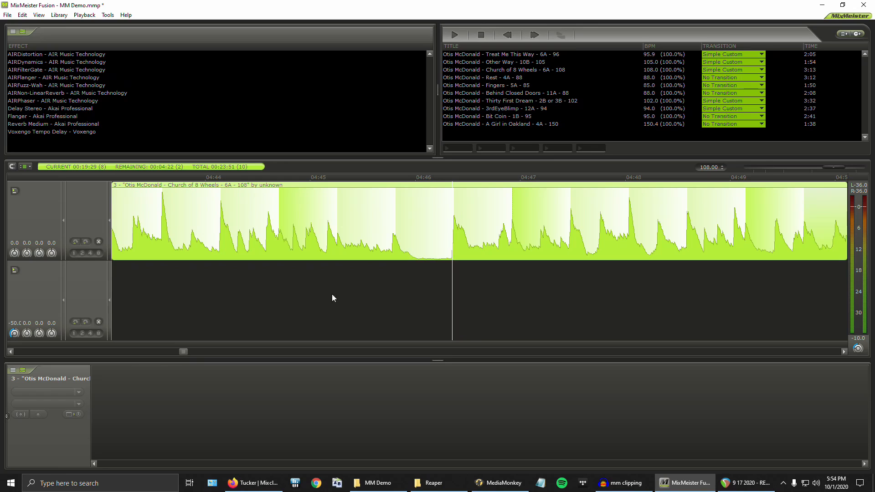
# Step: Display the measure markers of Church of 8 Wheels and add a measure start marker where the beat returns after the silent gap
pyautogui.click(13, 371)
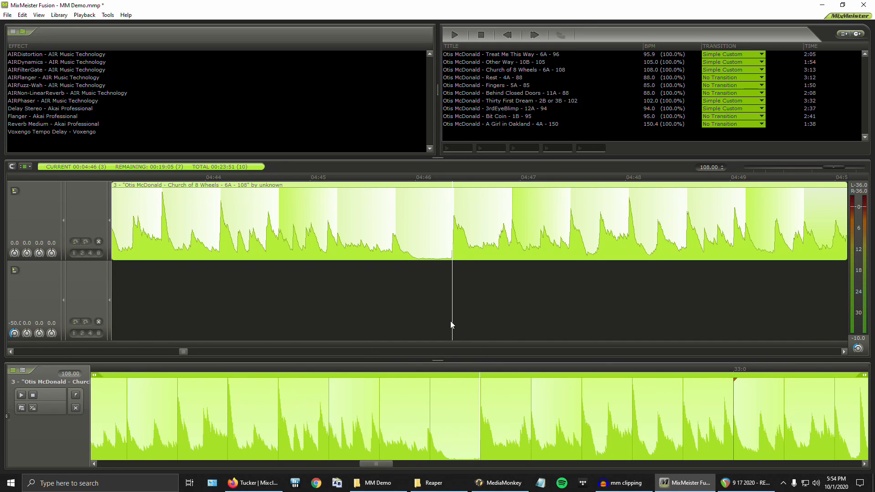
pyautogui.scroll(2, 452, 278)
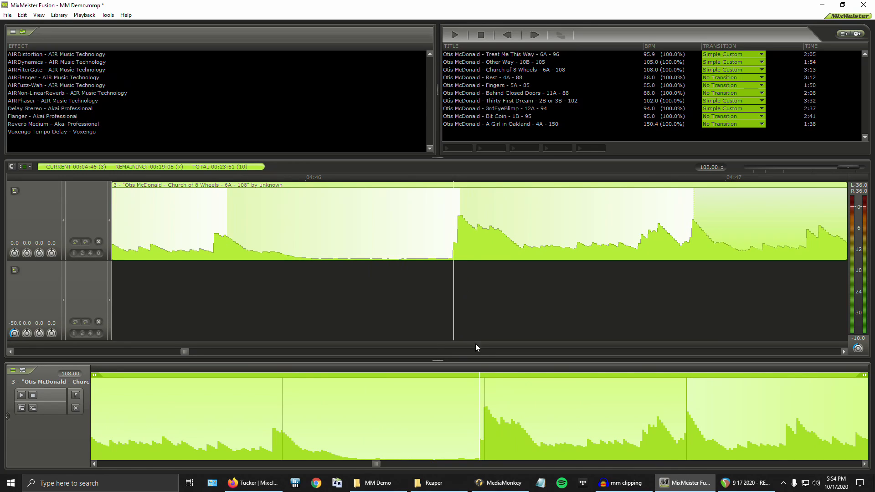
pyautogui.rightClick(480, 444)
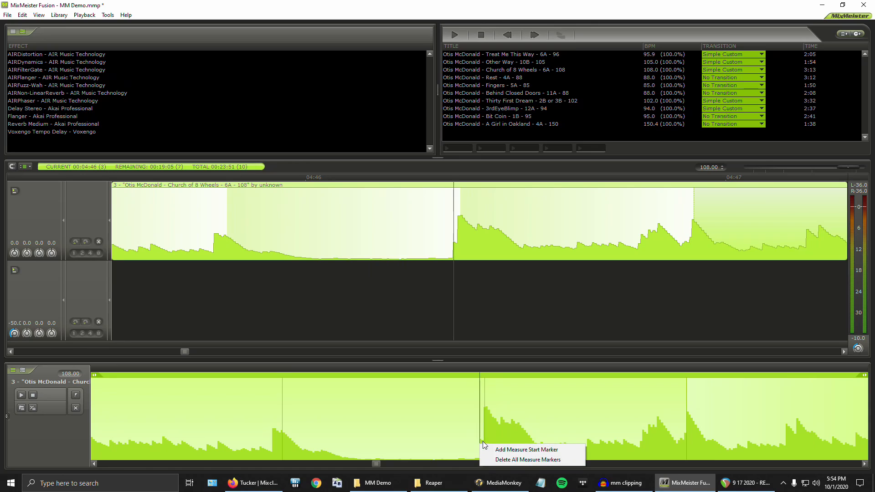
pyautogui.click(530, 450)
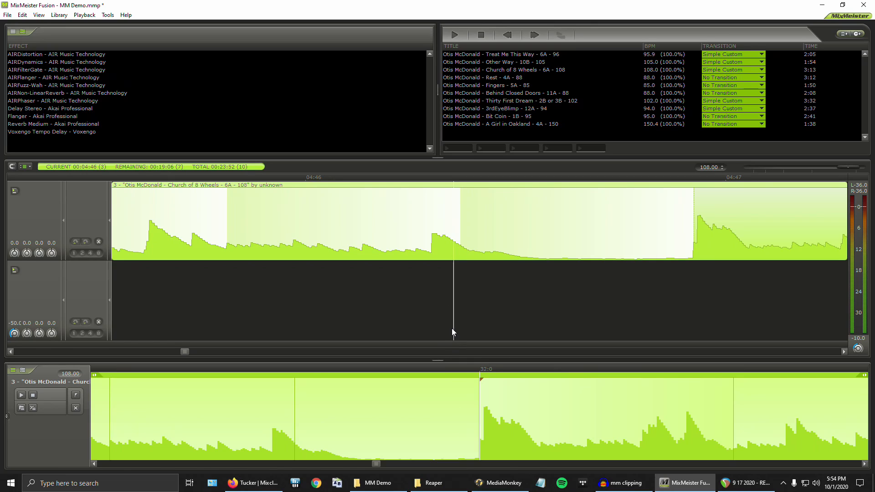
# Step: Examine the new measure marker up close and the whole mix timeline around it, and switch to the Mixcloud profile in Firefox
pyautogui.scroll(1, 469, 392)
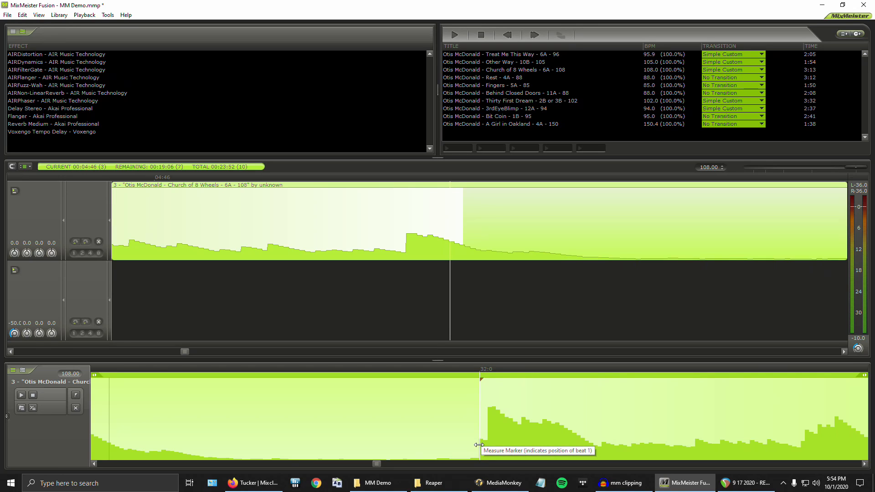
pyautogui.scroll(-4, 464, 300)
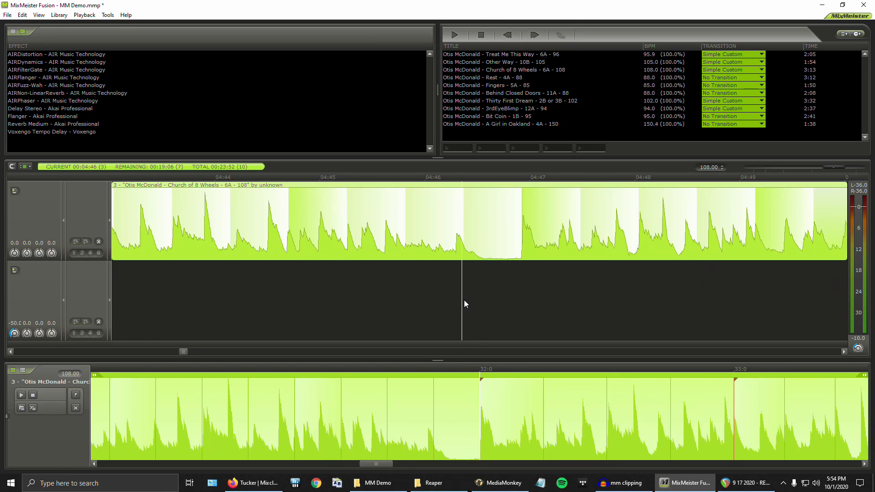
pyautogui.scroll(-6, 495, 285)
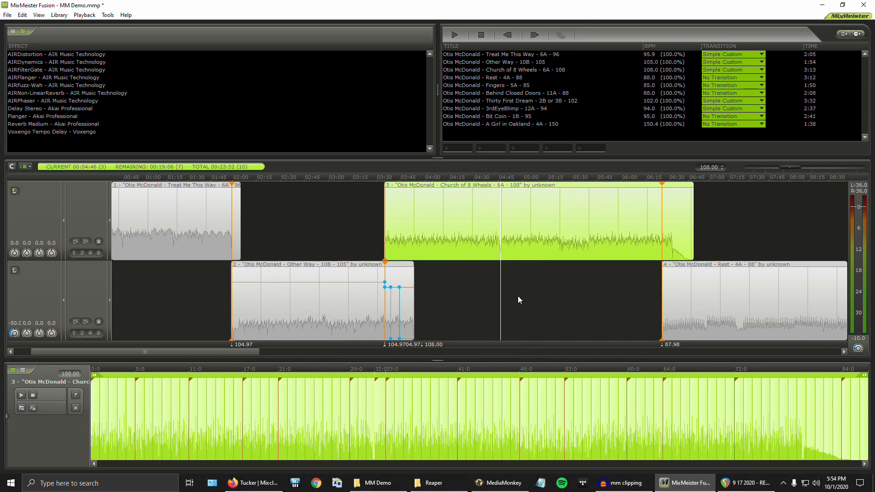
pyautogui.scroll(-3, 479, 287)
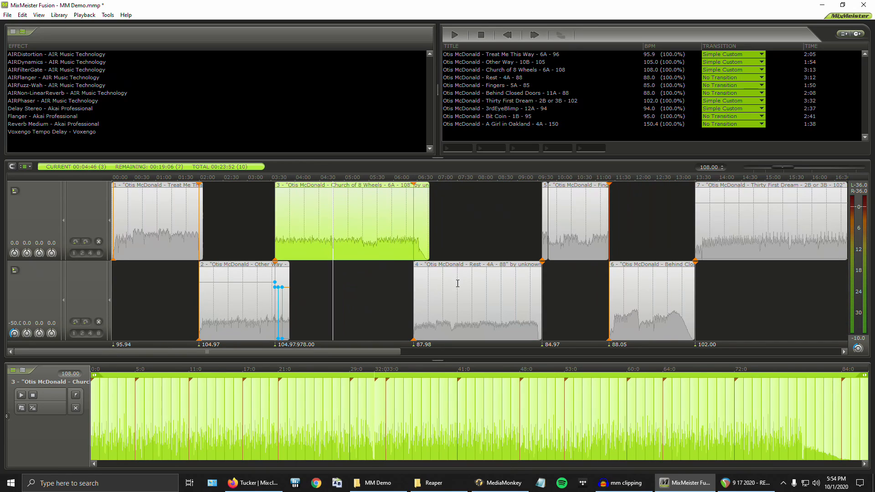
pyautogui.scroll(-2, 338, 292)
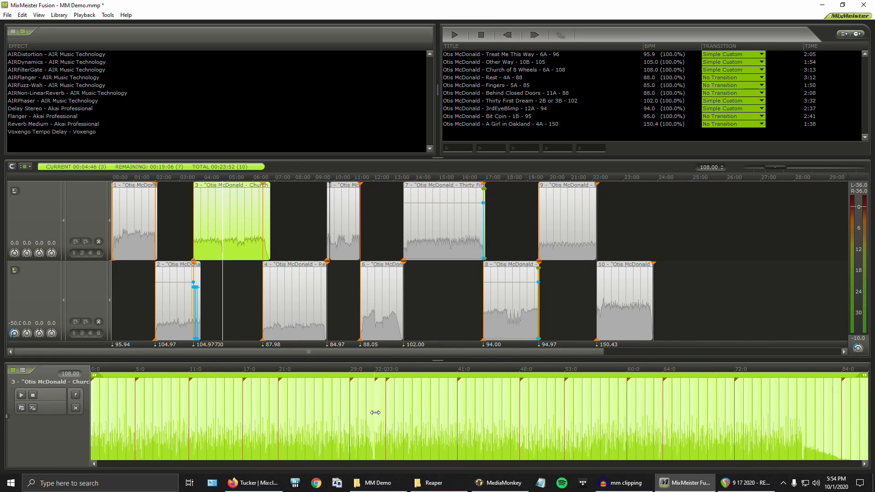
pyautogui.scroll(2, 407, 400)
pyautogui.scroll(-2, 395, 389)
pyautogui.click(261, 490)
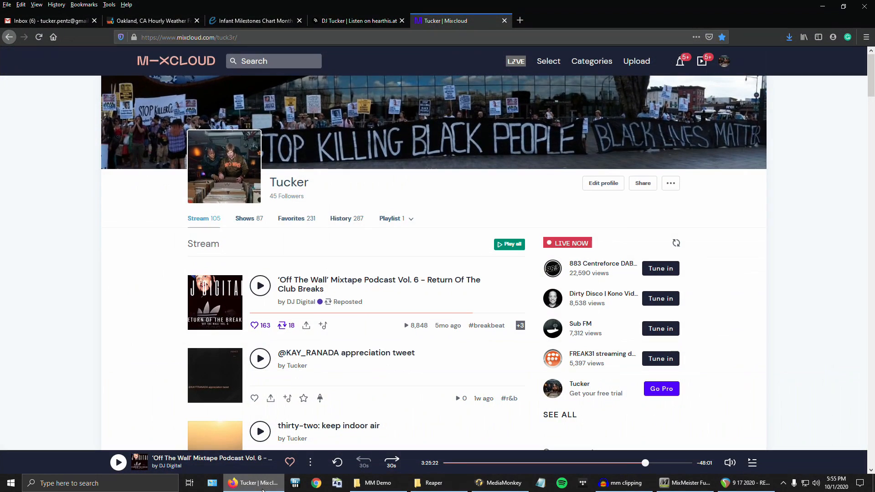